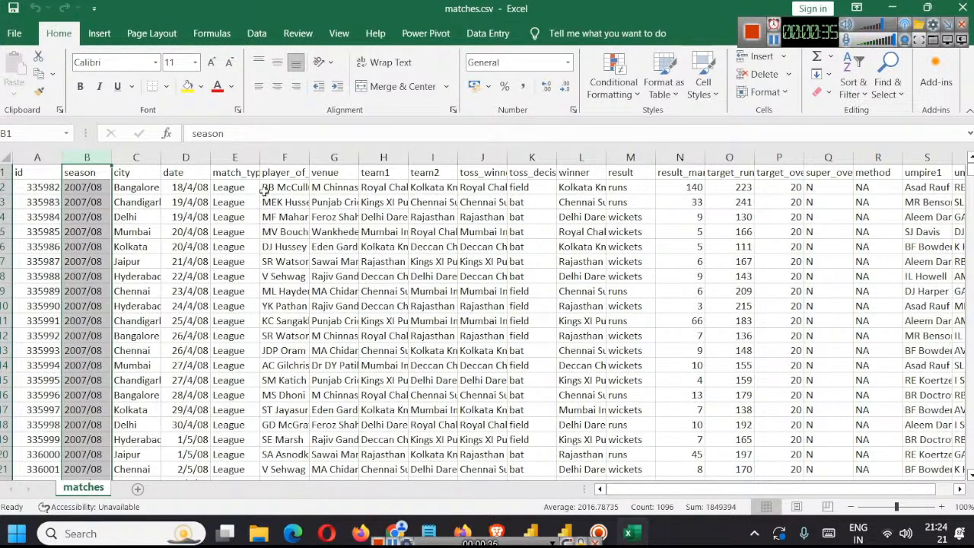
Step: Review the matches data column by column, from match_type through result_margin
click(238, 157)
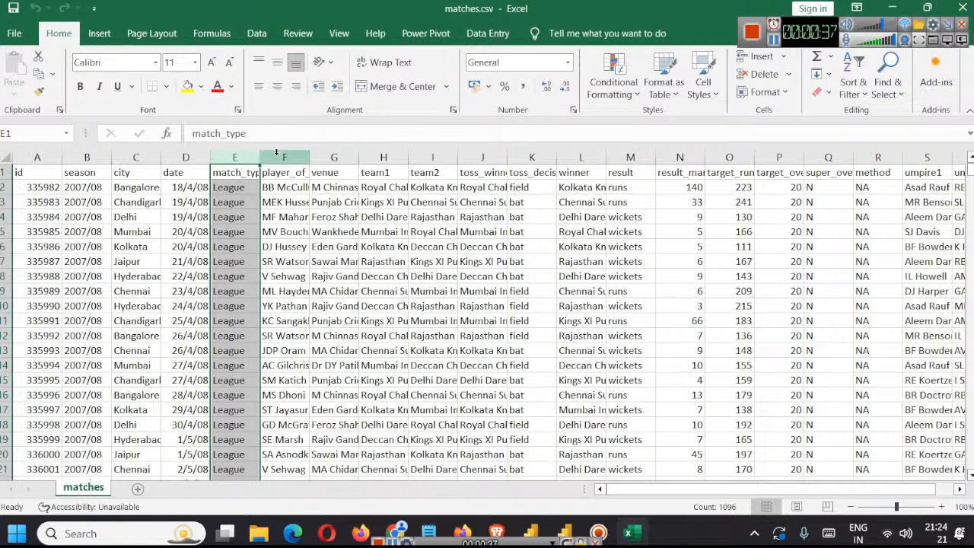
click(271, 156)
click(328, 157)
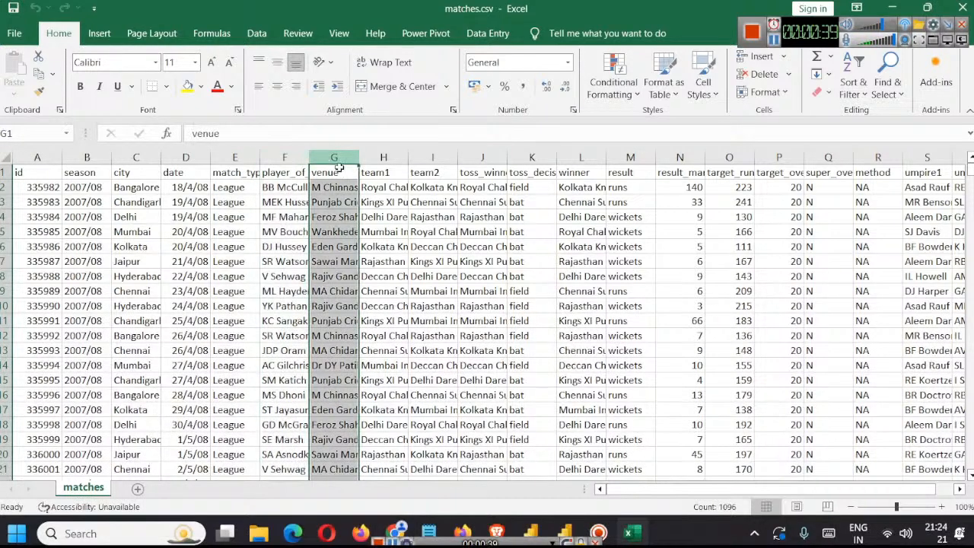
click(385, 157)
click(434, 157)
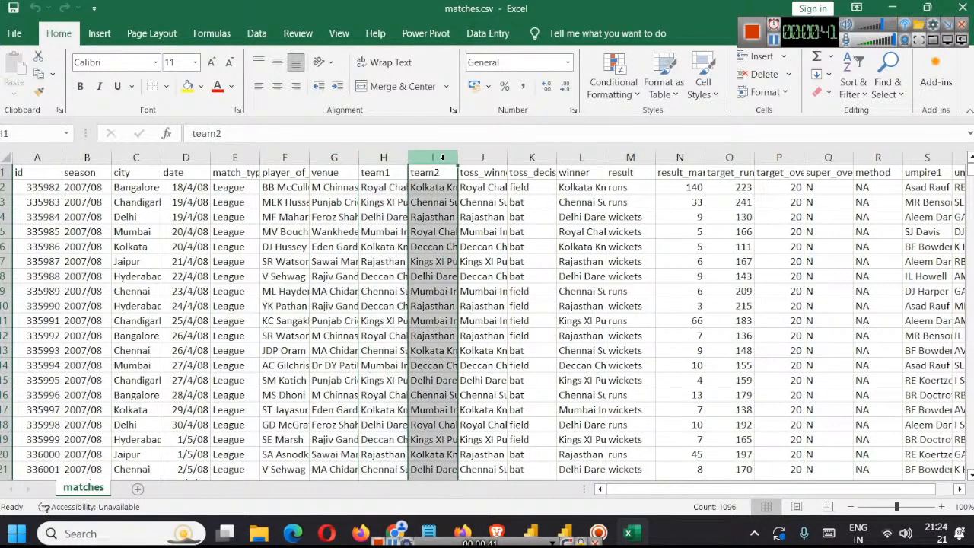
click(472, 155)
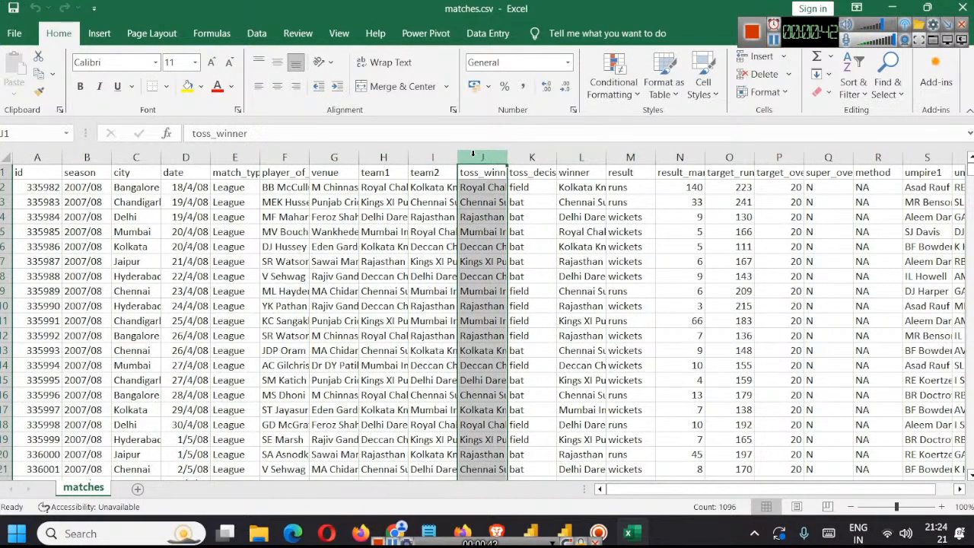
click(533, 156)
click(589, 156)
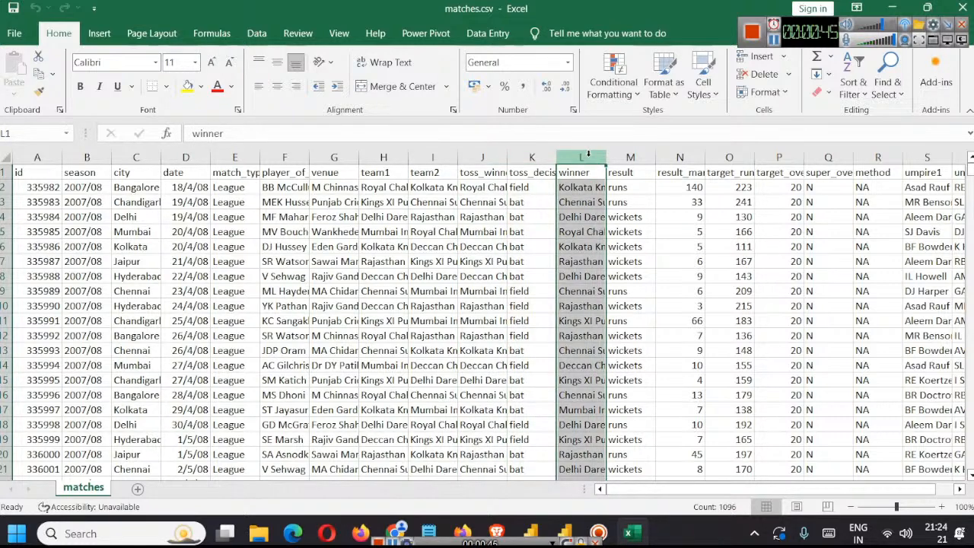
click(630, 156)
click(678, 156)
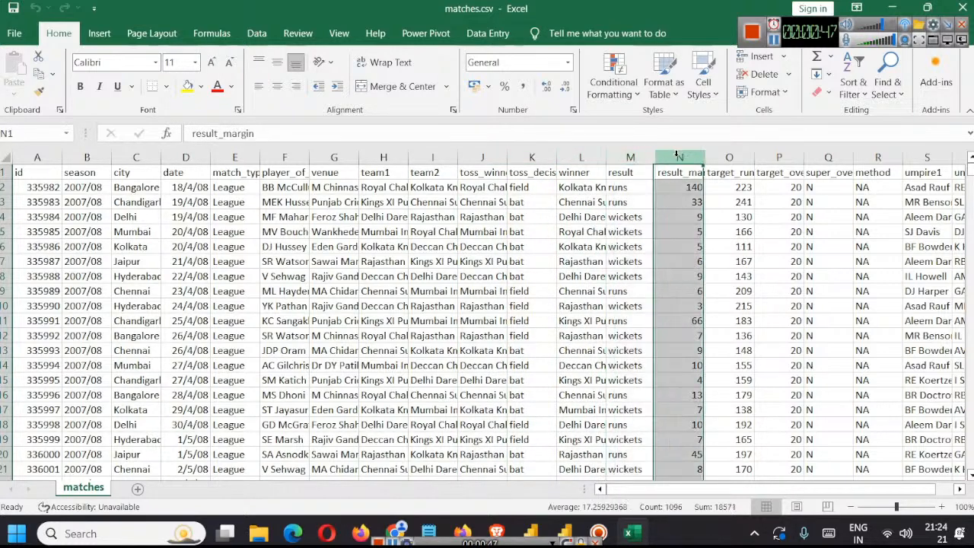
Step: Widen the result_margin column slightly and review the target_runs, target_overs, super_over and method columns
drag(705, 157, 713, 157)
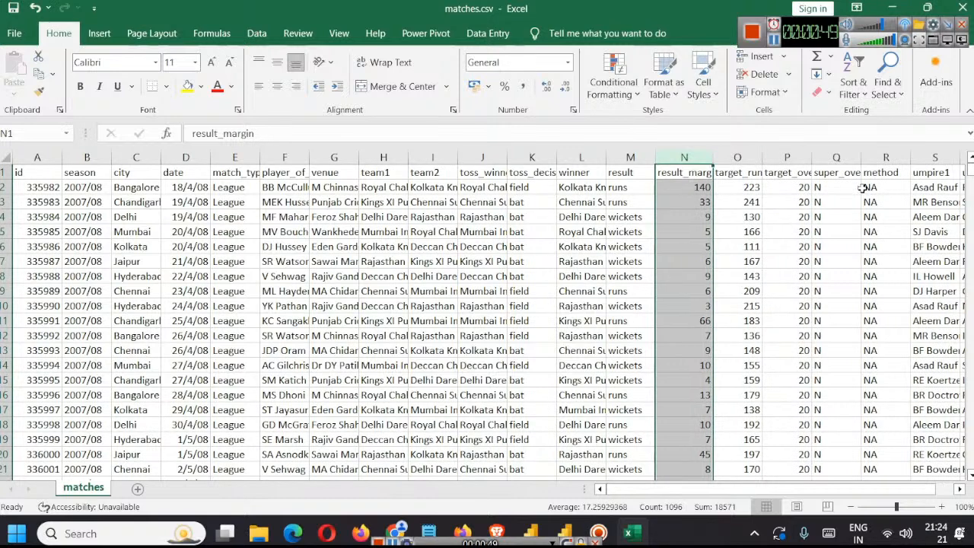
click(737, 175)
click(788, 158)
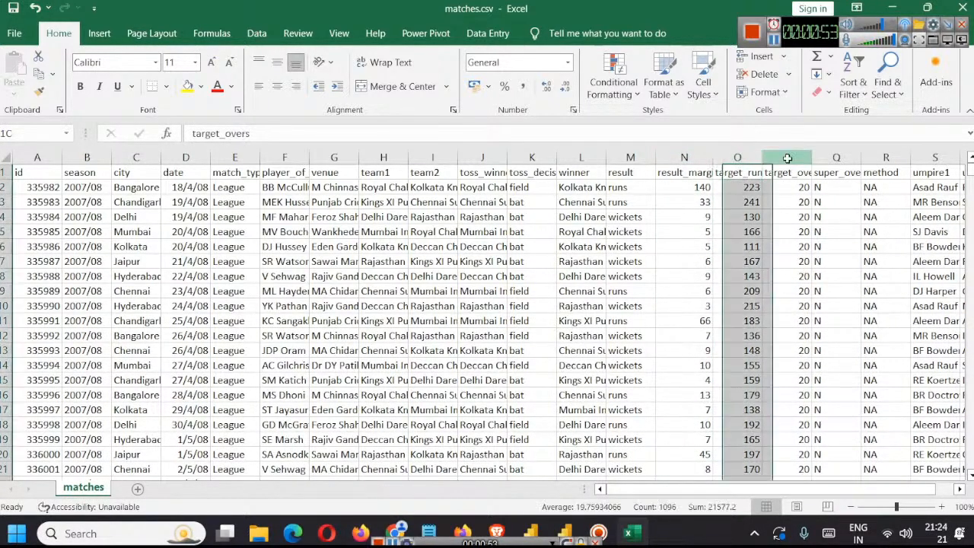
click(840, 157)
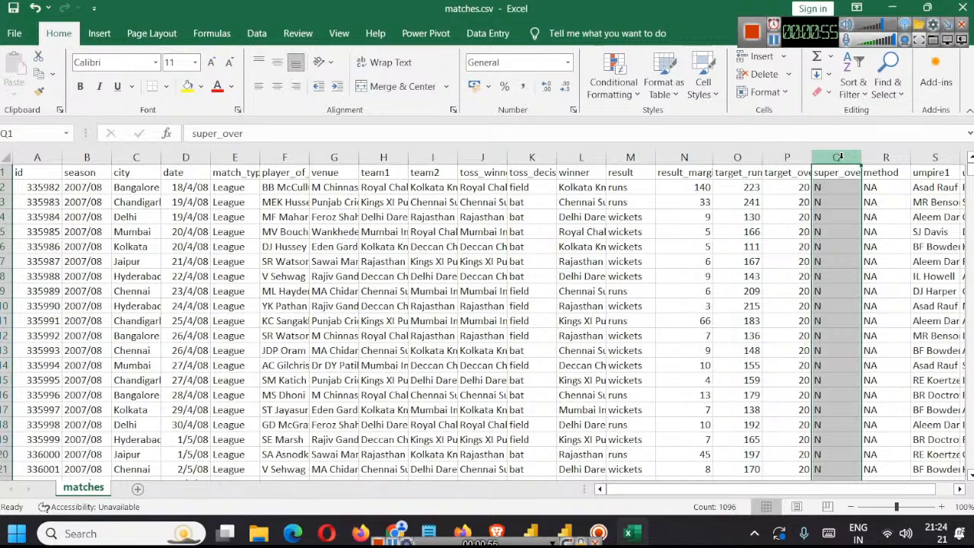
click(888, 157)
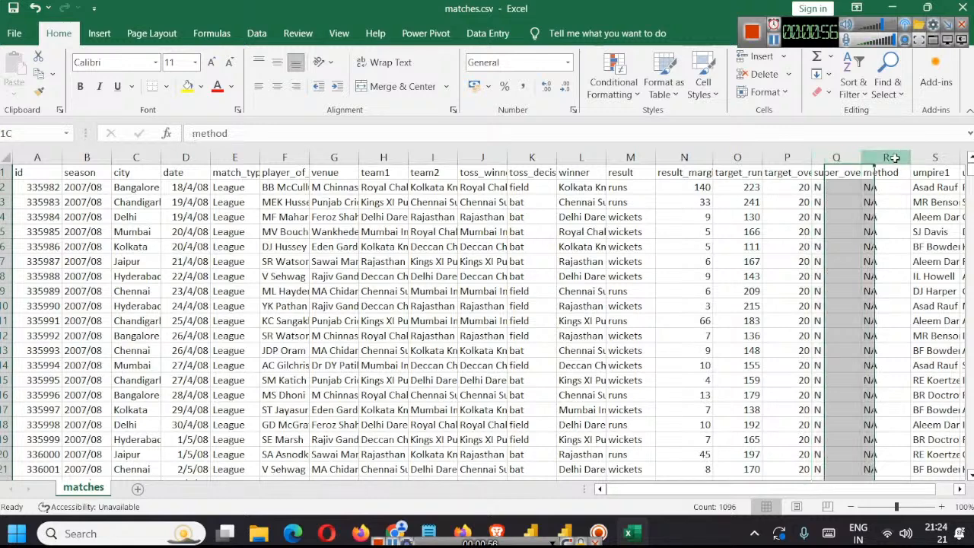
Step: Open deliveries.csv from the ipl-2008-2024 folder and check how many records the match_id column holds
click(905, 9)
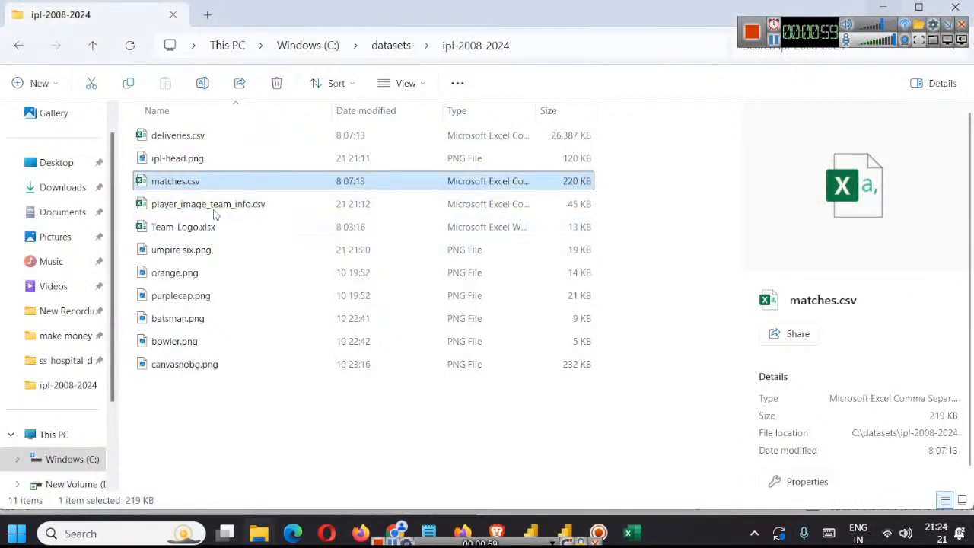
click(174, 135)
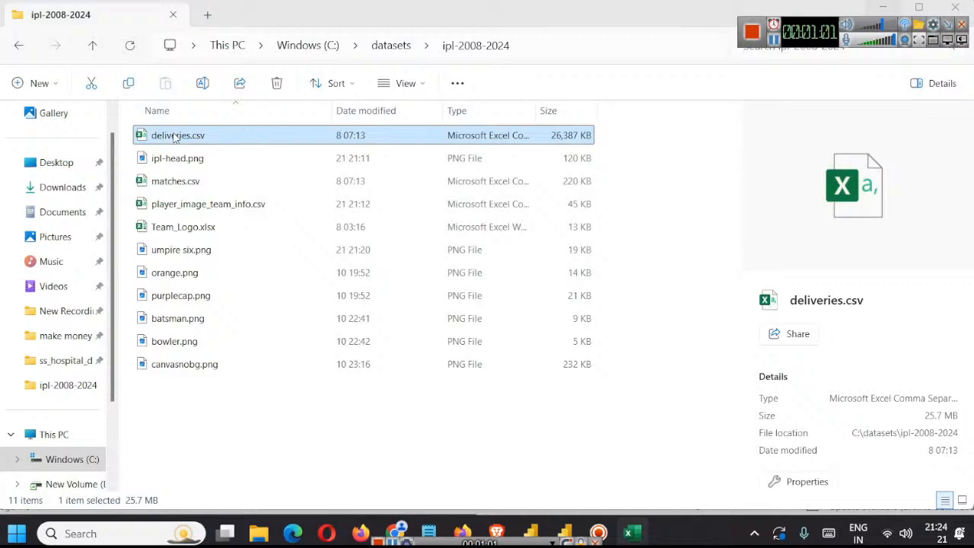
double_click(174, 135)
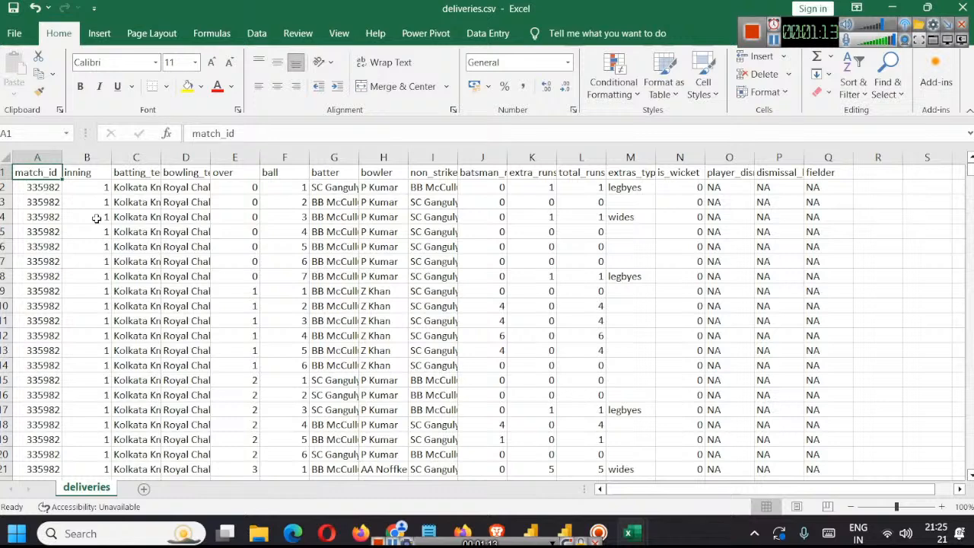
click(37, 156)
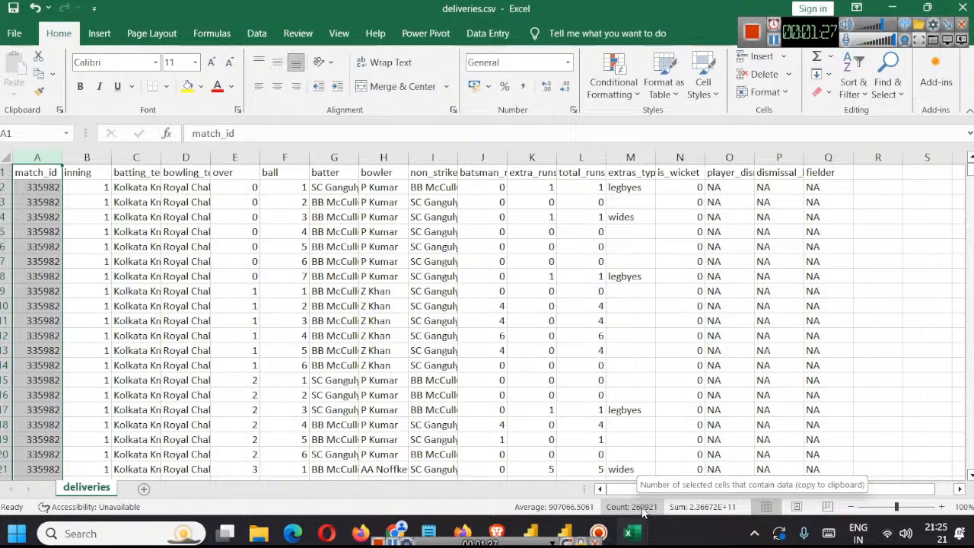
Step: Examine the first delivery record in row 2, field by field from batting team through batsman_runs
click(6, 188)
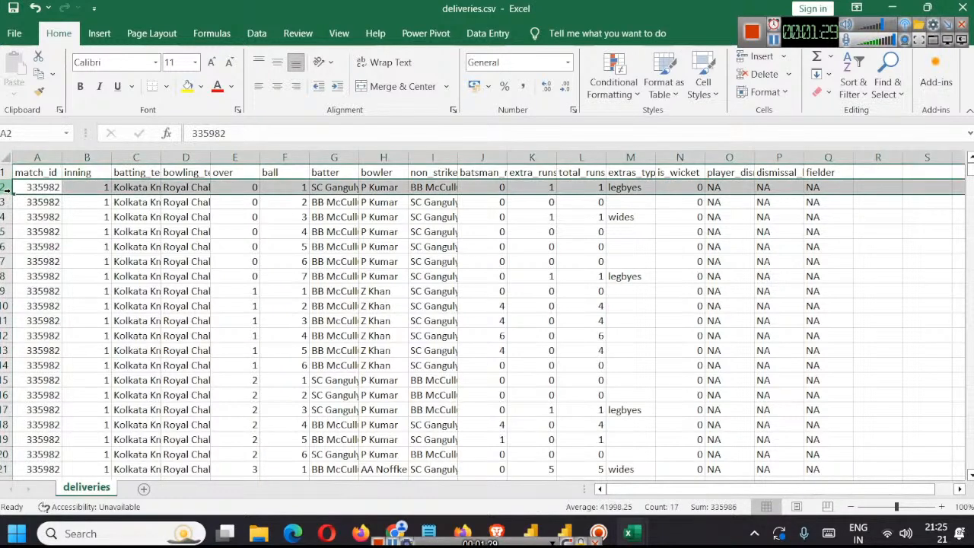
click(139, 190)
click(178, 188)
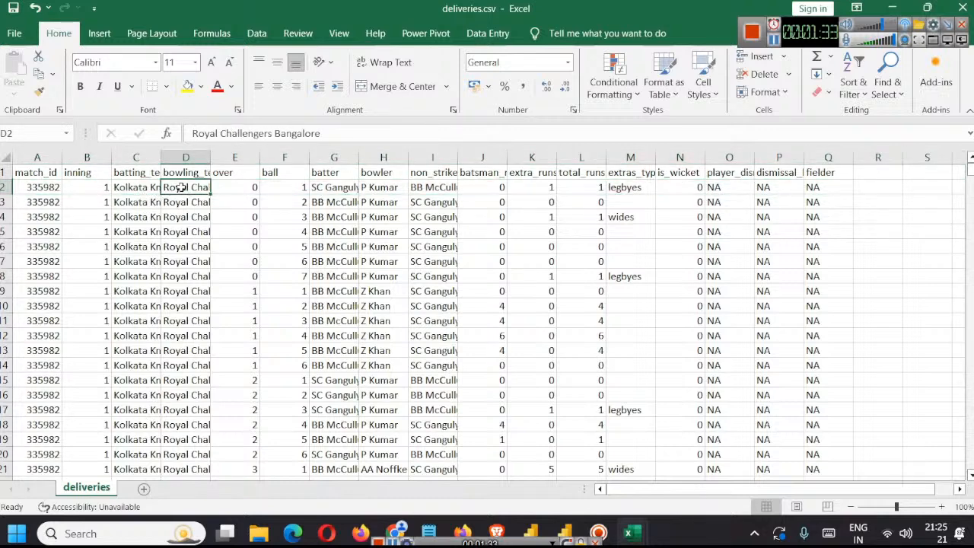
click(234, 185)
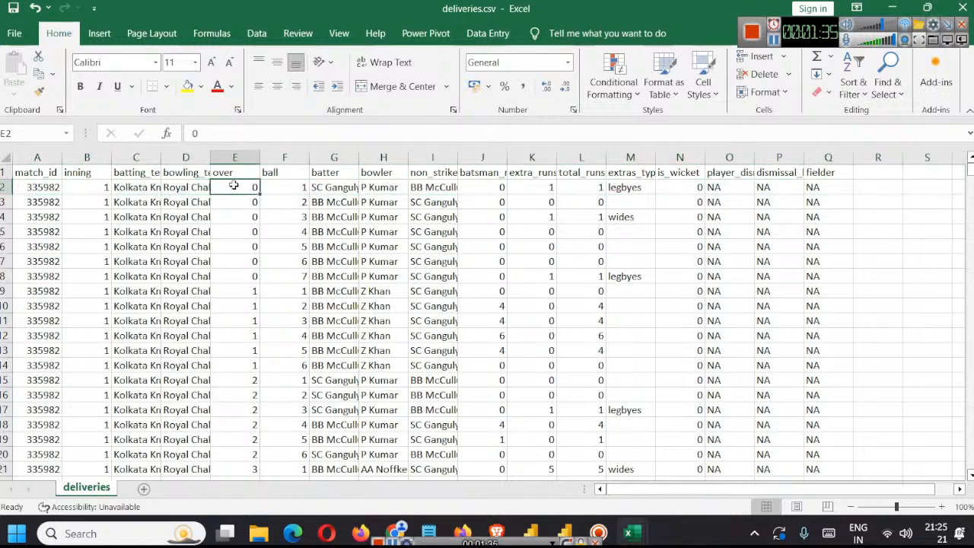
click(283, 190)
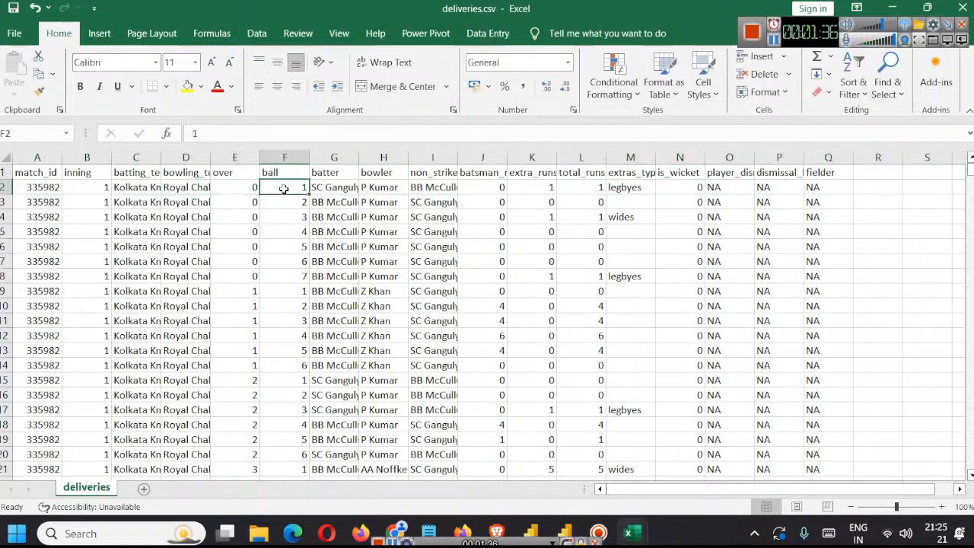
click(329, 191)
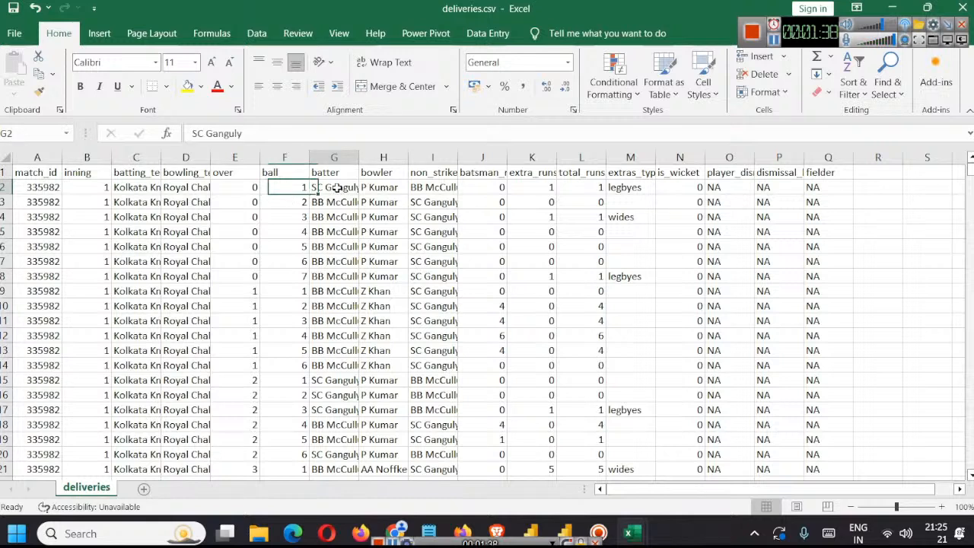
click(388, 189)
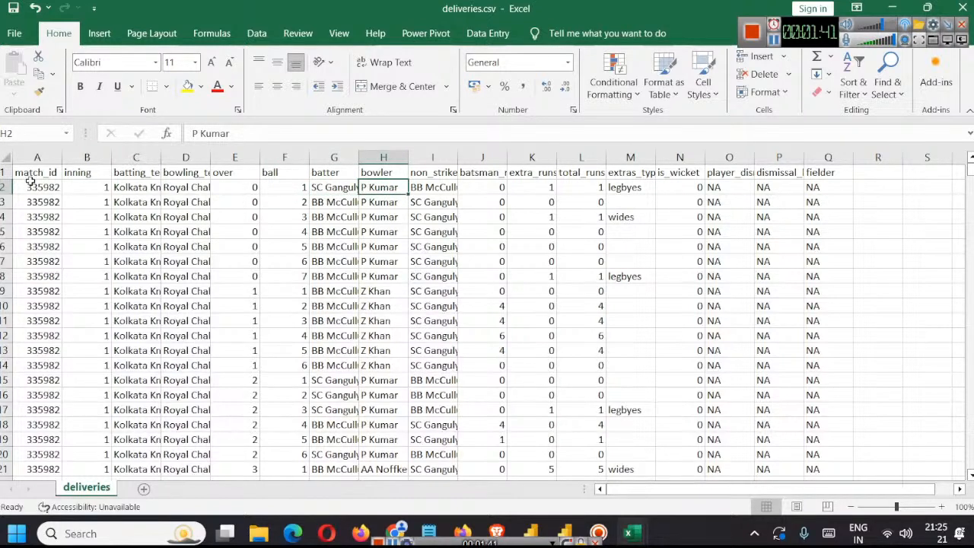
click(439, 188)
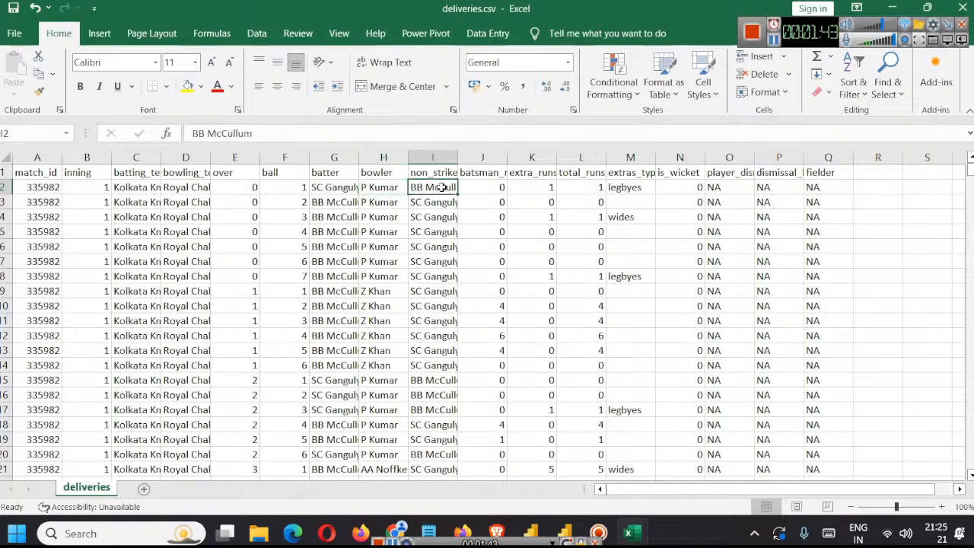
click(486, 185)
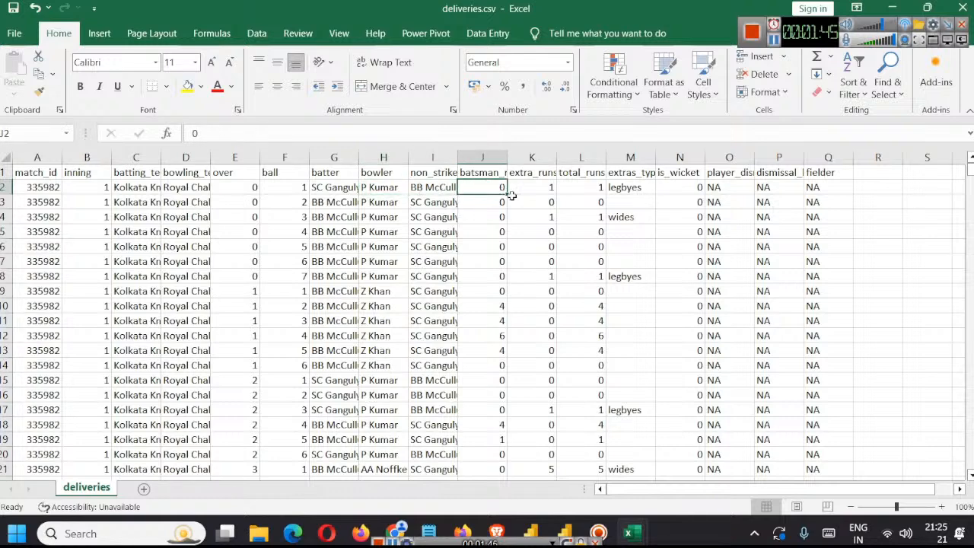
Step: Autofit the batsman_runs, extra_runs and total_runs columns so their full headers fit
double_click(510, 158)
click(510, 175)
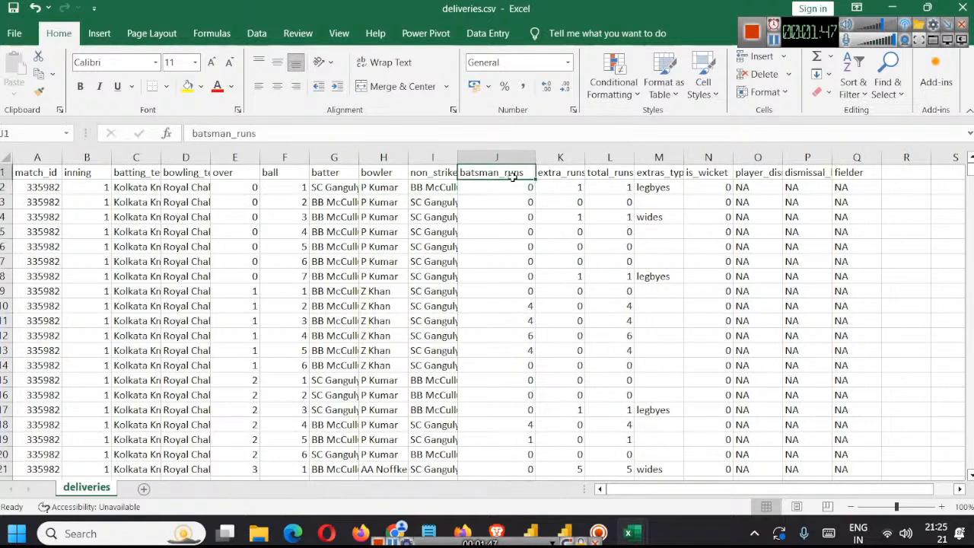
click(559, 173)
double_click(585, 158)
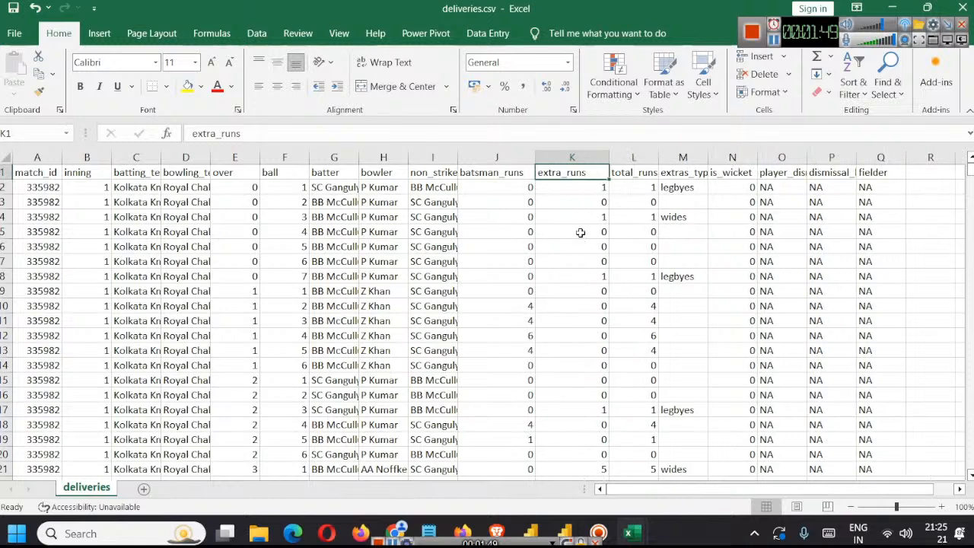
double_click(658, 158)
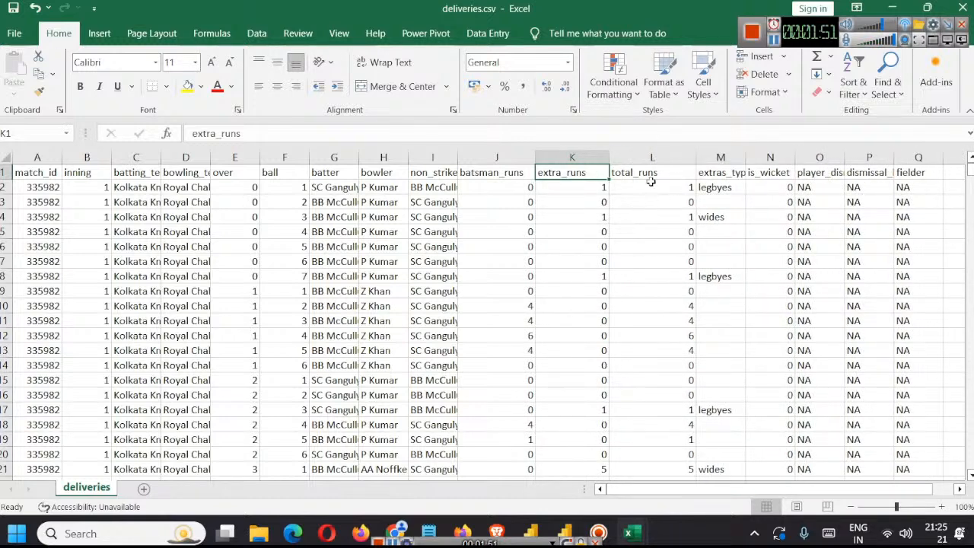
Step: Review the deliveries headers from total_runs through extras_type, is_wicket, player_dismissed, dismissal_kind and fielder
click(652, 174)
click(727, 174)
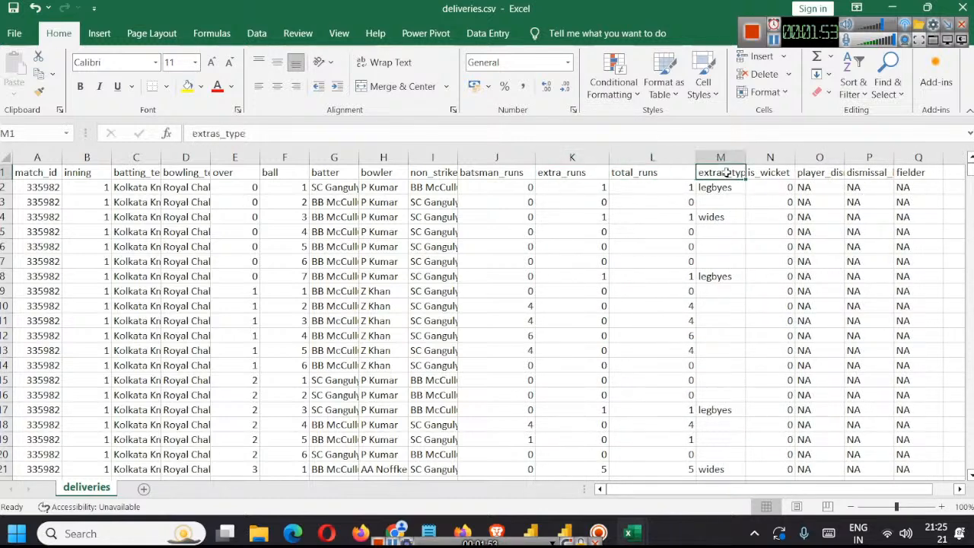
click(767, 174)
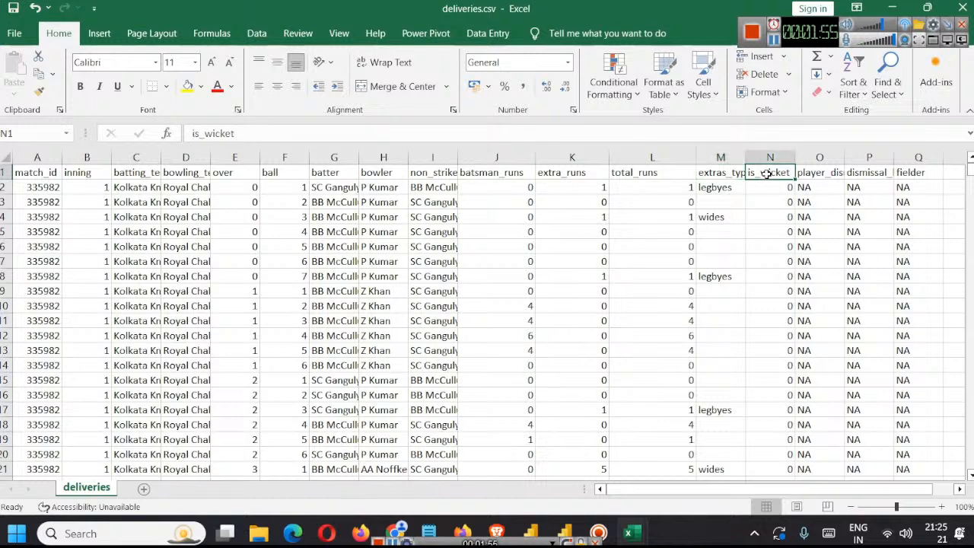
click(833, 176)
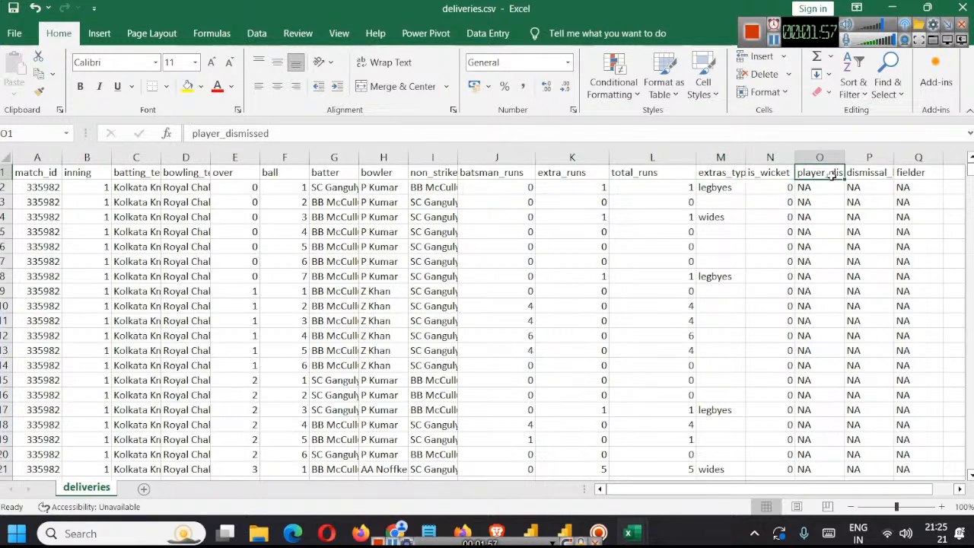
click(855, 172)
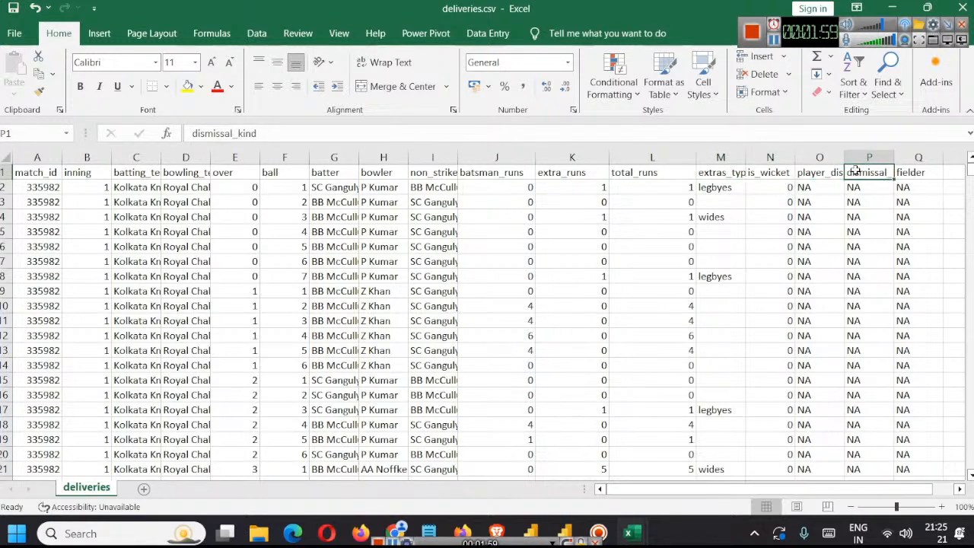
click(913, 175)
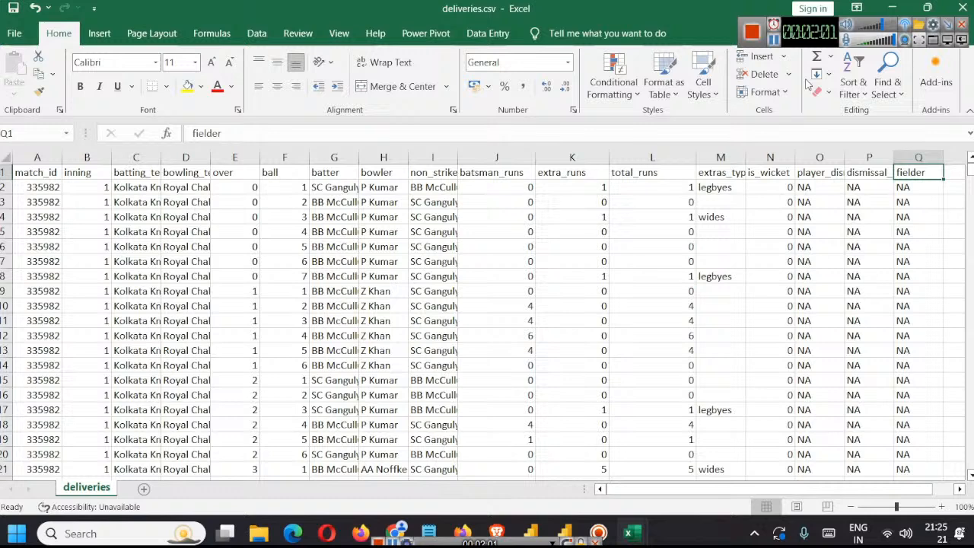
click(775, 43)
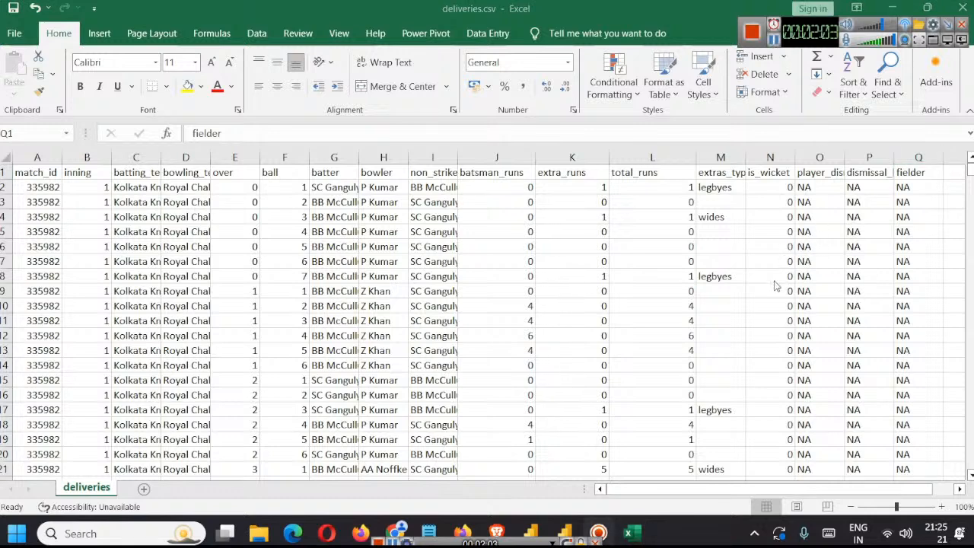
Step: Inspect the is_wicket column down to the first wicket in row 35 and check that delivery's bowler
click(773, 157)
scroll(754, 278, down, 7)
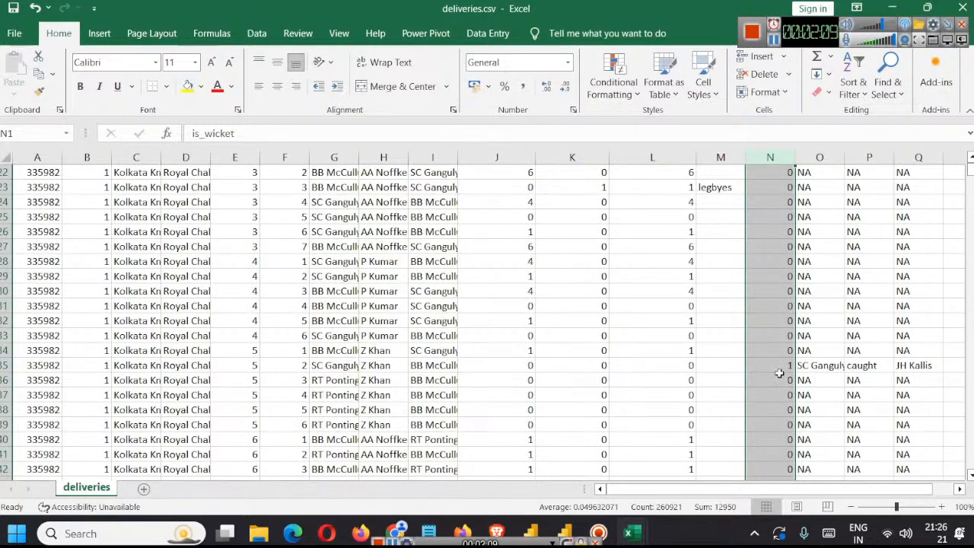
scroll(784, 369, up, 7)
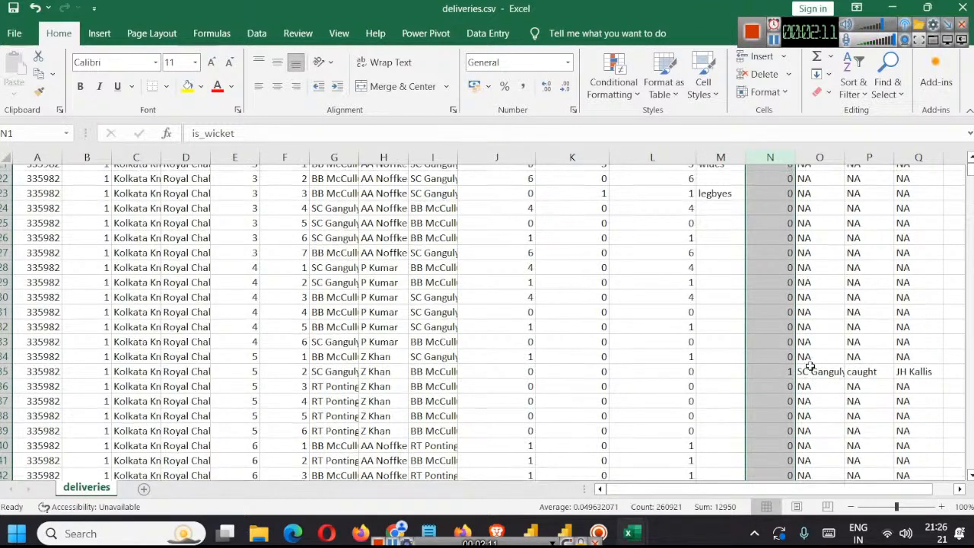
scroll(830, 218, down, 7)
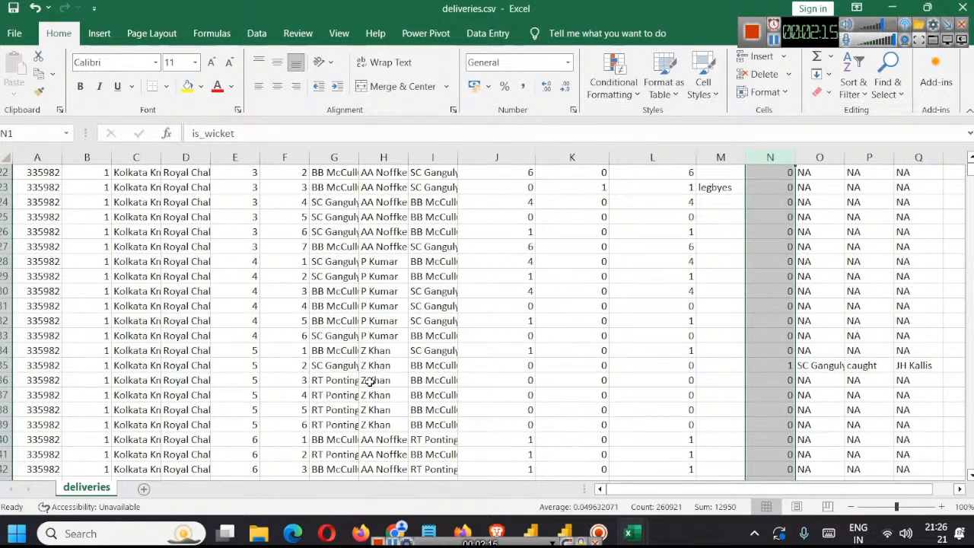
click(381, 366)
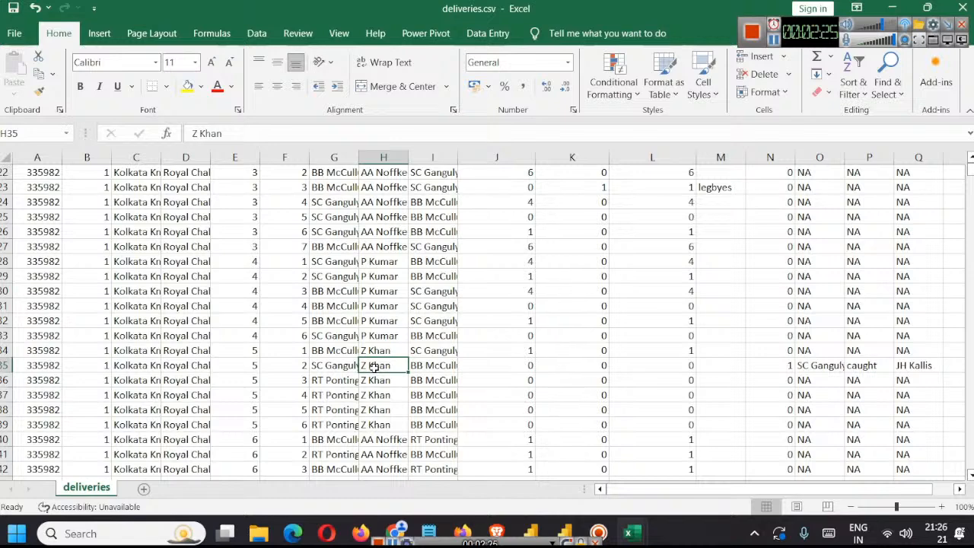
Step: Check the dismissed player in row 35, the total_runs and batter in row 12, and the batsman_runs column
click(824, 367)
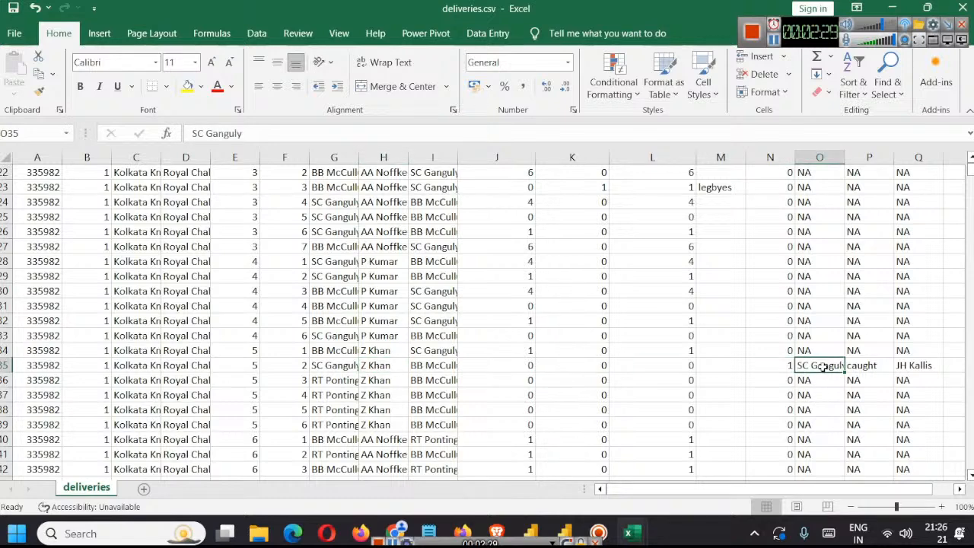
scroll(681, 345, up, 7)
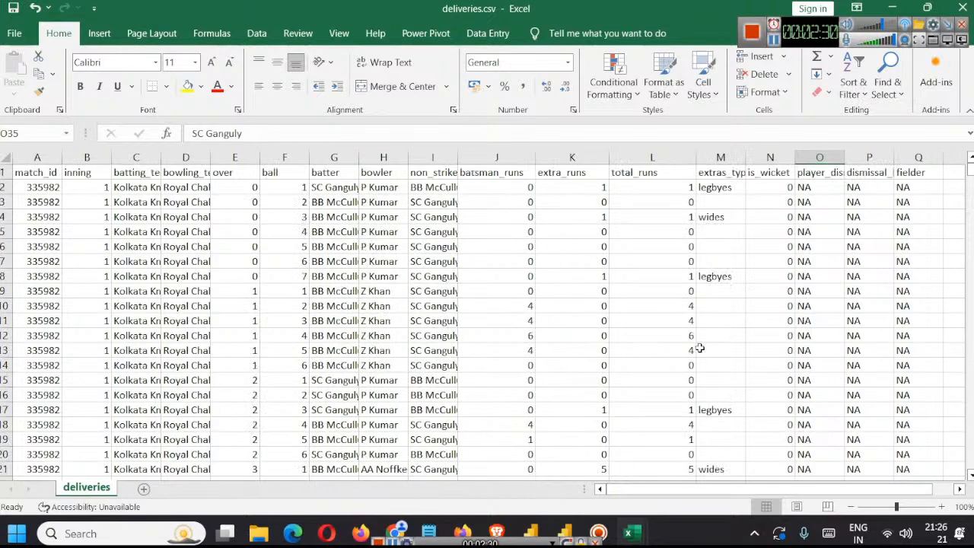
scroll(662, 260, down, 2)
click(670, 244)
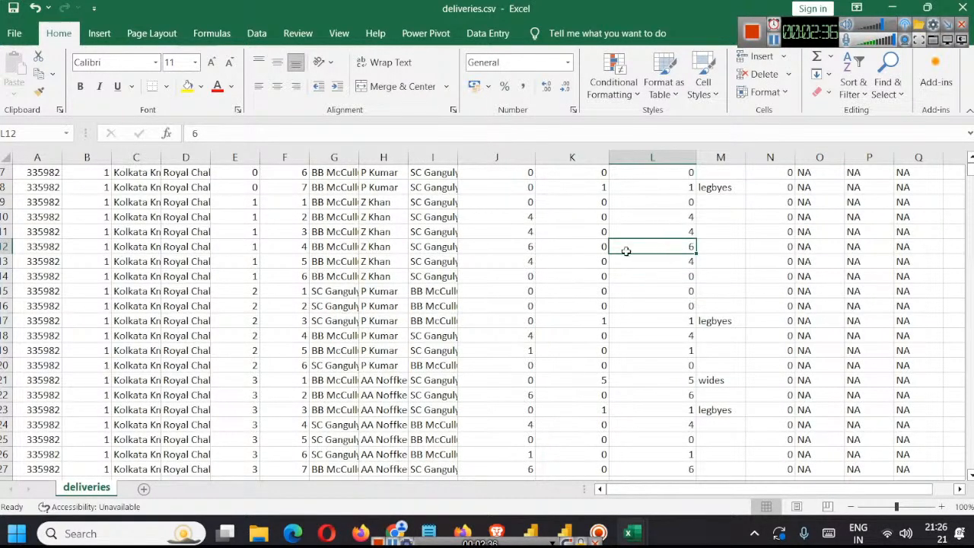
click(317, 246)
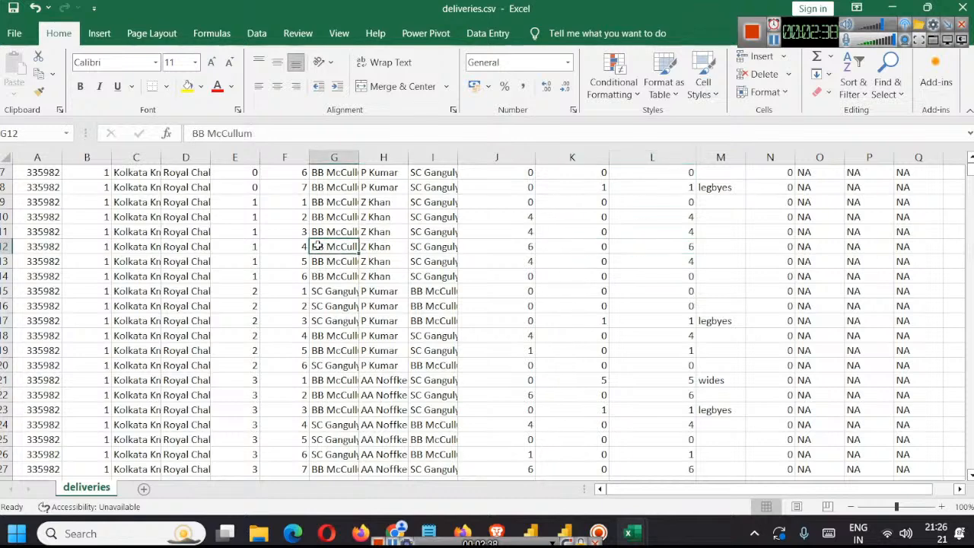
scroll(619, 349, up, 2)
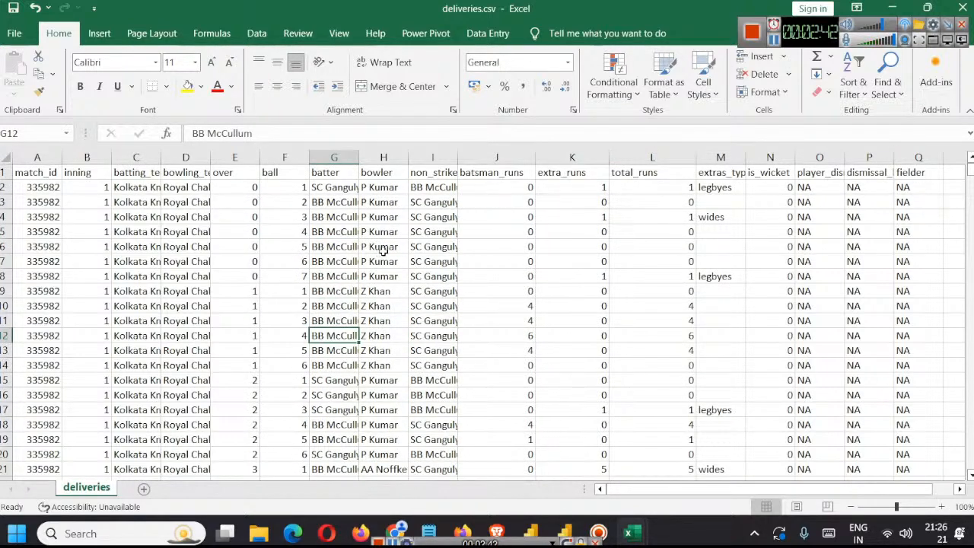
click(489, 156)
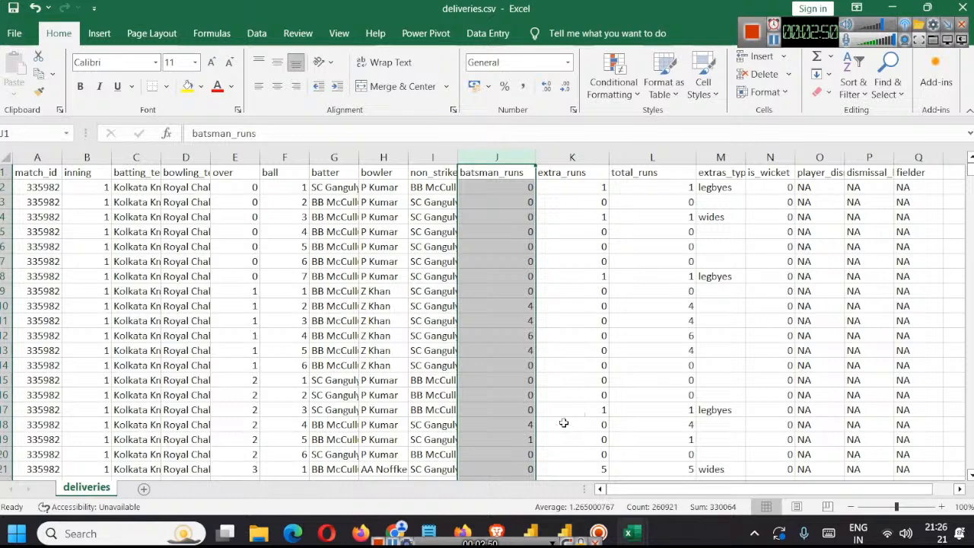
Step: Switch to Power BI, view the report page of Ipl Analysis Powebi, and bring up the untitled report
click(532, 531)
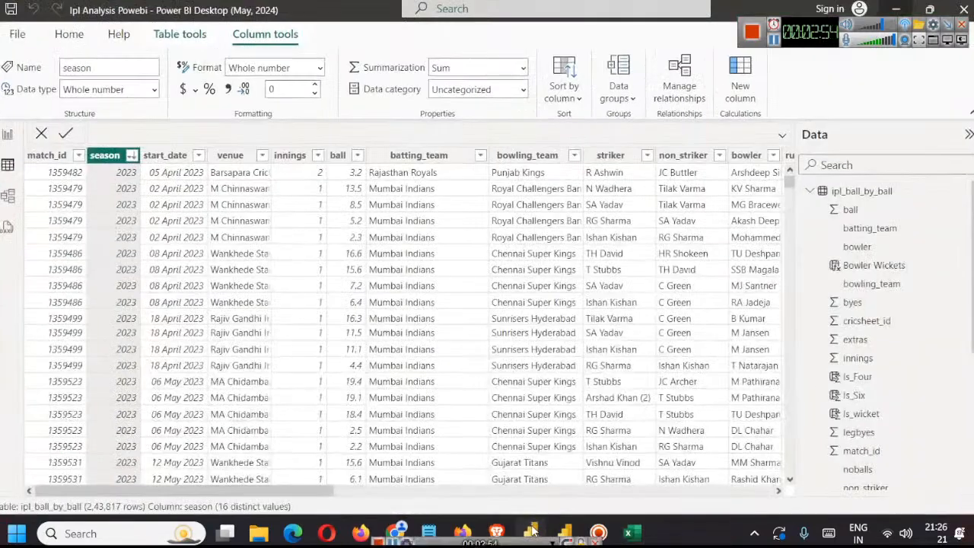
click(12, 139)
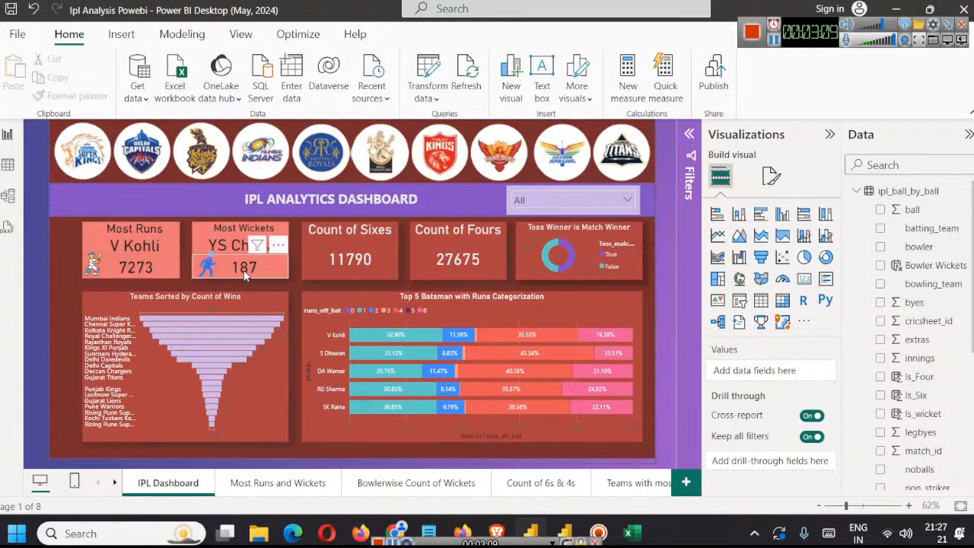
click(899, 9)
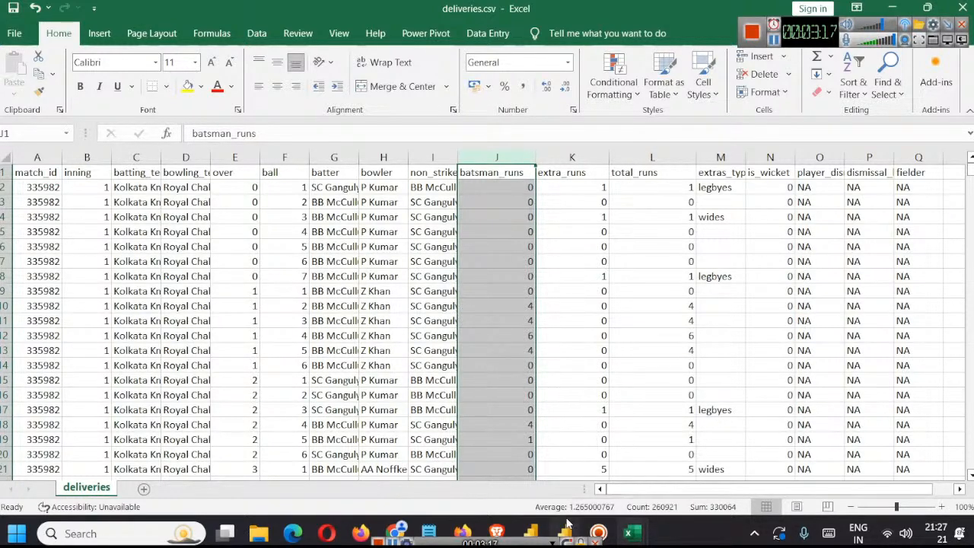
mouse_move(569, 529)
click(564, 470)
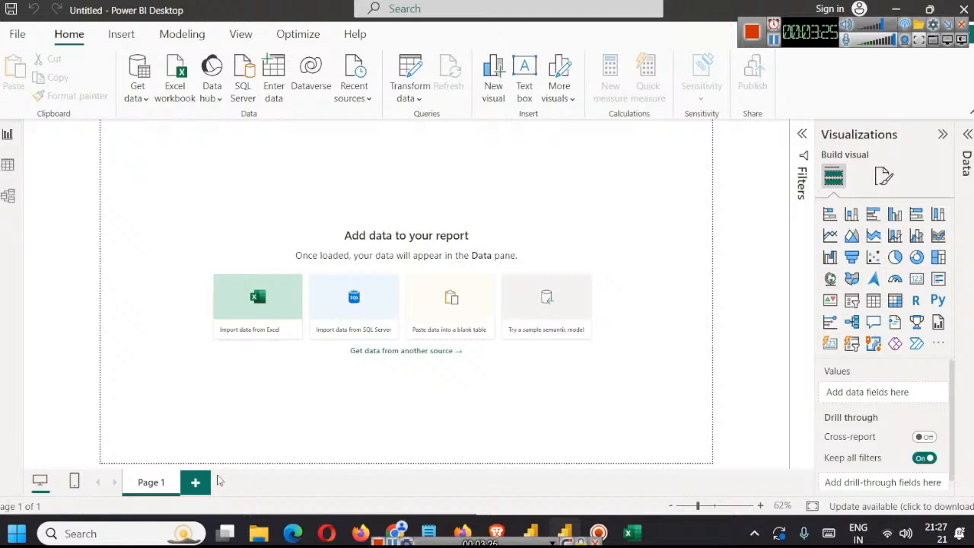
Step: Open player_image_team_info.csv from the ipl-2008-2024 folder in Excel
mouse_move(256, 533)
click(407, 445)
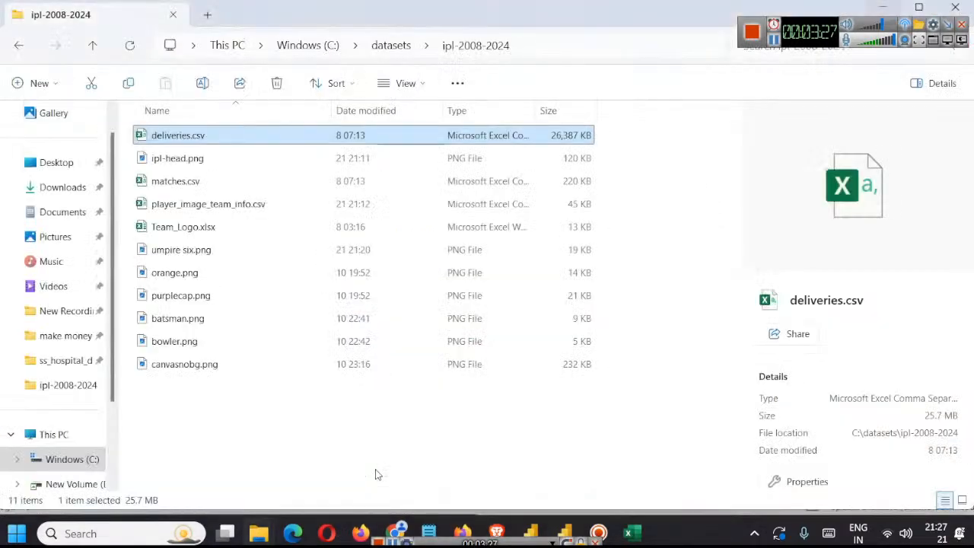
click(774, 41)
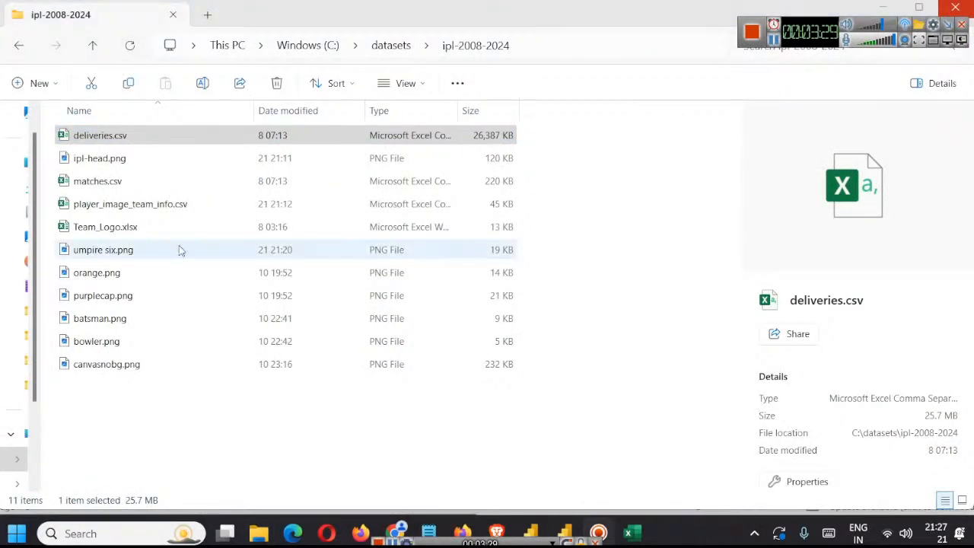
double_click(100, 205)
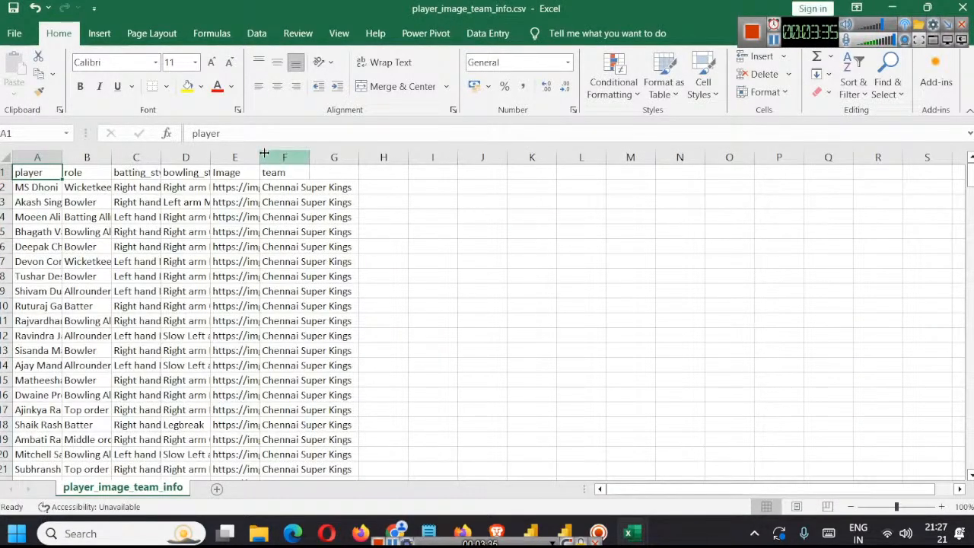
Step: Widen the Image and player columns and autofit the role, batting_style and bowling_style columns
drag(257, 157, 332, 190)
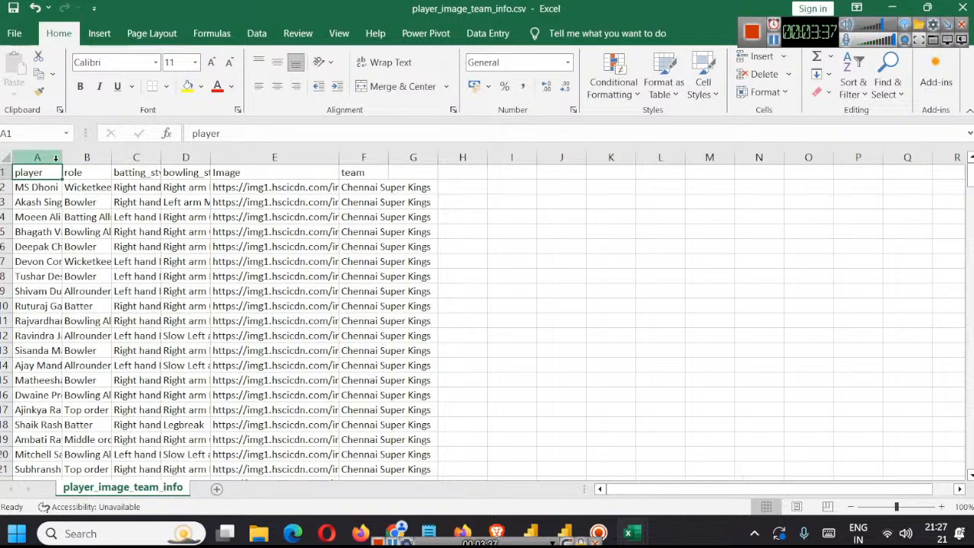
drag(62, 157, 108, 162)
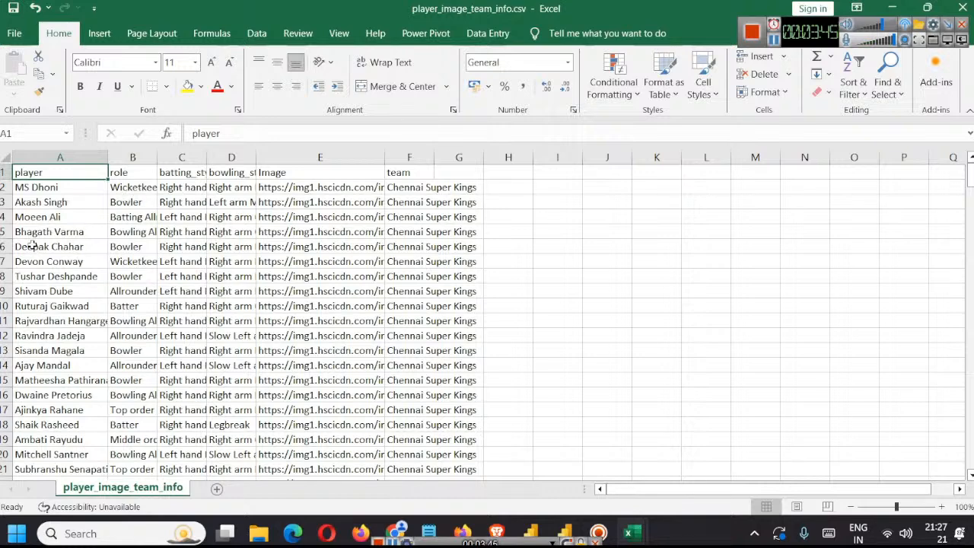
double_click(157, 157)
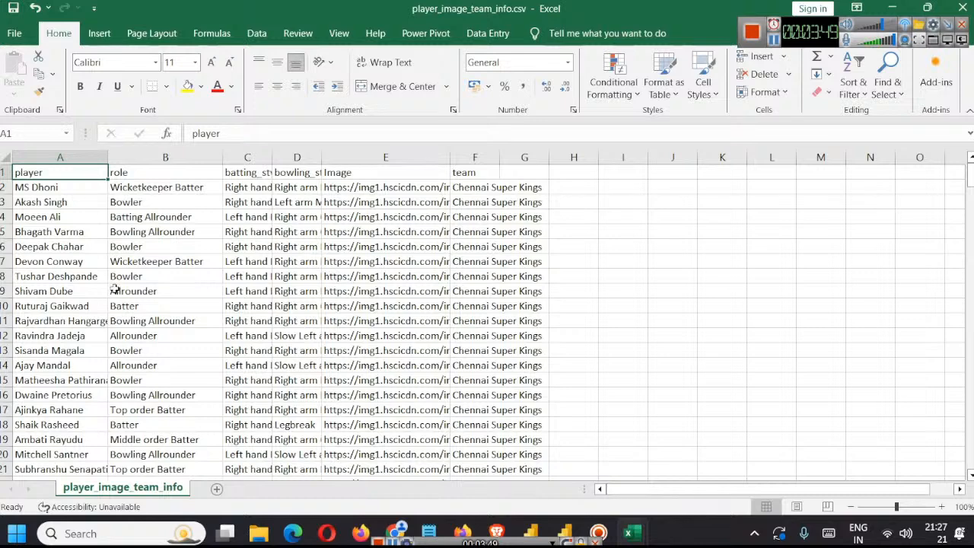
double_click(274, 158)
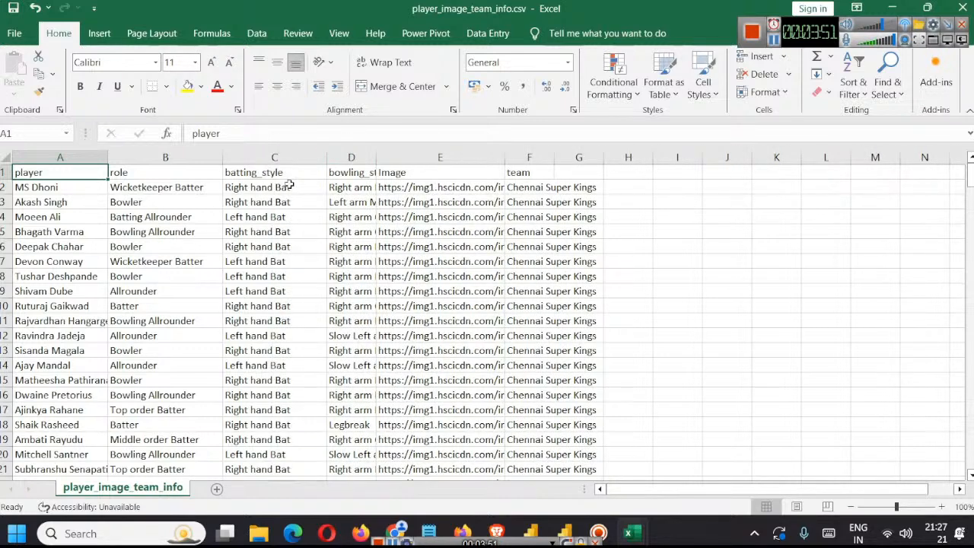
double_click(376, 157)
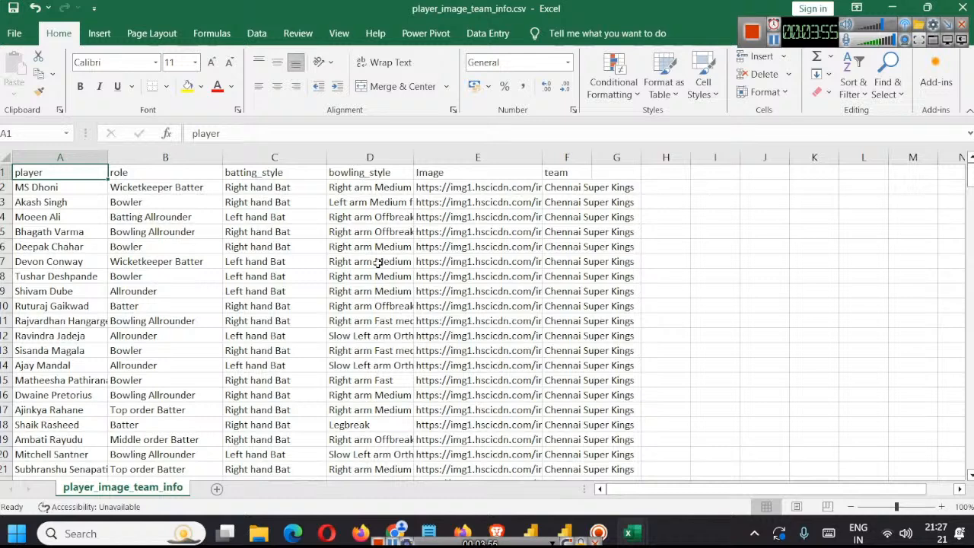
Step: Check the first player's Image link and team, and widen the team column to fit the full team names
click(462, 188)
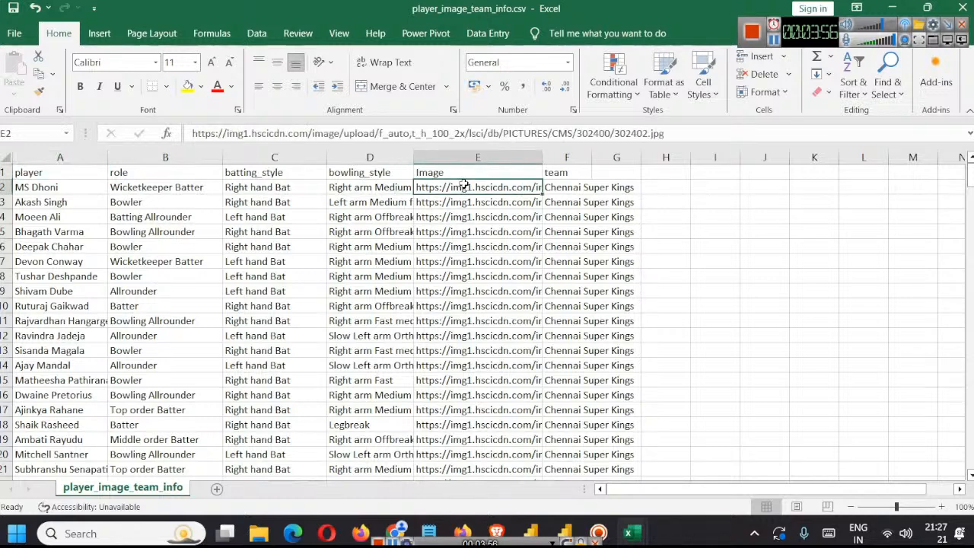
click(589, 187)
drag(592, 157, 655, 158)
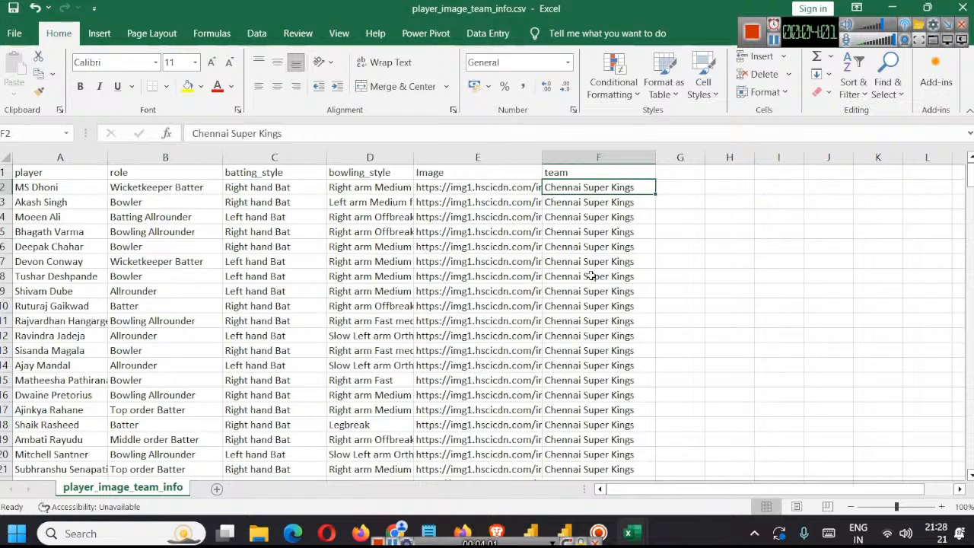
Step: Review the teams listed down the team column and close player_image_team_info.csv
scroll(319, 256, down, 19)
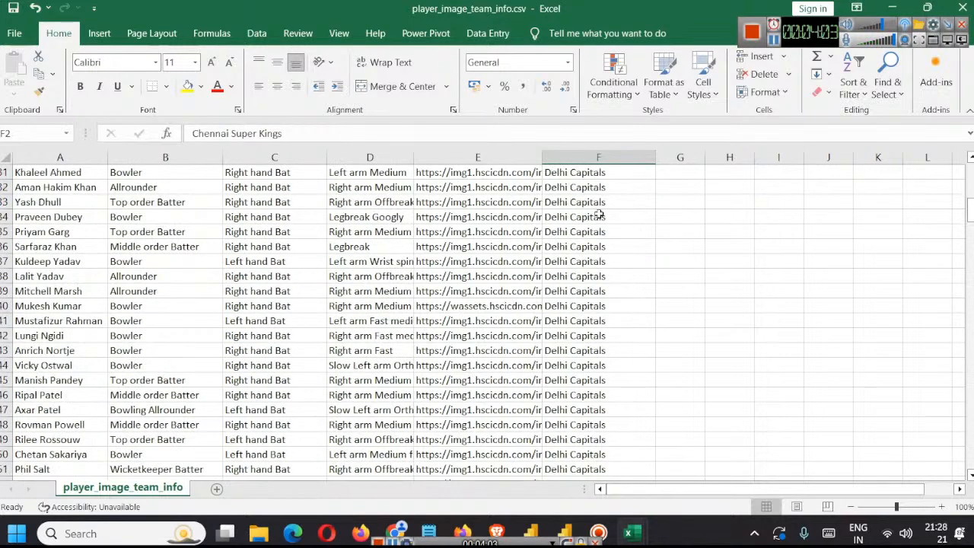
scroll(599, 229, down, 9)
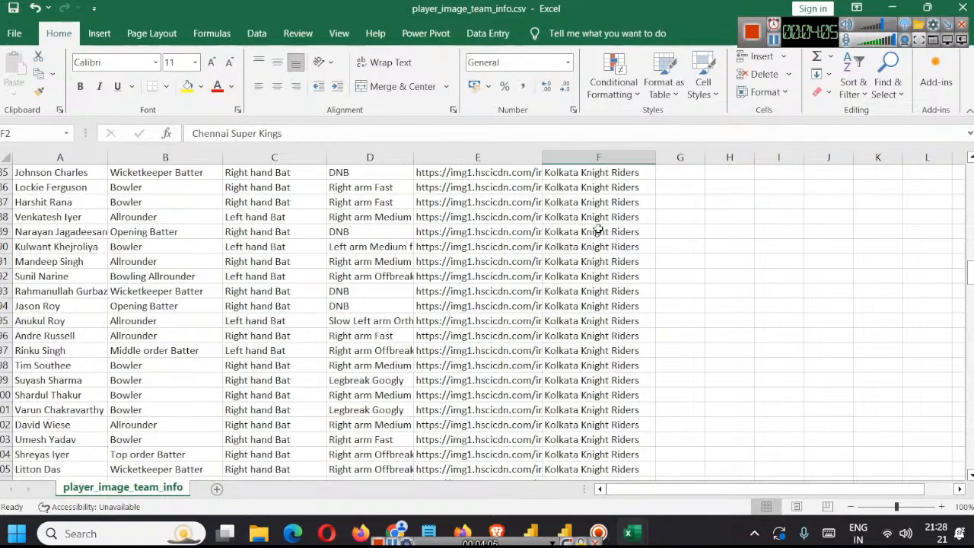
scroll(599, 229, down, 11)
scroll(602, 230, up, 20)
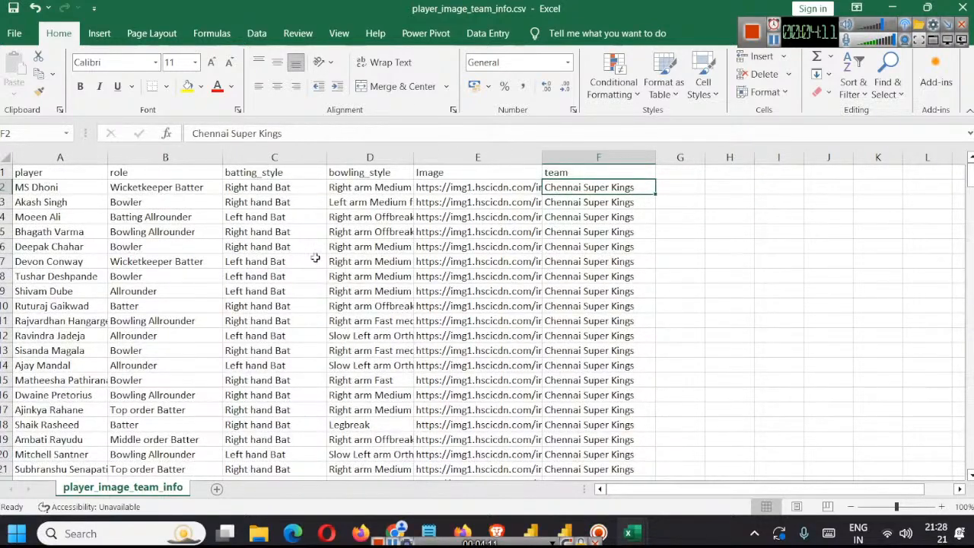
click(964, 8)
click(515, 283)
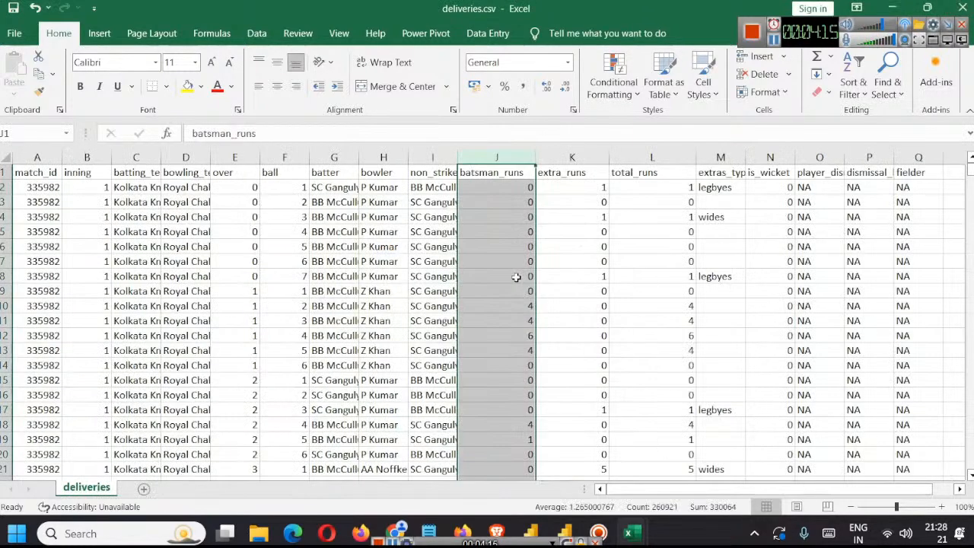
Step: Switch to the untitled Power BI report, expand its Data pane and open the list of common data sources
click(579, 449)
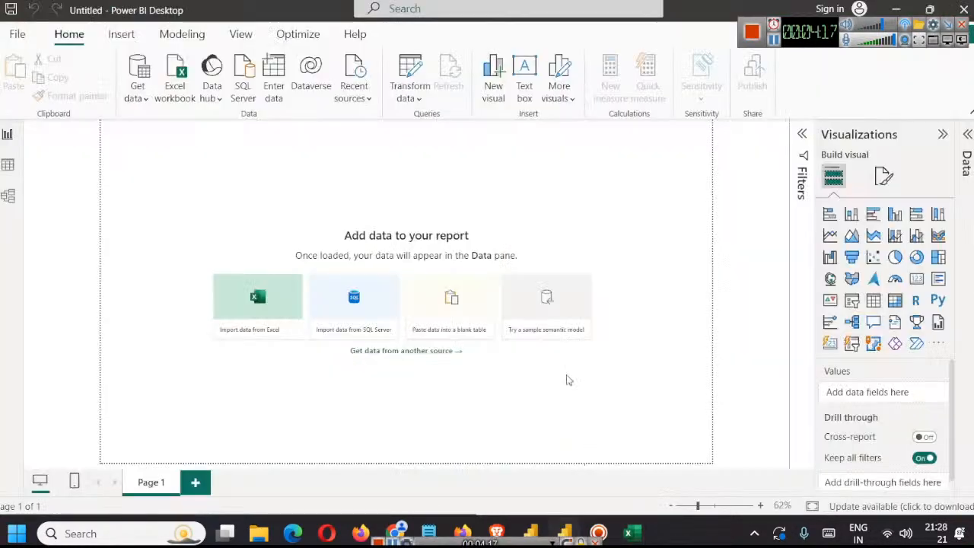
click(966, 135)
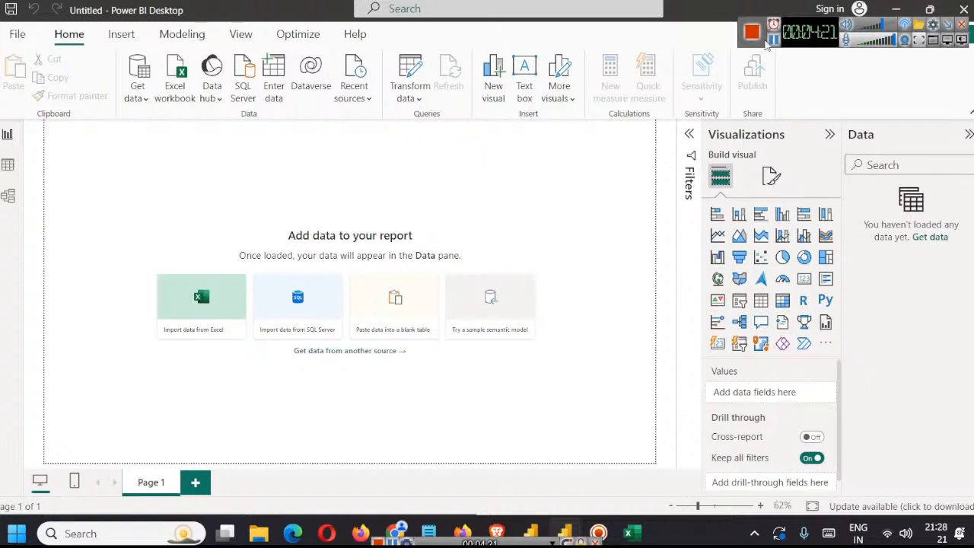
click(137, 98)
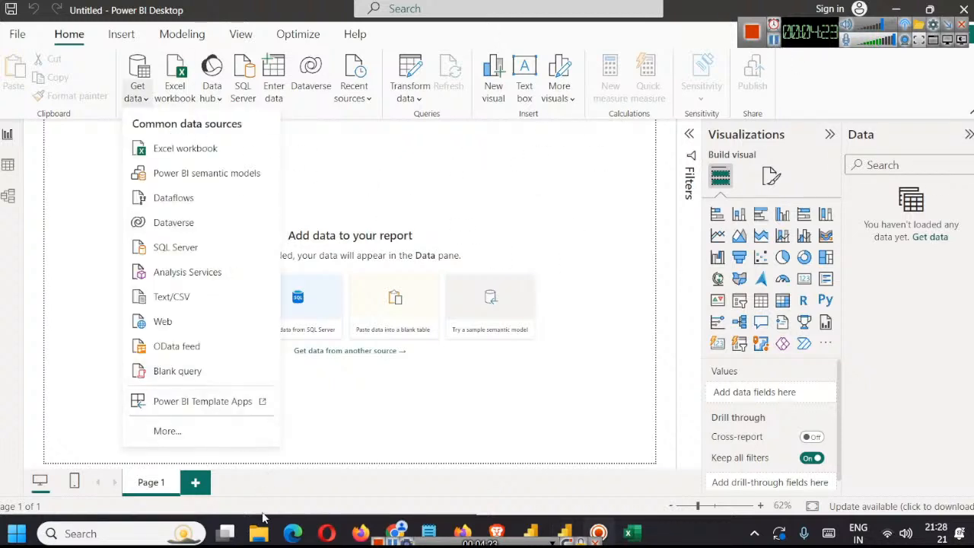
Step: Check the file types of deliveries.csv and matches.csv in the ipl-2008-2024 folder and return to Power BI
mouse_move(266, 534)
click(407, 466)
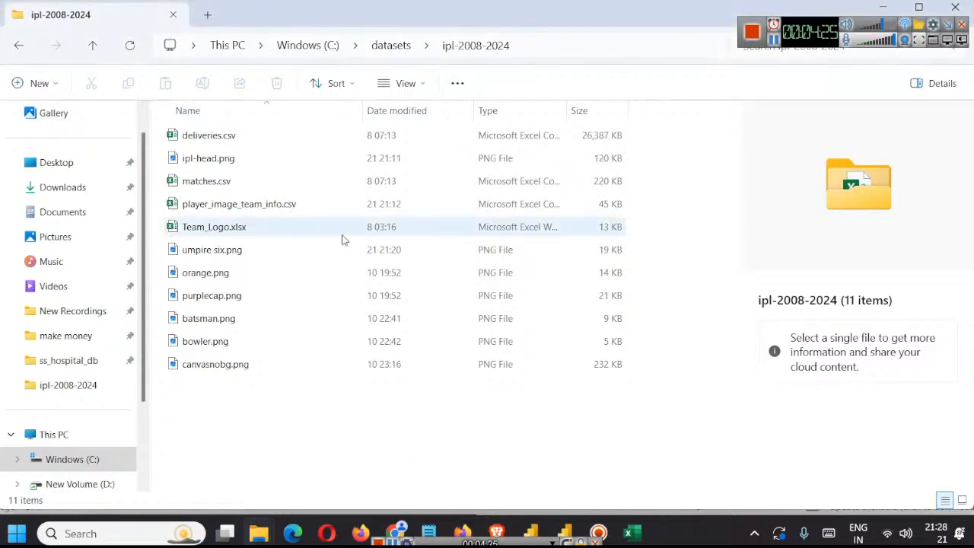
click(246, 143)
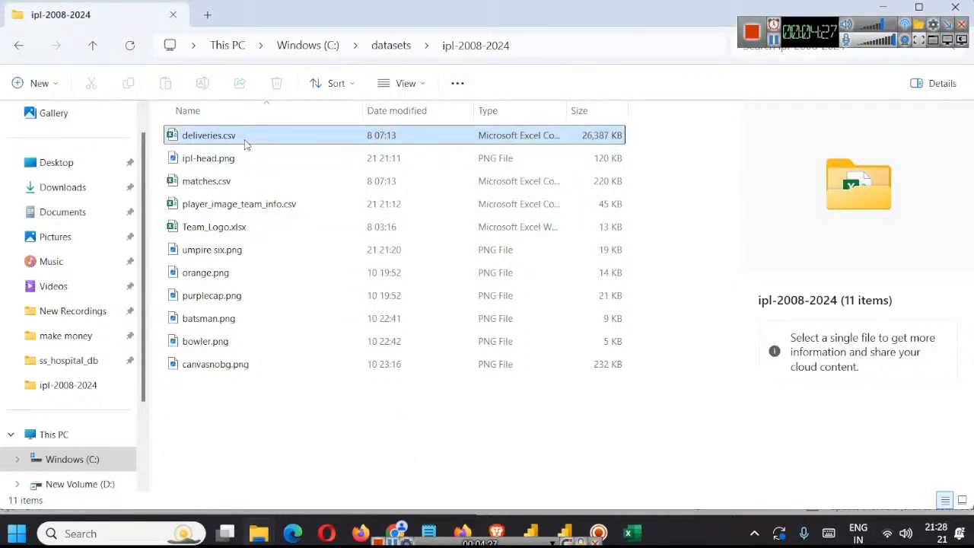
click(244, 183)
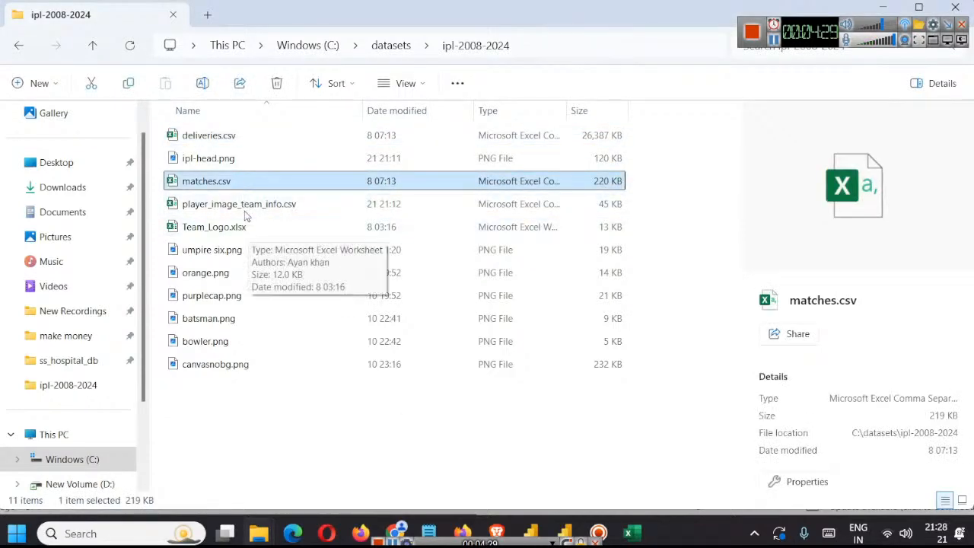
click(887, 7)
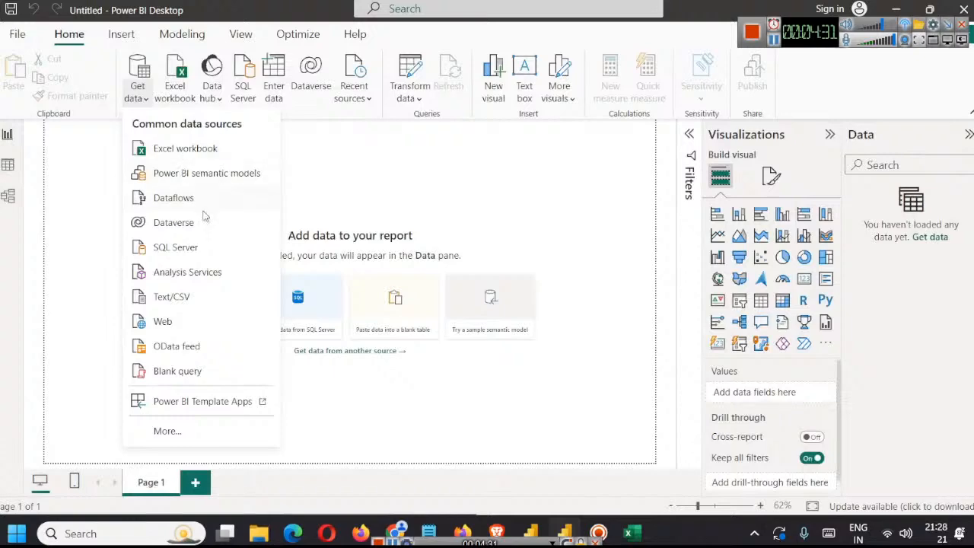
Step: Open deliveries.csv from the ipl-2008-2024 folder as a Text/CSV source and examine its data preview
click(180, 297)
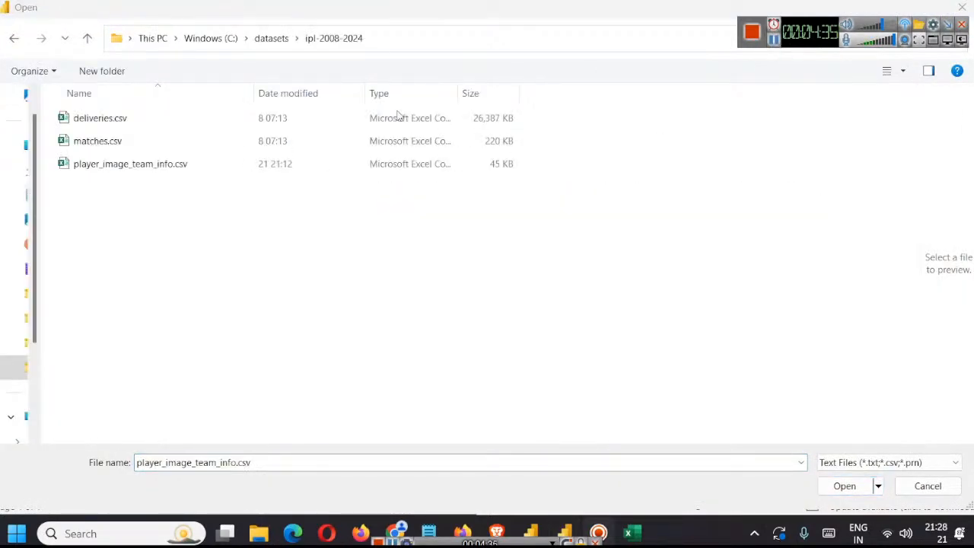
click(128, 119)
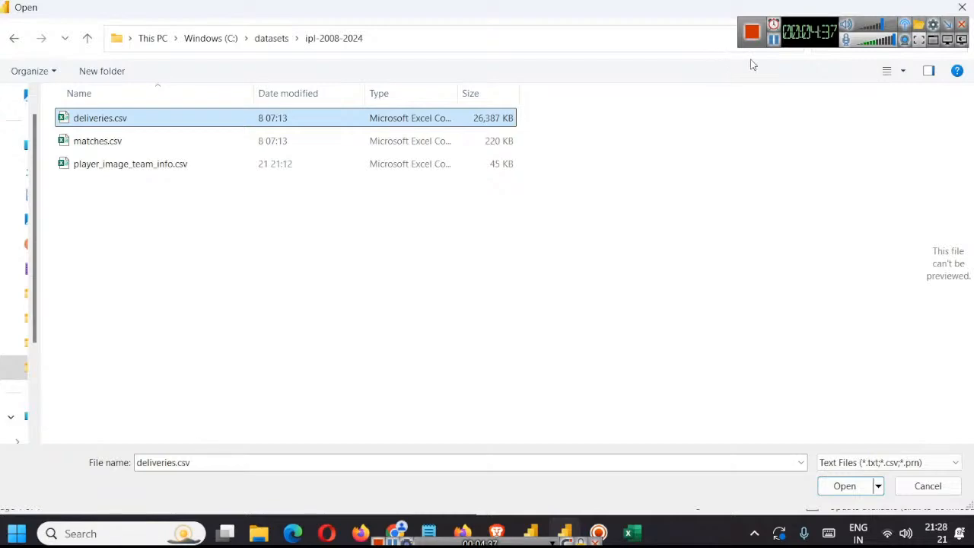
click(843, 487)
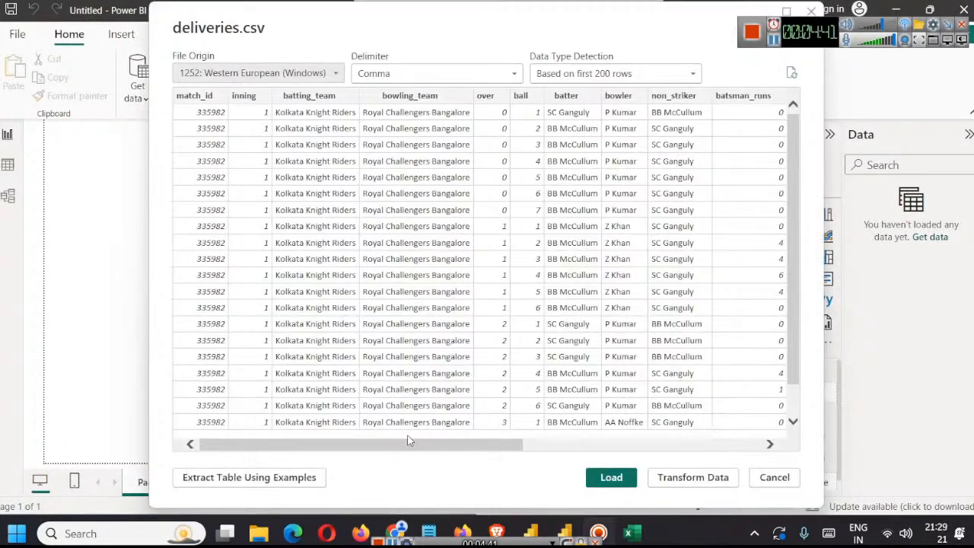
drag(409, 440, 387, 447)
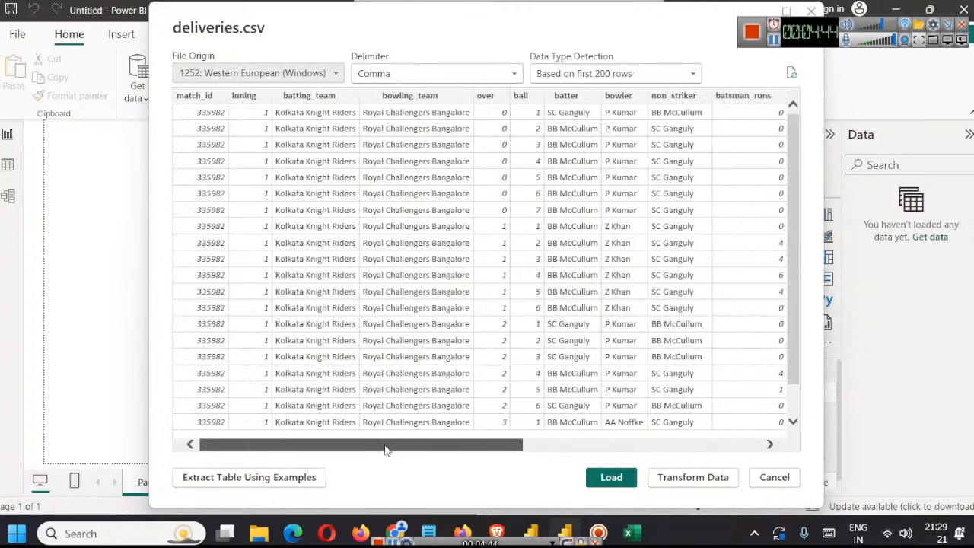
Step: Load the deliveries data, and import matches.csv from the ipl-2008-2024 folder as a Text/CSV source
click(621, 480)
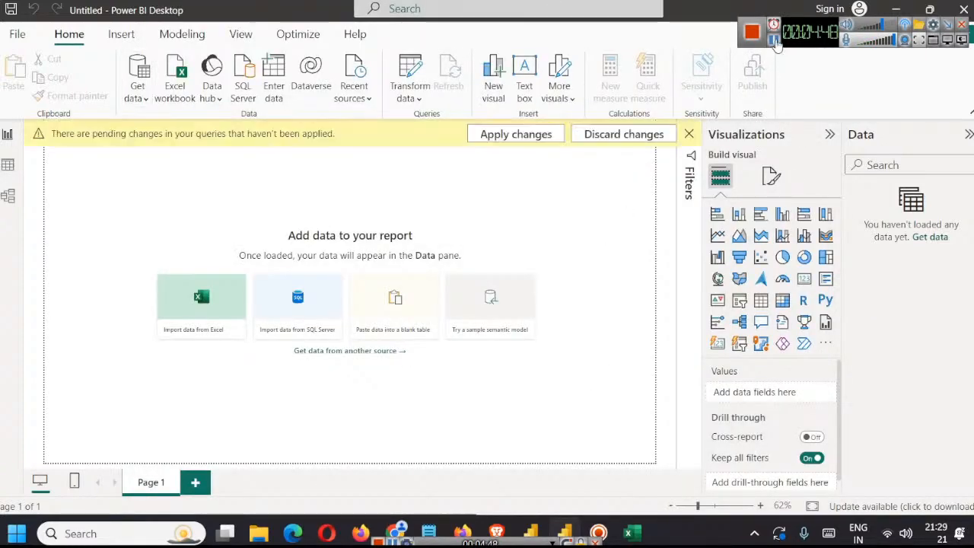
click(143, 99)
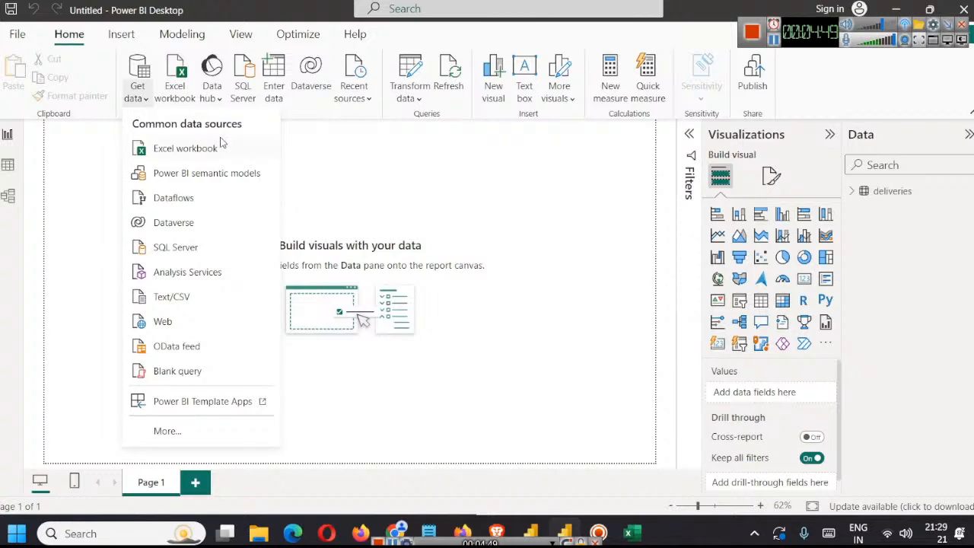
click(178, 300)
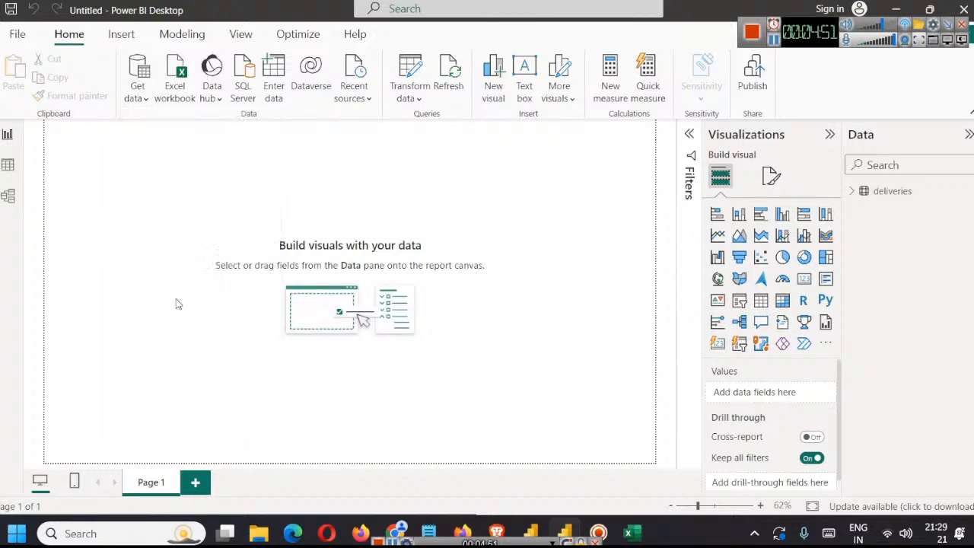
click(119, 144)
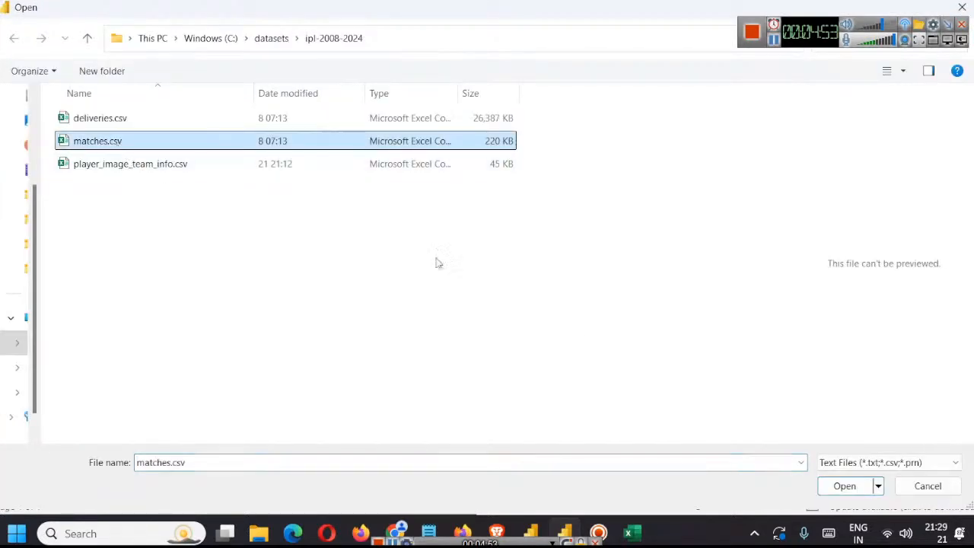
click(858, 491)
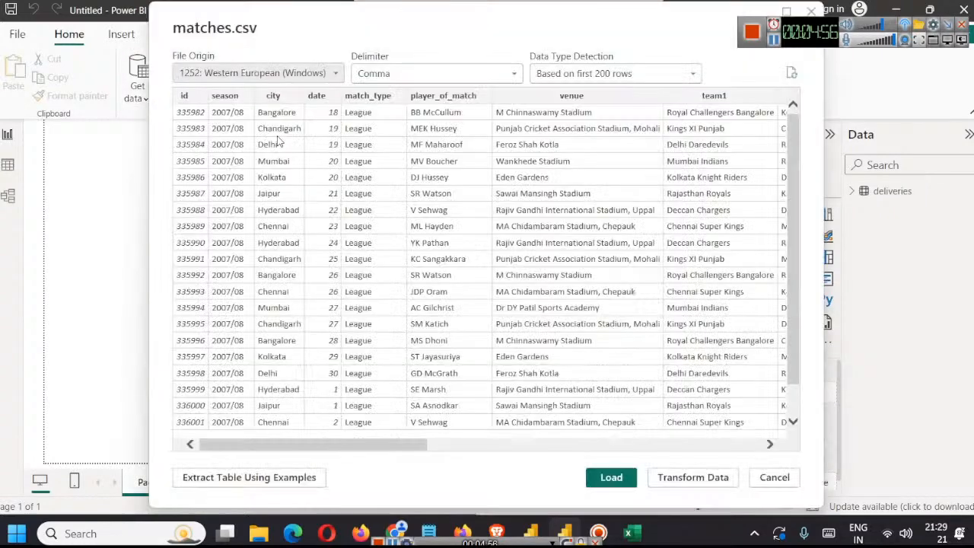
click(611, 478)
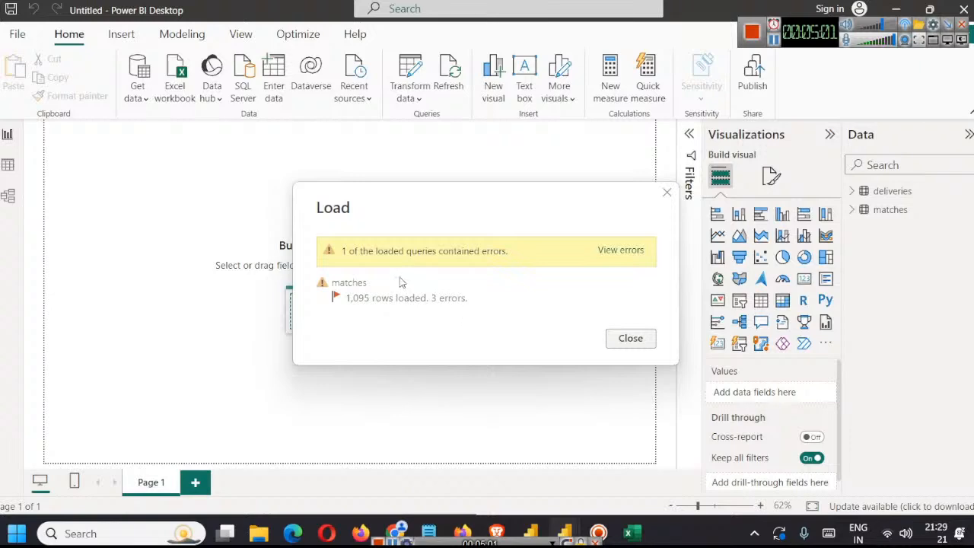
Step: View the matches load errors, apply the pending query changes, and examine the Errors in matches query in Power Query Editor before closing it
click(610, 251)
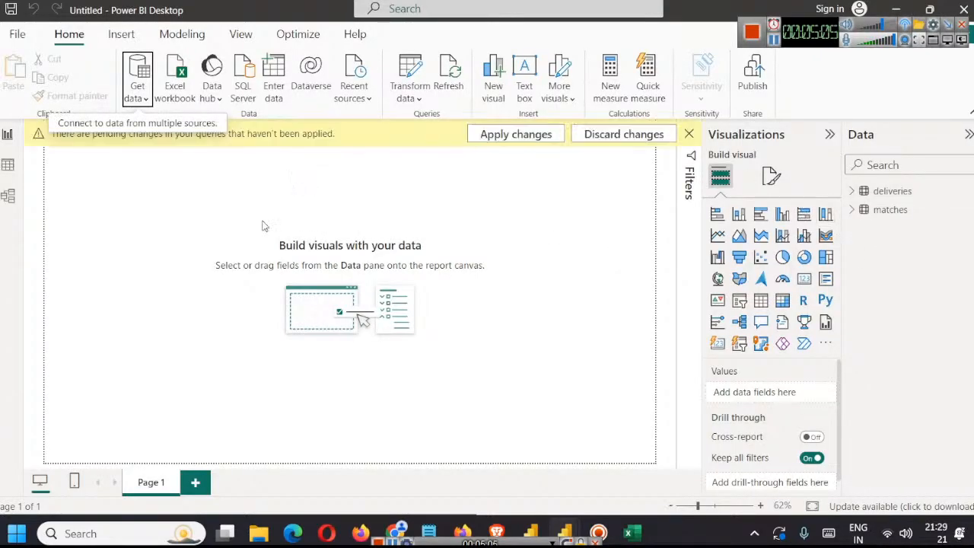
click(491, 137)
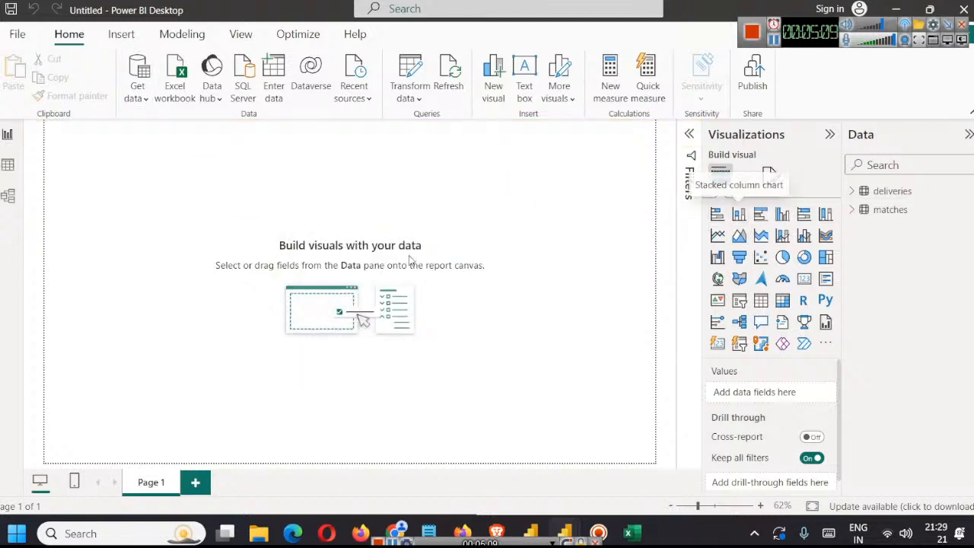
mouse_move(565, 533)
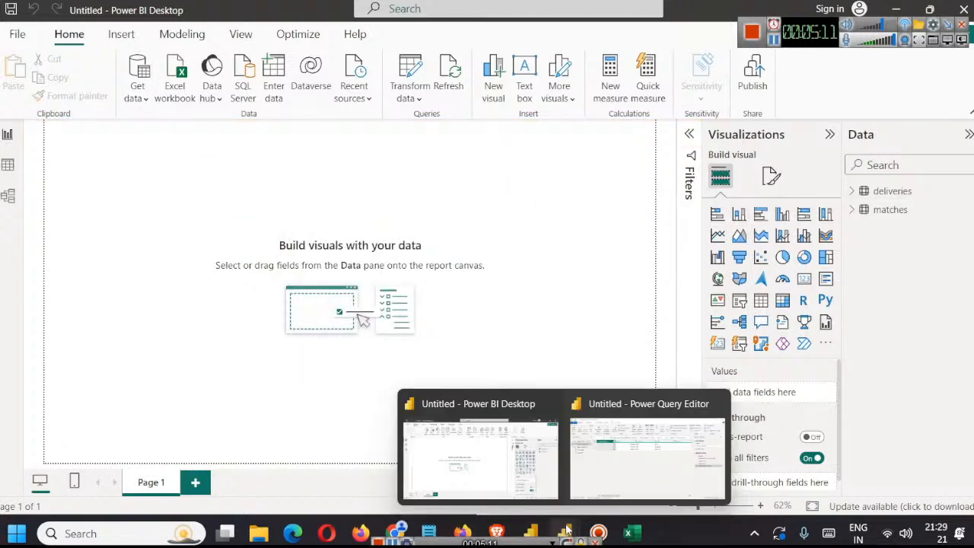
click(649, 454)
click(514, 468)
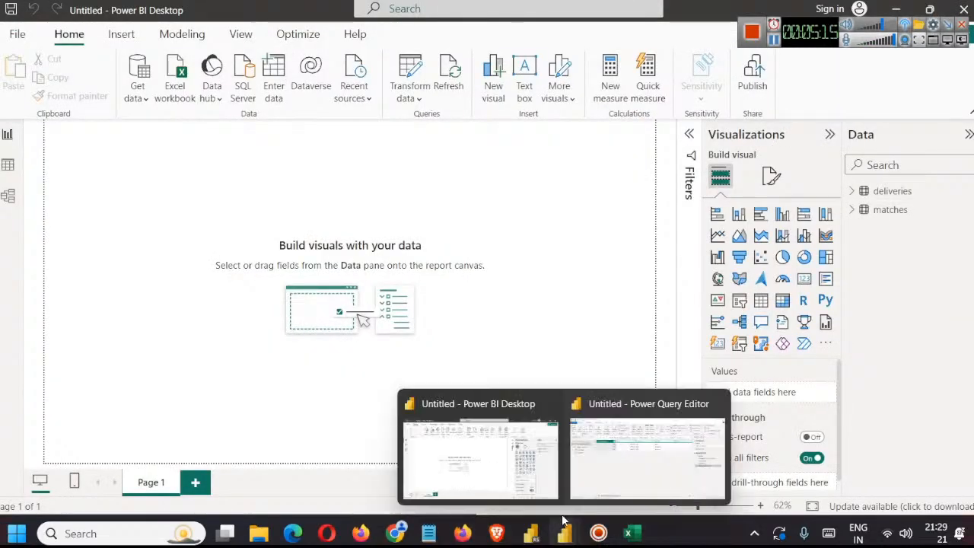
click(631, 488)
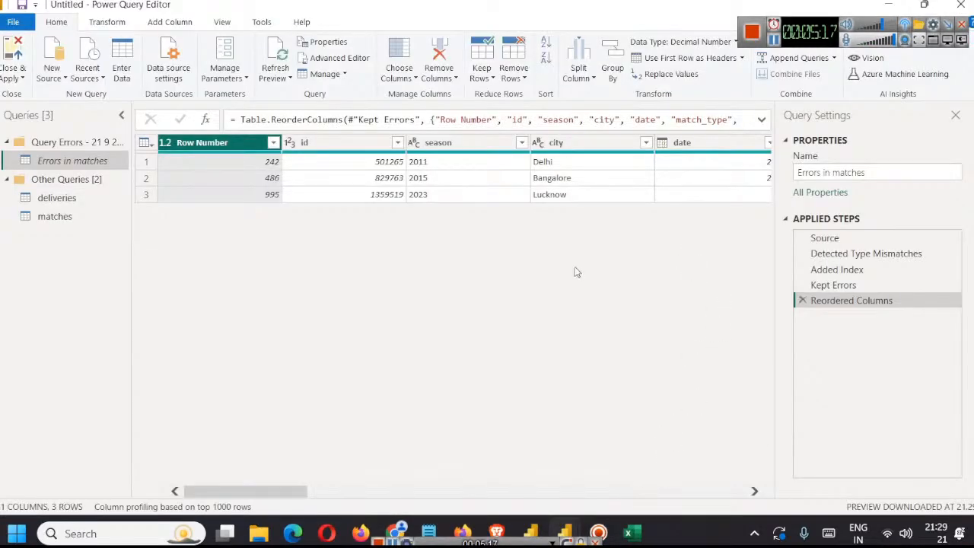
click(961, 6)
click(537, 293)
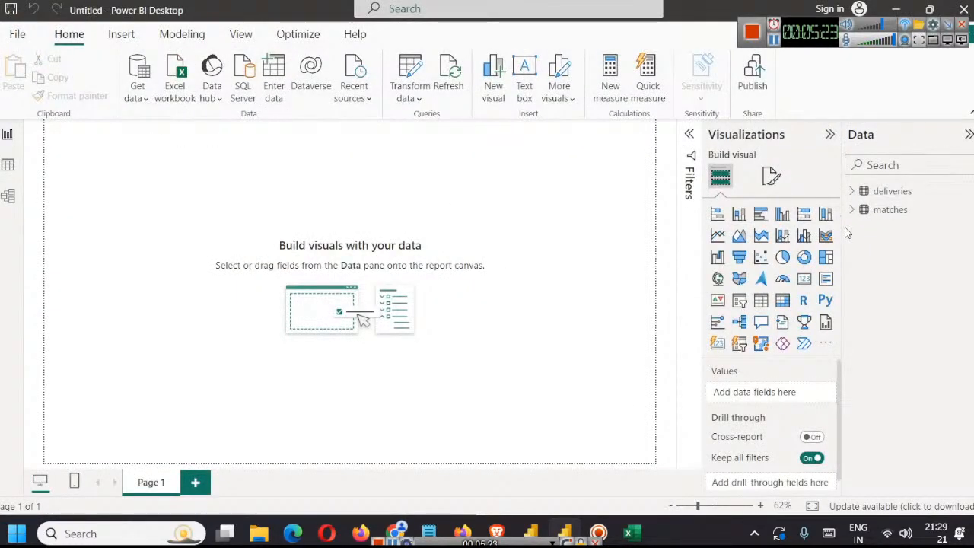
Step: Open player_image_team_info.csv from the ipl-2008-2024 folder as a Text/CSV source for transformation in Power Query Editor
click(137, 95)
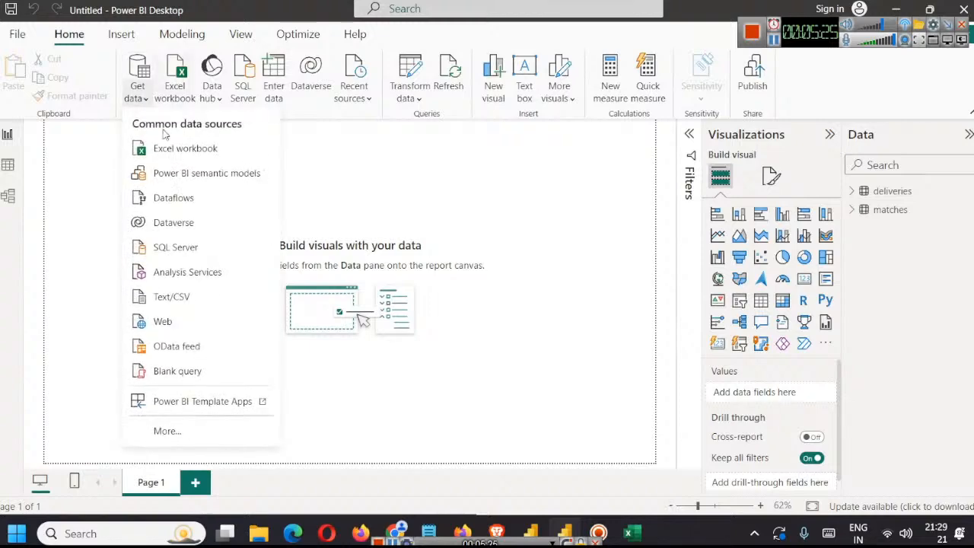
click(192, 303)
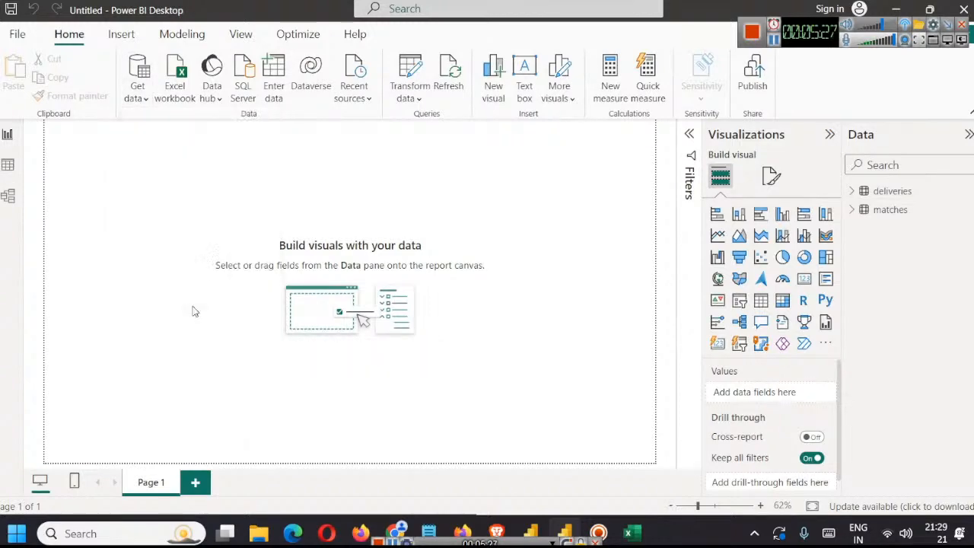
click(121, 165)
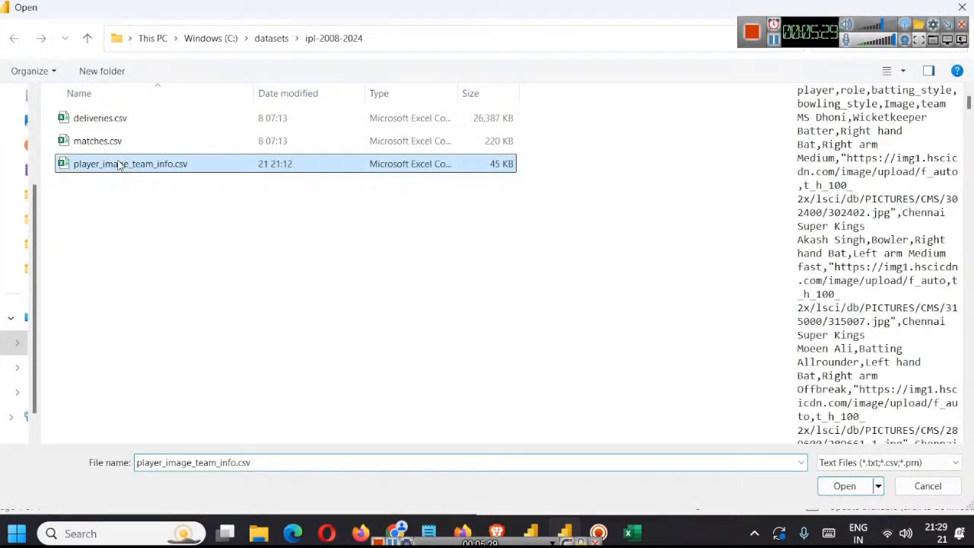
click(845, 485)
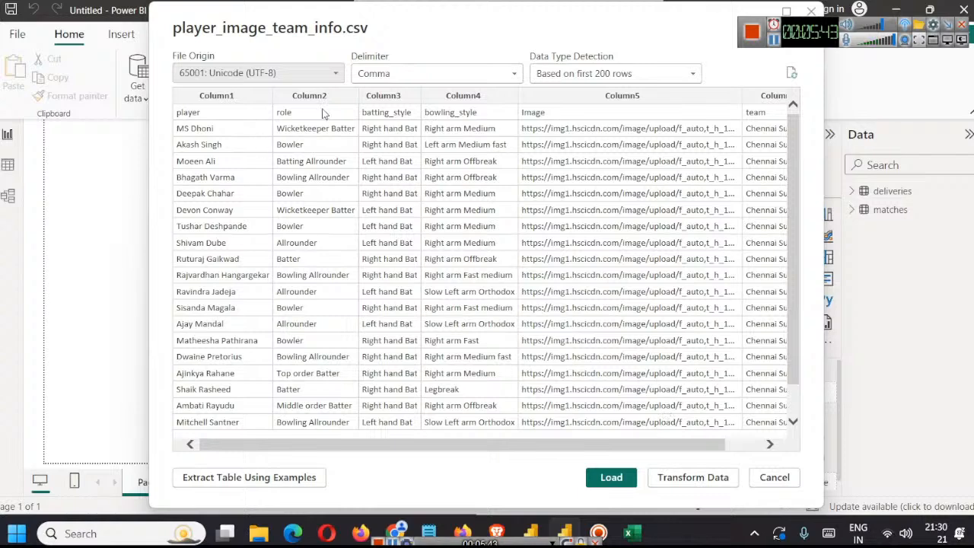
click(689, 477)
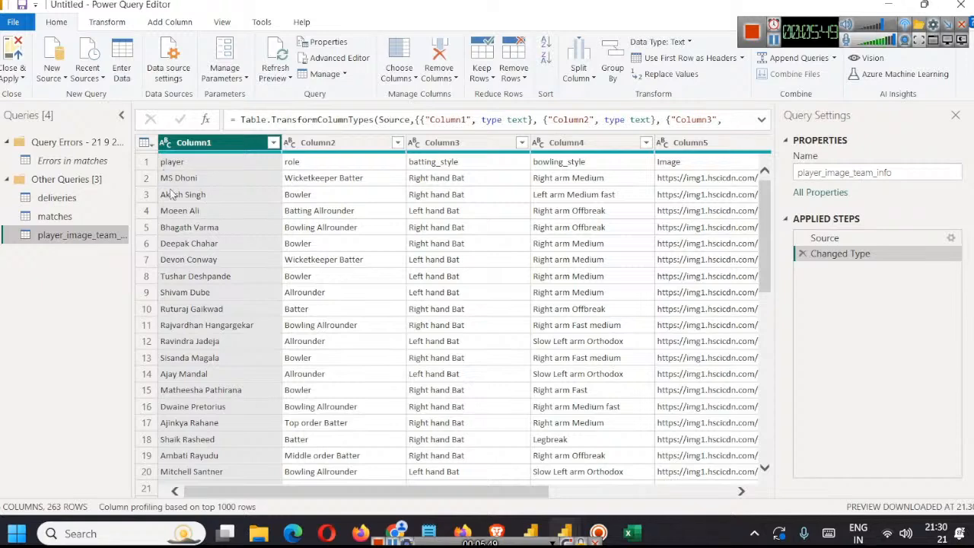
Step: Use the first row of player_image_team_info as headers, then close Power Query Editor and apply the changes
click(151, 148)
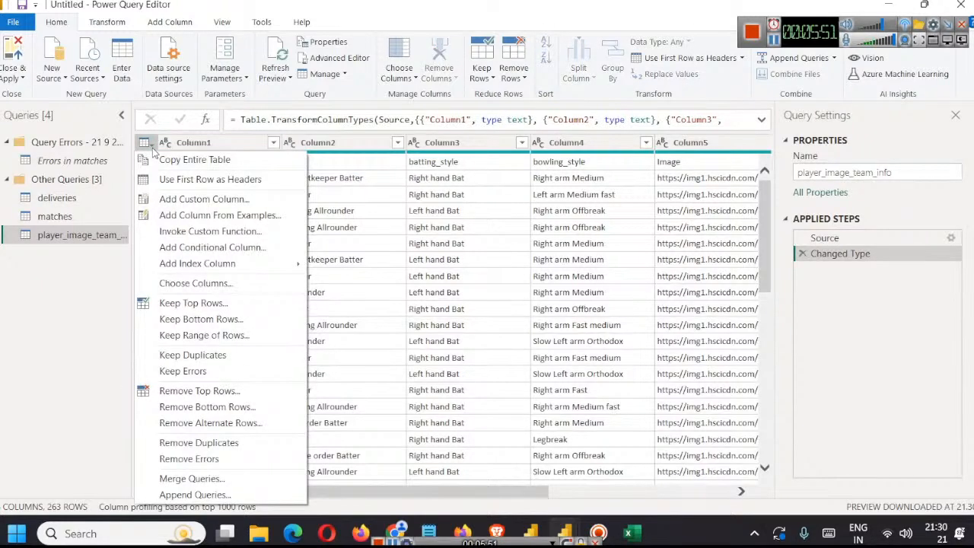
click(183, 179)
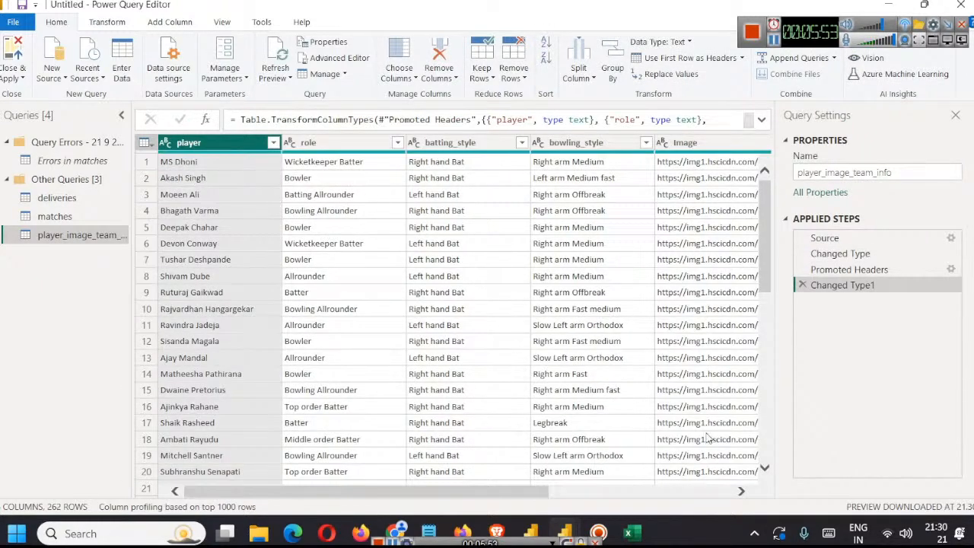
click(21, 79)
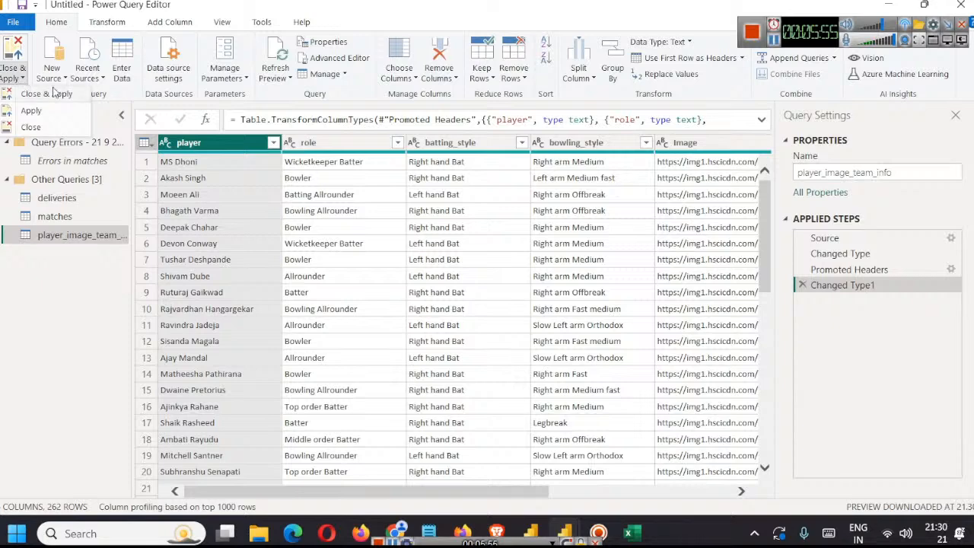
click(55, 93)
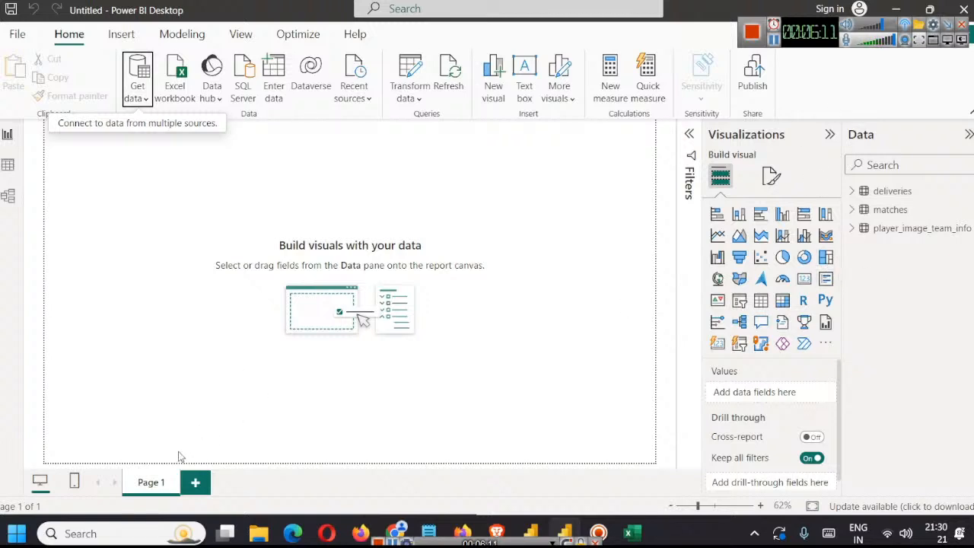
Step: Rename the report page Page 1 as Batting Stats
right_click(156, 478)
click(191, 464)
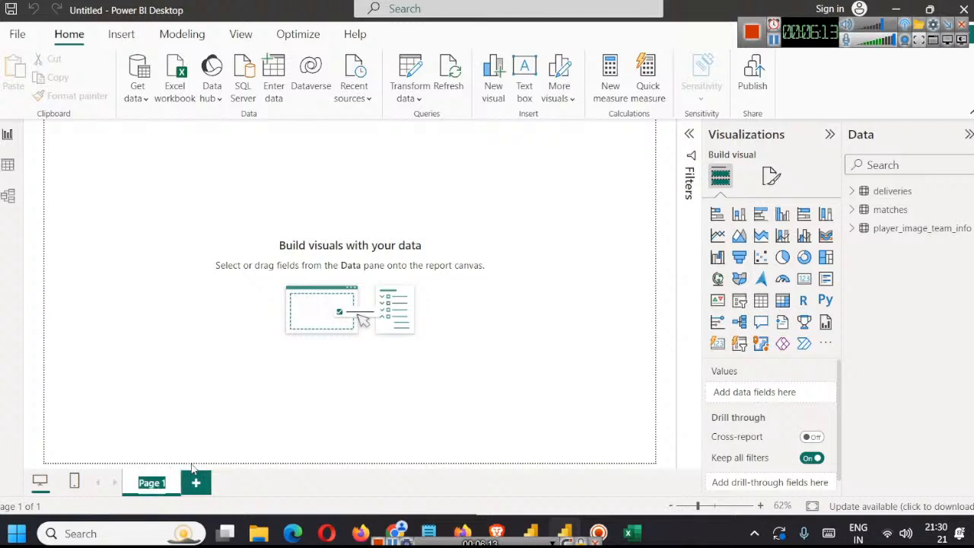
text(bats)
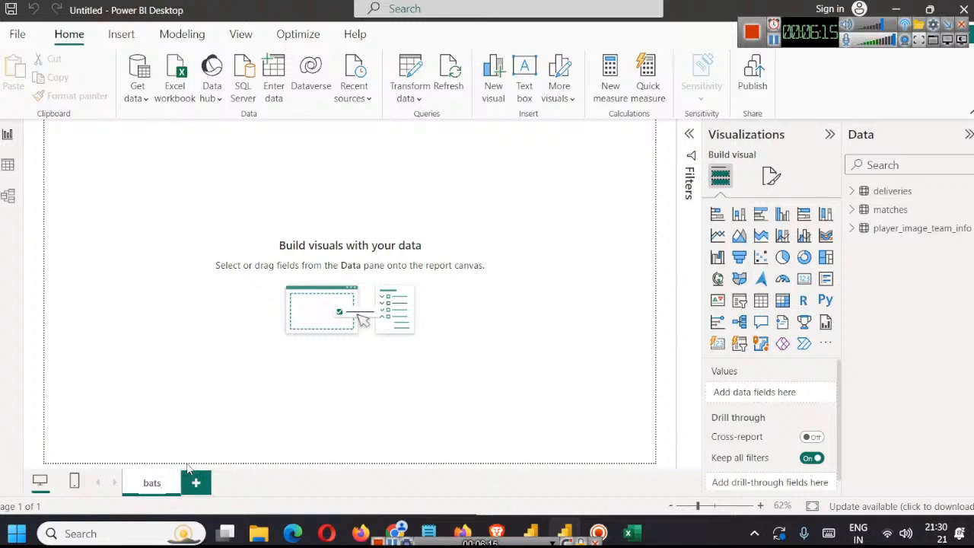
key(ctrl+a)
text(bv)
text(Batting Sta)
text(ts)
key(Return)
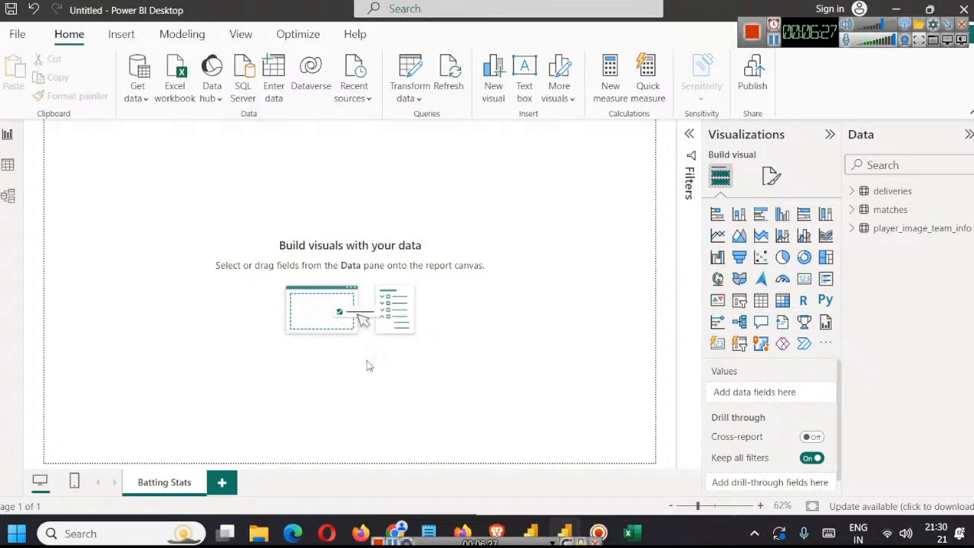
Step: Preview the banner images canvasnobg.png and ipl-head.png in the ipl-2008-2024 folder and return to the Power BI report
mouse_move(261, 529)
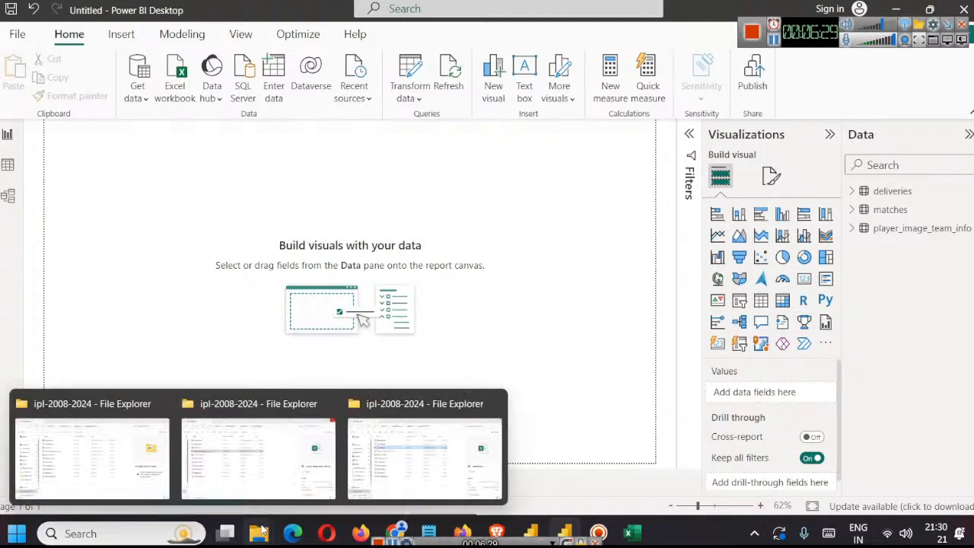
click(259, 457)
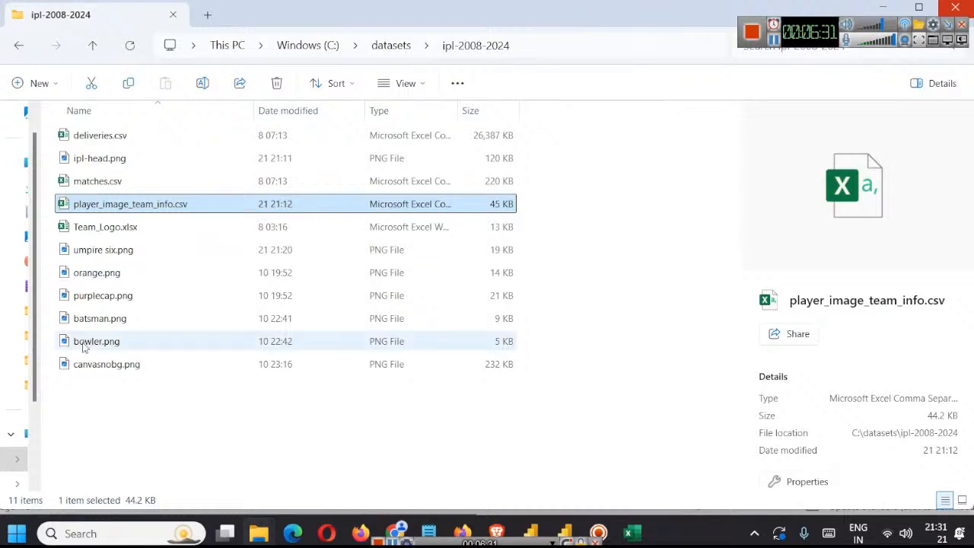
click(128, 365)
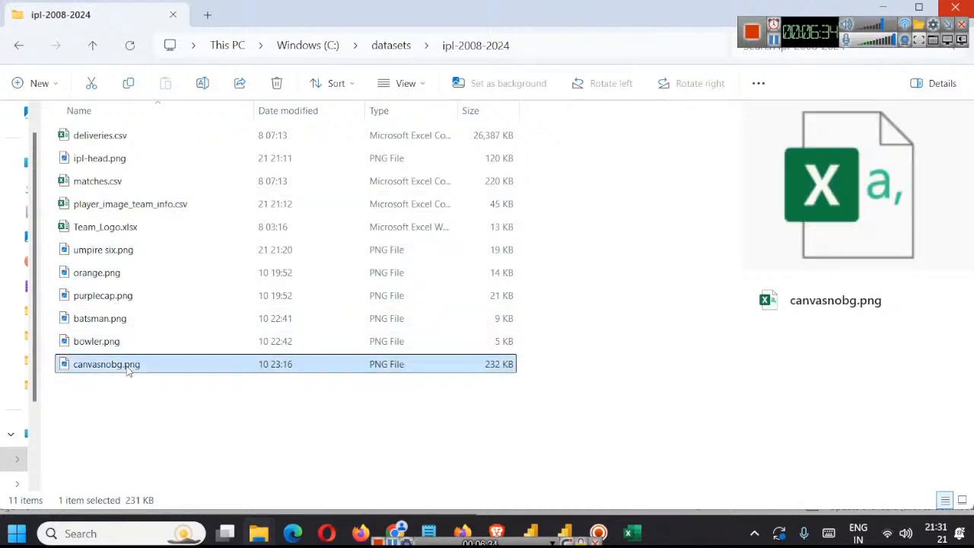
click(884, 9)
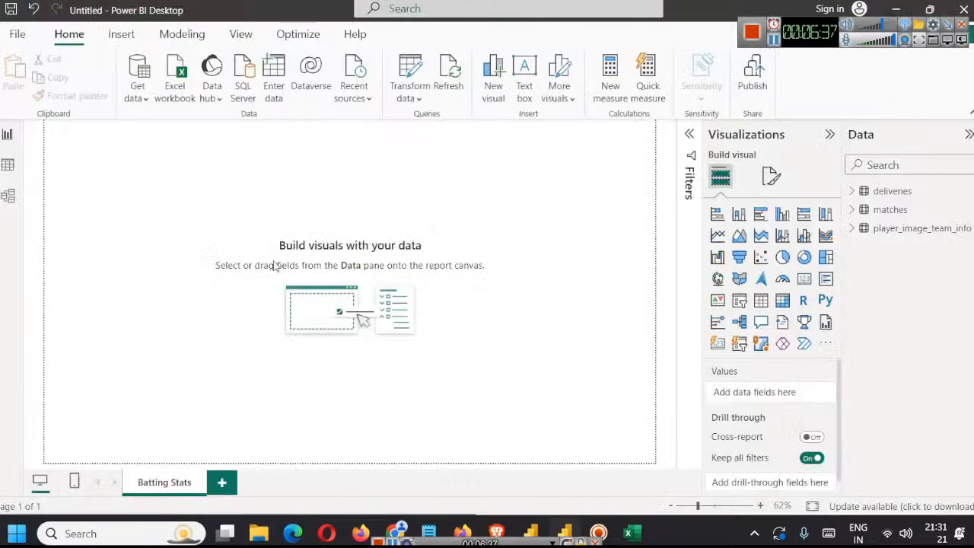
click(774, 41)
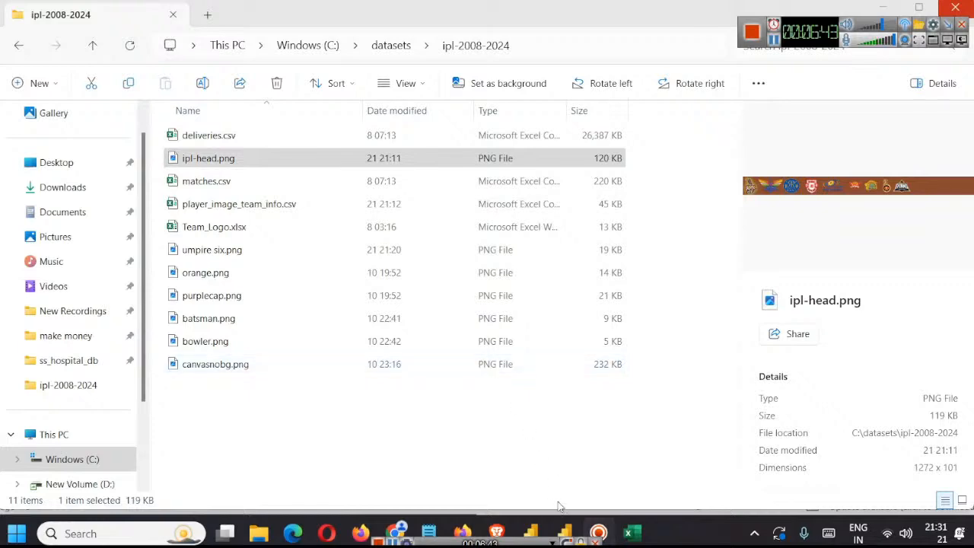
mouse_move(565, 533)
click(540, 446)
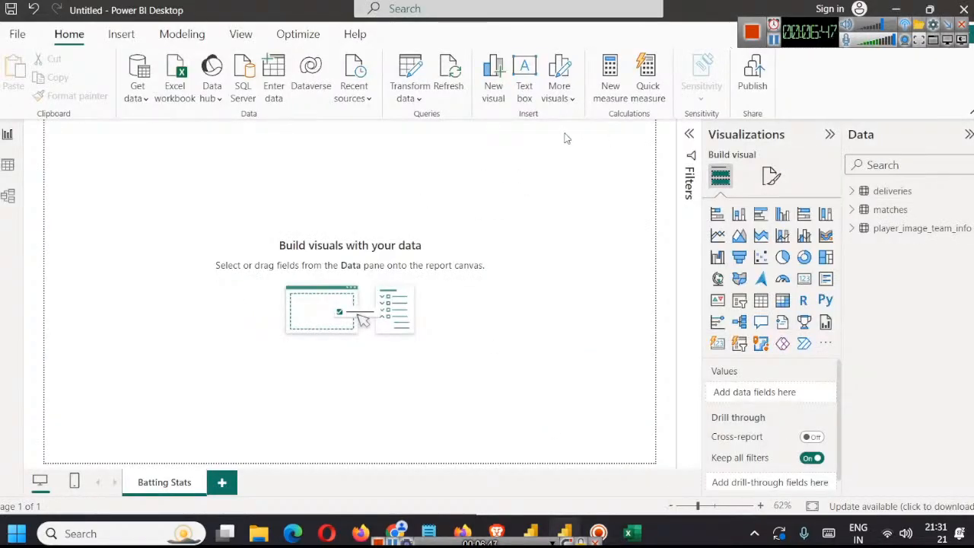
Step: Insert the image ipl-head.png on the Batting Stats page and resize it into a header banner across the canvas top
click(121, 34)
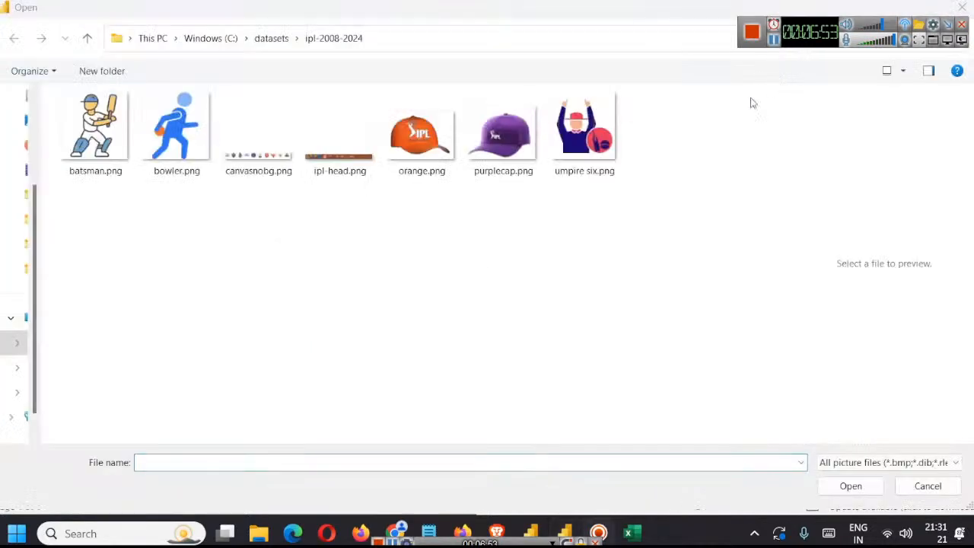
double_click(330, 146)
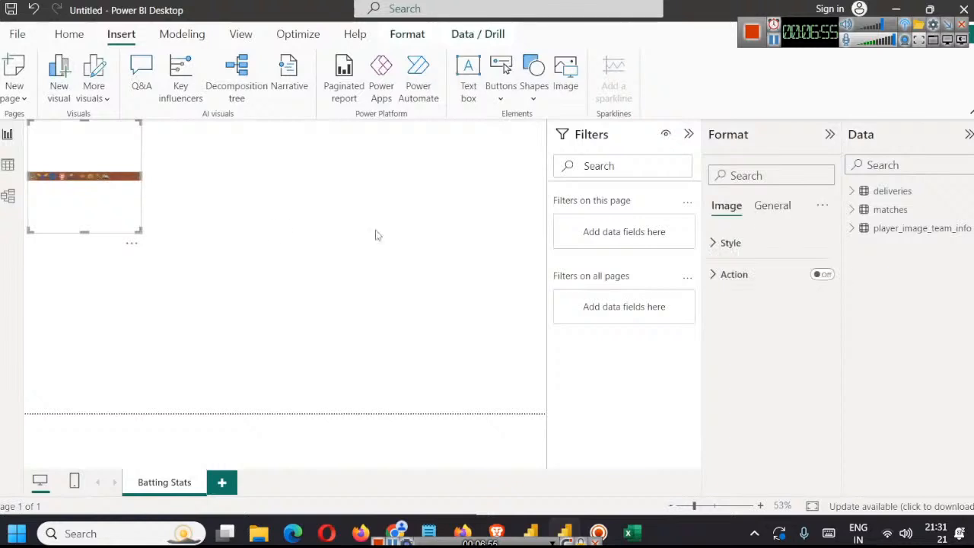
drag(137, 228, 305, 395)
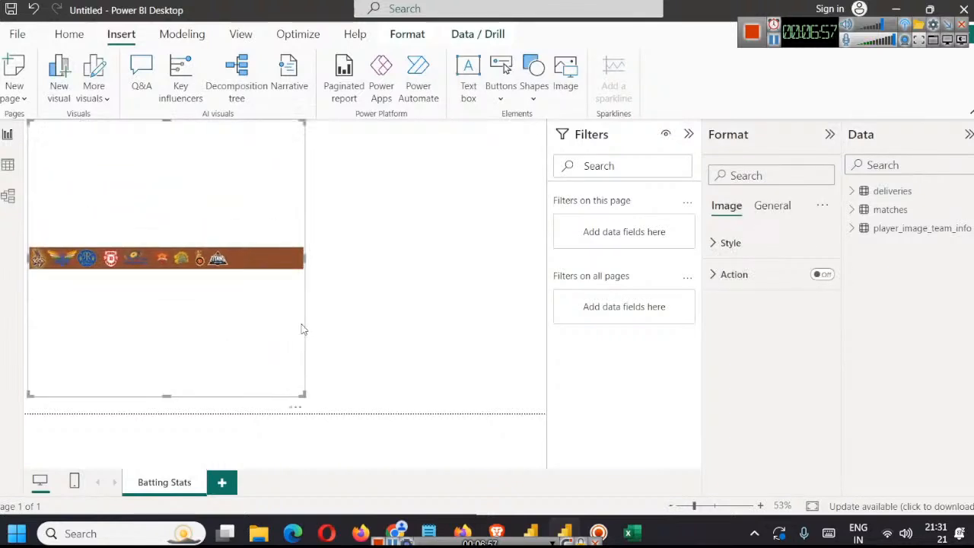
drag(166, 395, 171, 152)
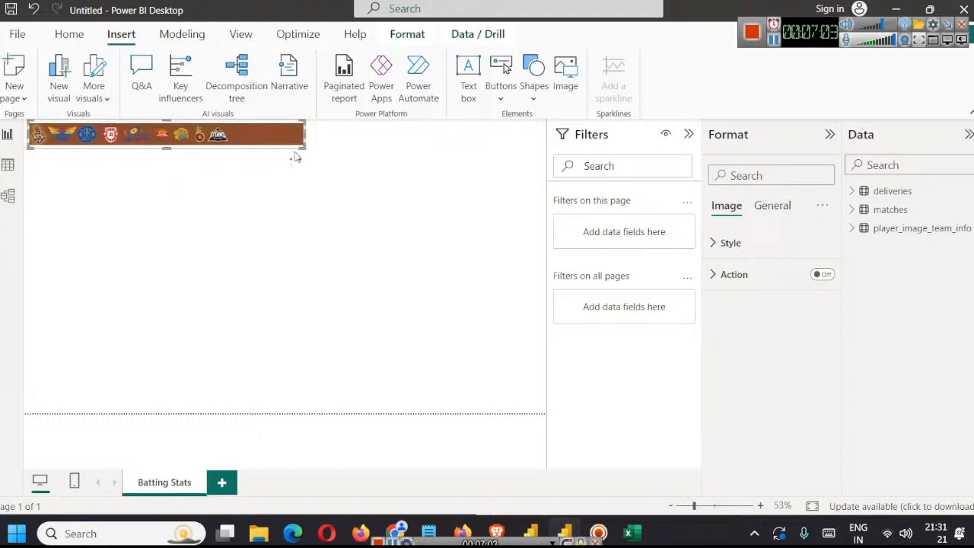
drag(303, 146, 425, 192)
drag(553, 213, 553, 214)
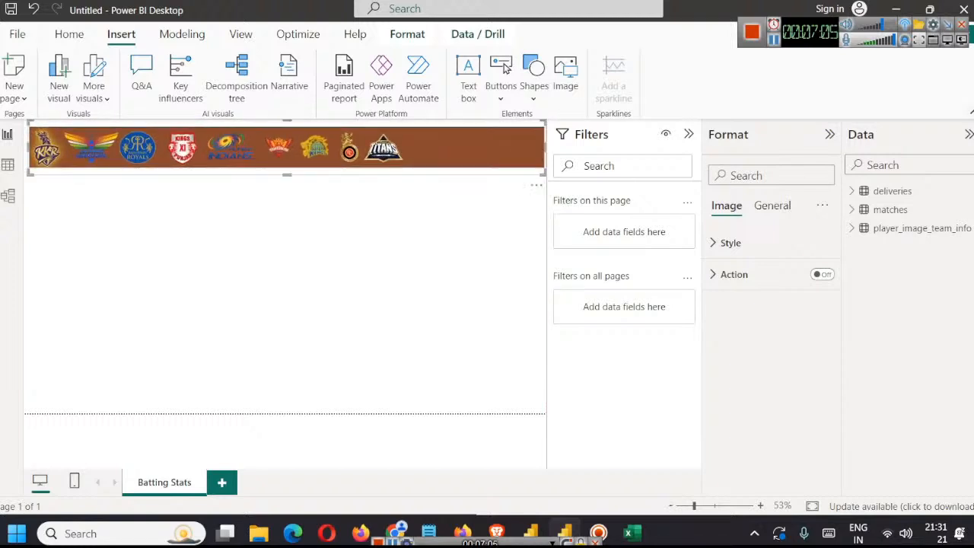
Step: Collapse the side panes and the ribbon, then stretch the header banner to the canvas's left edge and reduce its height to sit flush at the top
click(969, 134)
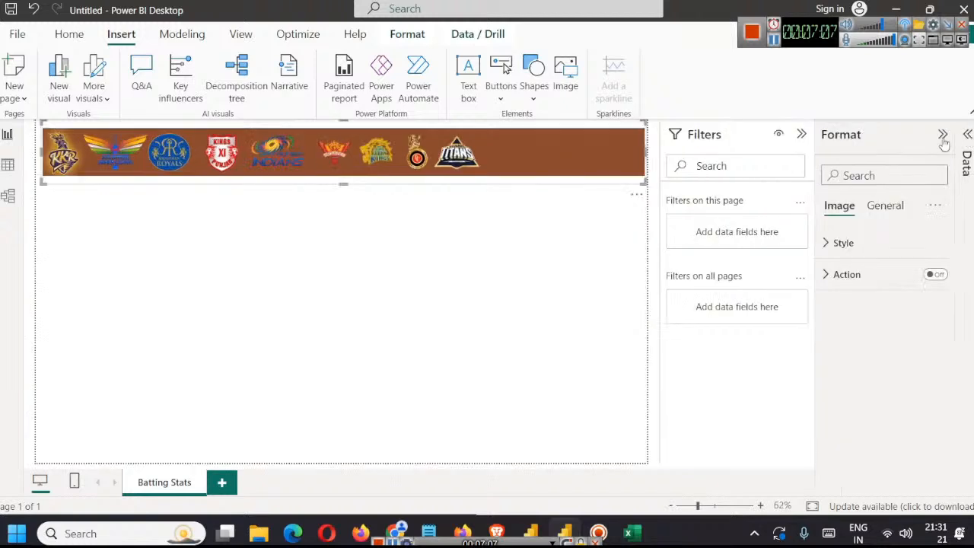
click(941, 134)
click(915, 134)
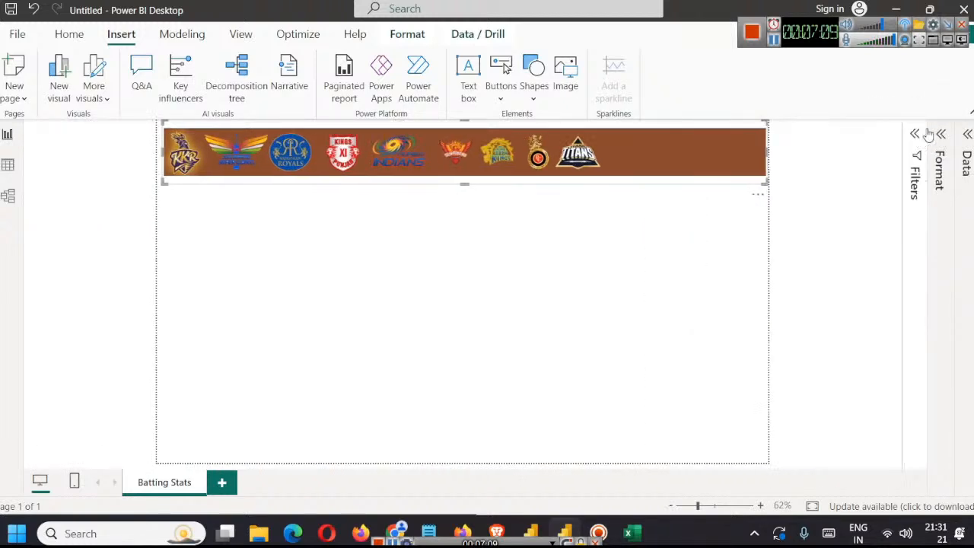
click(971, 112)
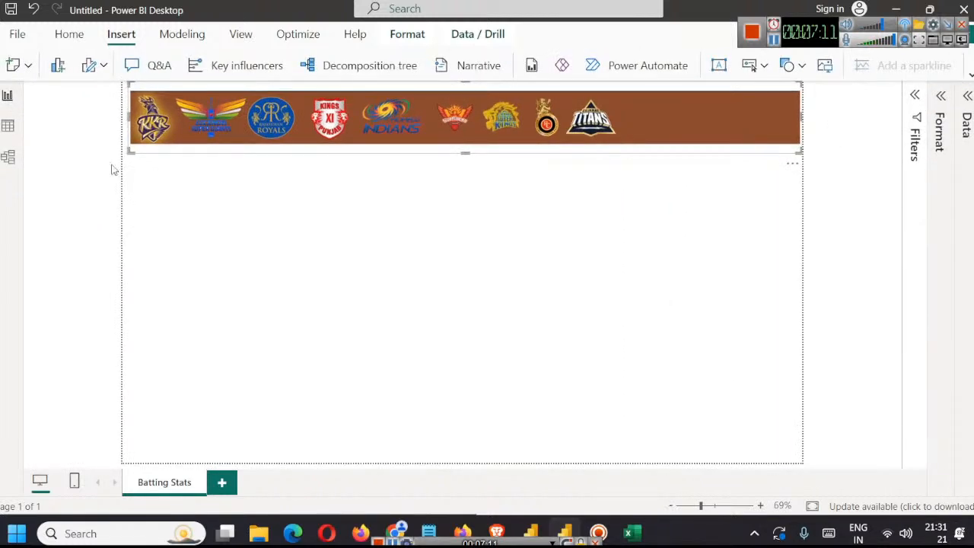
drag(130, 152, 124, 156)
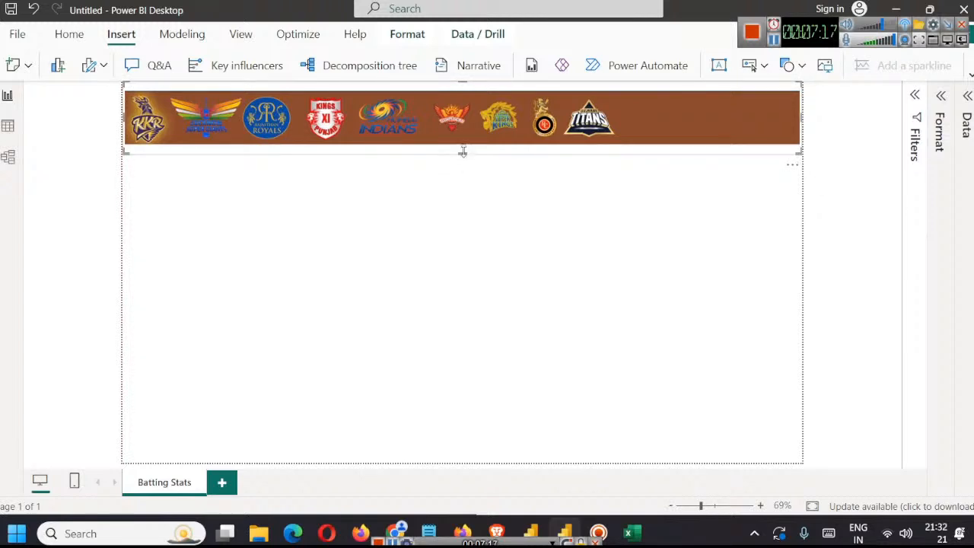
drag(462, 151, 468, 141)
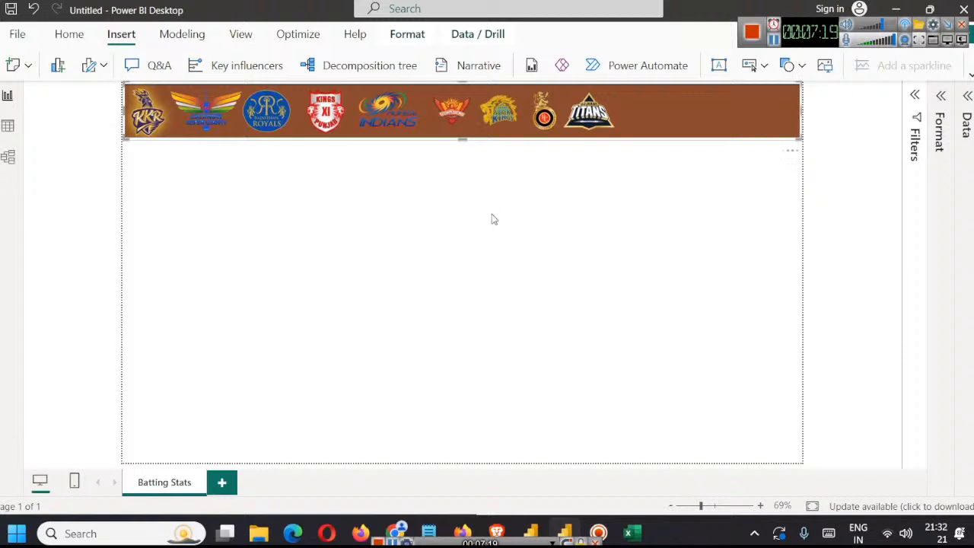
click(497, 235)
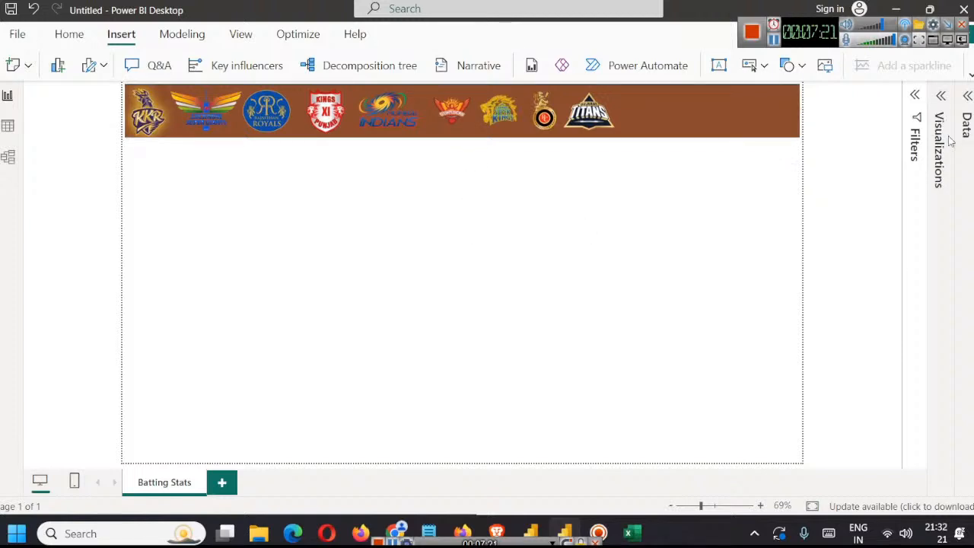
Step: Reopen the Visualizations and Data panes, leave Filters collapsed, and expand the ribbon again
click(920, 99)
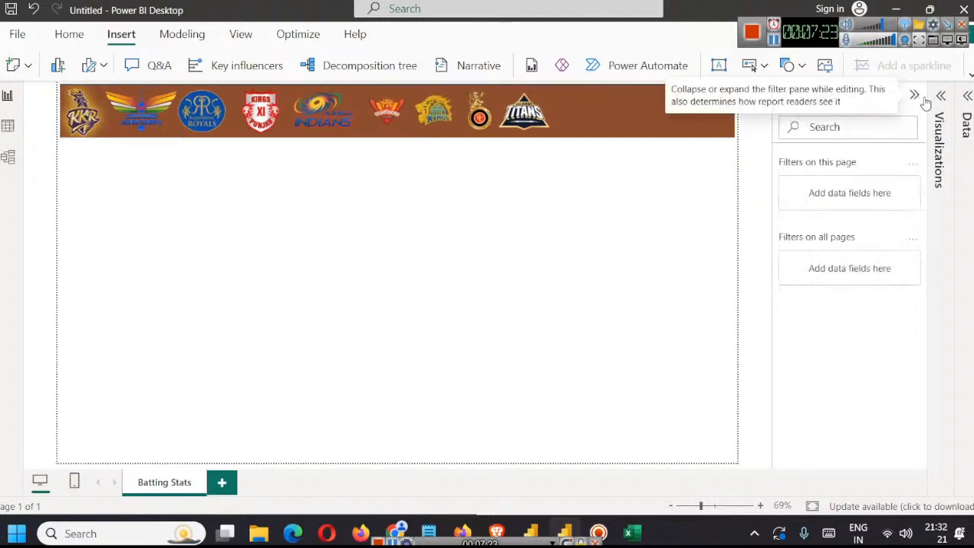
click(941, 95)
click(967, 96)
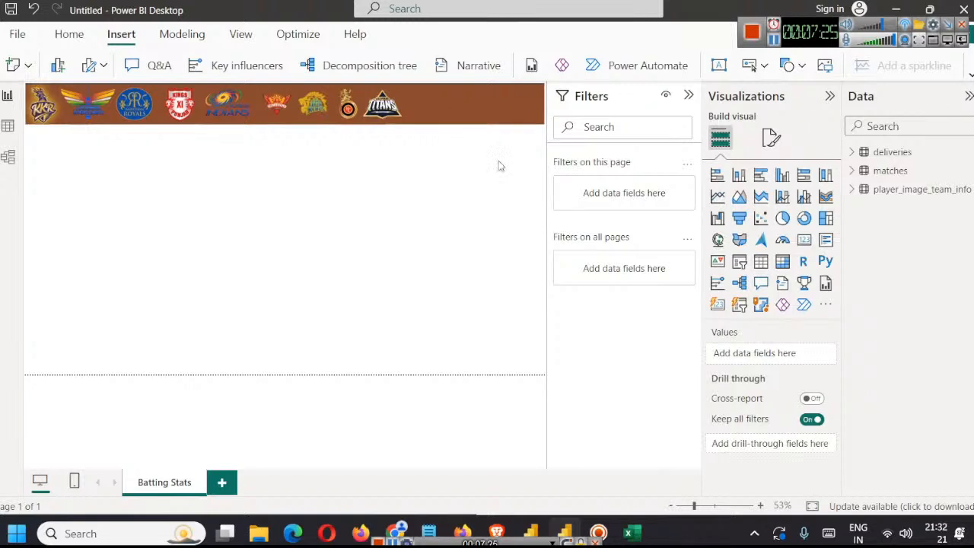
click(689, 96)
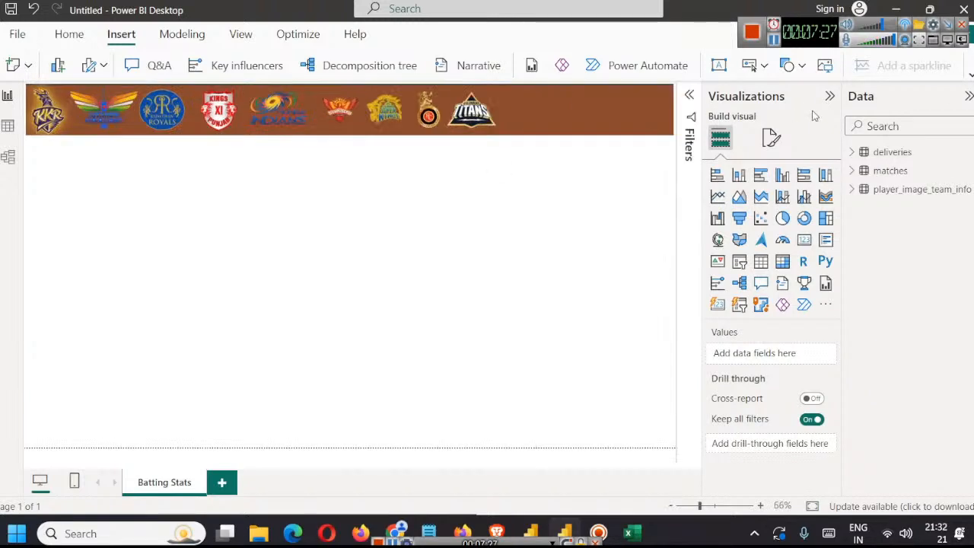
click(970, 74)
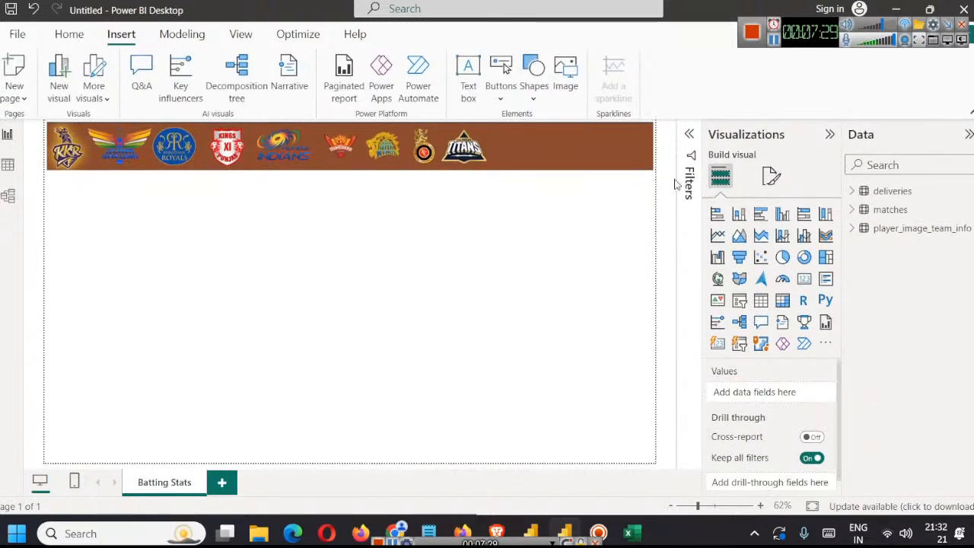
Step: Insert a text box reading IPL PLAYER STATS at font size 28 and shrink the box to fit the text
click(469, 77)
click(310, 247)
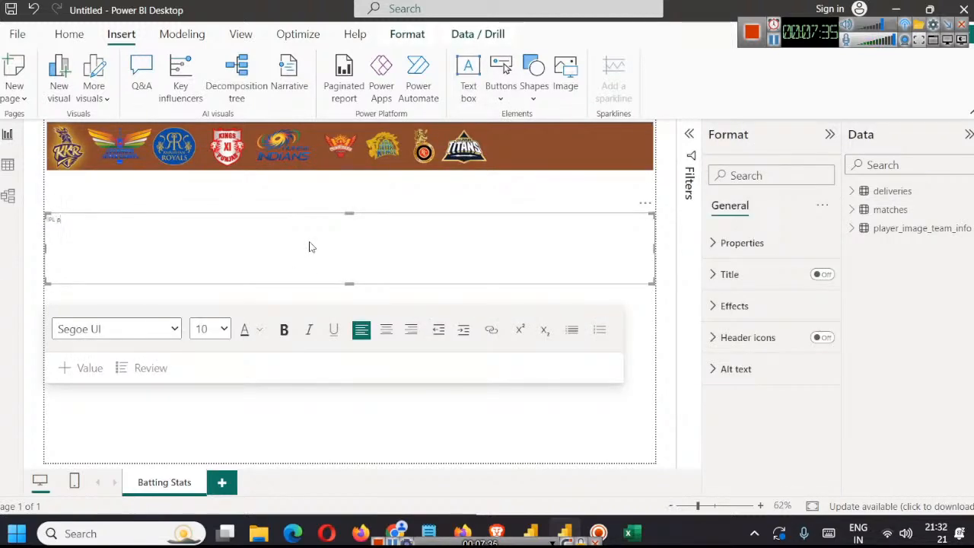
text(IPL PLAYER STATS)
key(ctrl+a)
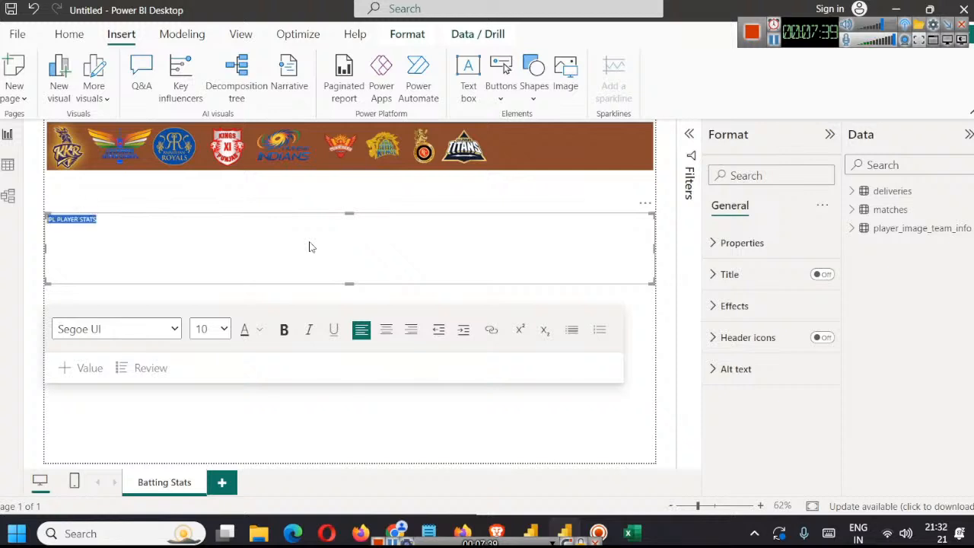
click(221, 329)
click(202, 219)
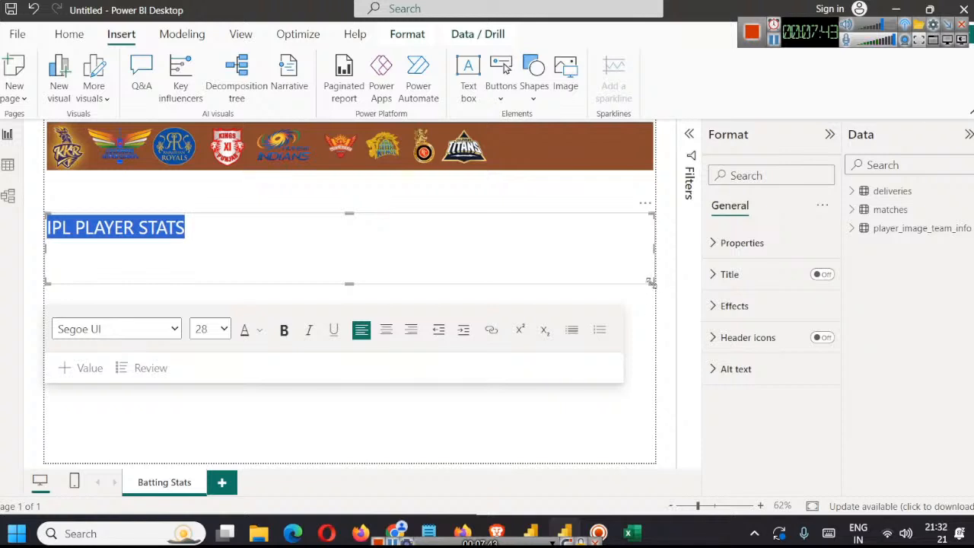
drag(651, 281, 187, 227)
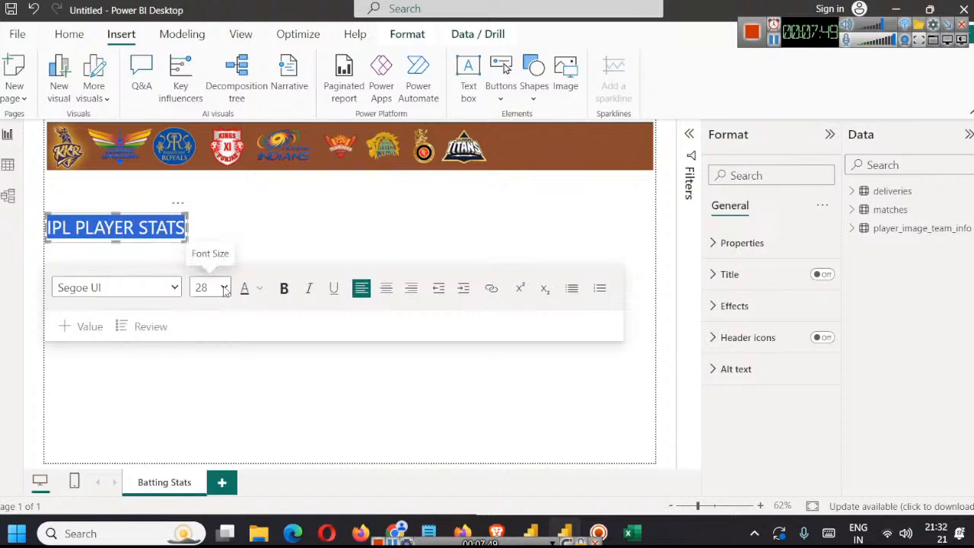
Step: Colour the IPL PLAYER STATS text light grey and move its text box onto the header banner beside the Titans logo
click(261, 291)
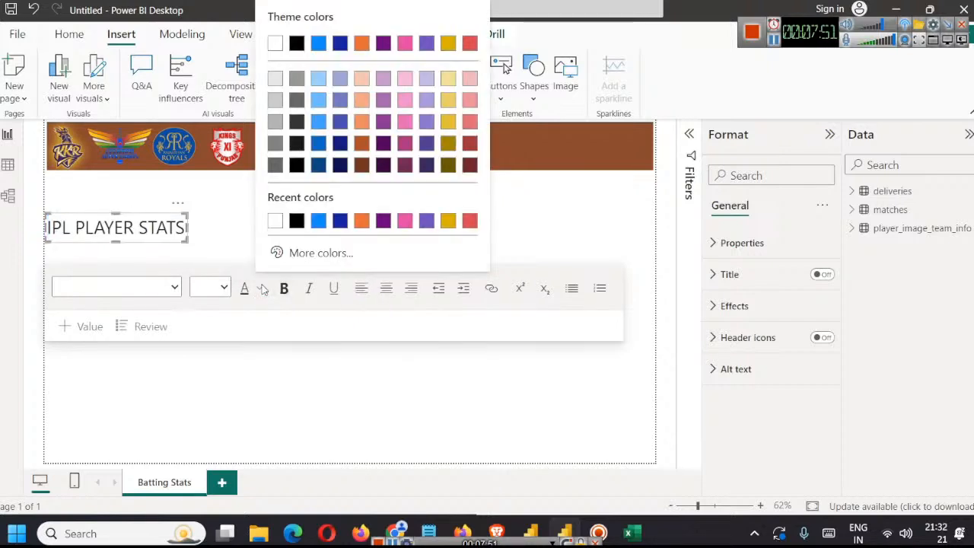
click(278, 85)
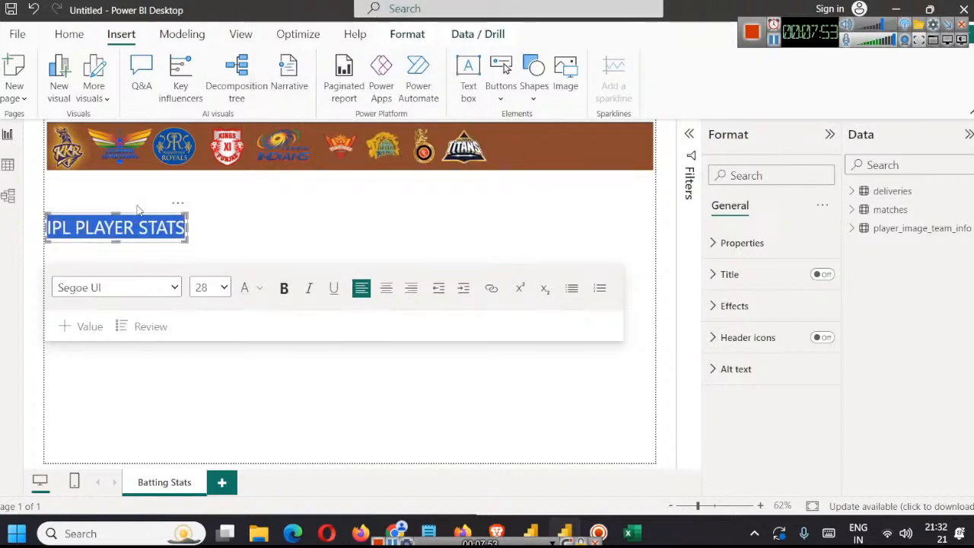
click(177, 203)
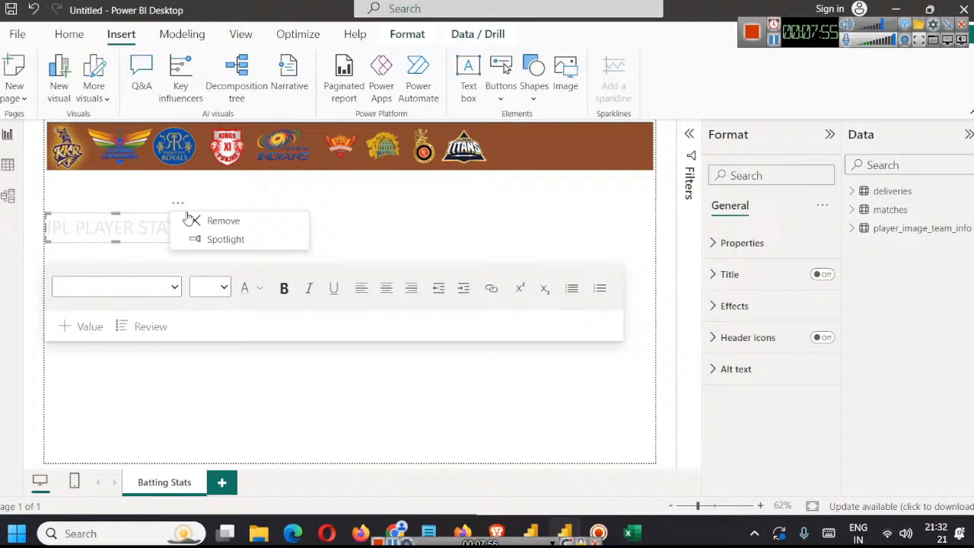
click(136, 197)
click(210, 223)
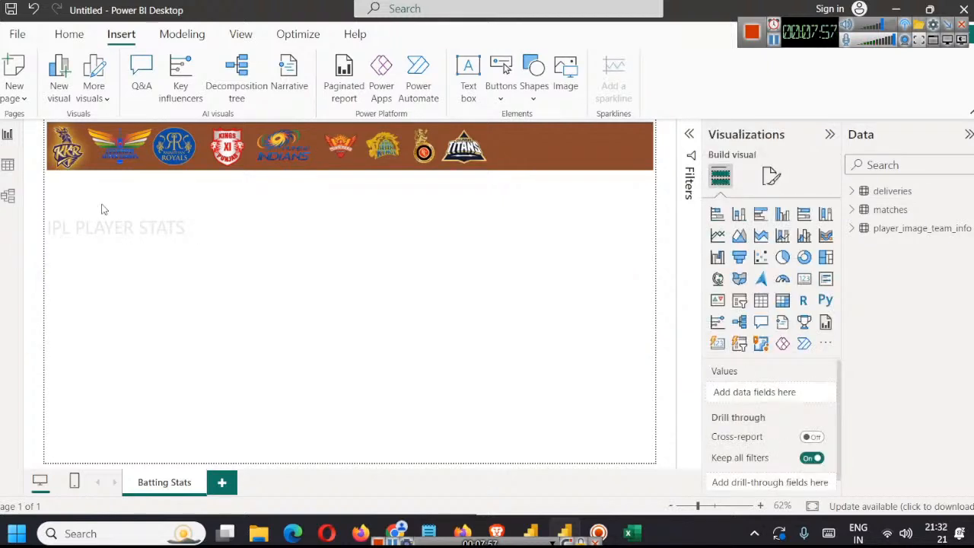
click(150, 227)
click(269, 193)
click(155, 230)
drag(148, 213, 493, 180)
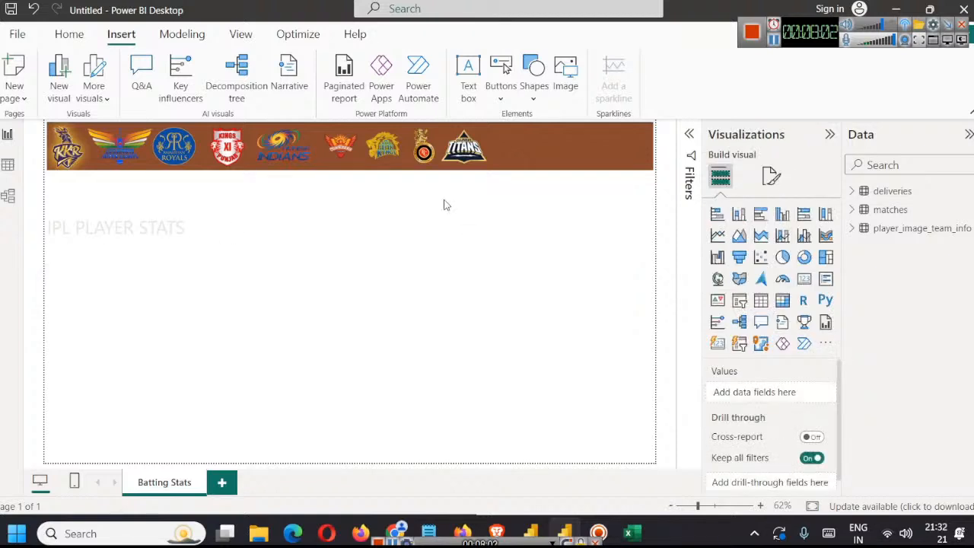
click(778, 48)
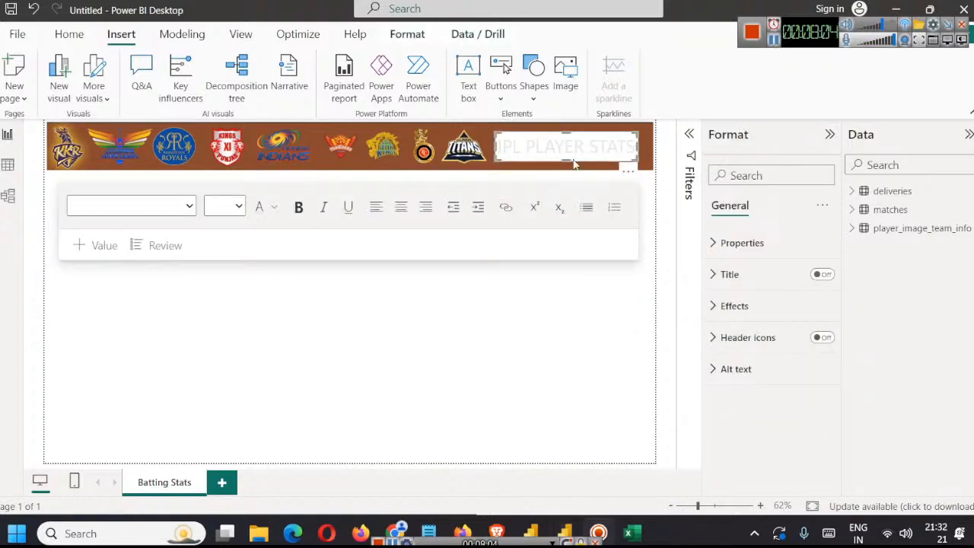
click(571, 146)
key(ctrl+a)
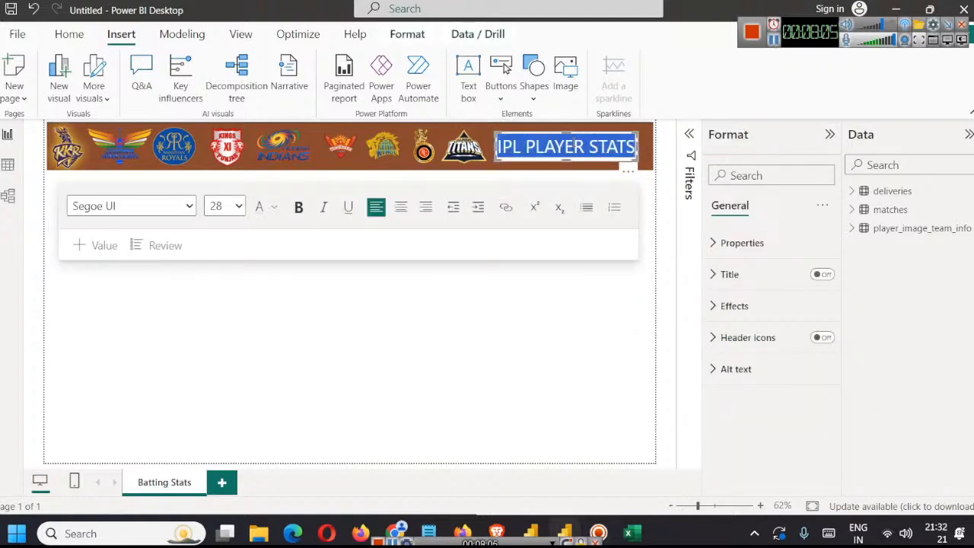
click(458, 308)
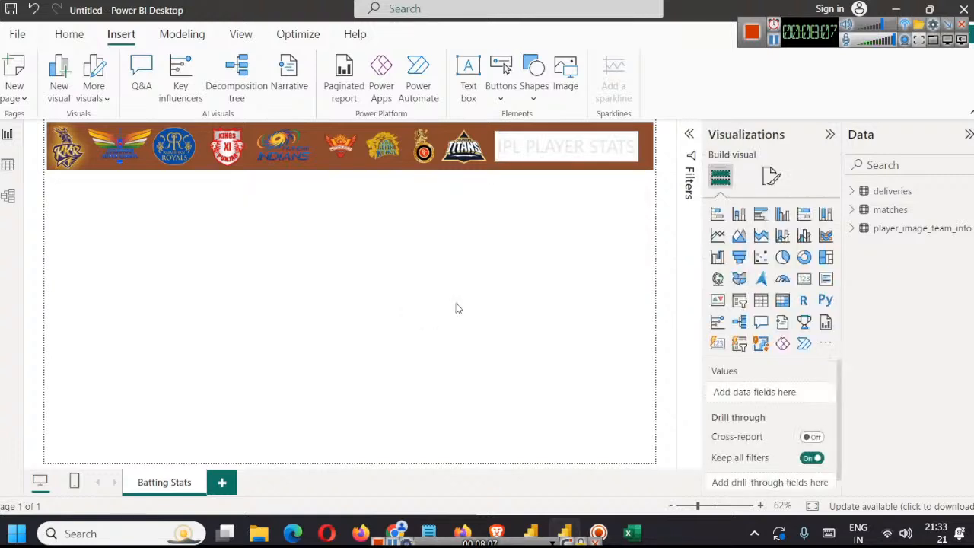
click(352, 151)
click(563, 269)
click(561, 147)
key(ctrl+a)
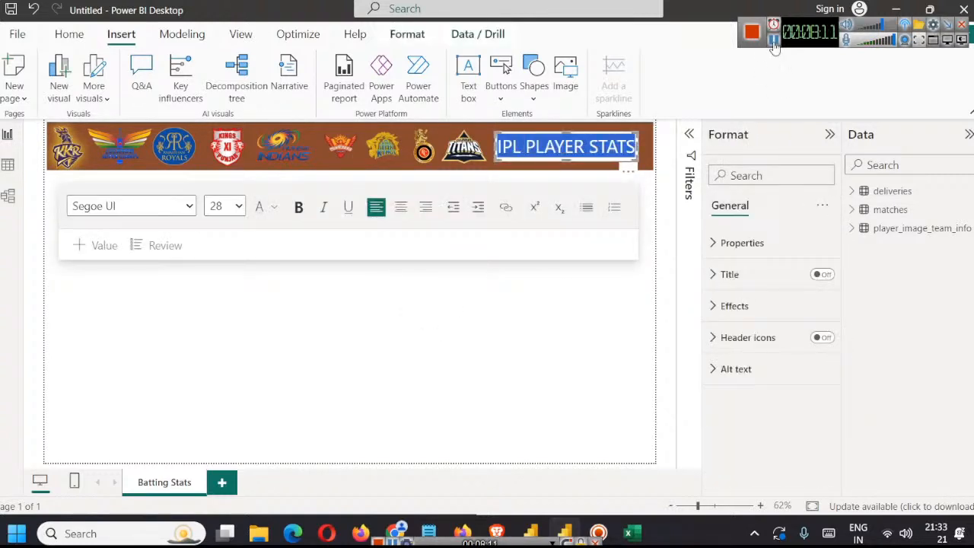
click(774, 39)
click(525, 149)
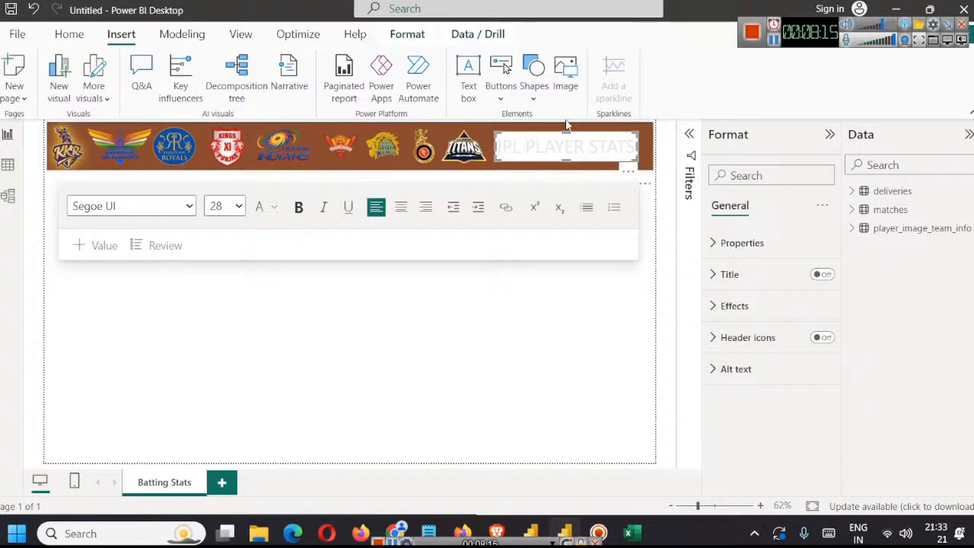
click(773, 39)
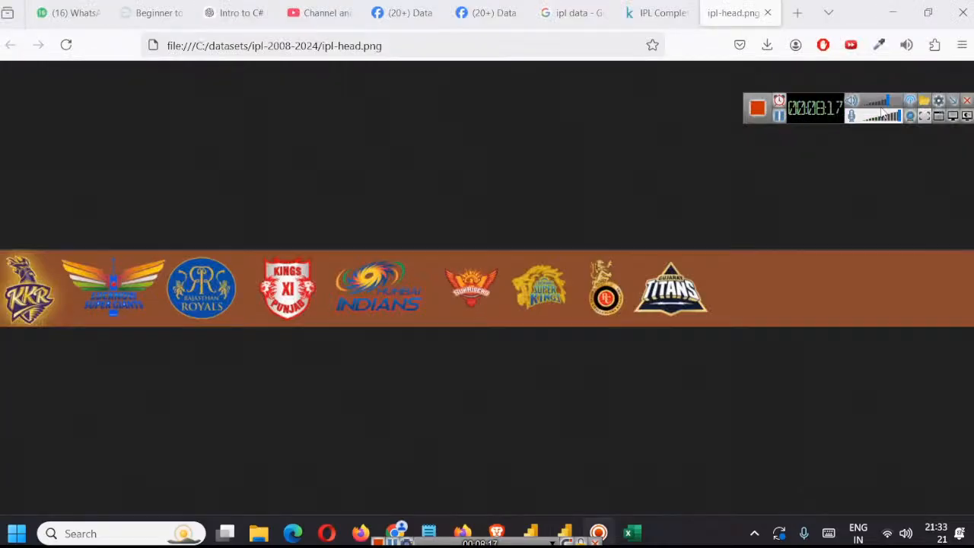
Step: Sample the brown background colour of ipl-head.png with the browser's colour picker and return to the Power BI report
click(879, 46)
click(708, 128)
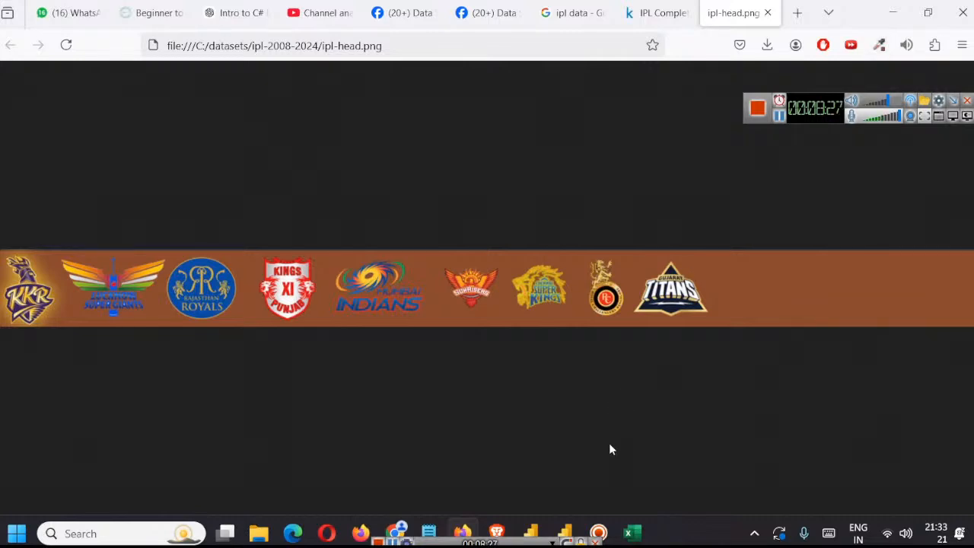
mouse_move(565, 533)
click(553, 474)
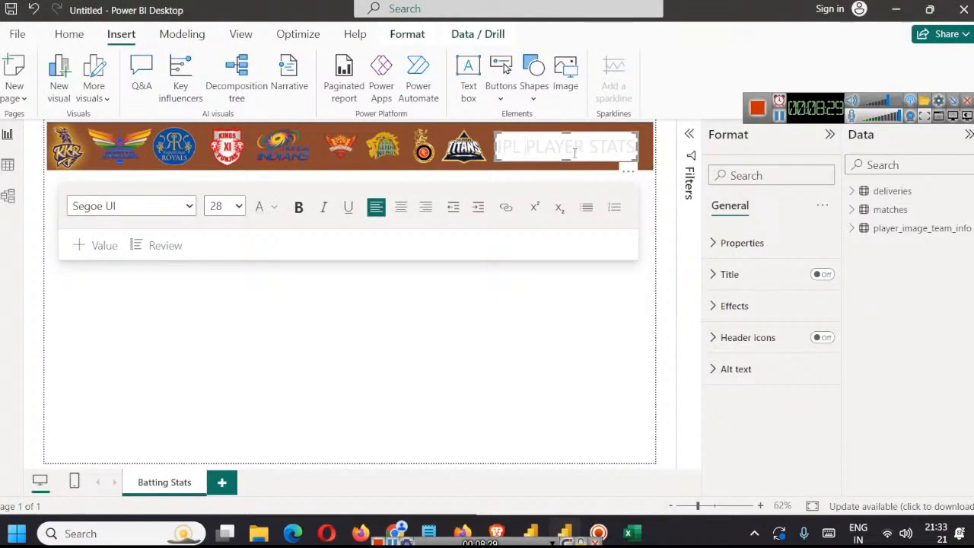
Step: Set the IPL PLAYER STATS text box's background colour to the sampled hex value #8A4A2F
click(741, 247)
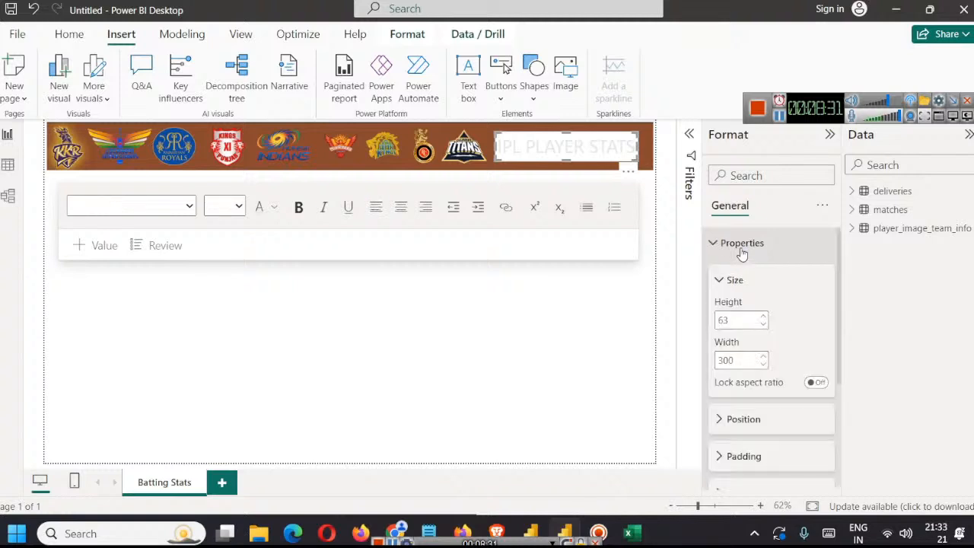
click(741, 251)
click(738, 306)
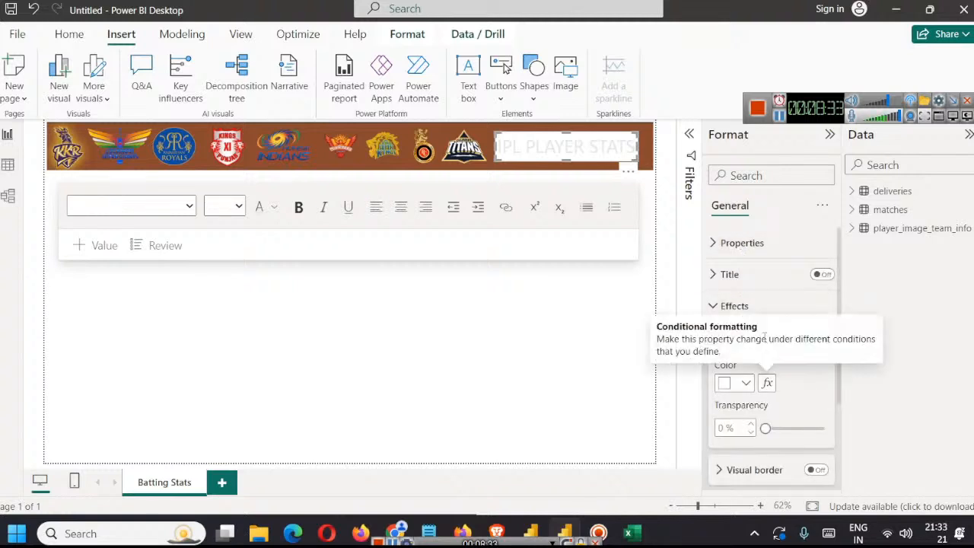
click(747, 383)
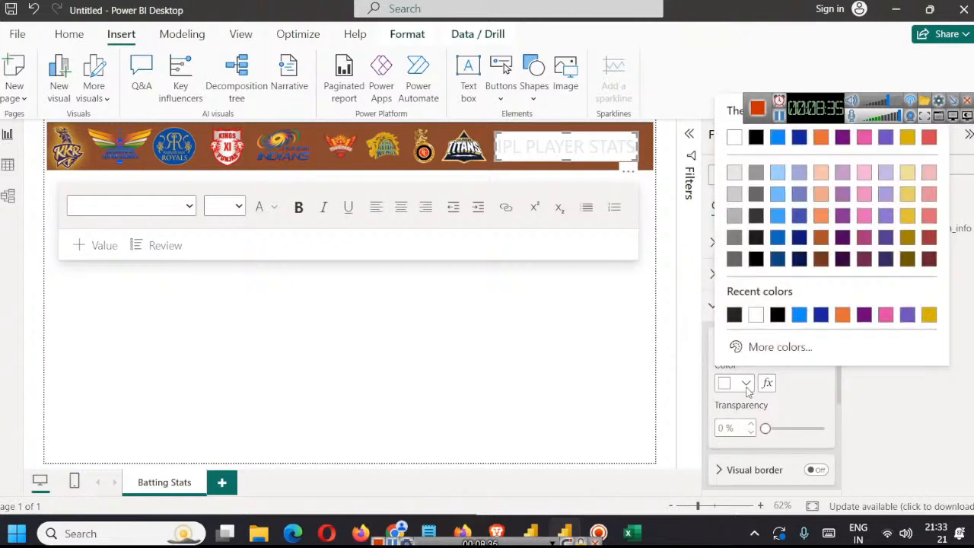
click(766, 347)
text(#8A4A2F)
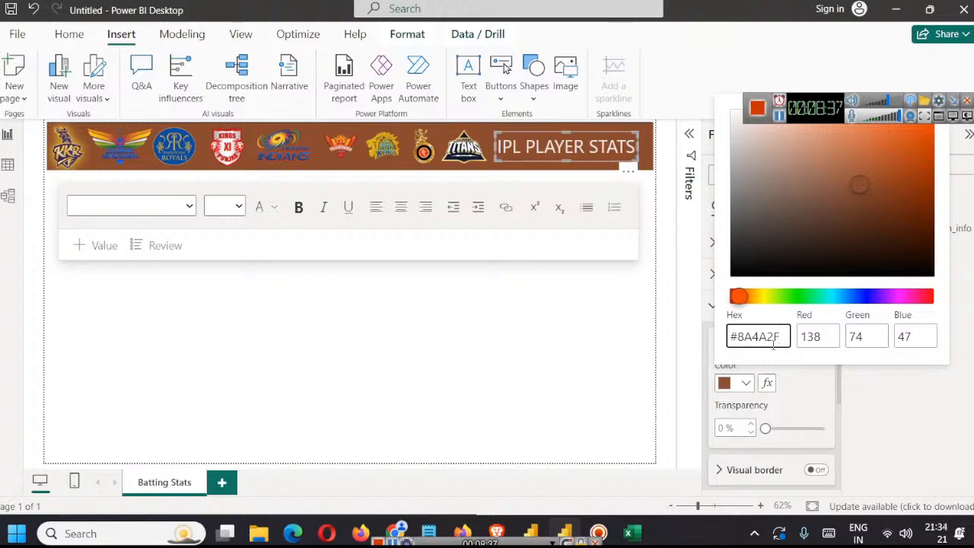
click(626, 347)
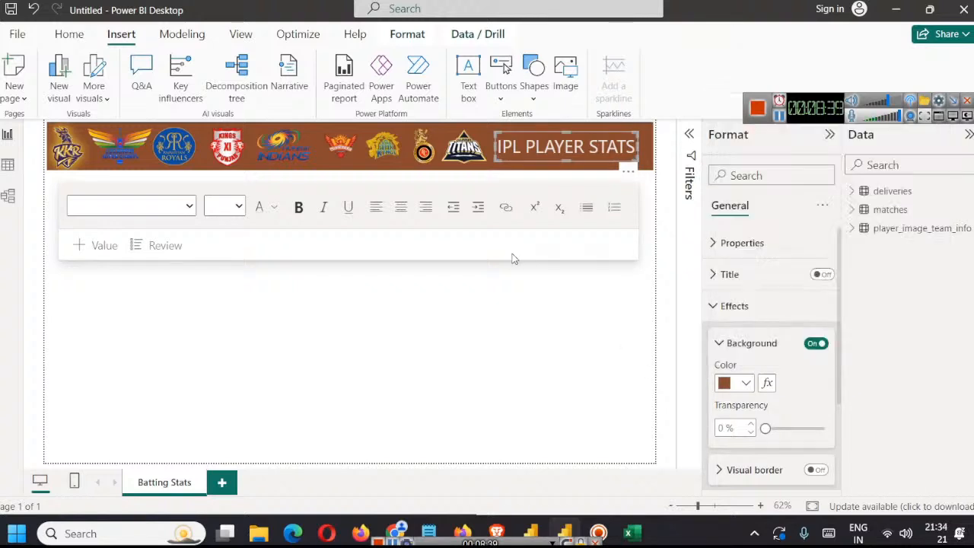
Step: Make the IPL PLAYER STATS title bold and set its font size to 24
double_click(546, 146)
key(ctrl+a)
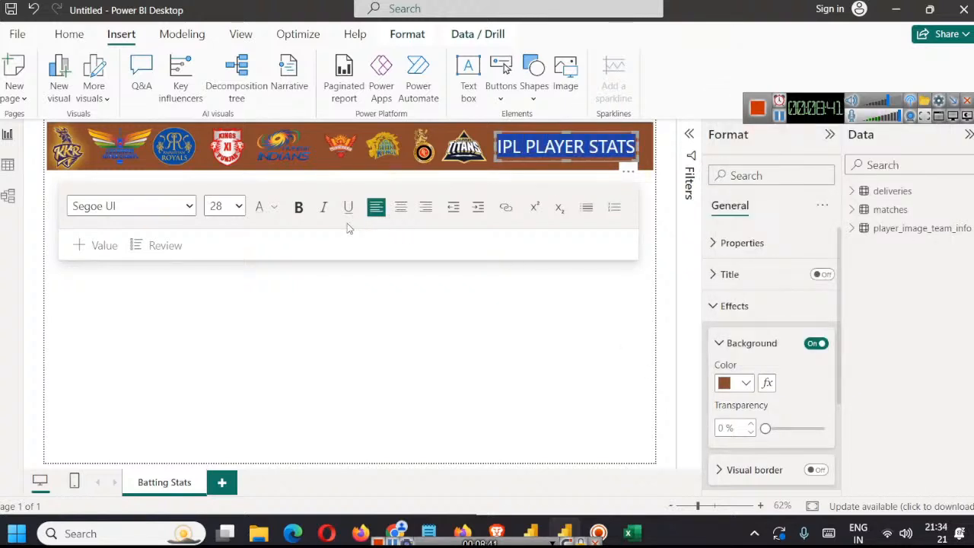
click(299, 207)
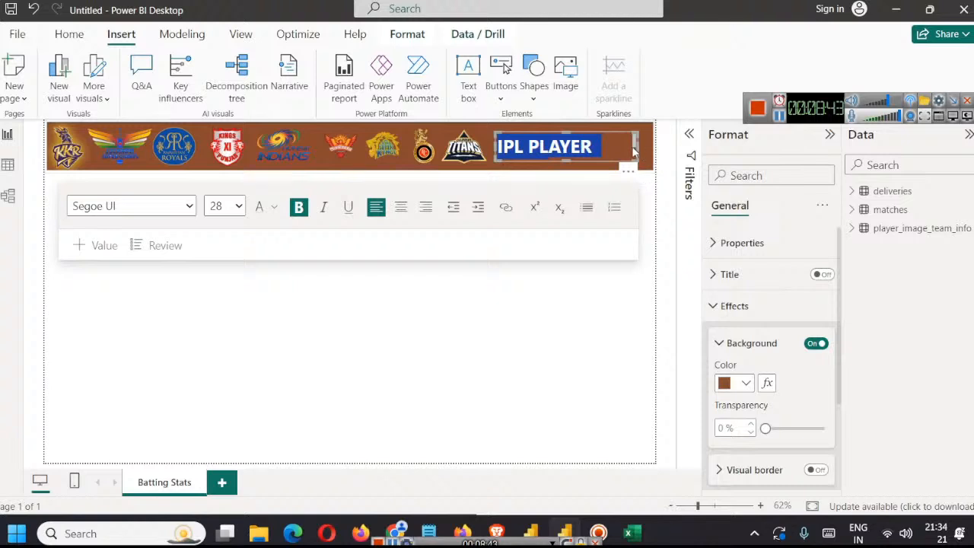
click(233, 207)
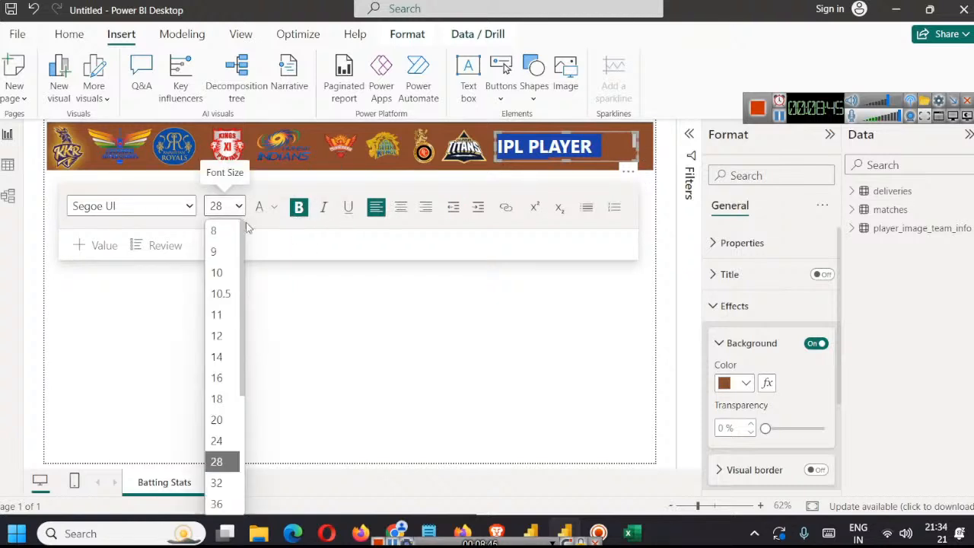
click(217, 441)
click(509, 327)
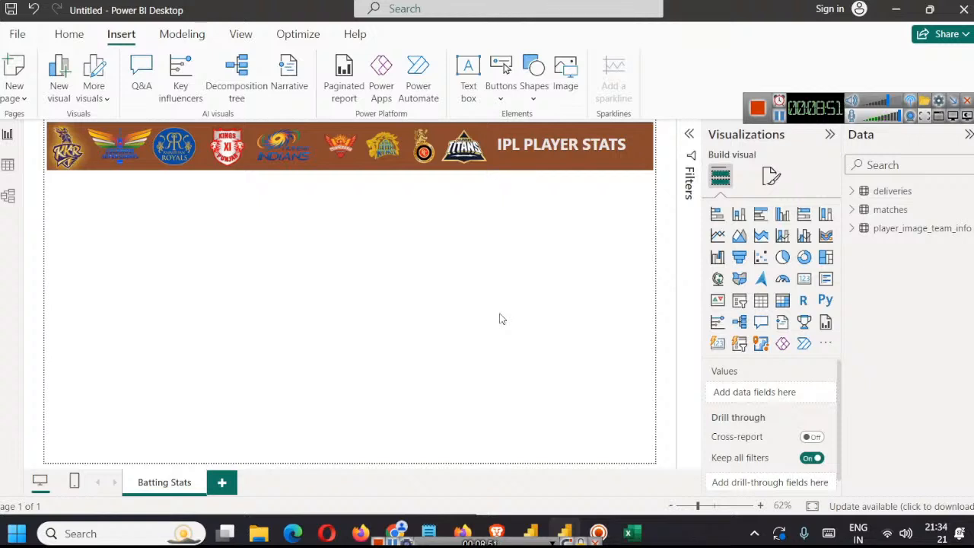
drag(825, 110, 792, 78)
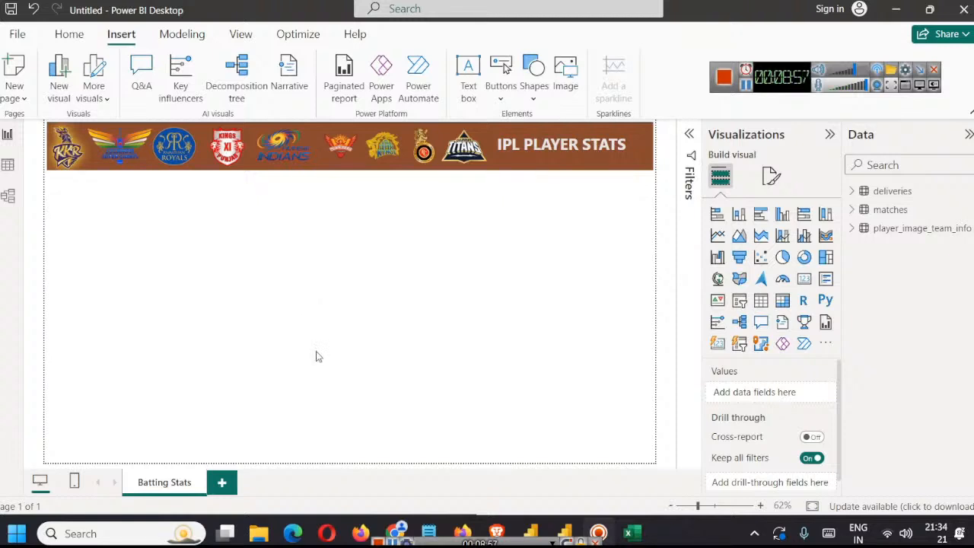
Step: Add an empty card visual, shrink it to a small box and place it just below the header banner under the Royals and Kings logos
click(806, 280)
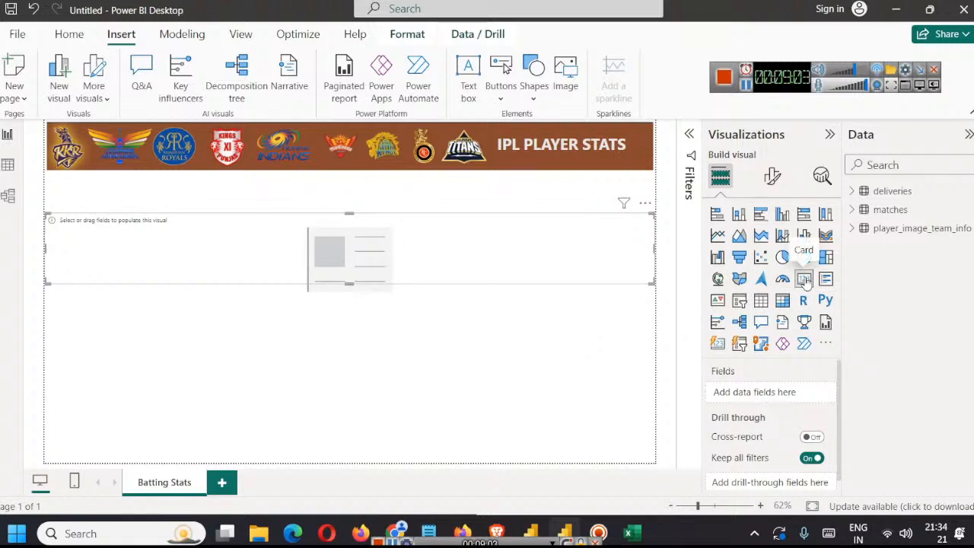
drag(653, 283, 257, 274)
drag(115, 245, 206, 242)
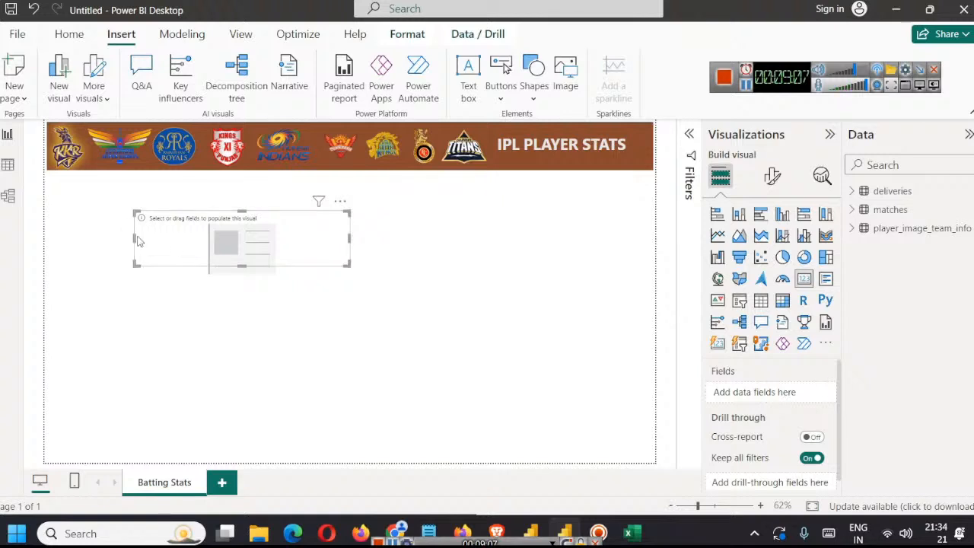
drag(134, 237, 211, 237)
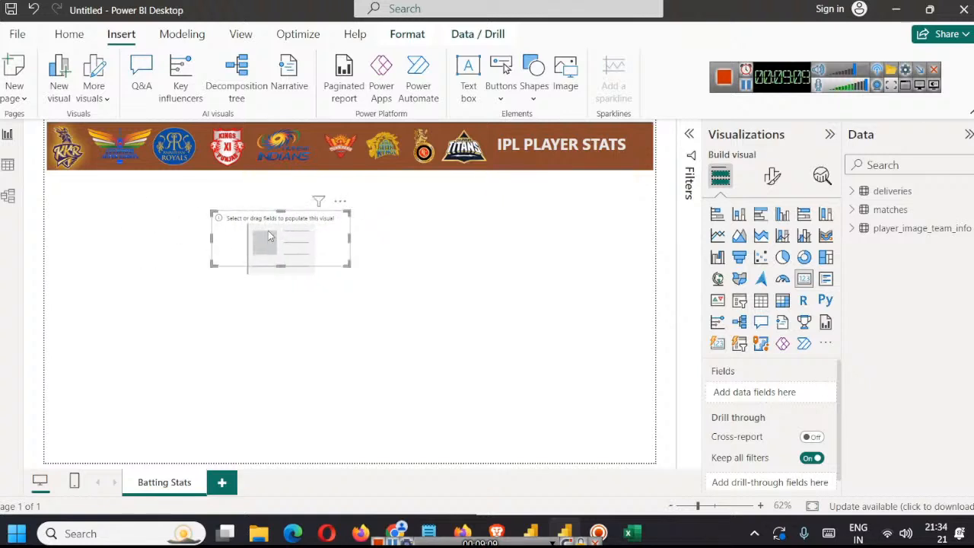
drag(270, 232, 253, 205)
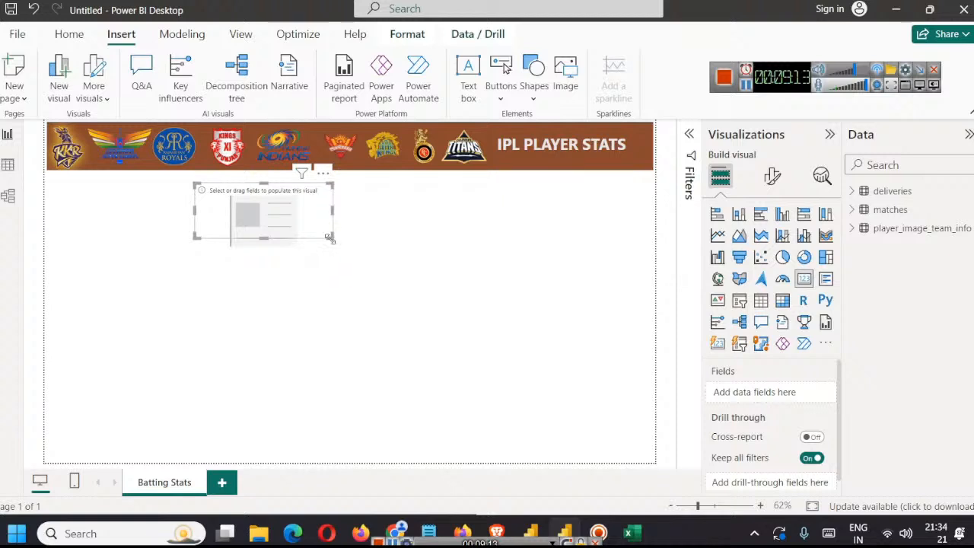
drag(332, 238, 298, 237)
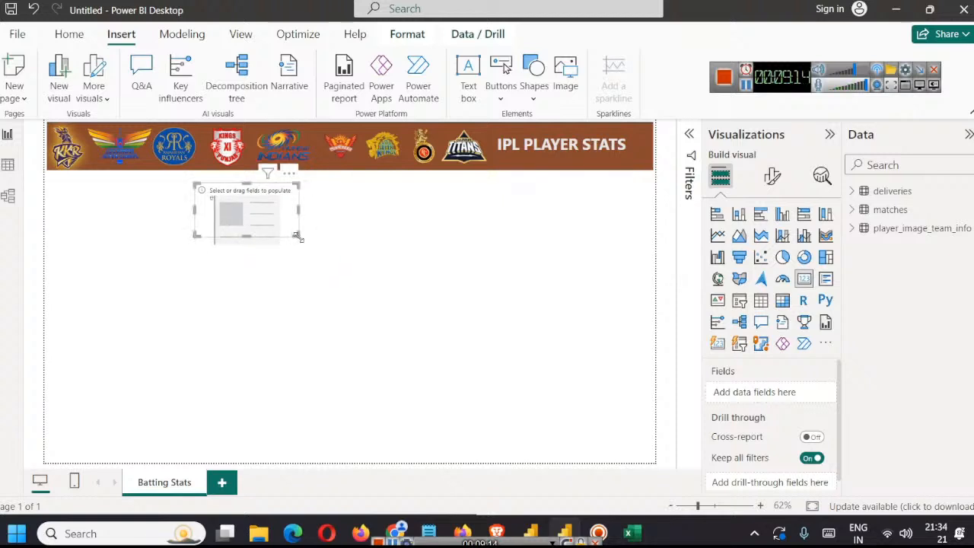
Step: Expand the matches table's fields, go to the model view and move the matches table slightly away from the deliveries table
click(854, 212)
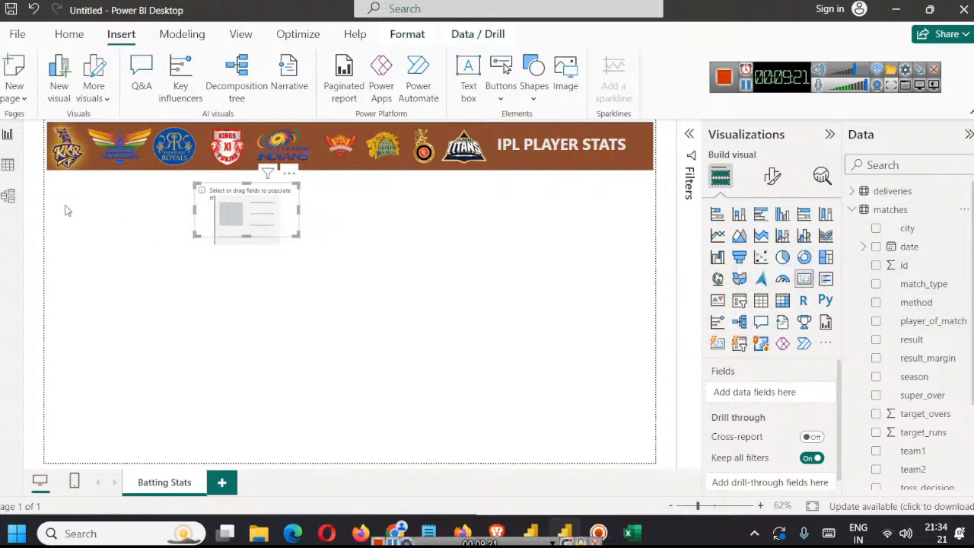
click(9, 169)
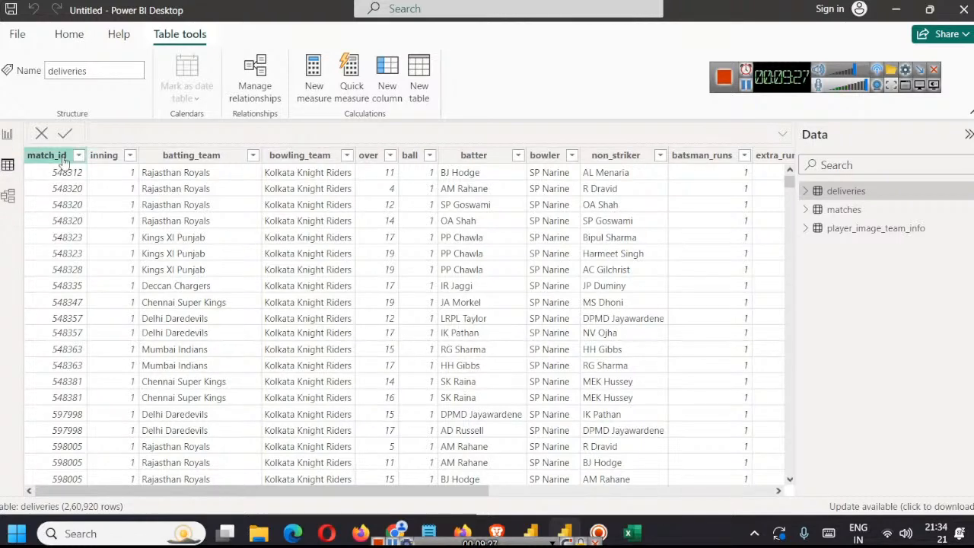
click(16, 200)
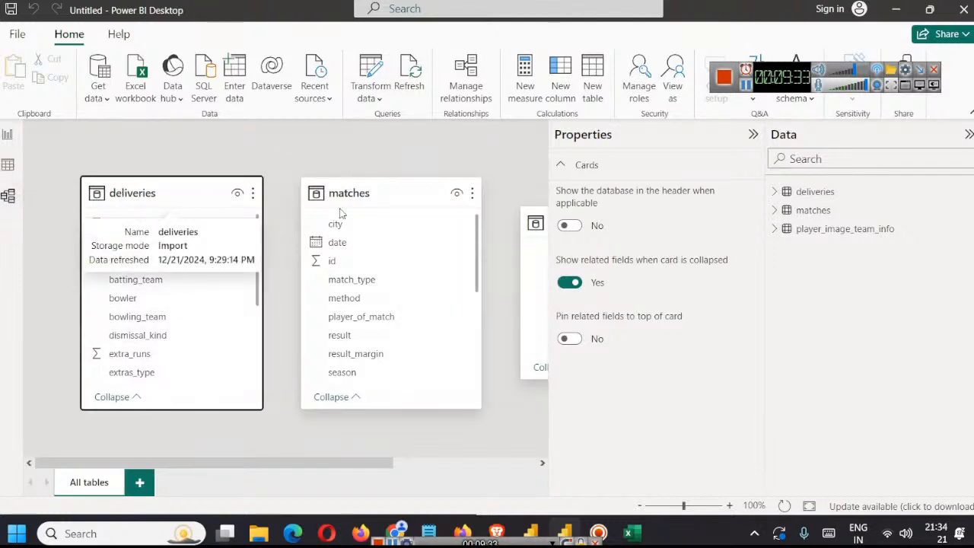
drag(363, 200, 390, 202)
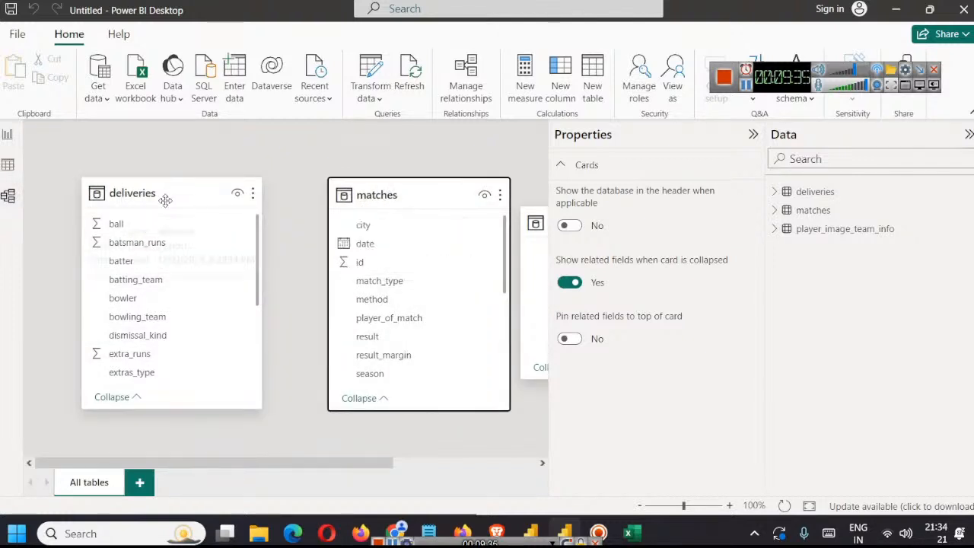
scroll(225, 327, down, 3)
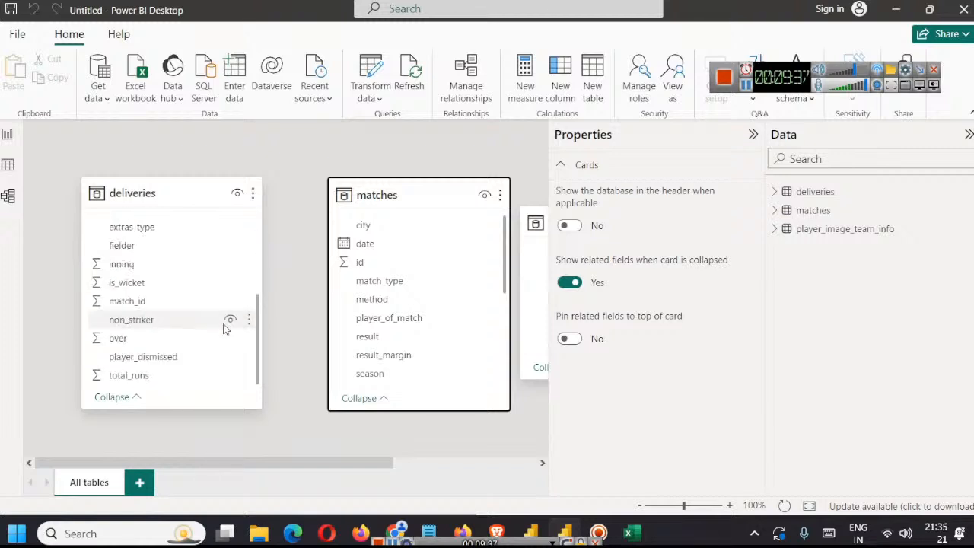
scroll(216, 332, up, 3)
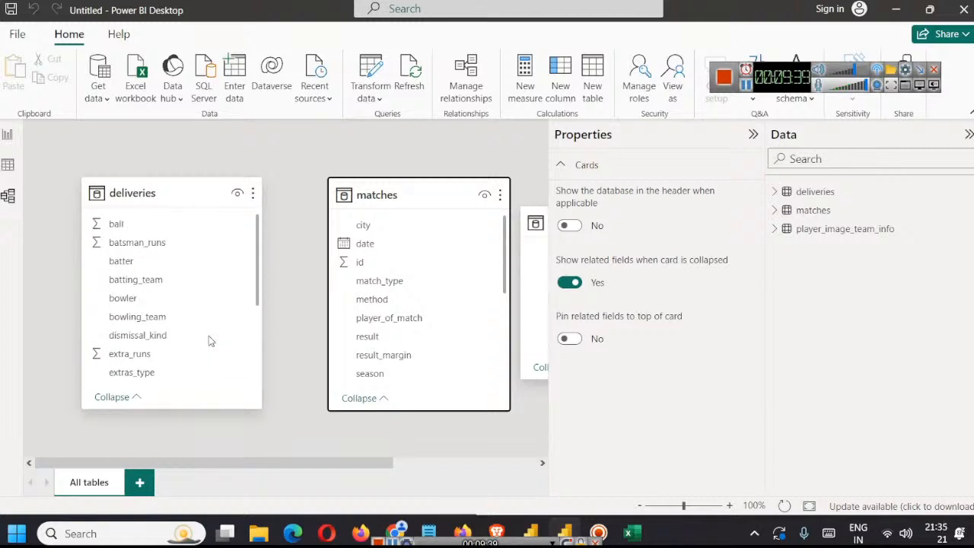
Step: Create an active many-to-one relationship from deliveries match_id to matches id with single cross-filter direction
click(464, 93)
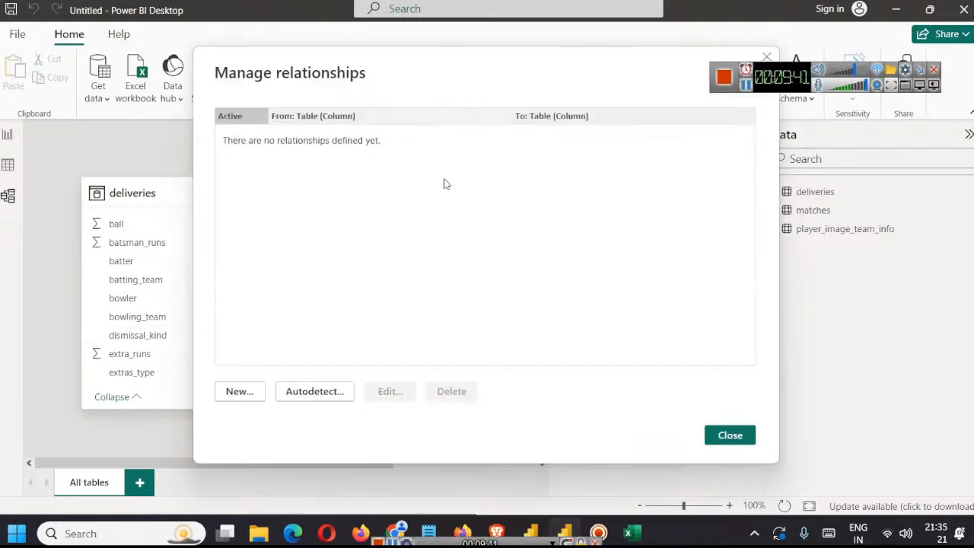
click(239, 392)
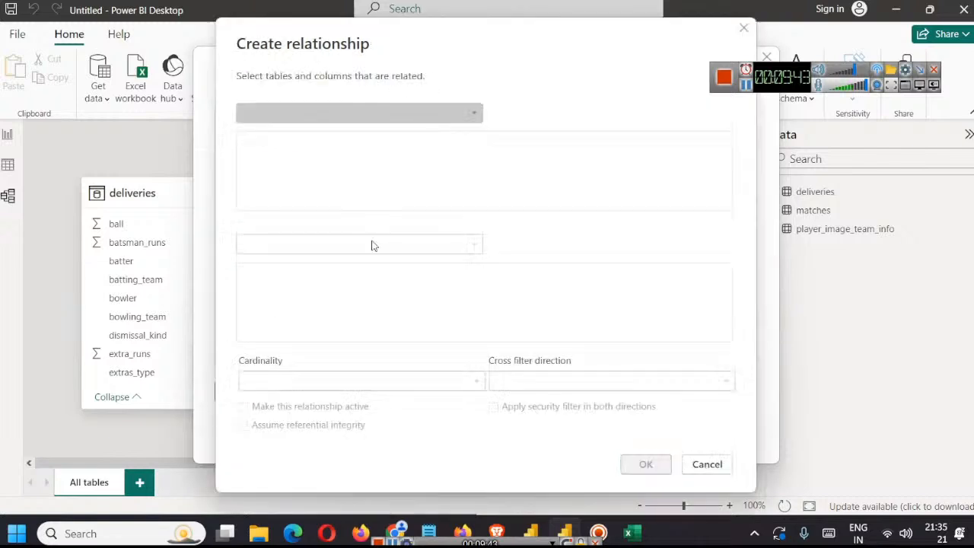
click(473, 122)
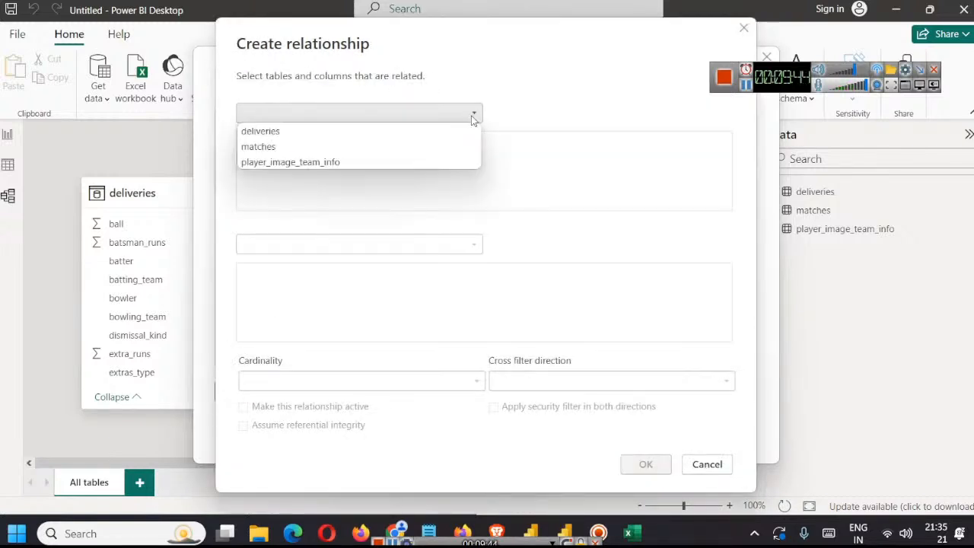
click(365, 133)
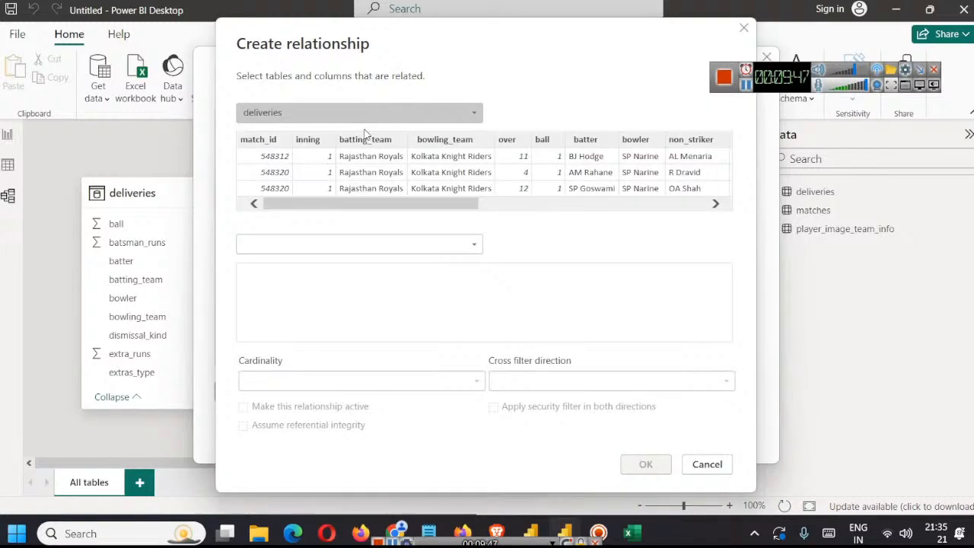
click(250, 139)
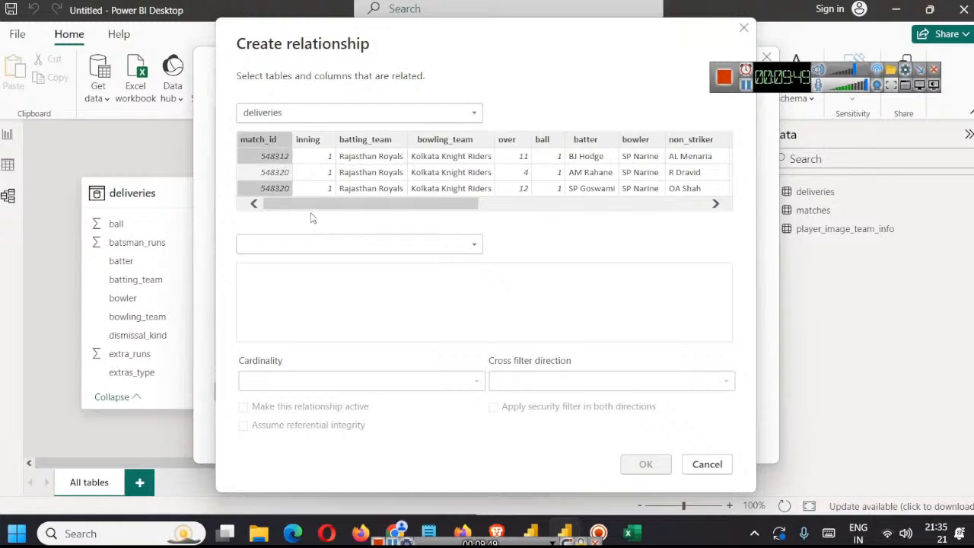
click(456, 248)
click(396, 261)
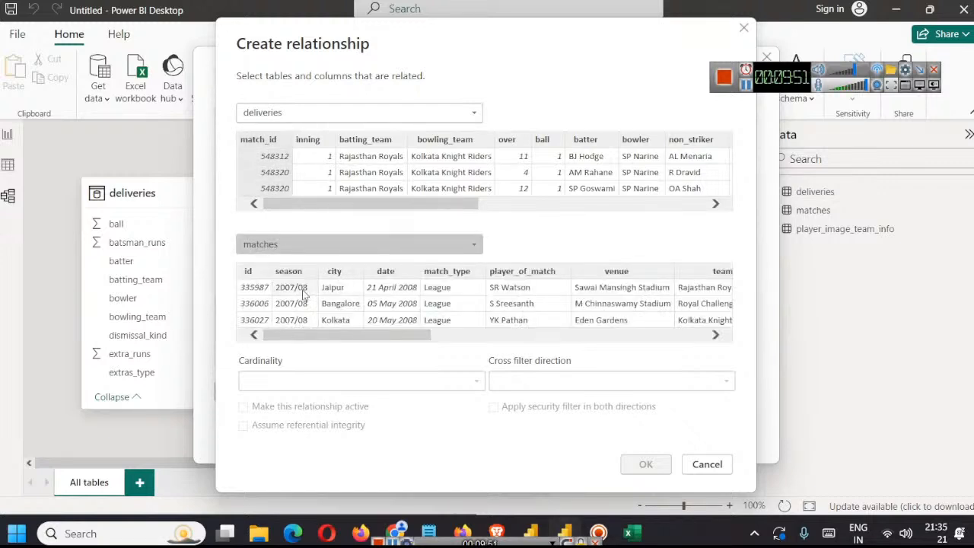
click(259, 274)
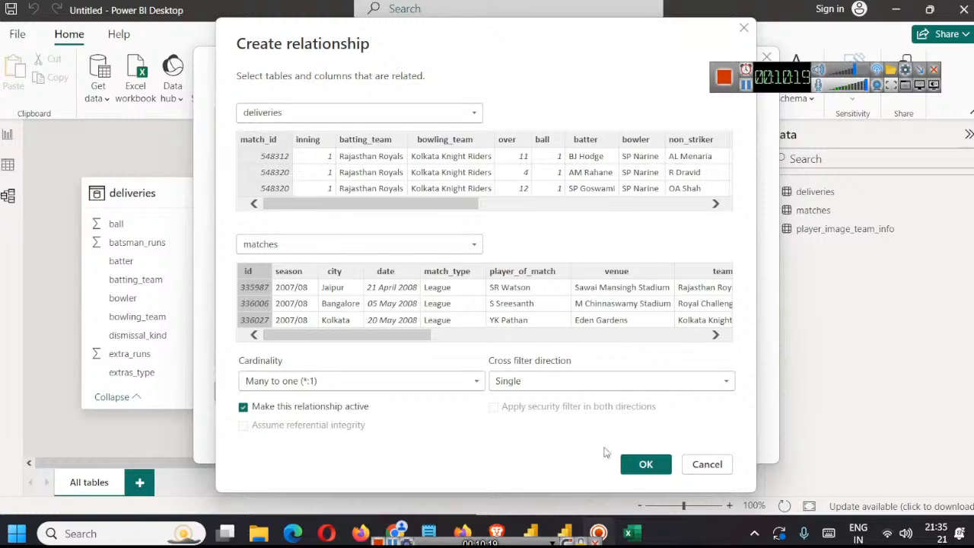
click(647, 466)
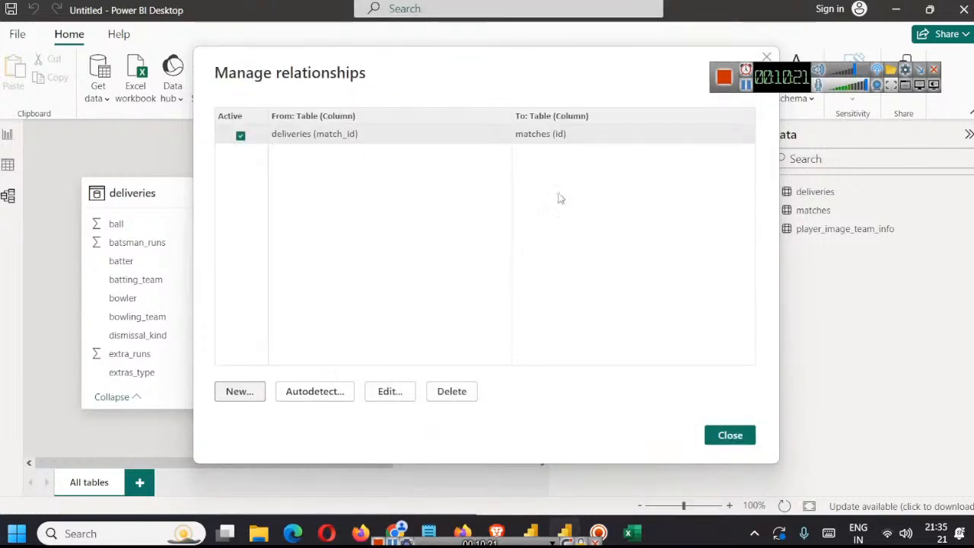
click(719, 433)
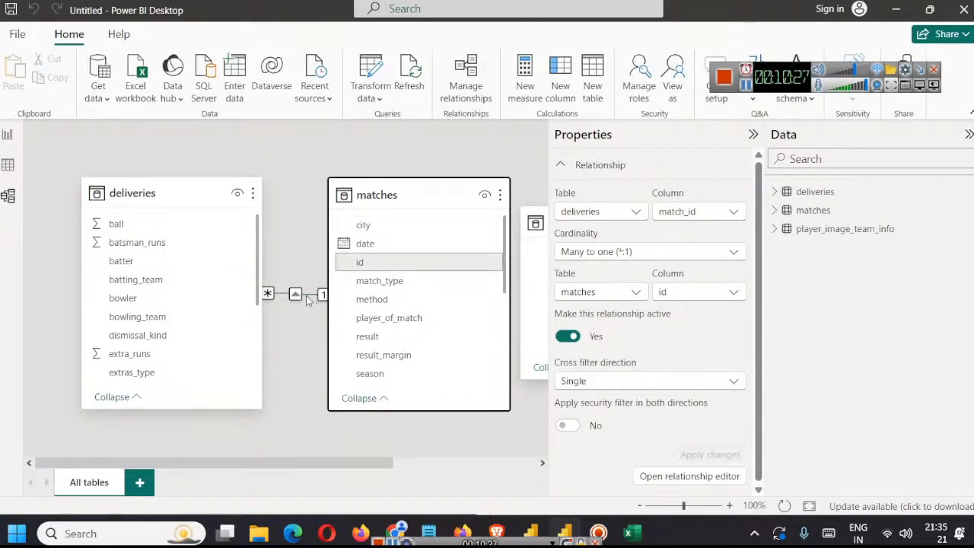
Step: Check the deliveries fields beside the new relationship, collapse the Properties pane and return to the report view
scroll(228, 268, down, 3)
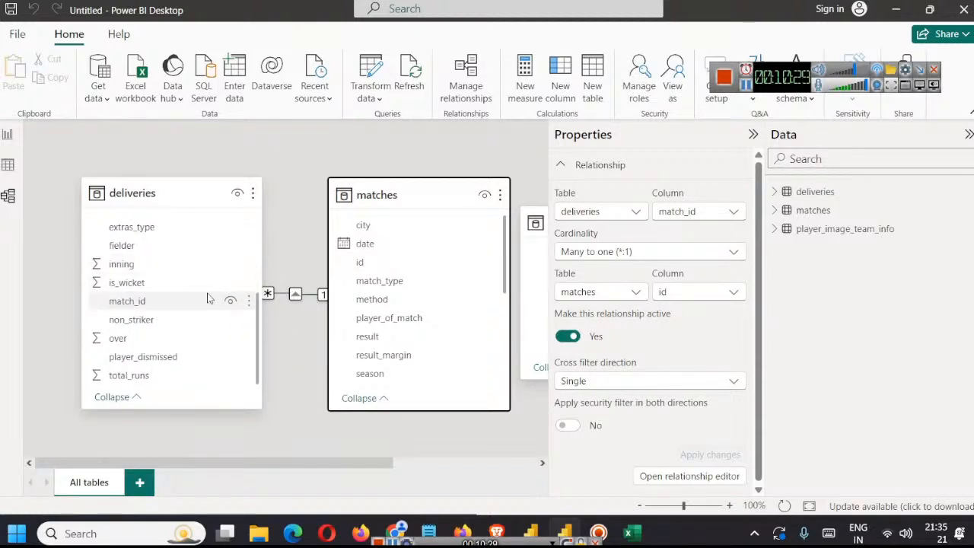
scroll(207, 299, up, 3)
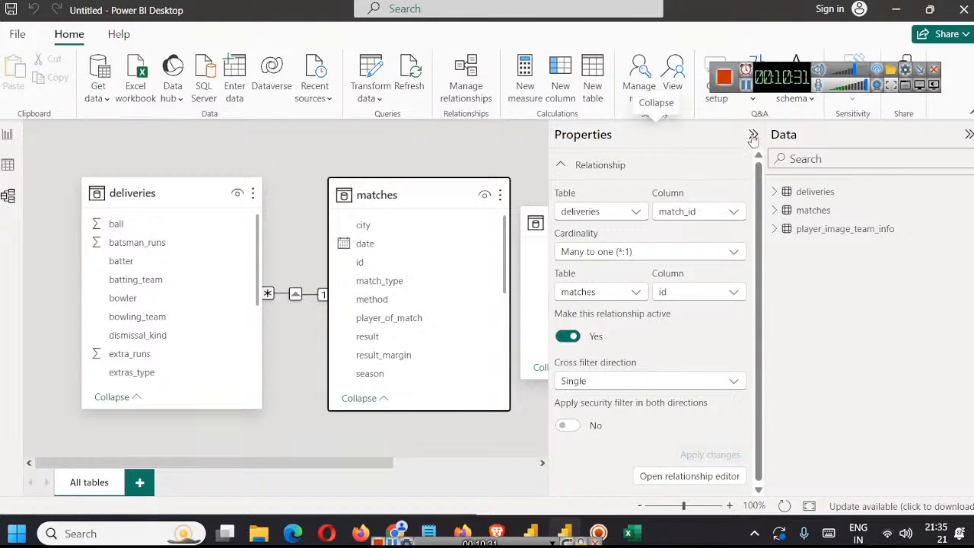
click(754, 137)
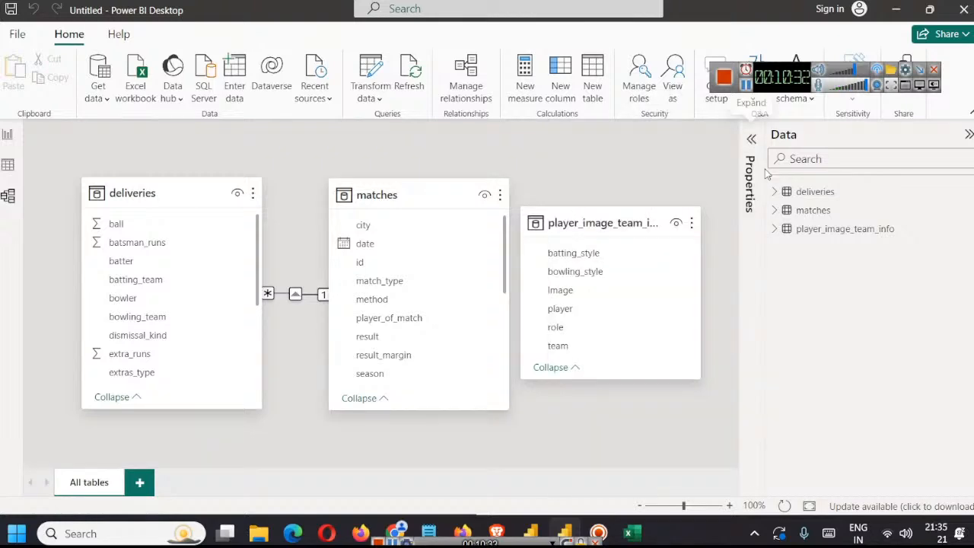
click(8, 137)
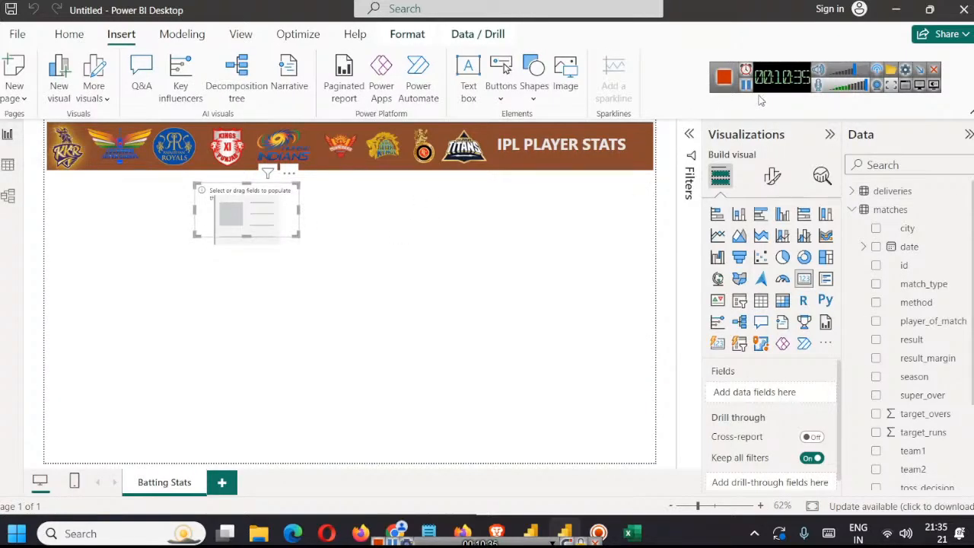
Step: Save the report as IPL-2008-2024-Player-Stats in the Clustered HR Data folder
key(ctrl+s)
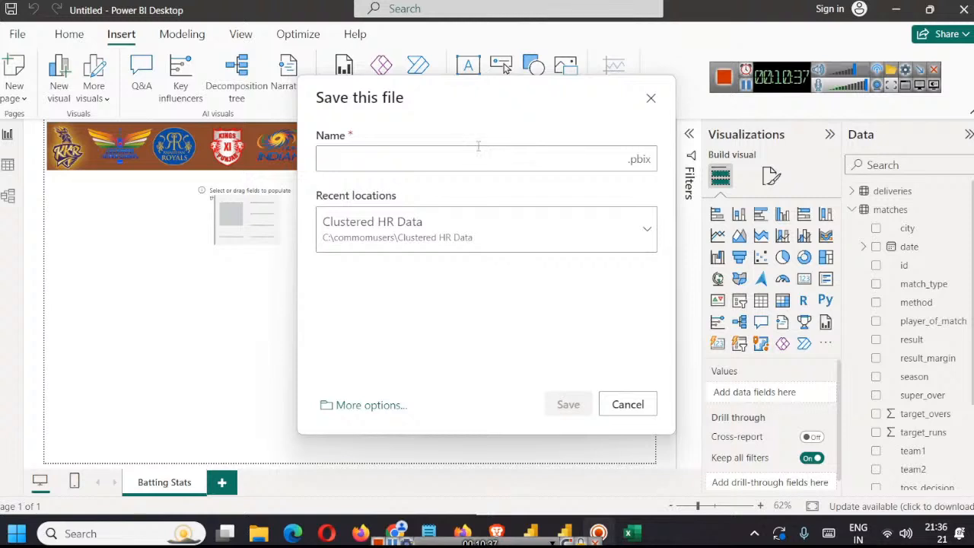
text(IPL)
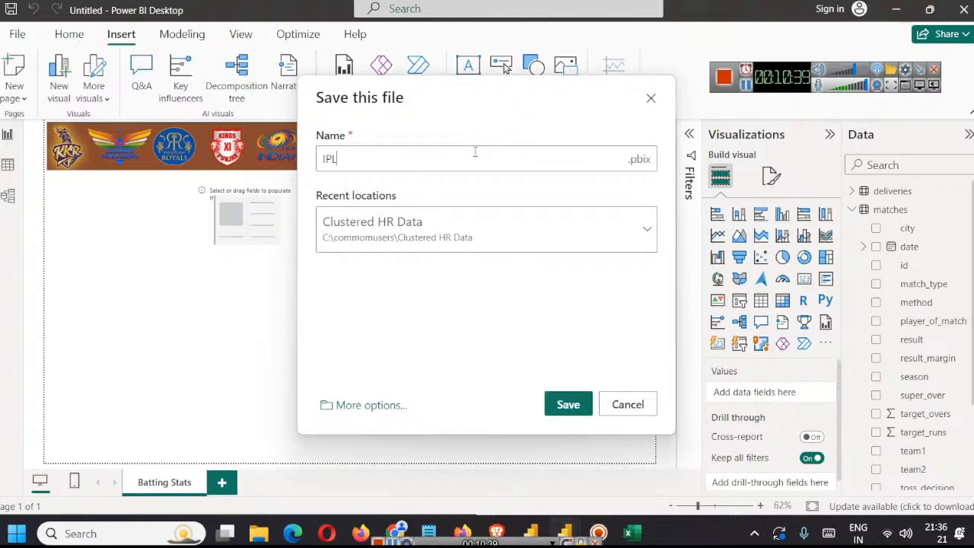
text(-2008-2024-)
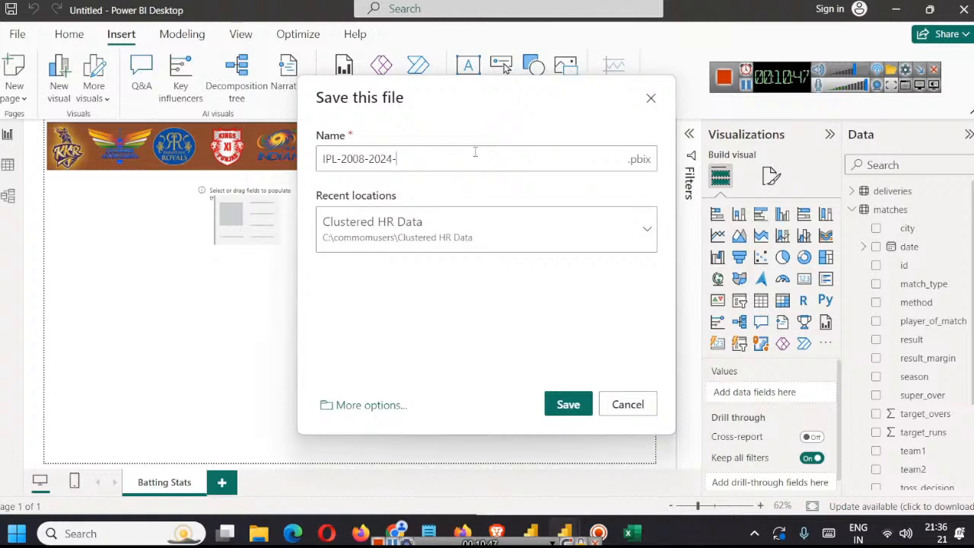
text(Player-Star)
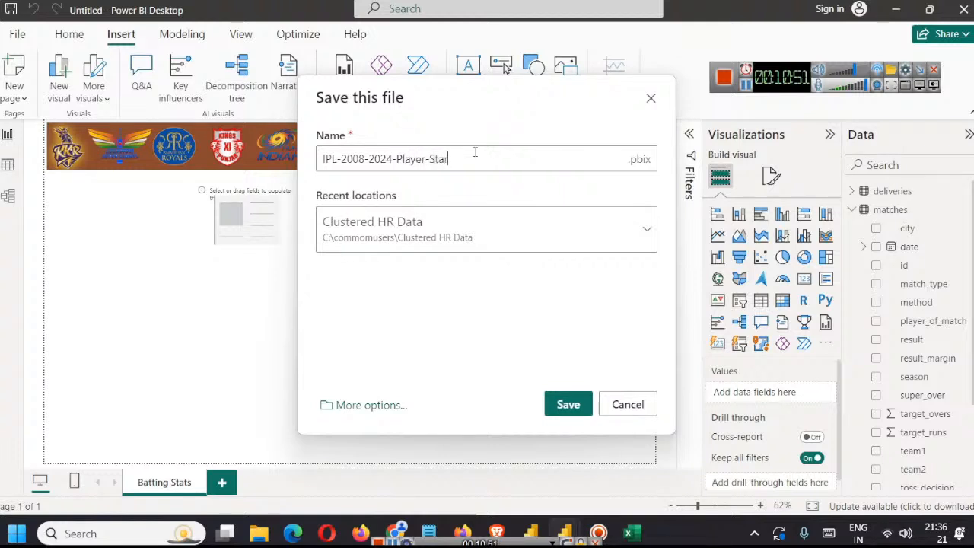
text(ts)
click(570, 405)
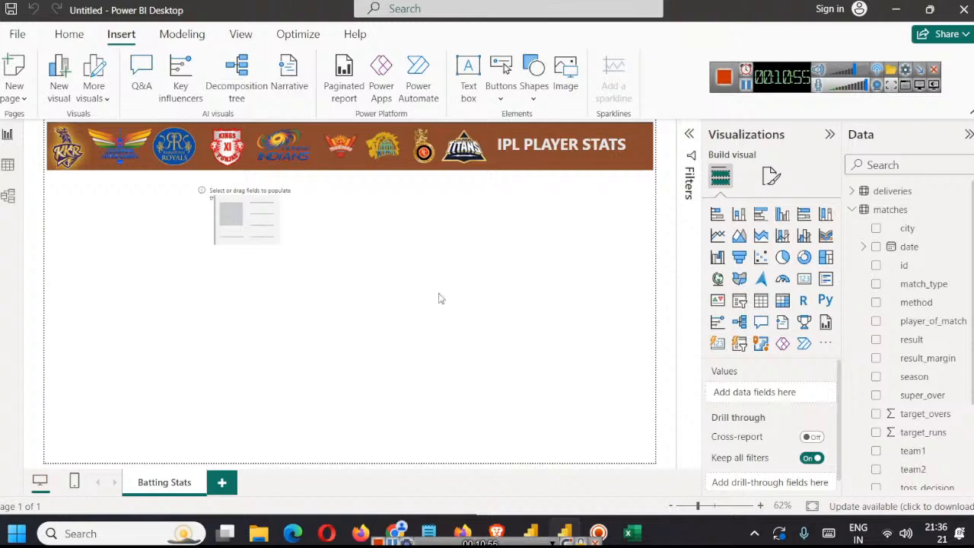
Step: Fill the empty card below the header banner with the id field from the matches table
click(246, 212)
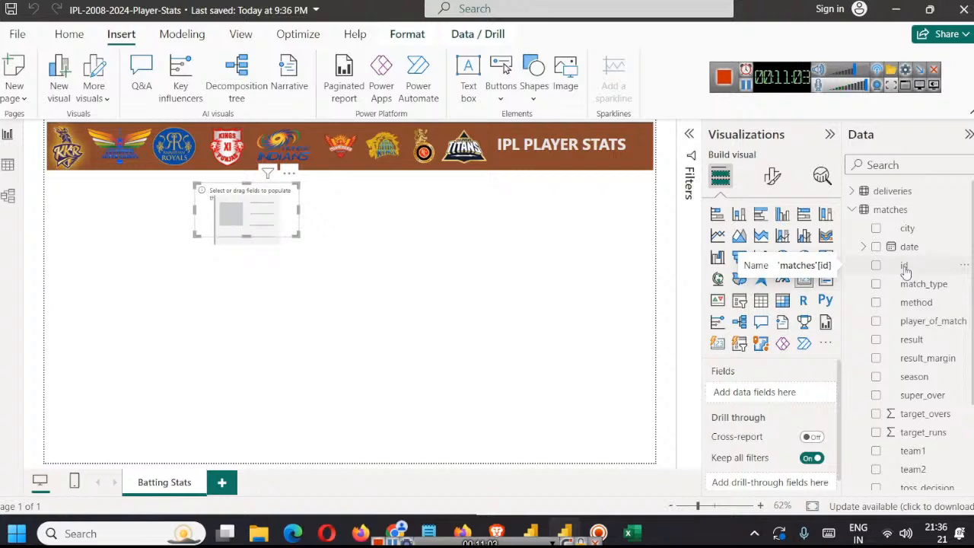
drag(905, 268, 785, 392)
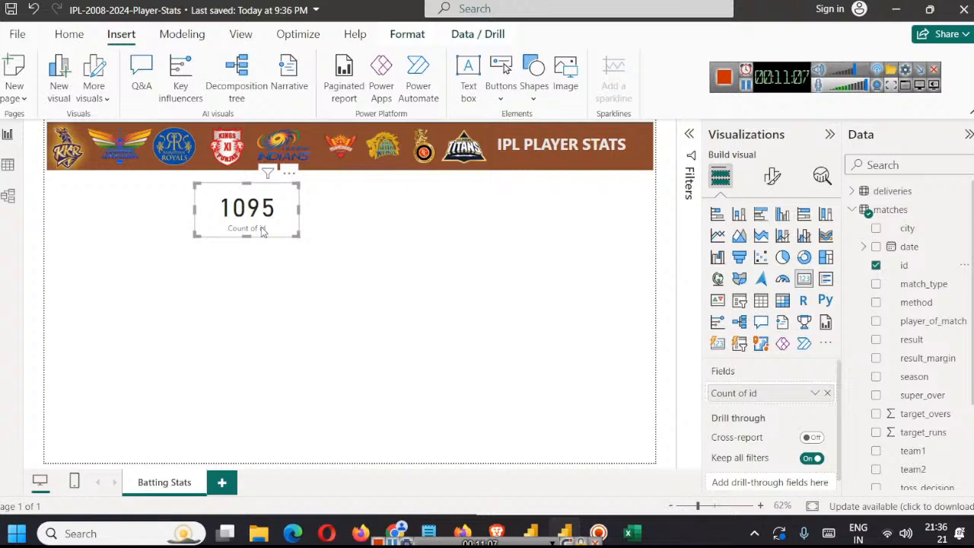
Step: Try to rename the card's id count for this visual as Matches Played
right_click(733, 397)
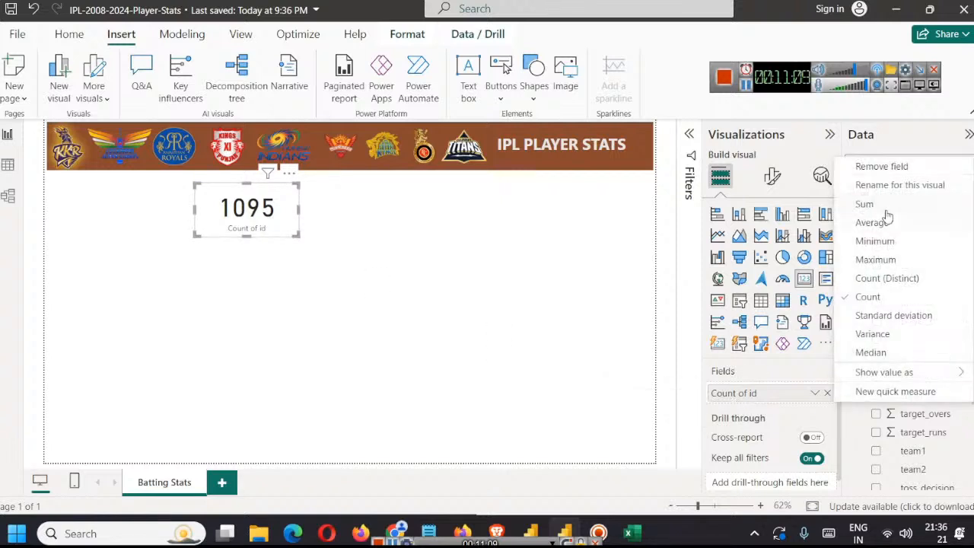
click(890, 187)
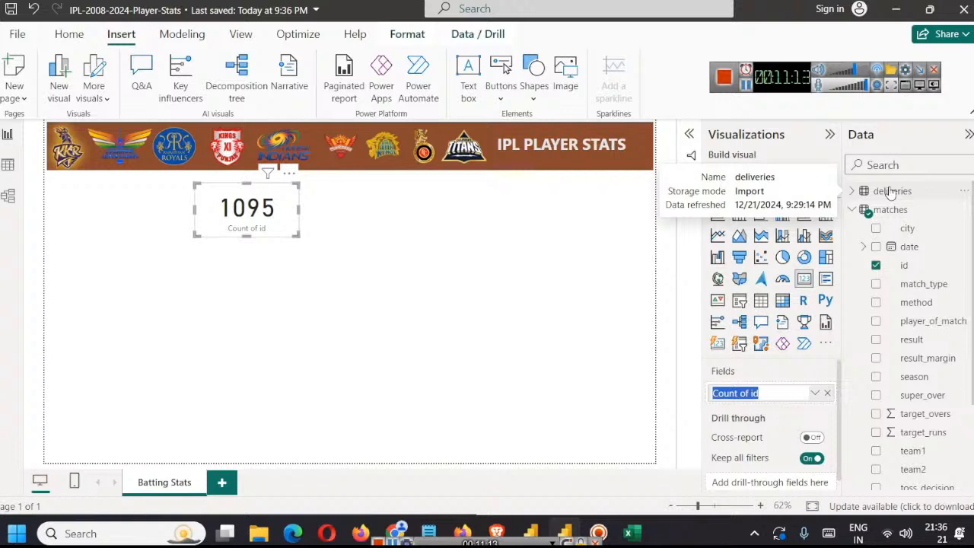
text(Matches Pla)
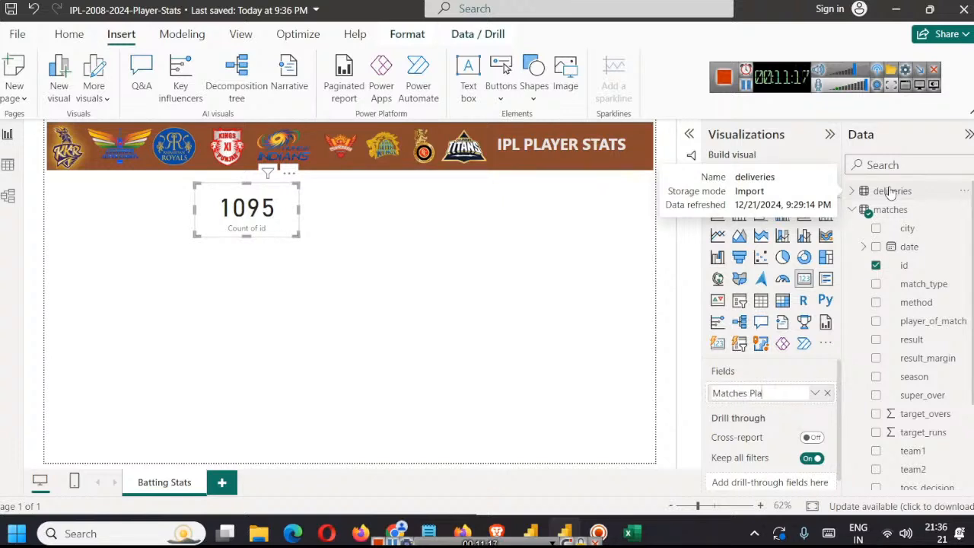
text(yed)
click(485, 256)
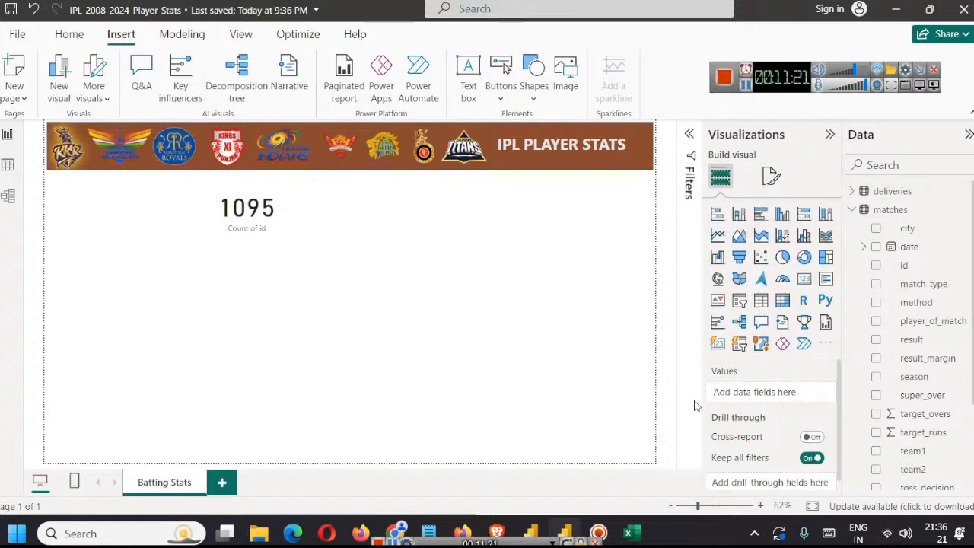
Step: Rename the Count of id field to Matches Played for this card only and commit the new name
click(235, 216)
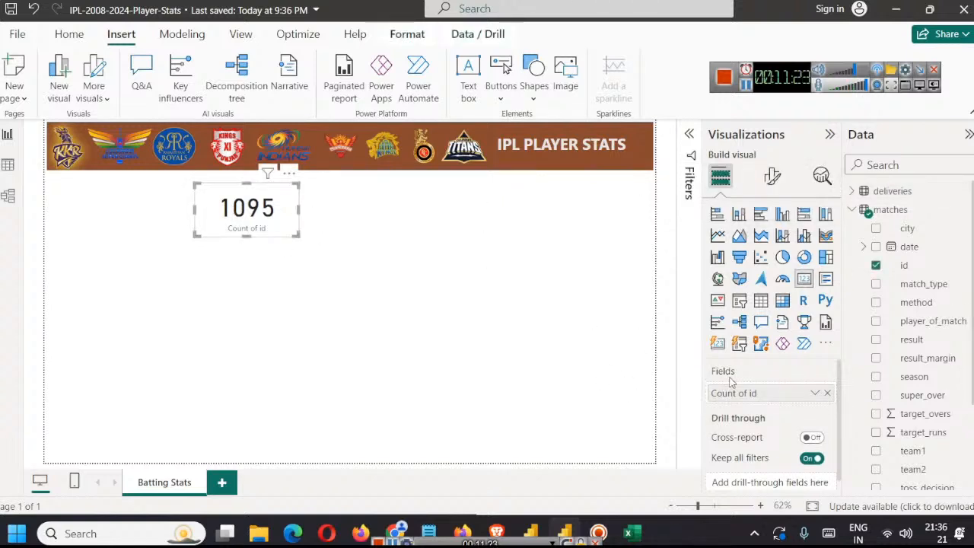
right_click(732, 399)
click(884, 185)
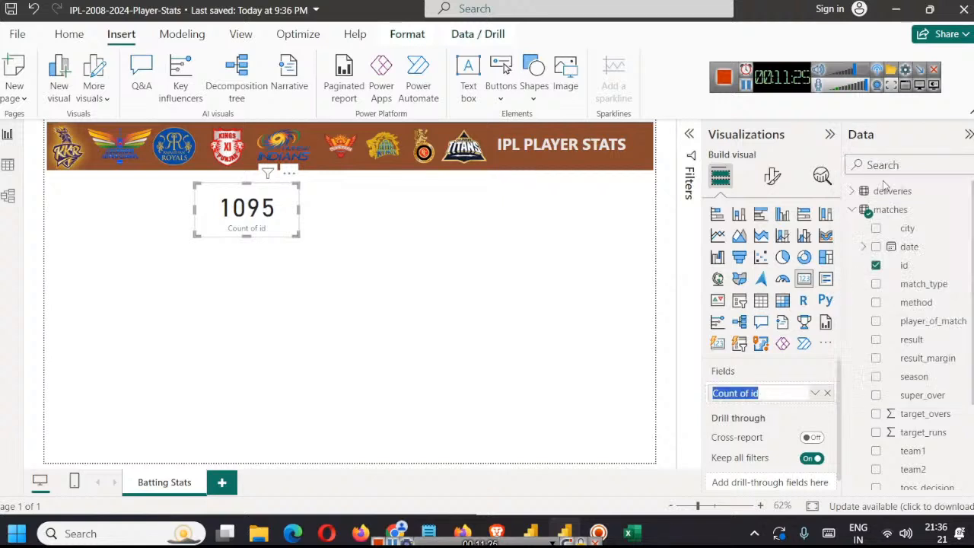
text(P)
text(at)
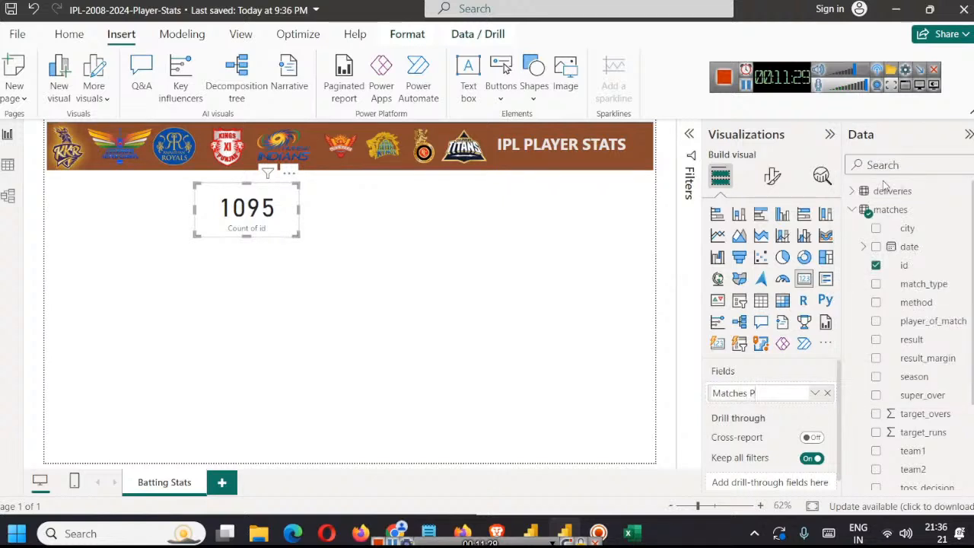
key(Return)
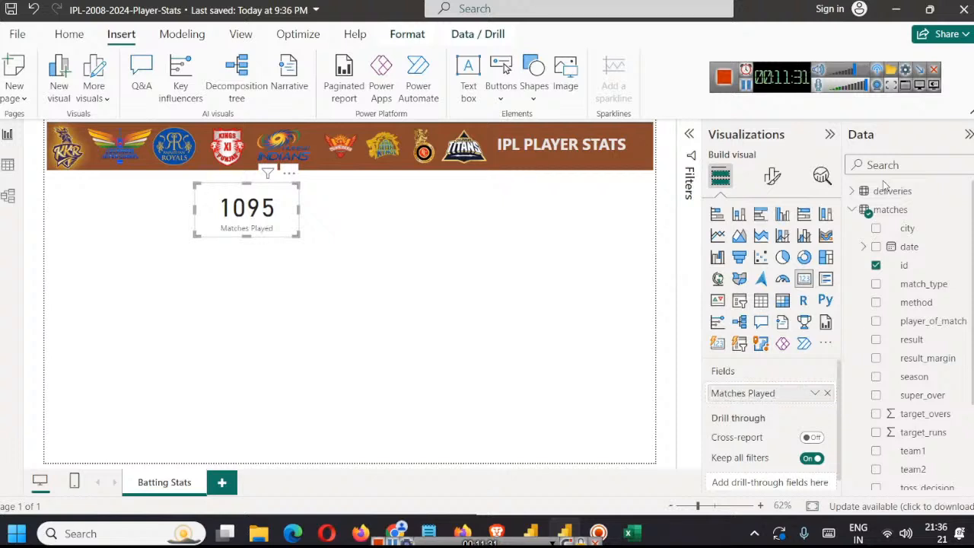
click(356, 257)
Step: Reduce the Matches Played card's callout value to font size 37 and make it bold
click(249, 213)
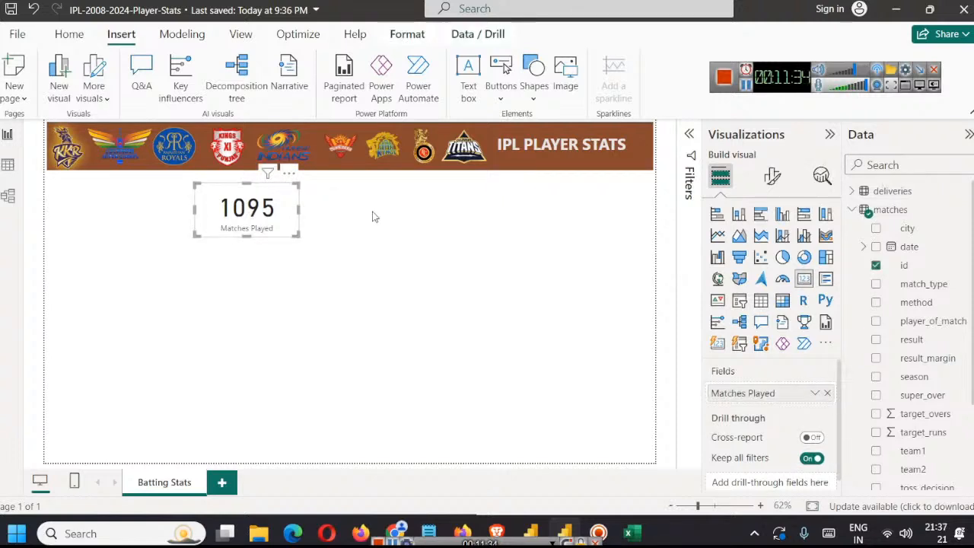
click(774, 179)
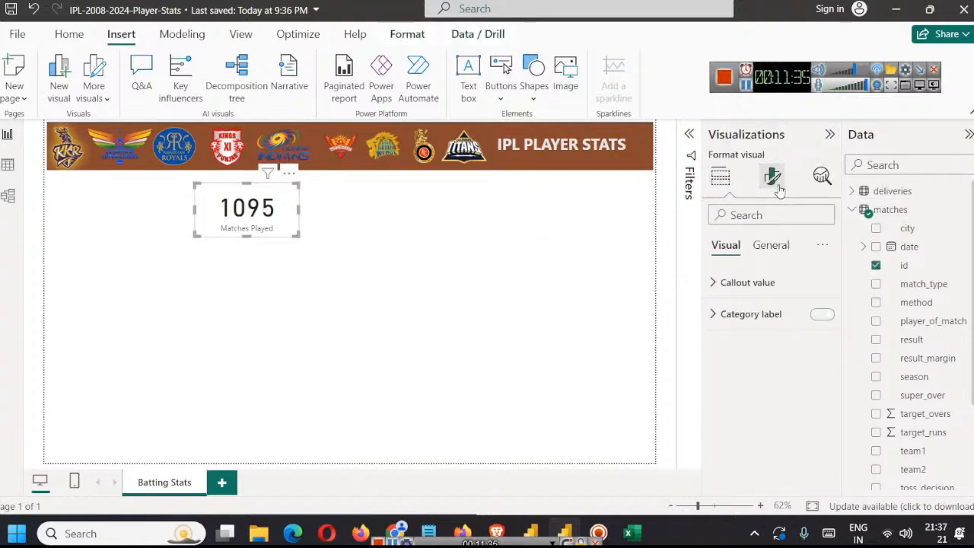
click(715, 283)
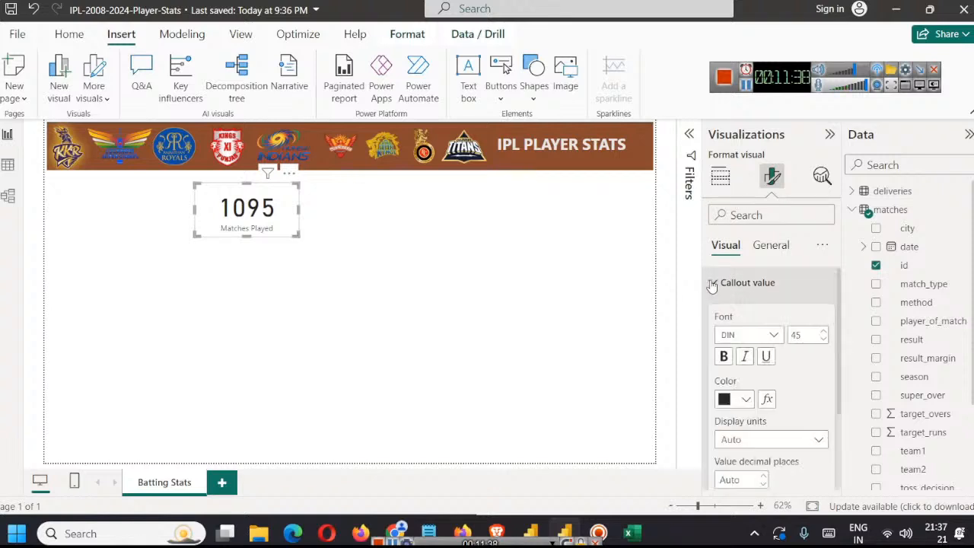
click(823, 340)
click(823, 340)
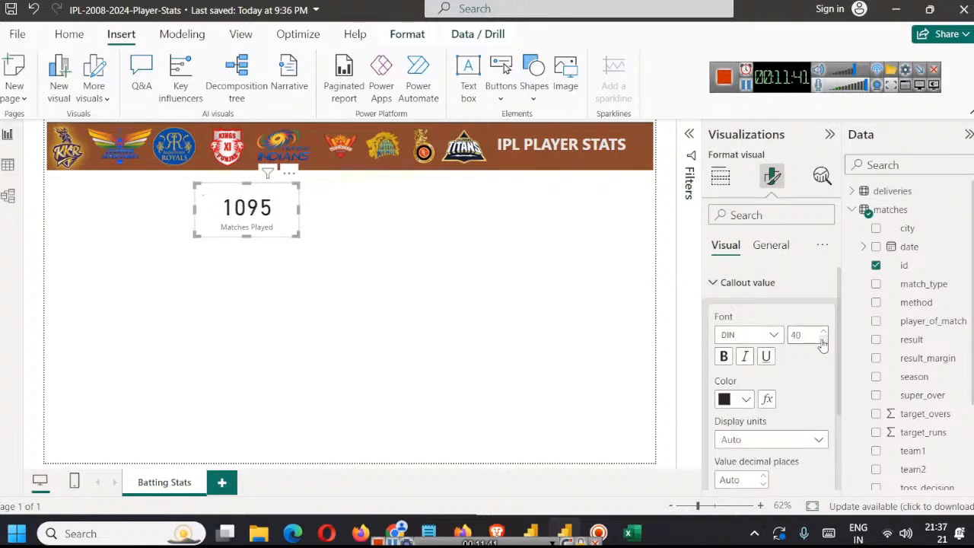
click(823, 341)
click(823, 341)
click(823, 341)
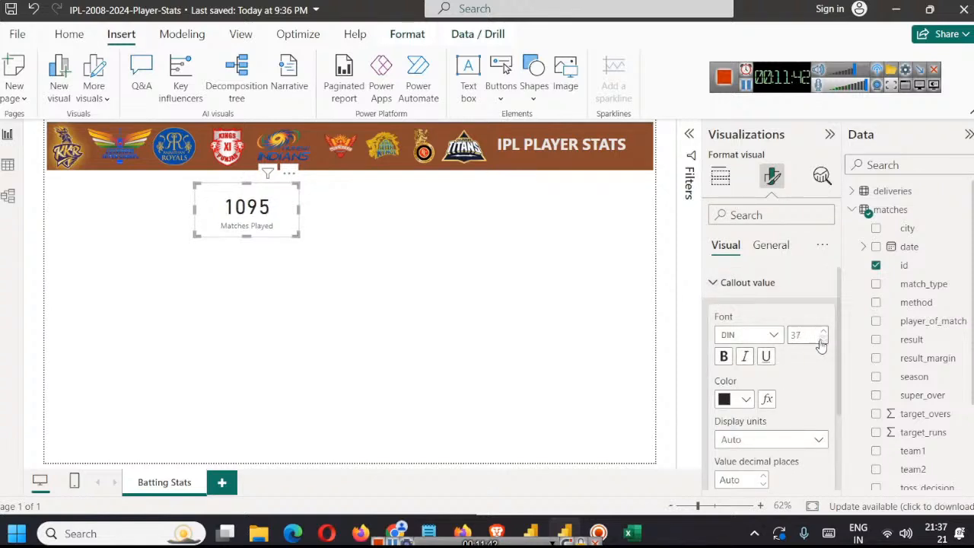
click(725, 358)
Step: Color the card's callout value with the darkest shade of the orange theme color
click(745, 401)
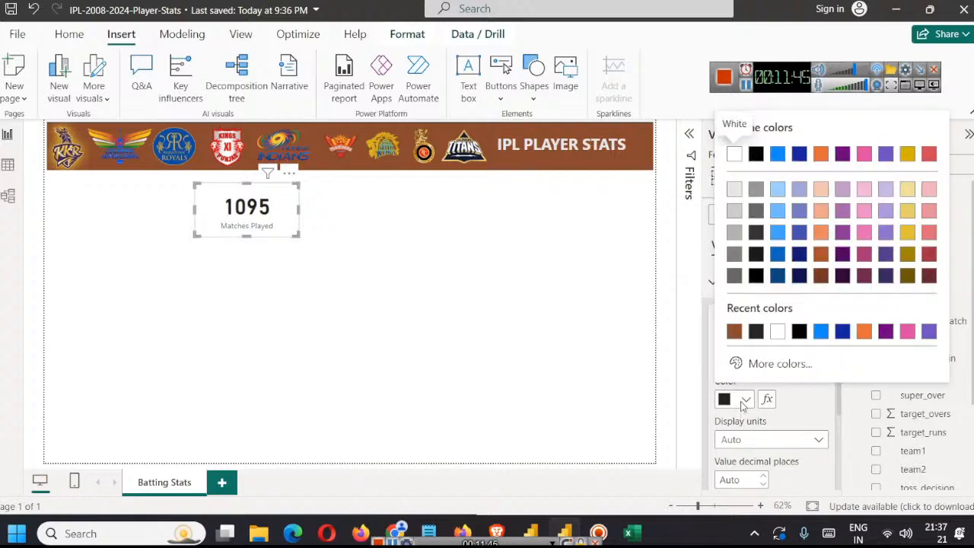
click(822, 260)
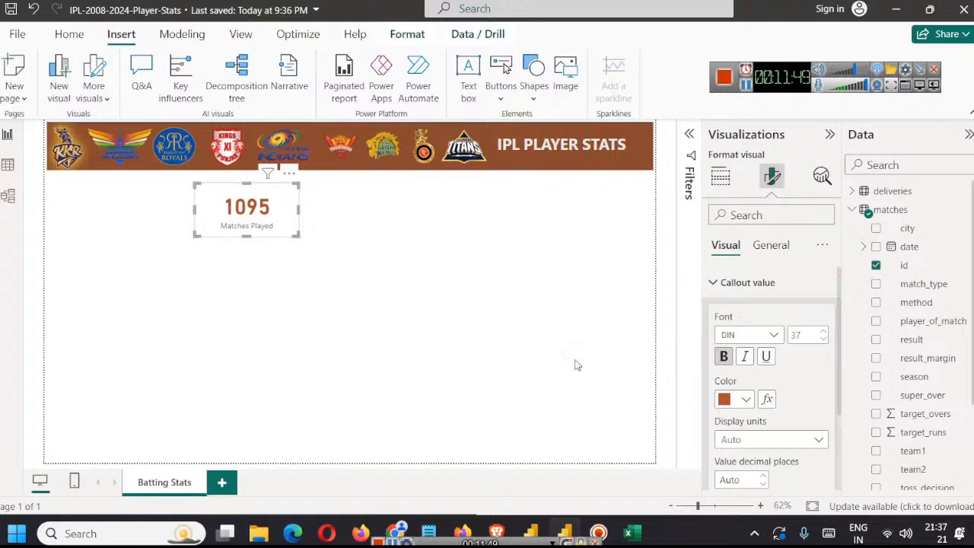
click(745, 400)
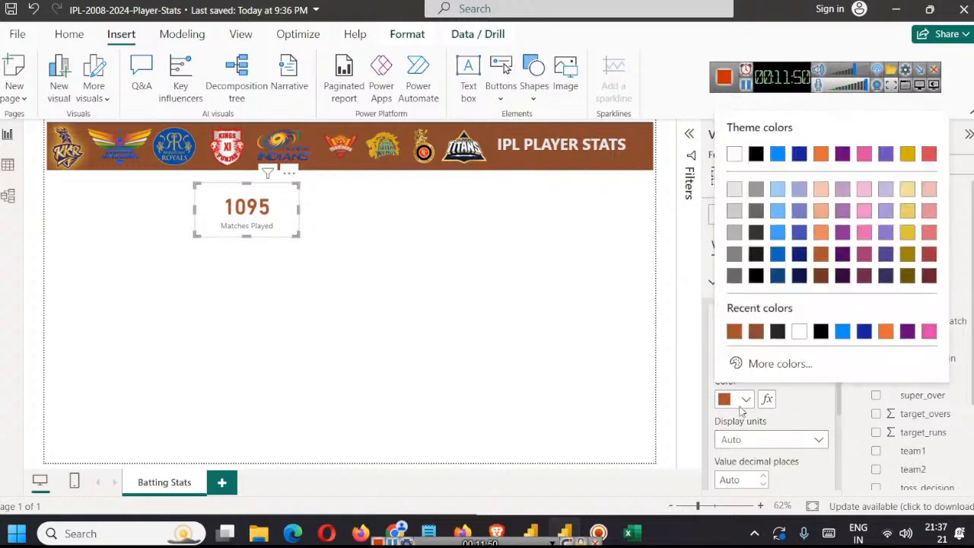
click(821, 276)
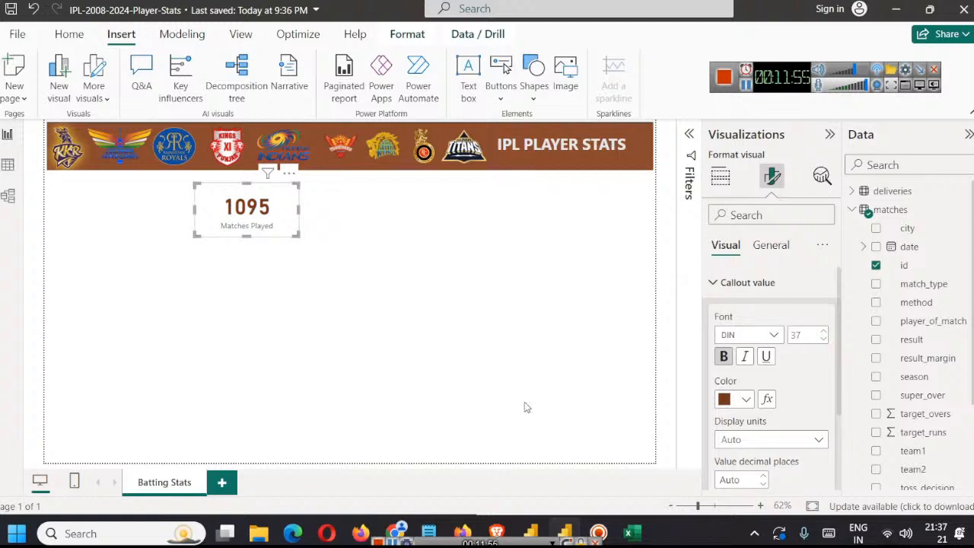
scroll(769, 342, down, 3)
scroll(769, 343, up, 3)
click(730, 290)
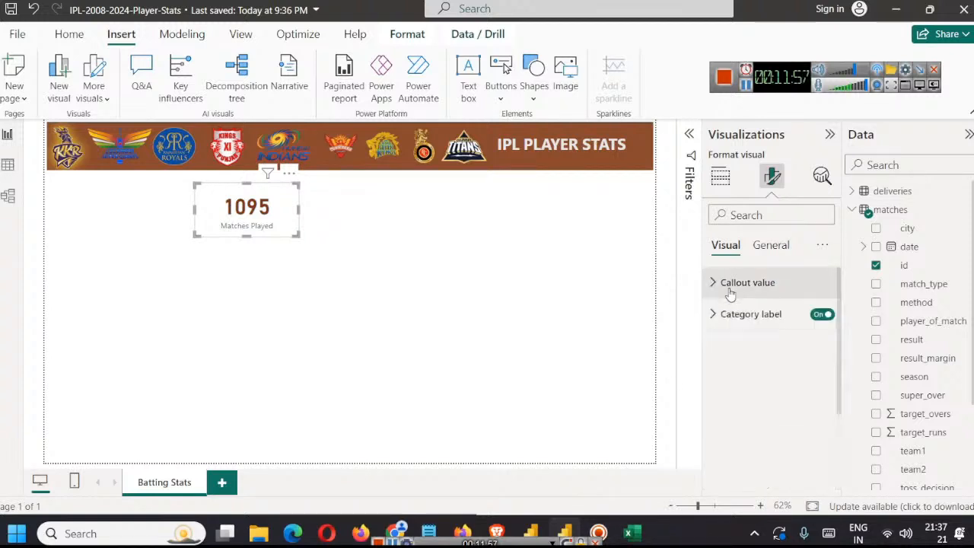
Step: Format the card's category label at font size 16, bold, in the second-darkest shade of the orange theme color
click(757, 316)
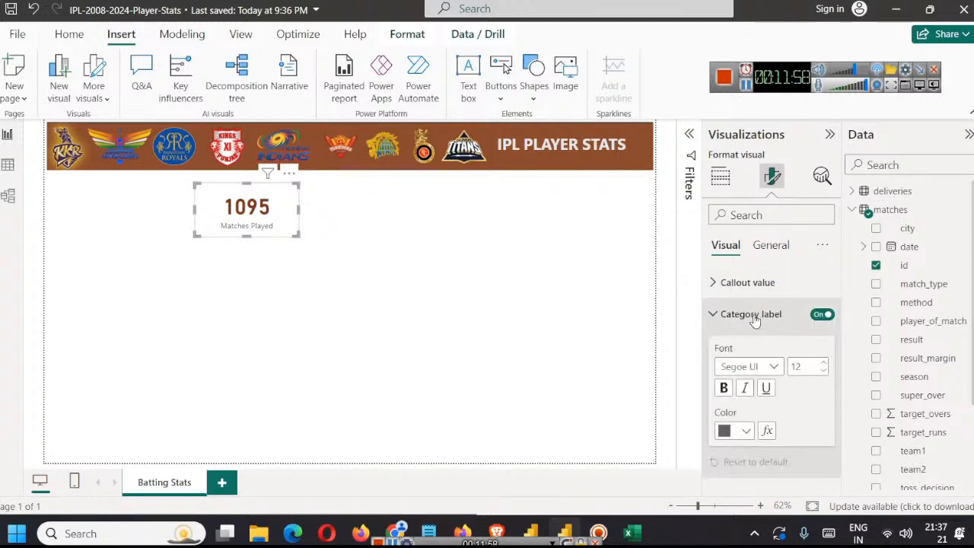
click(823, 363)
click(823, 363)
click(823, 363)
click(823, 363)
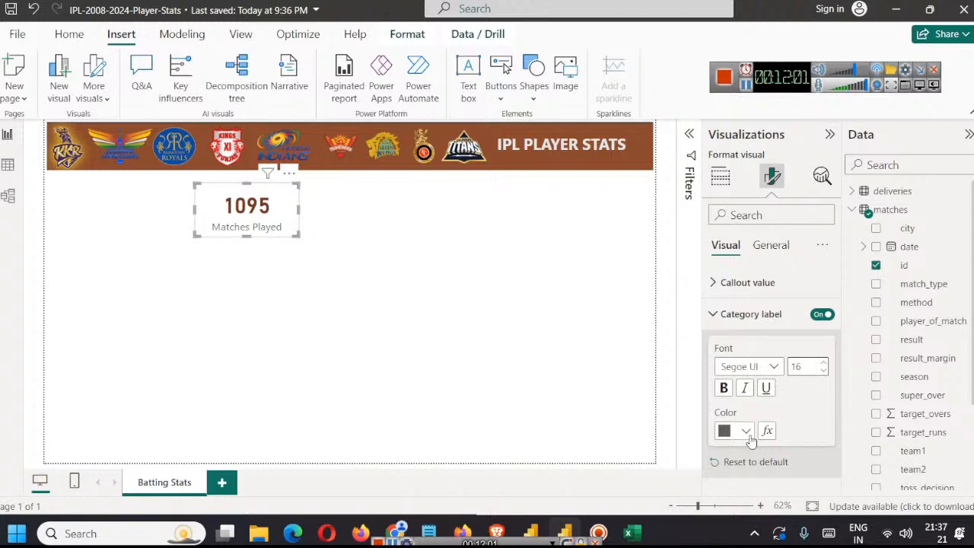
click(724, 388)
click(746, 432)
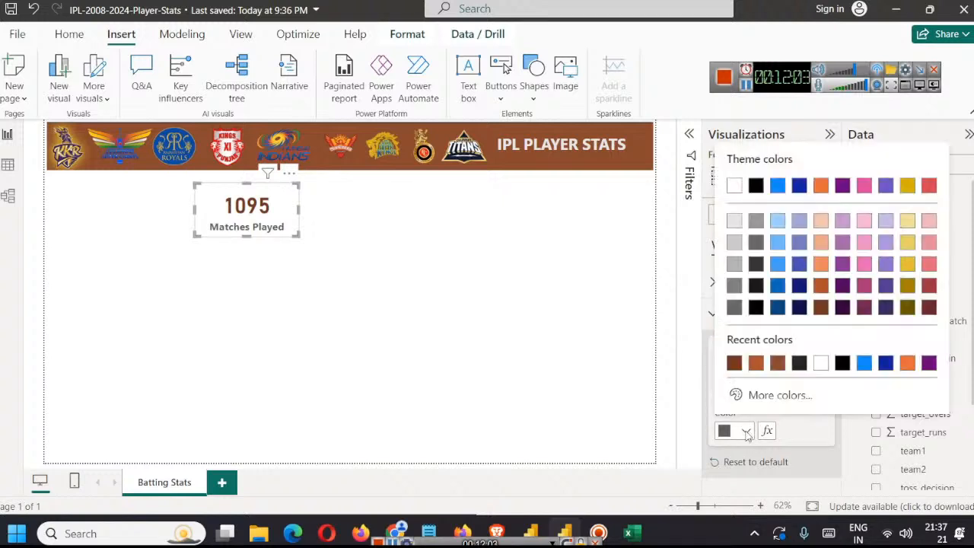
click(823, 289)
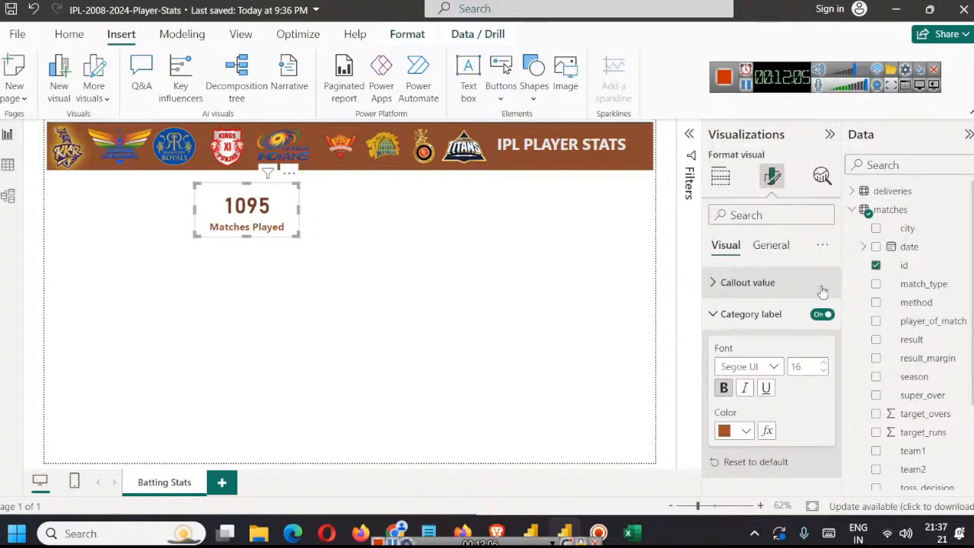
click(401, 312)
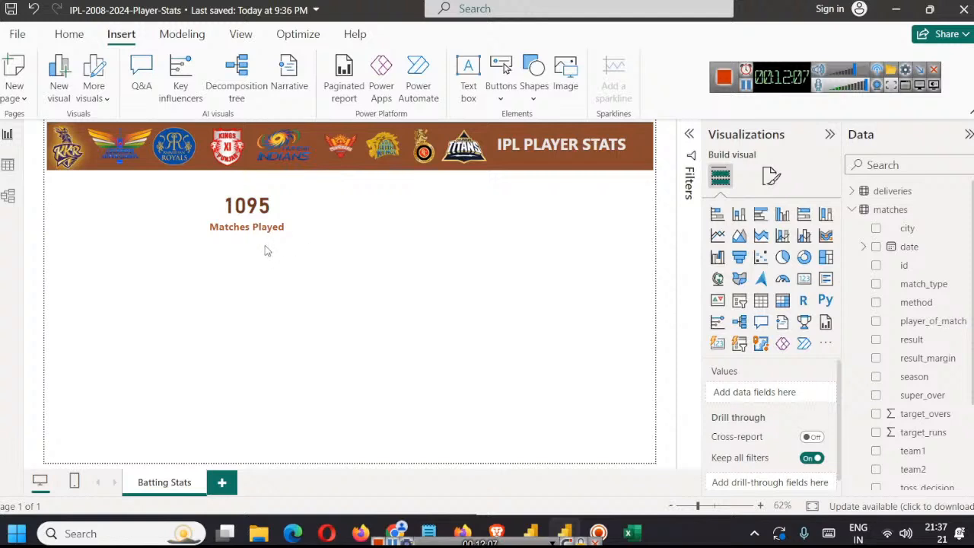
Step: Turn on the shadow and the visual border for the Matches Played card
click(282, 215)
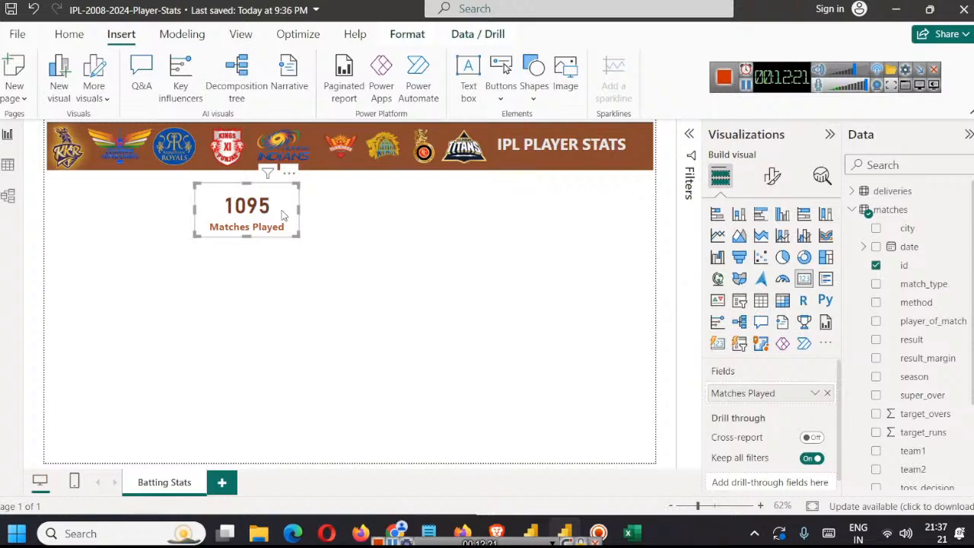
click(773, 177)
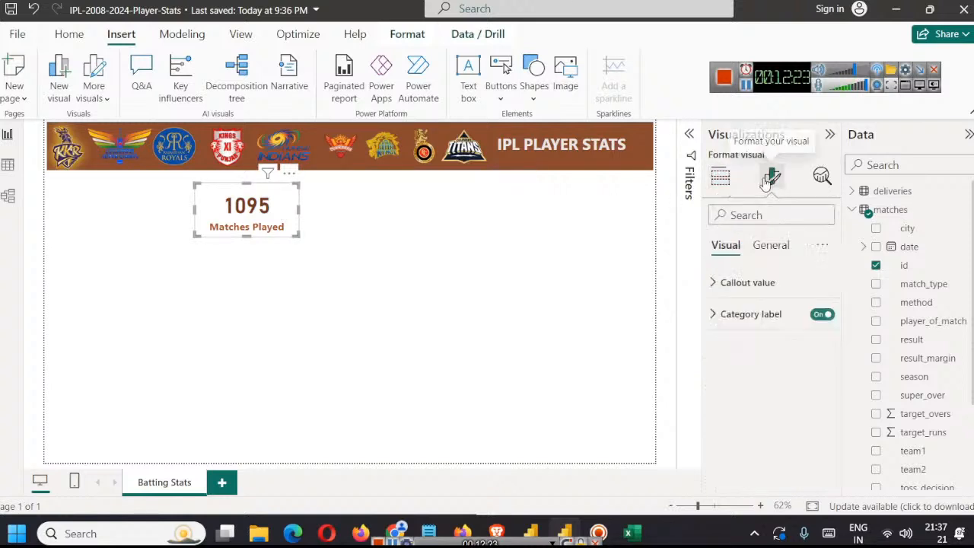
click(784, 248)
click(735, 345)
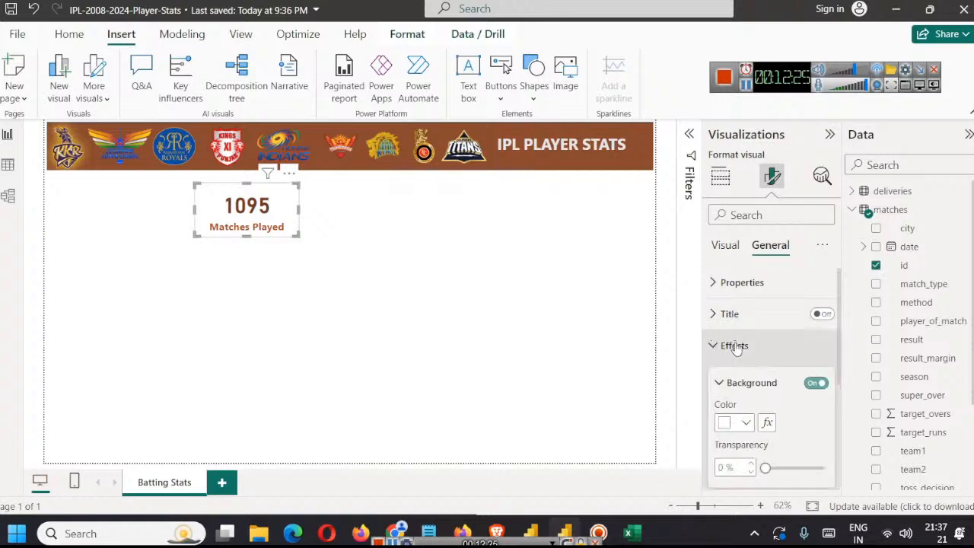
scroll(784, 364, down, 4)
scroll(797, 352, down, 1)
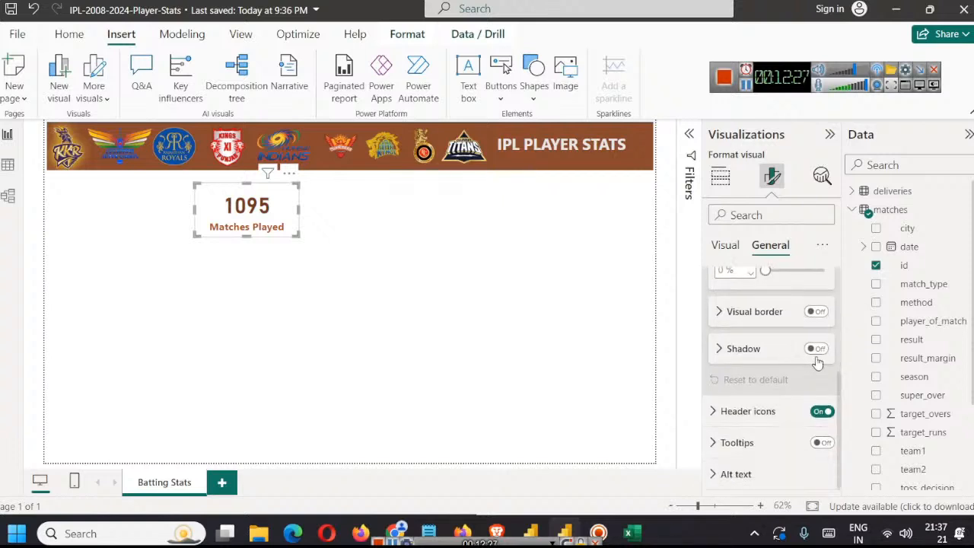
click(817, 349)
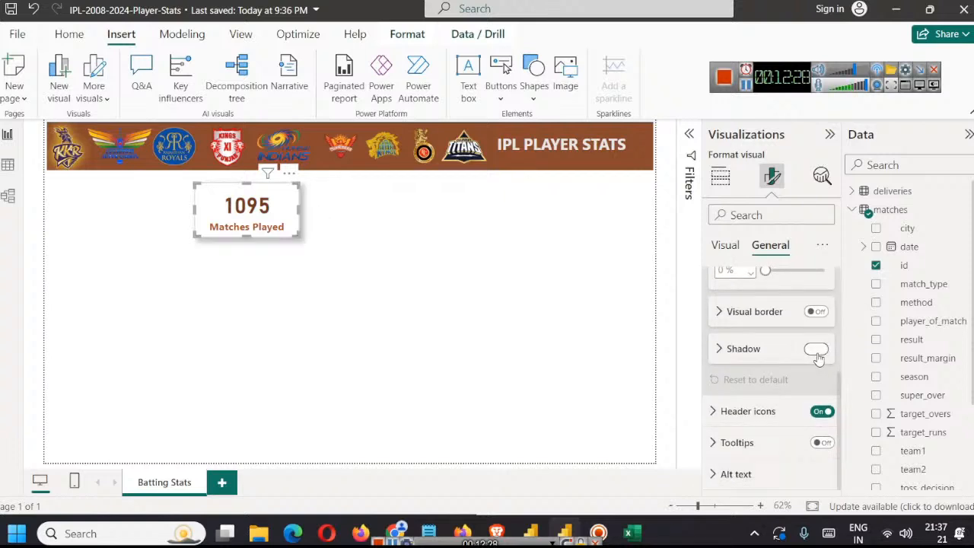
click(817, 312)
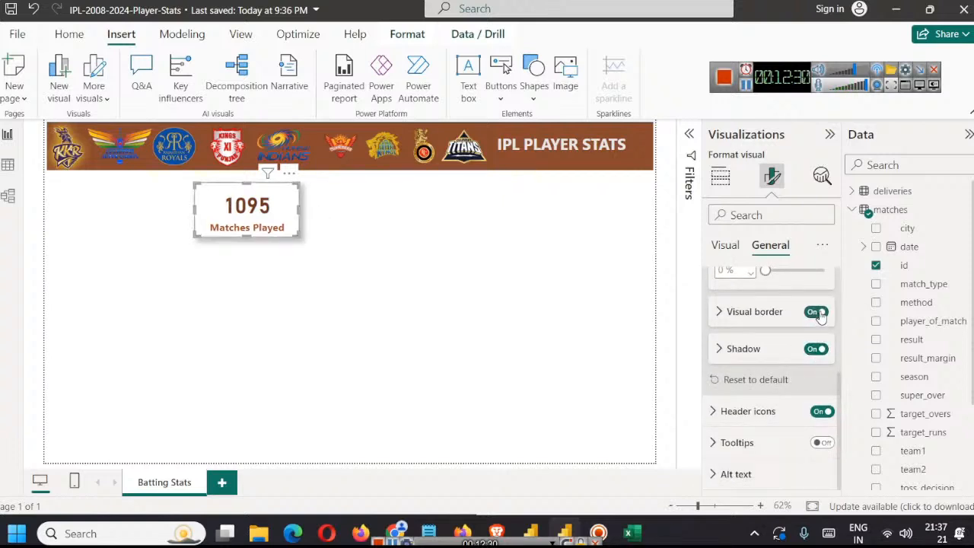
click(418, 283)
Step: Try duplicating the Matches Played card into a row beside the original, and undo the copies
click(257, 204)
key(ctrl+c)
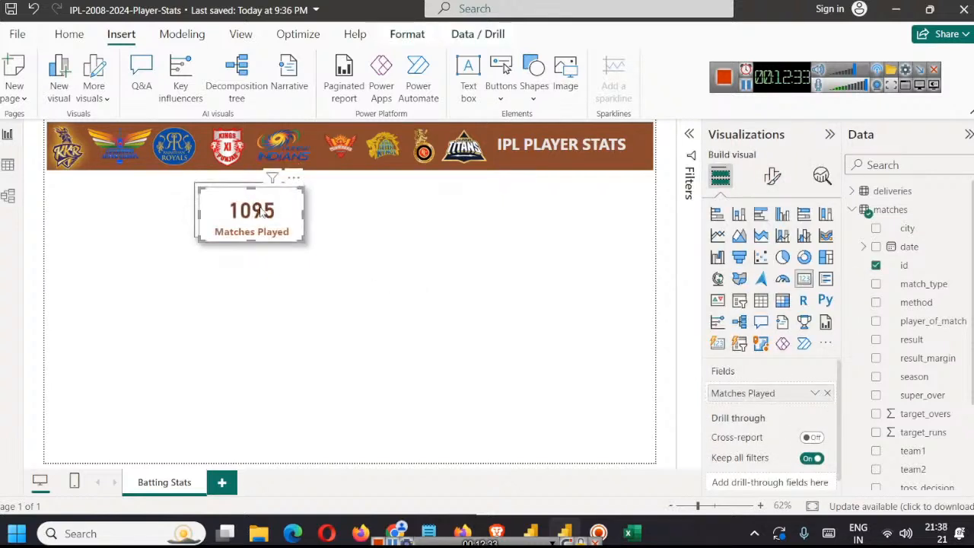
key(ctrl+v)
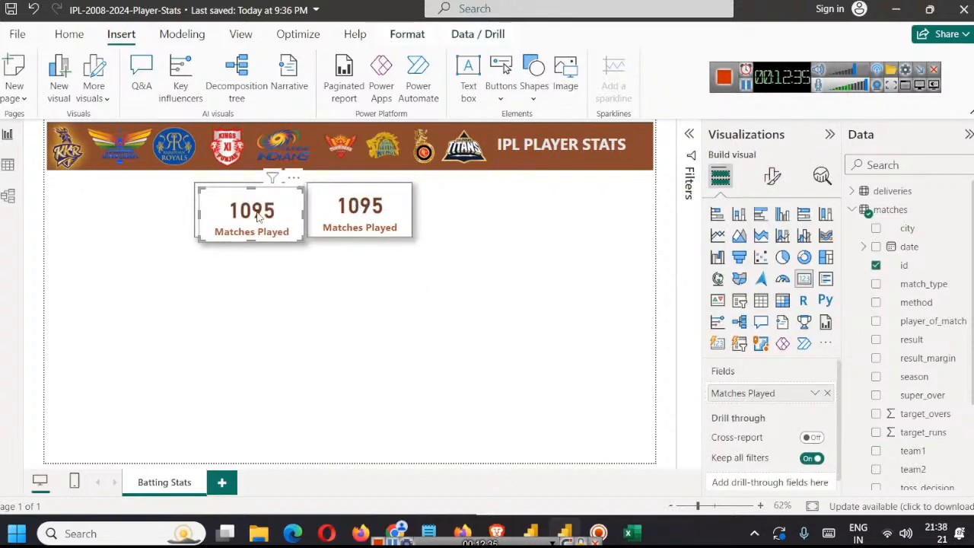
drag(261, 214, 476, 214)
key(ctrl+z)
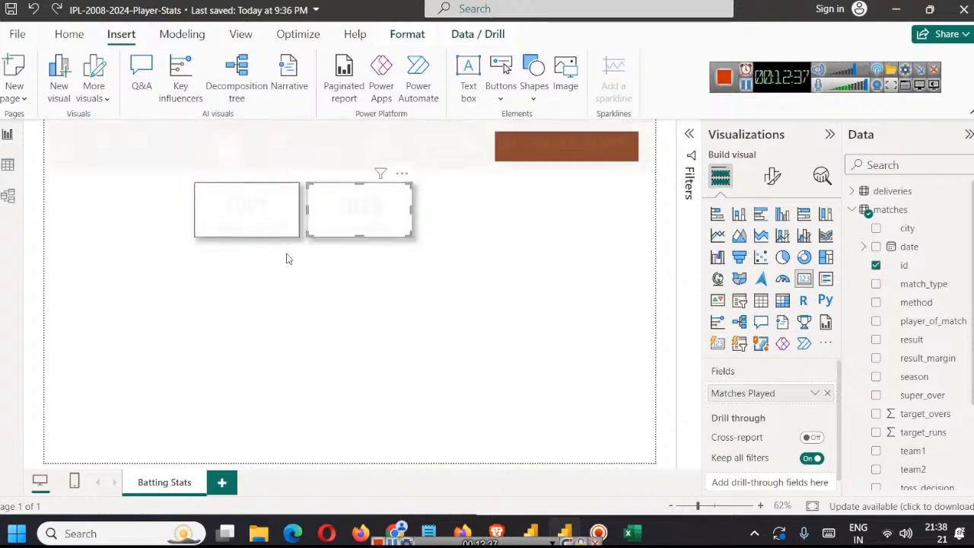
key(ctrl+z)
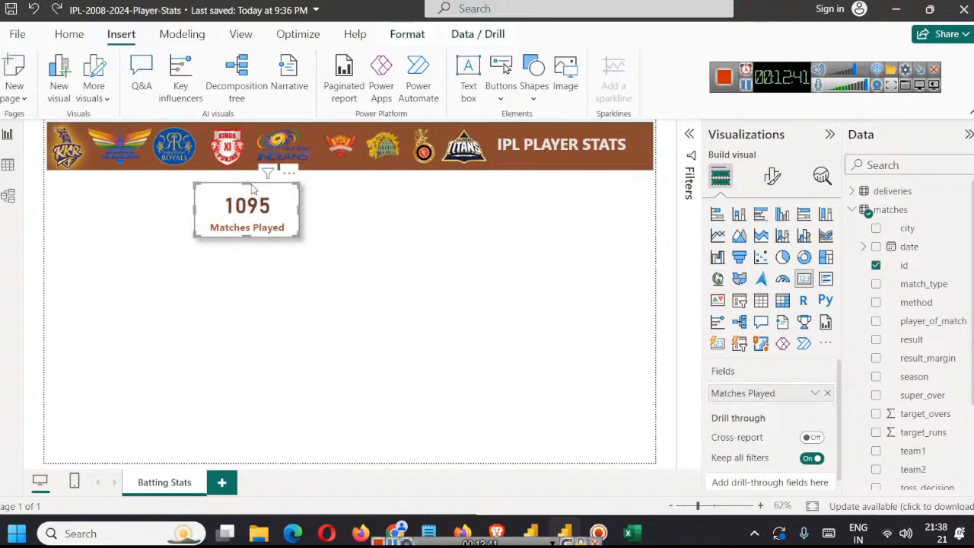
Step: Shrink the Matches Played card to about 181 wide by 101 high
drag(245, 237, 246, 230)
drag(297, 209, 281, 211)
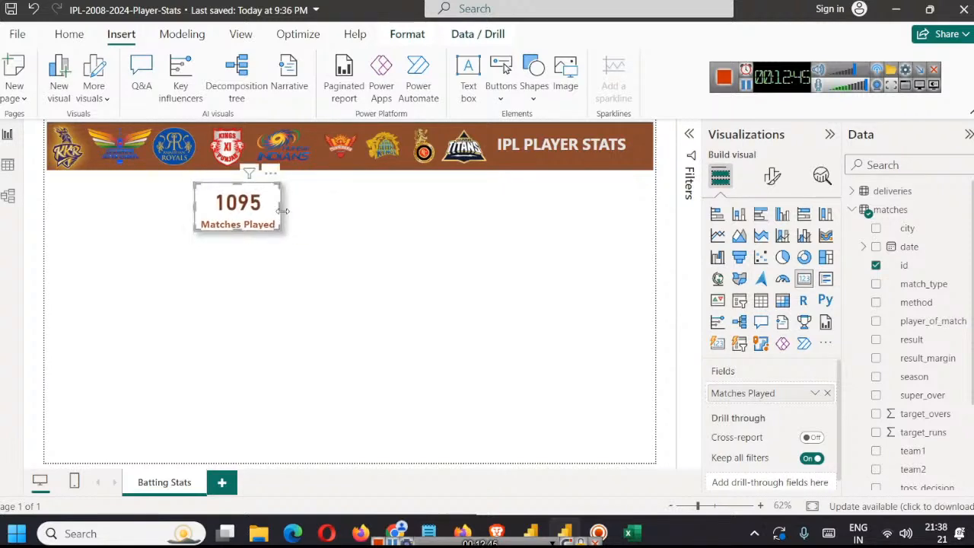
click(356, 230)
Step: Set the Matches Played card's top padding to 0 px and trim the card's height slightly from its upper edge
click(270, 219)
click(772, 176)
click(771, 245)
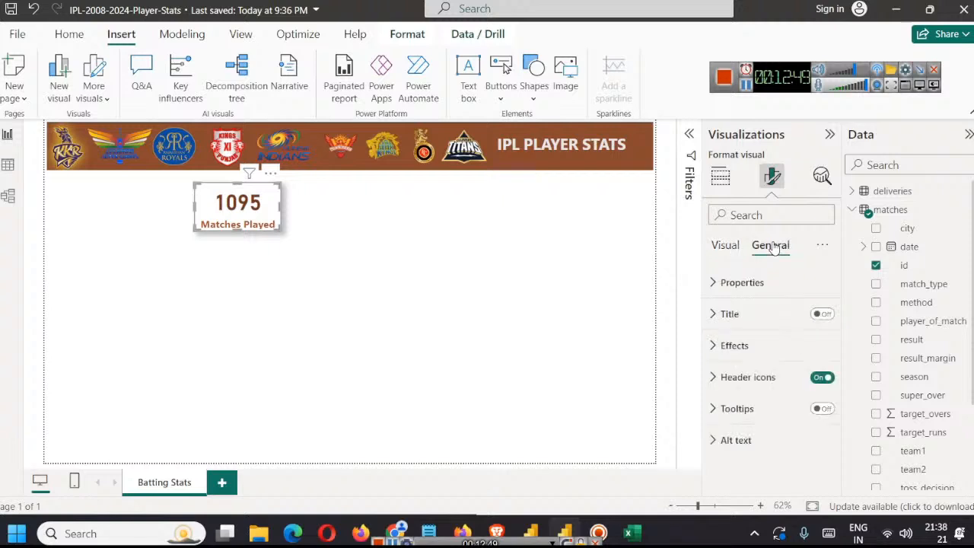
click(721, 282)
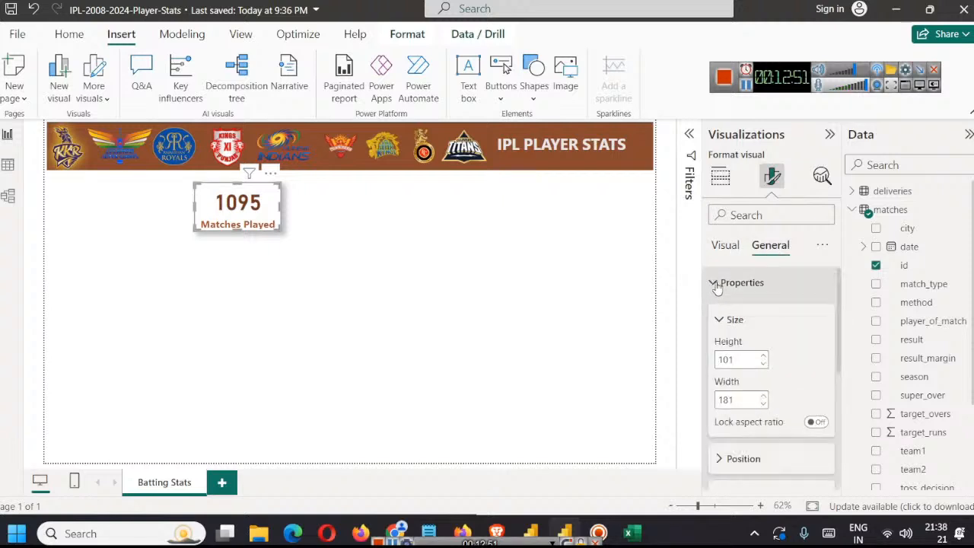
scroll(738, 352, down, 3)
click(718, 303)
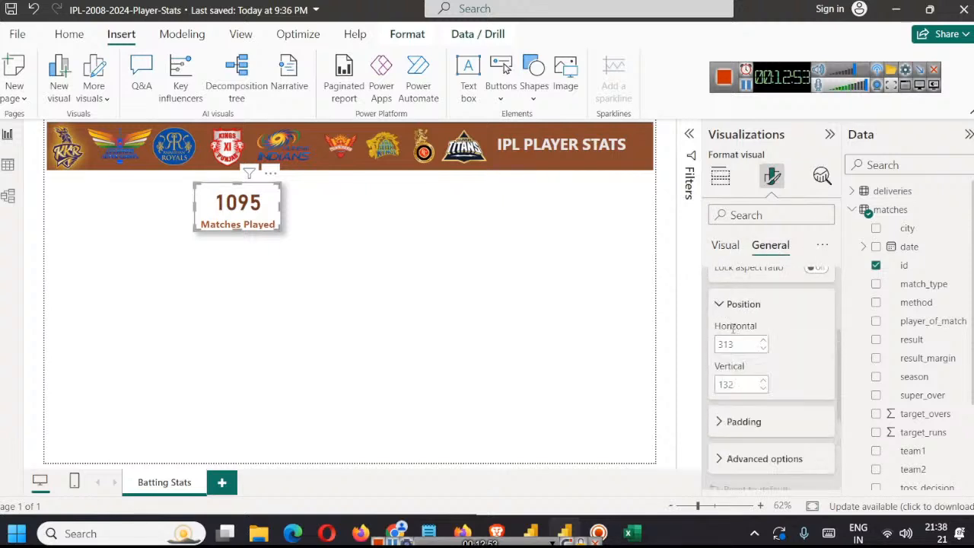
scroll(740, 335, down, 2)
click(722, 344)
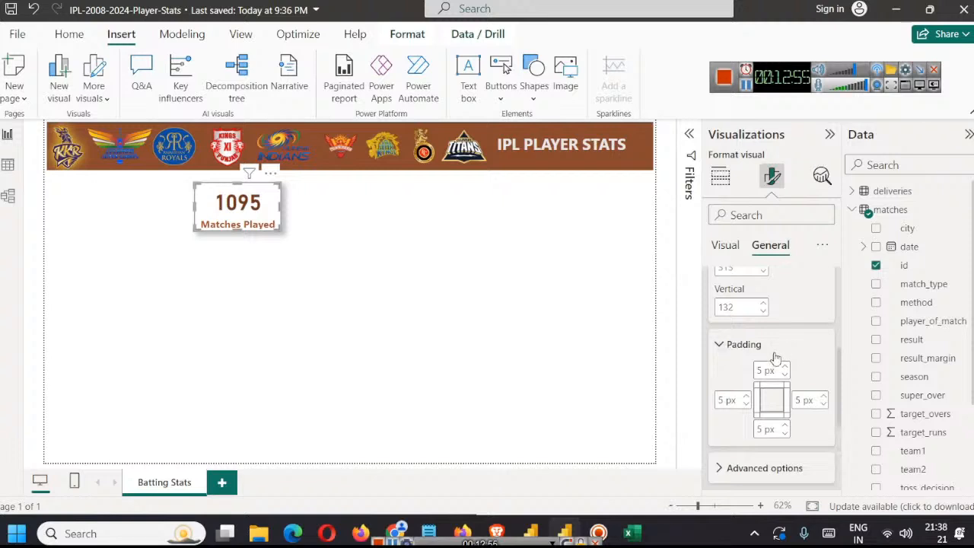
click(784, 375)
click(784, 375)
click(784, 376)
click(784, 375)
click(784, 375)
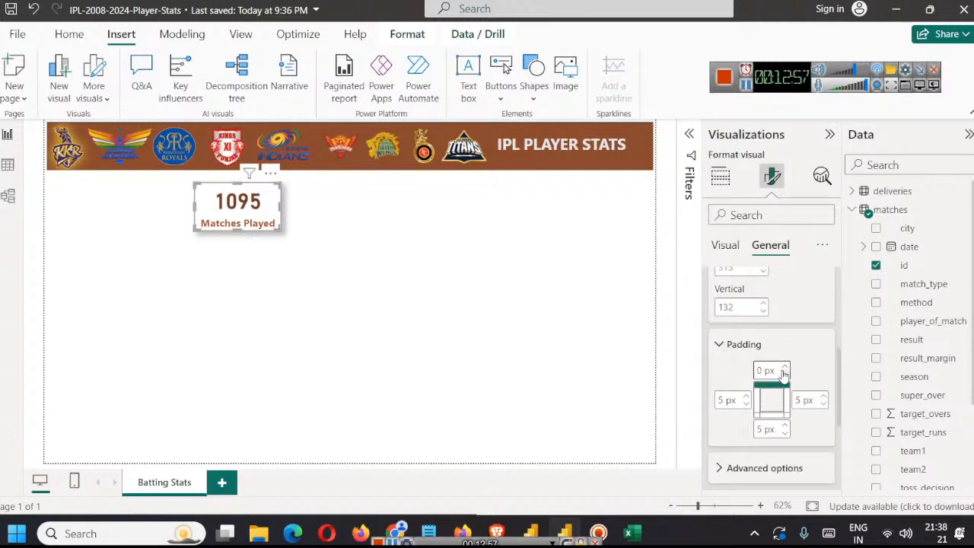
click(342, 357)
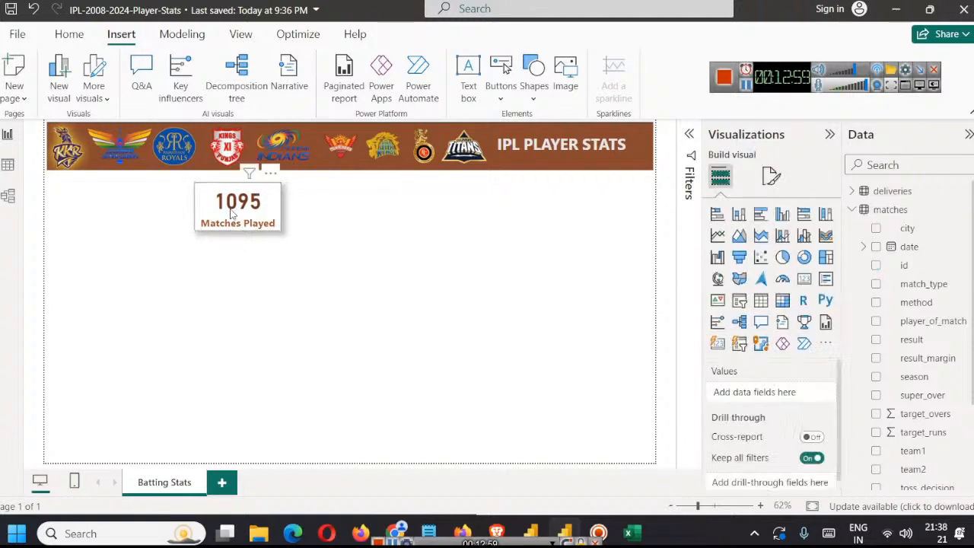
click(236, 197)
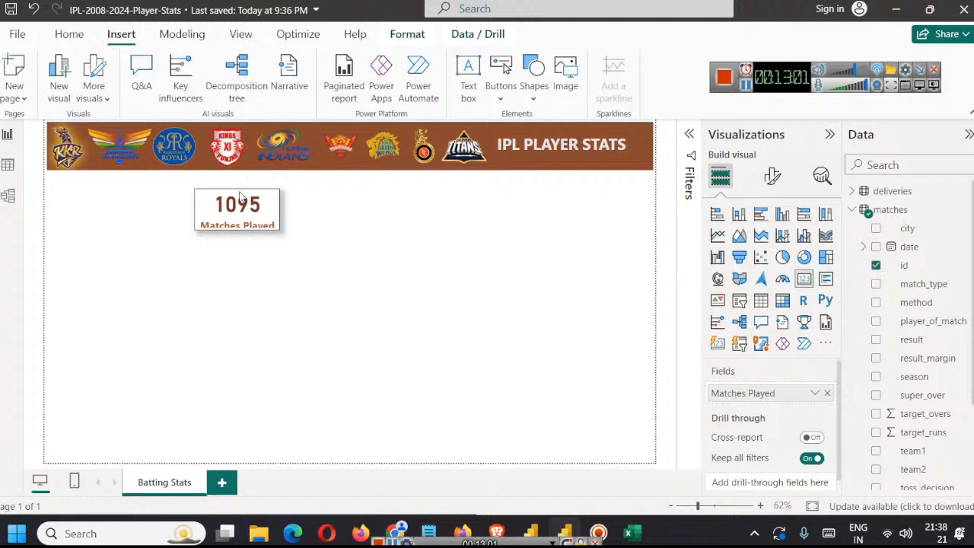
click(379, 236)
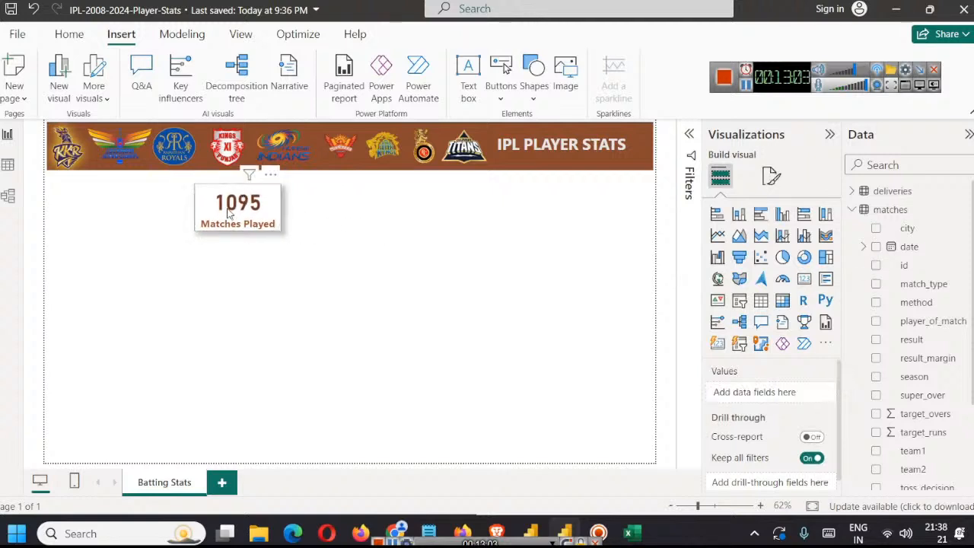
Step: Duplicate the Matches Played card three times and arrange the copies in an evenly spaced, aligned row beside the original
click(230, 214)
key(ctrl+c)
key(ctrl+v)
drag(233, 223, 331, 224)
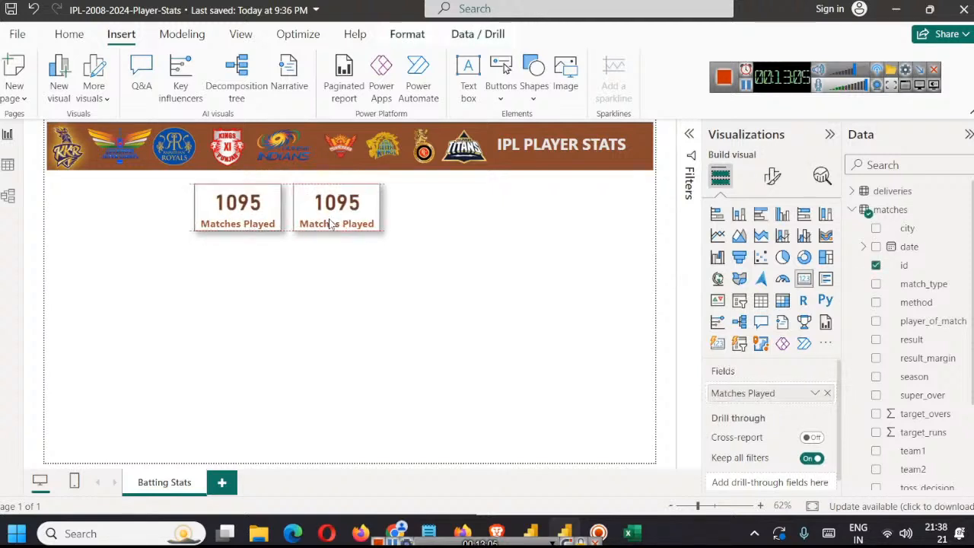
key(ctrl+v)
drag(236, 221, 447, 216)
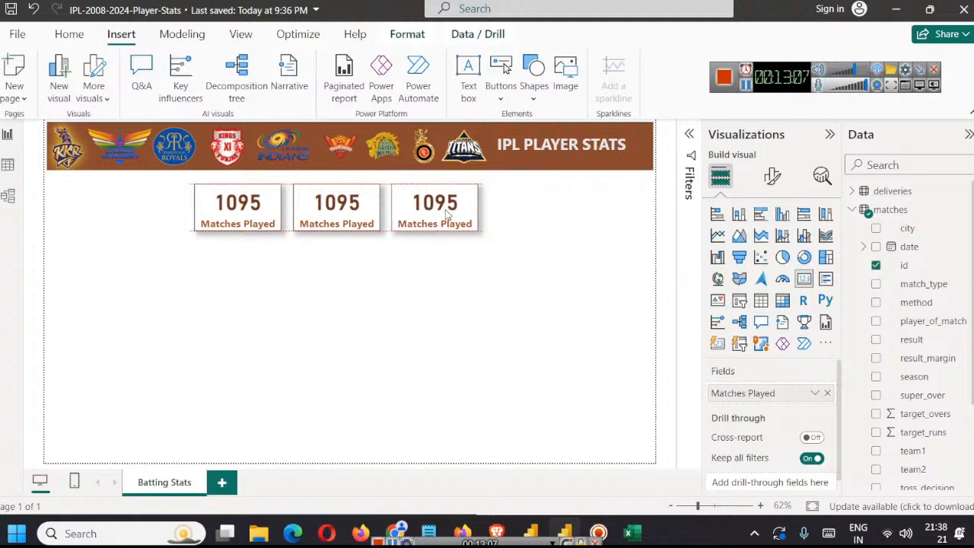
key(ctrl+v)
drag(263, 209, 538, 212)
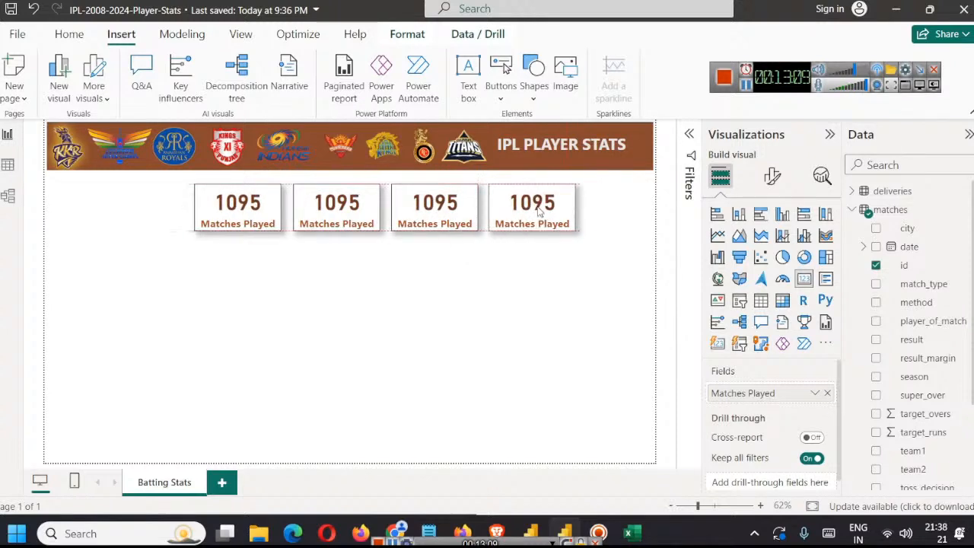
click(509, 329)
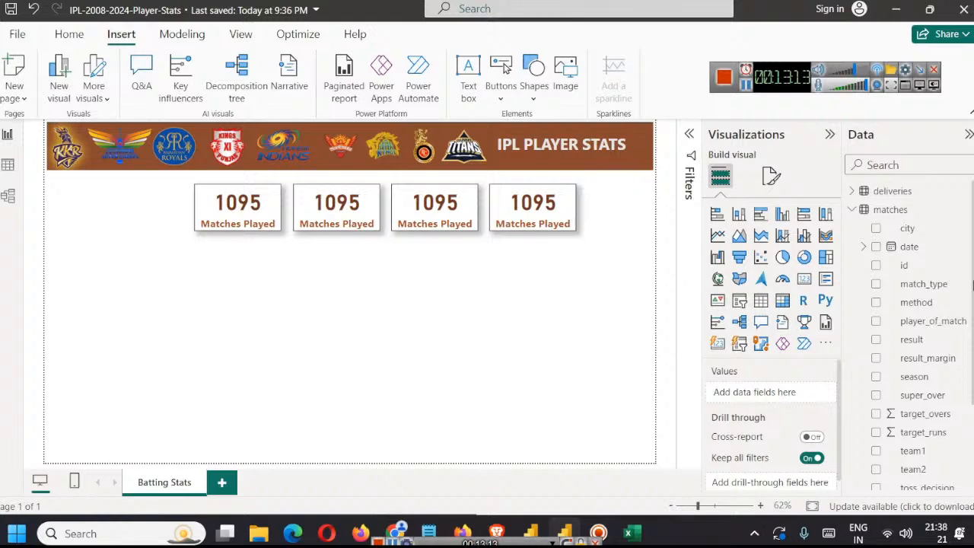
Step: Examine all columns of the deliveries table in the table view
click(853, 209)
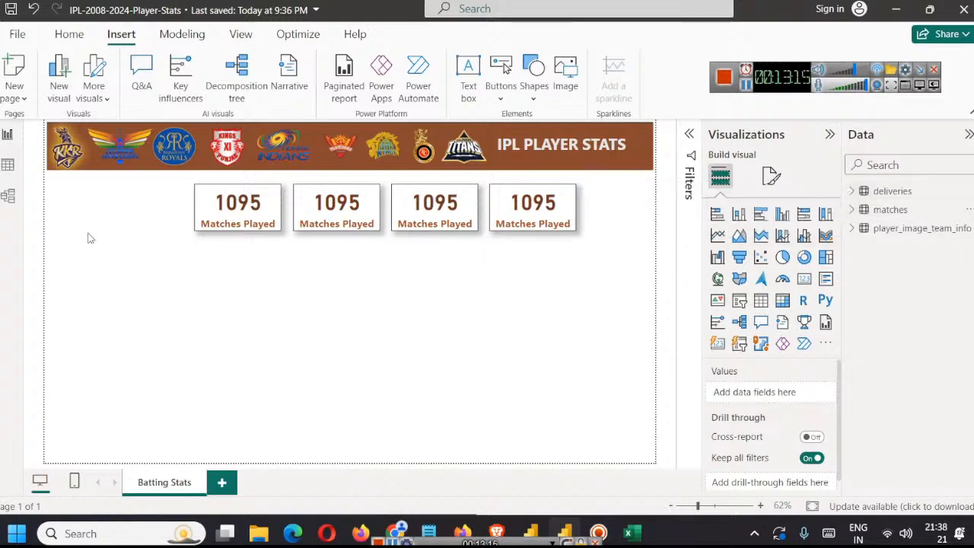
click(9, 164)
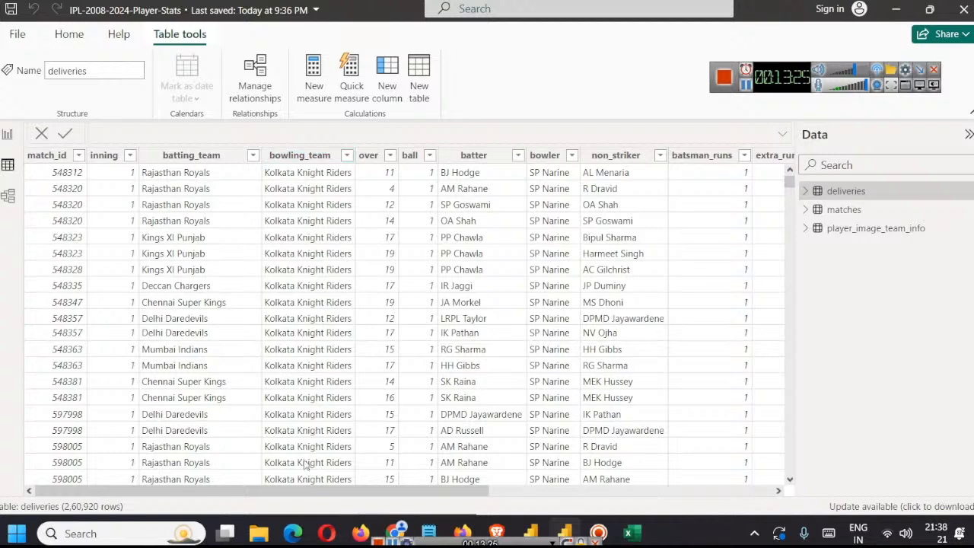
drag(300, 489, 590, 507)
drag(692, 519, 215, 507)
Step: Switch to Excel, check the match_id column in deliveries.csv, and close the file without saving
key(alt+Tab)
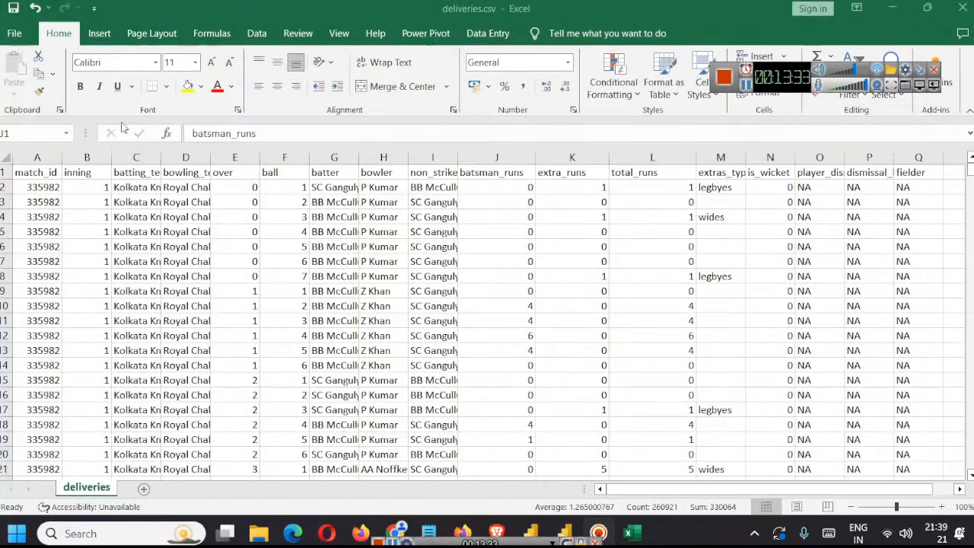
click(29, 158)
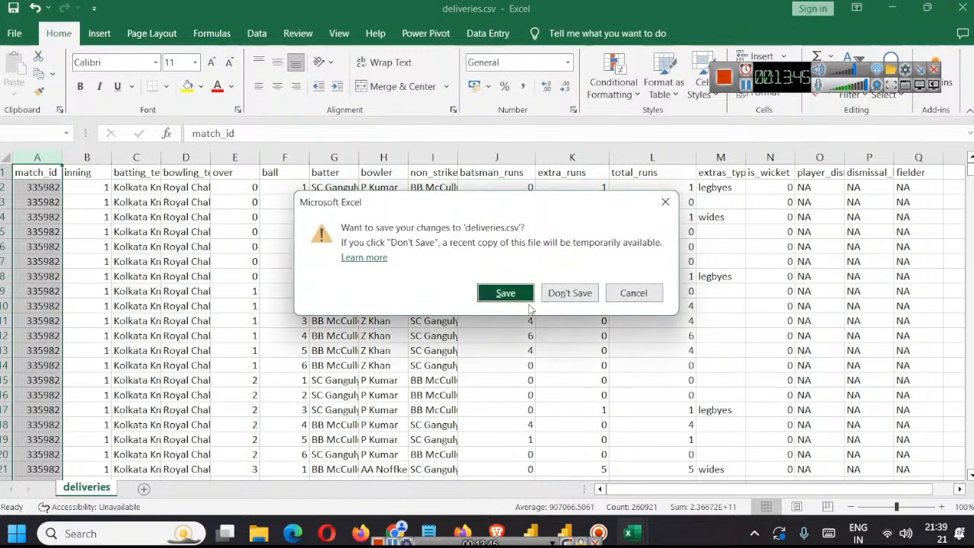
click(556, 295)
Step: Return to the Power BI report and open the deliveries query in the Power Query Editor
mouse_move(632, 529)
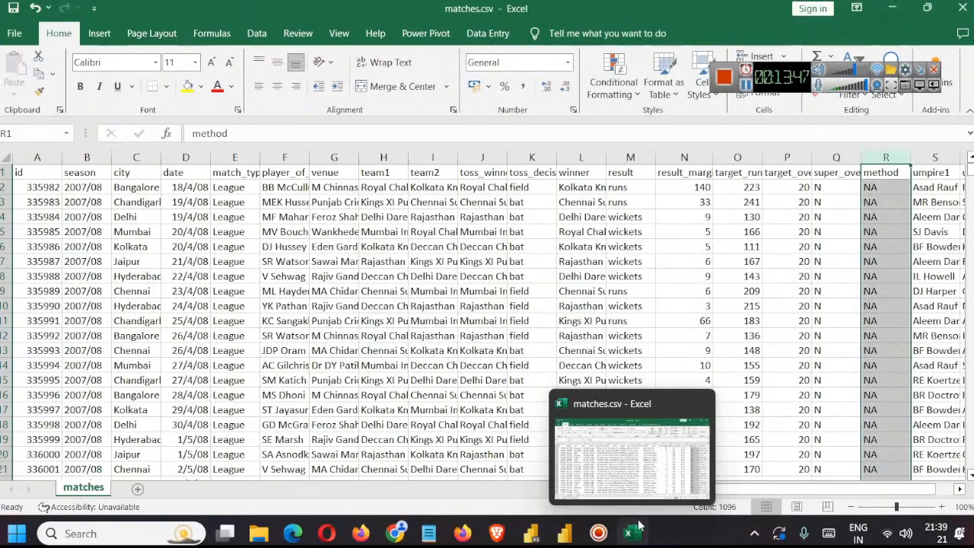
click(565, 531)
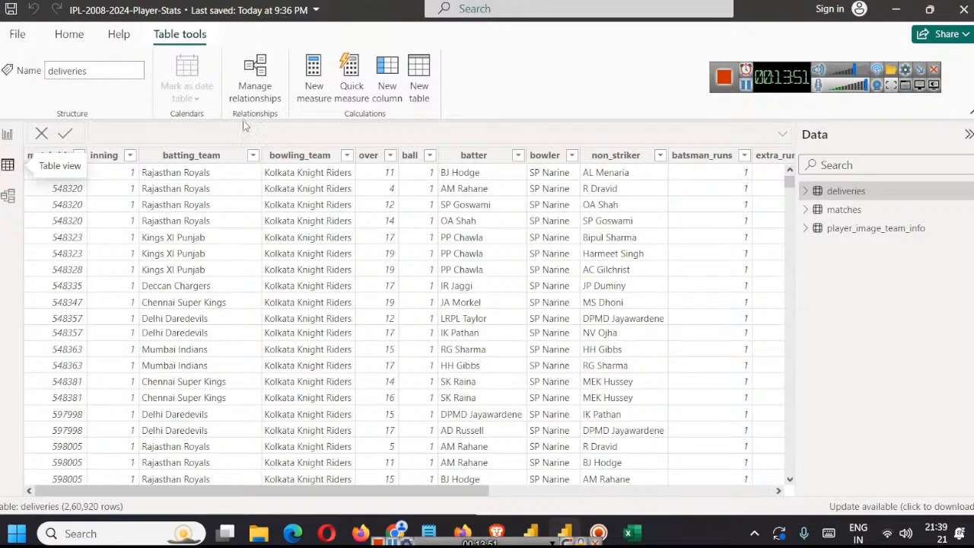
click(7, 135)
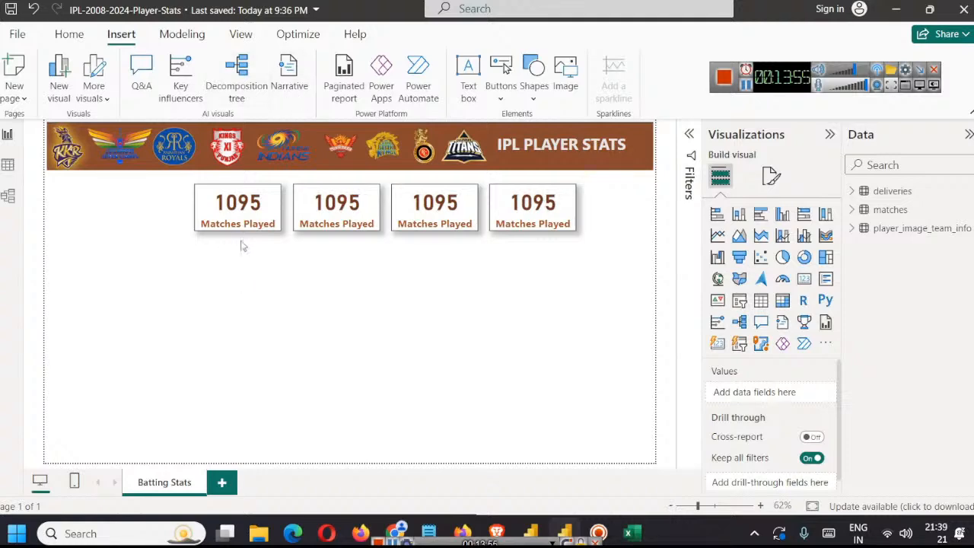
click(70, 35)
click(409, 95)
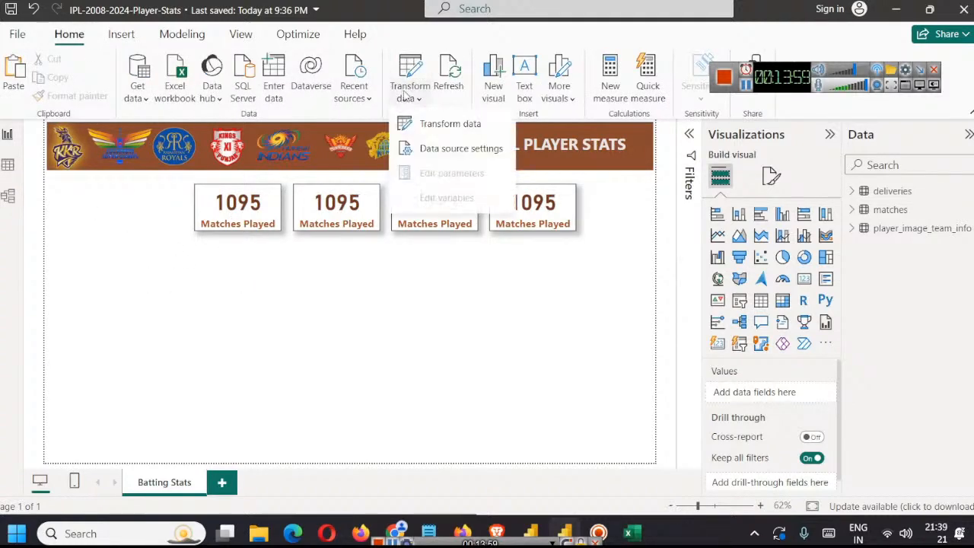
click(429, 121)
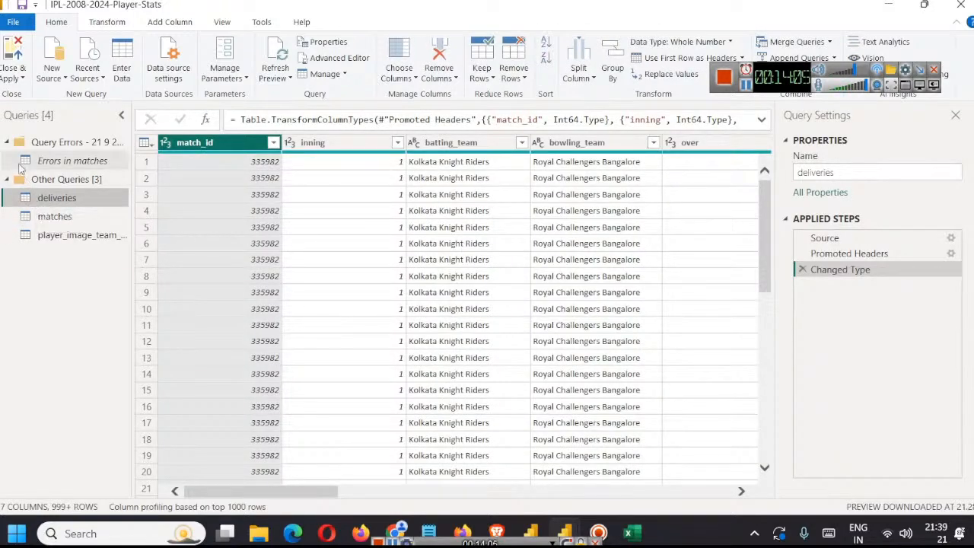
double_click(70, 144)
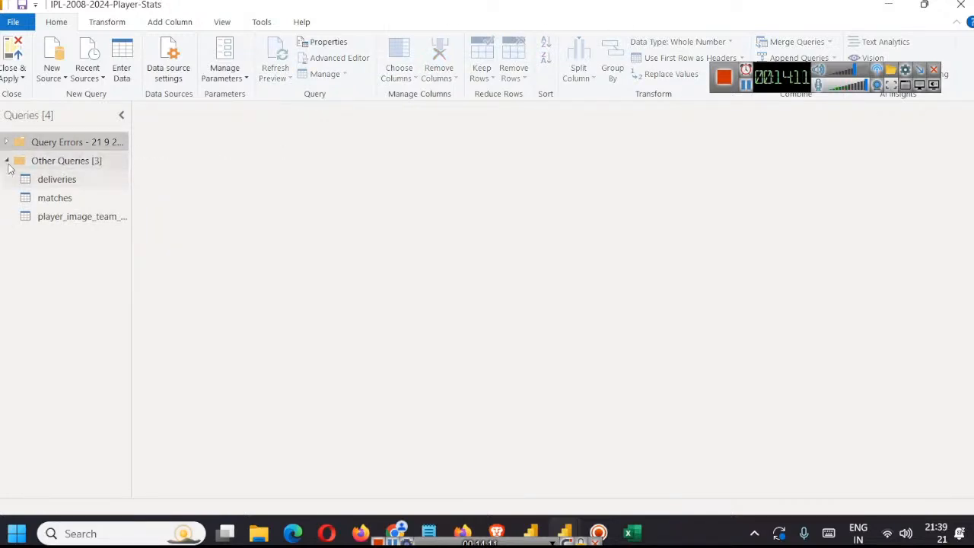
click(42, 181)
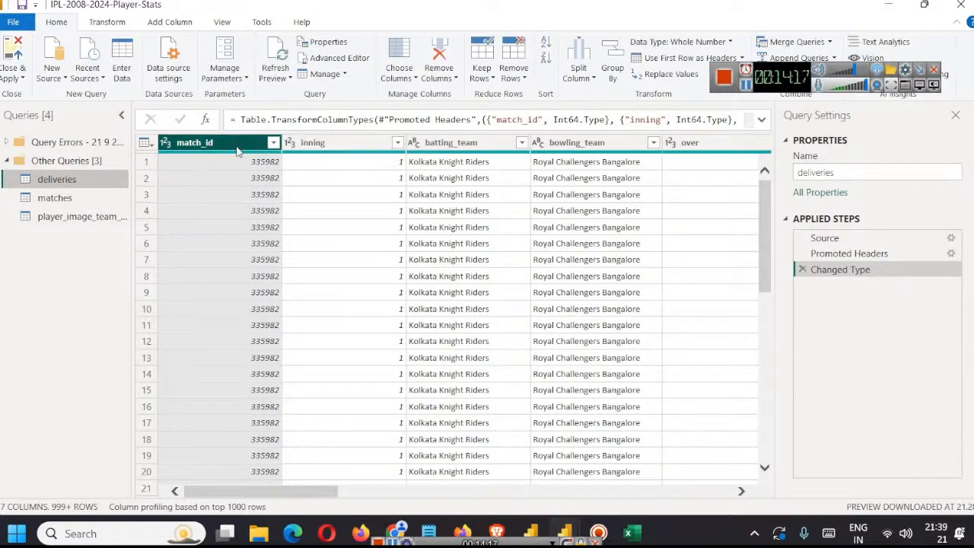
Step: Add an index column starting from 1 to the deliveries query
click(177, 22)
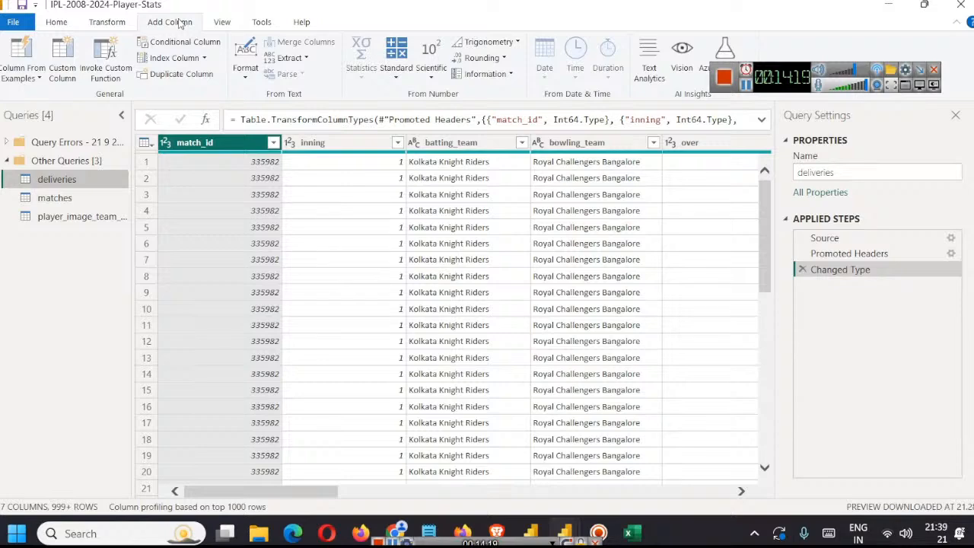
click(175, 59)
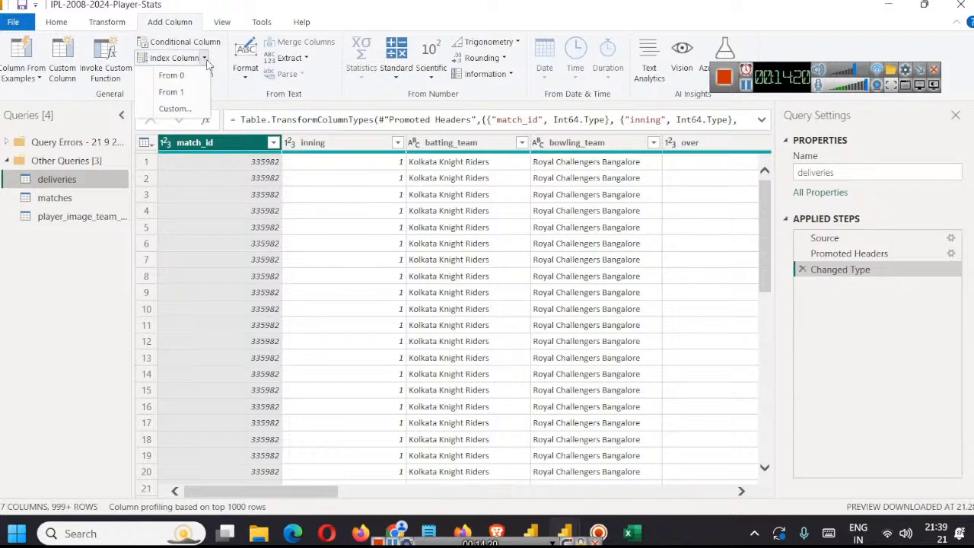
click(172, 92)
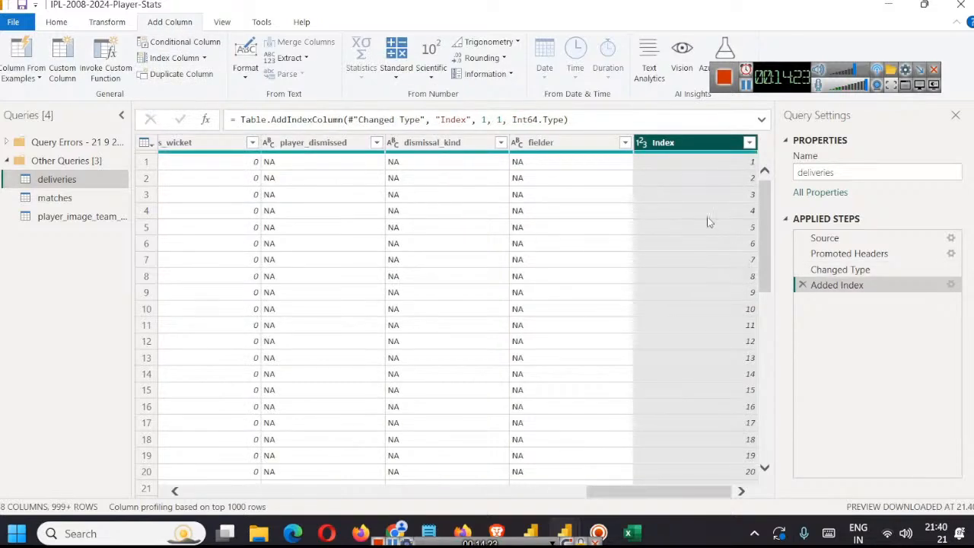
drag(771, 205, 800, 165)
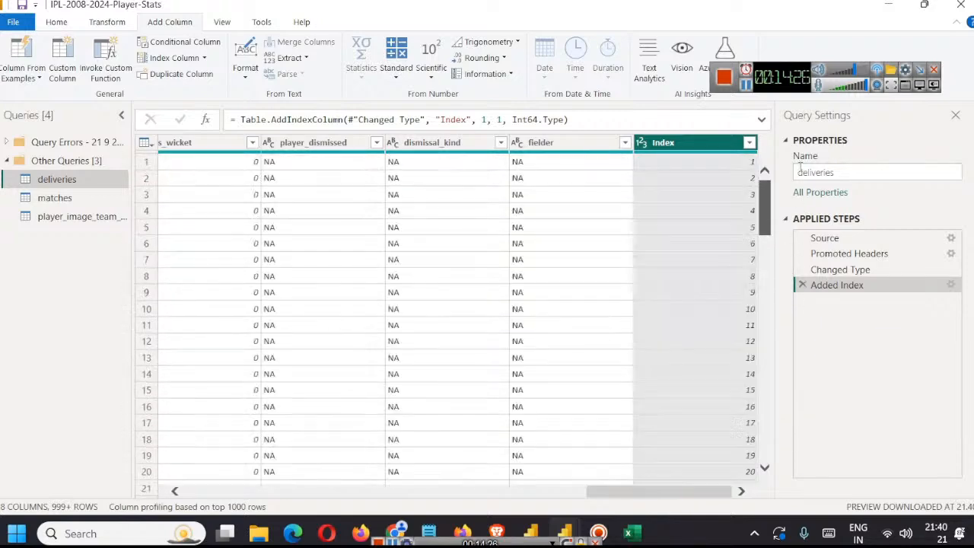
Step: Rename the deliveries query's Index column to bowlid
right_click(666, 147)
click(710, 432)
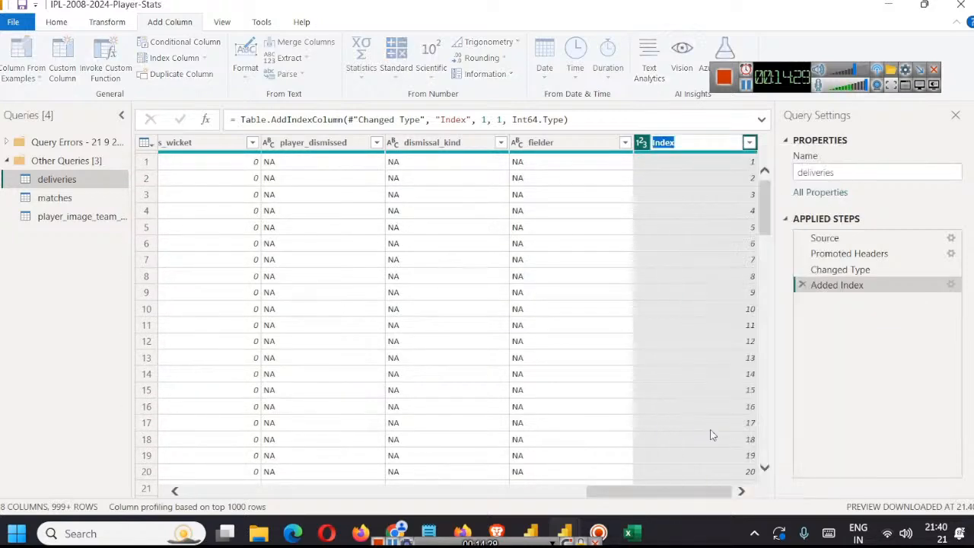
text(bow)
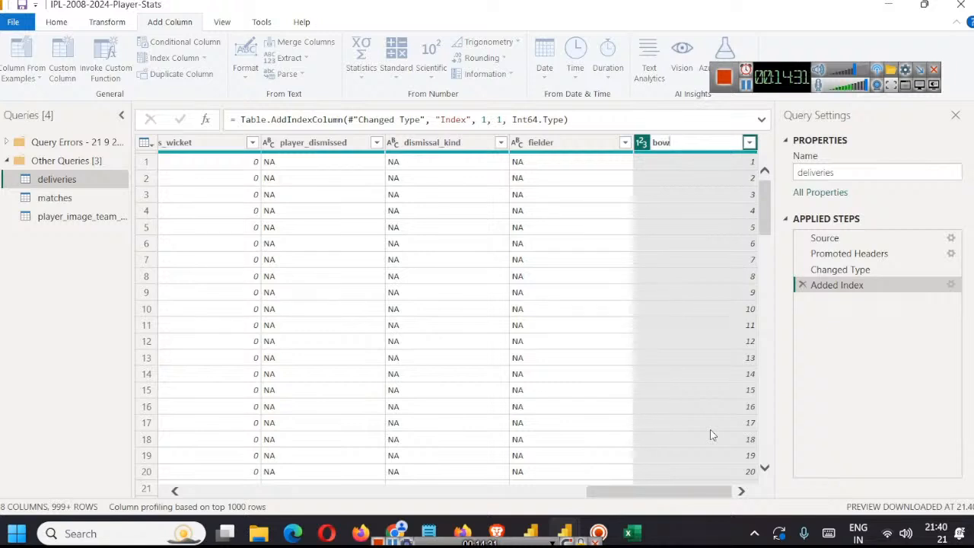
text(lid)
key(Return)
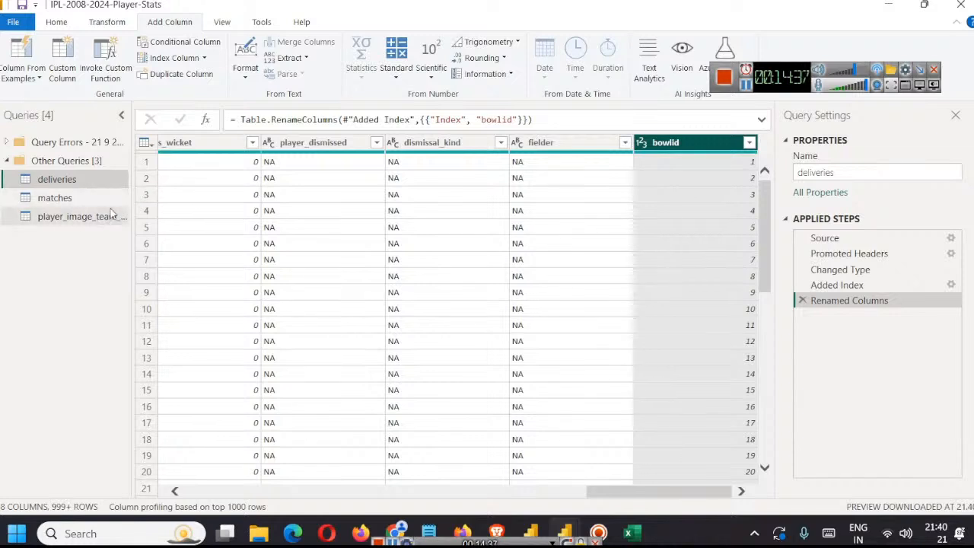
Step: Close the query editor with the changes applied and expand the deliveries table's field list
click(65, 21)
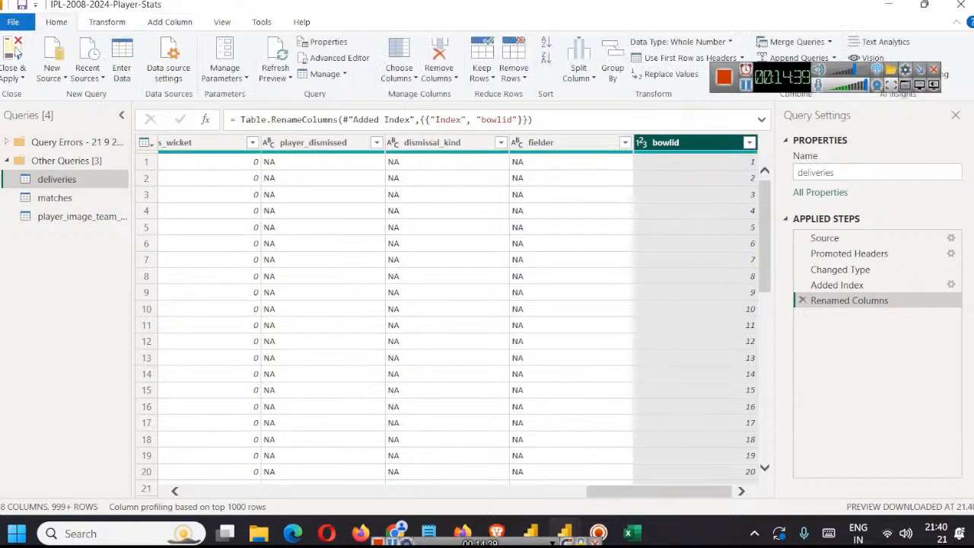
click(21, 78)
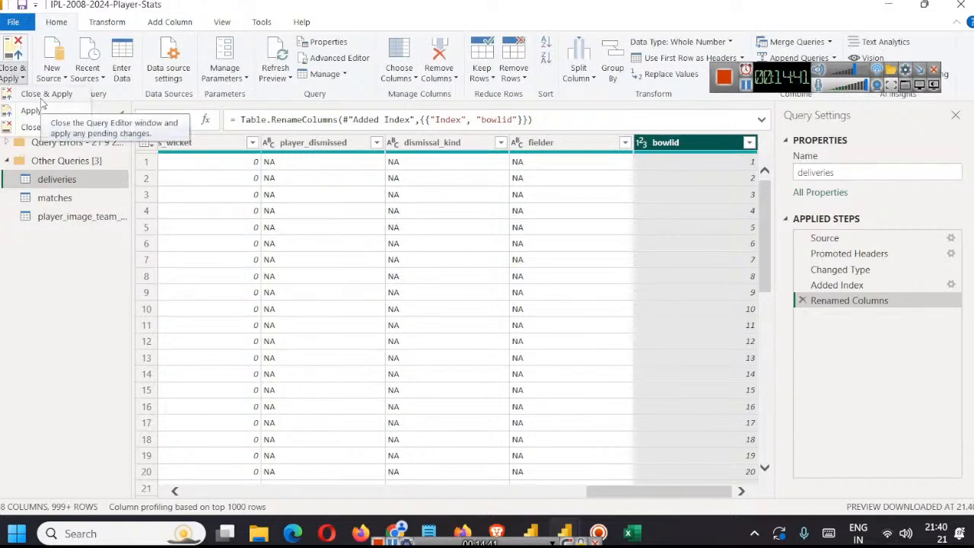
click(43, 96)
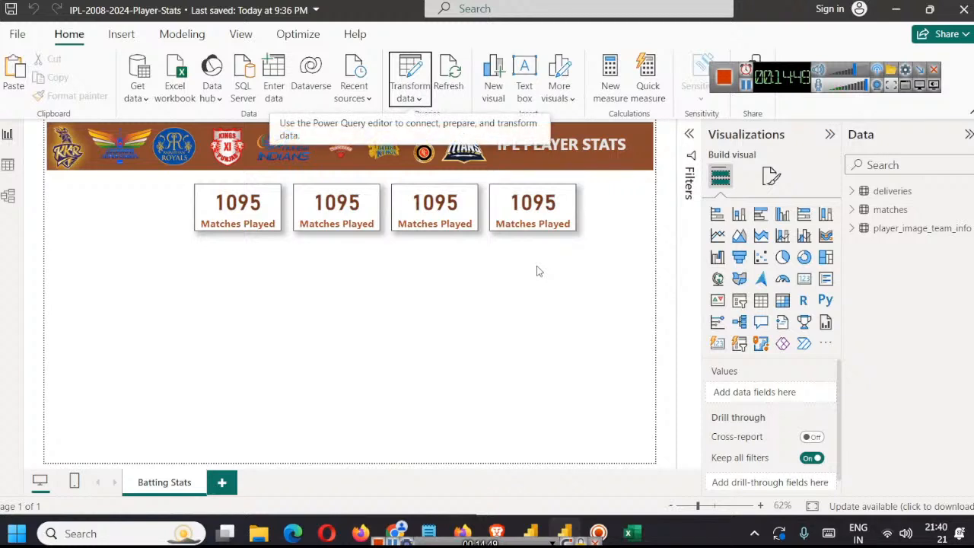
click(853, 193)
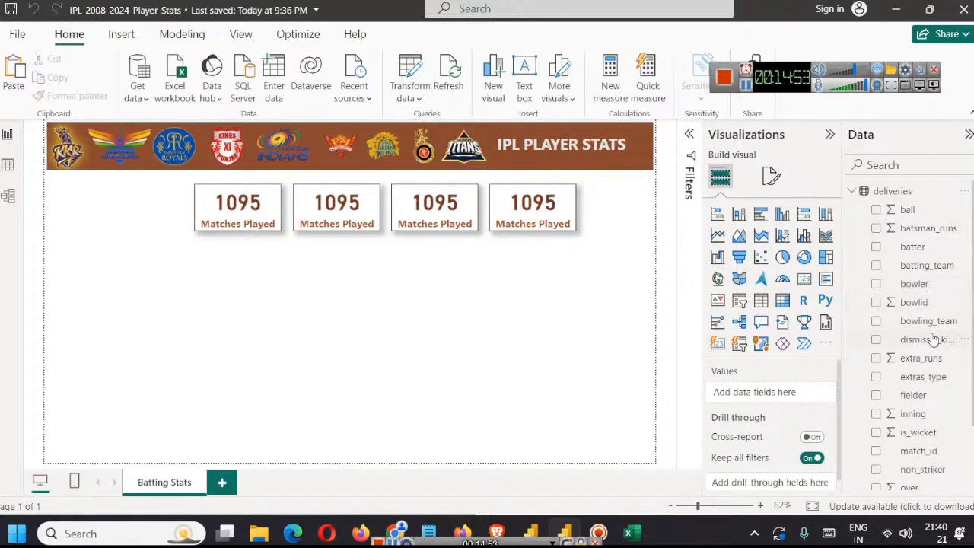
Step: Examine the deliveries table's rows, looking at the over, ball and bowlid columns
scroll(930, 333, down, 2)
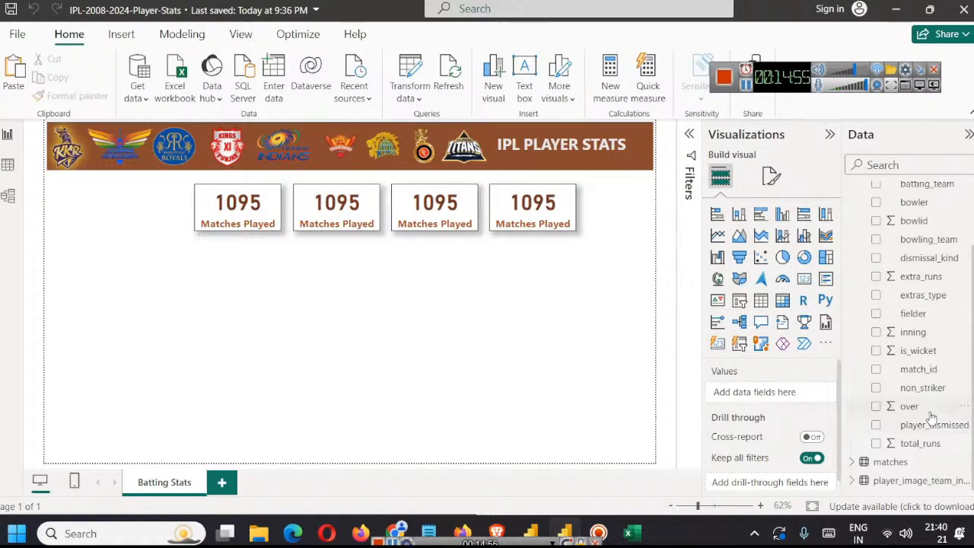
scroll(930, 415, up, 2)
click(7, 165)
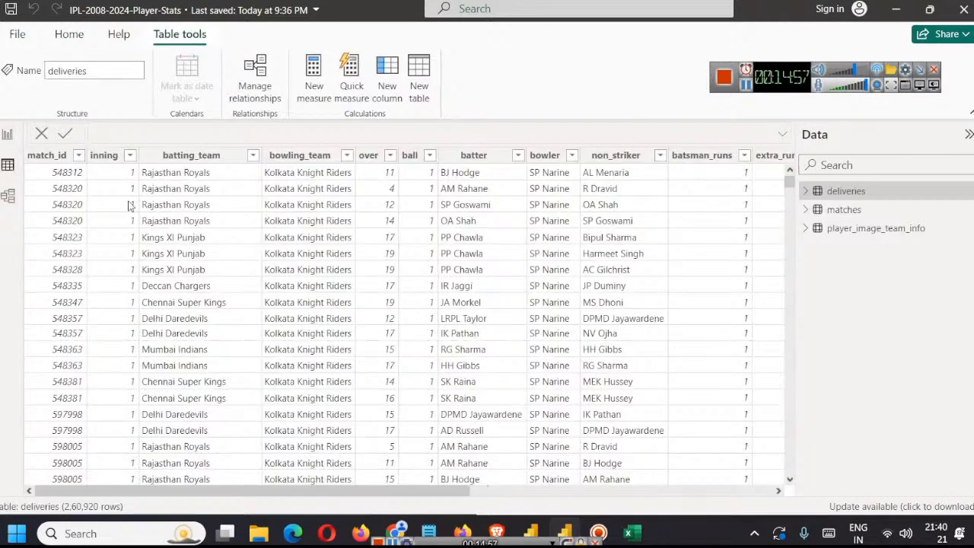
scroll(424, 244, down, 10)
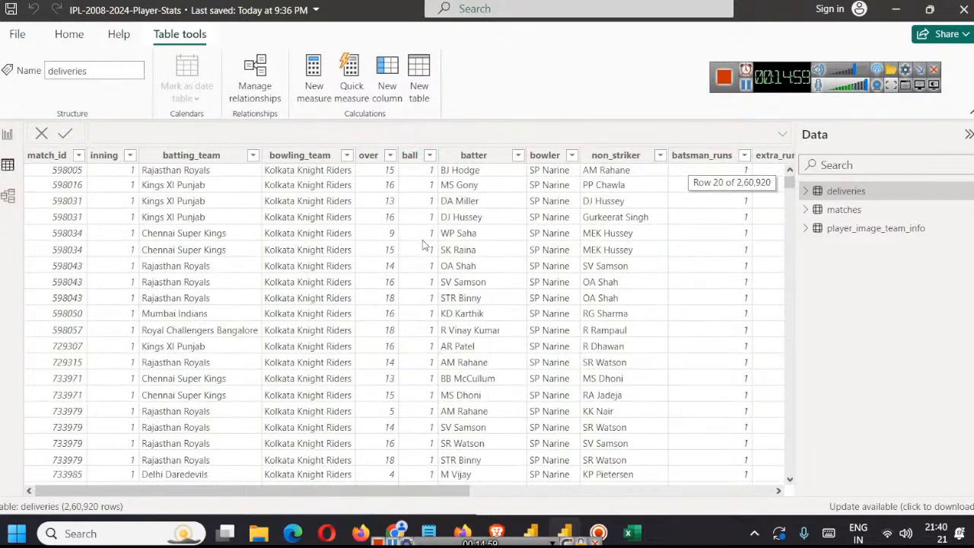
scroll(424, 244, up, 10)
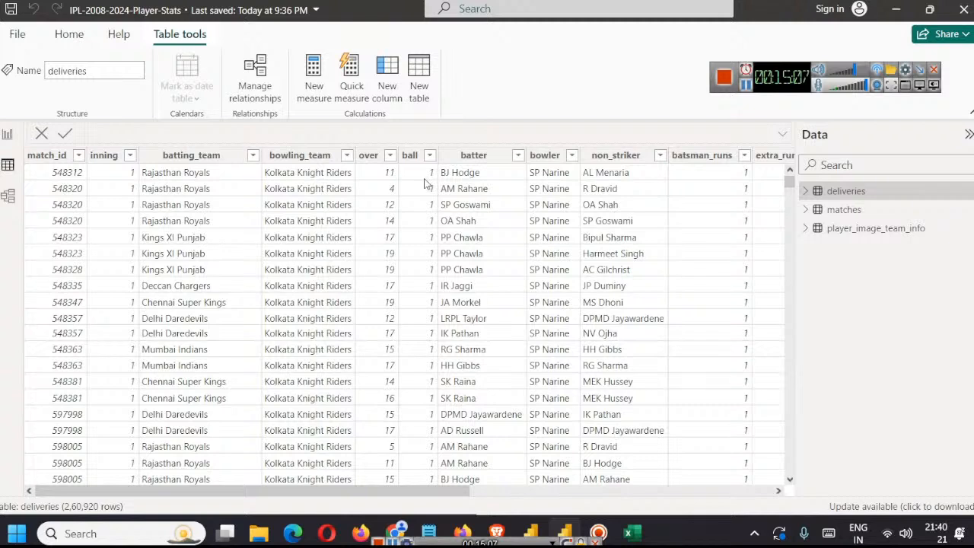
click(392, 176)
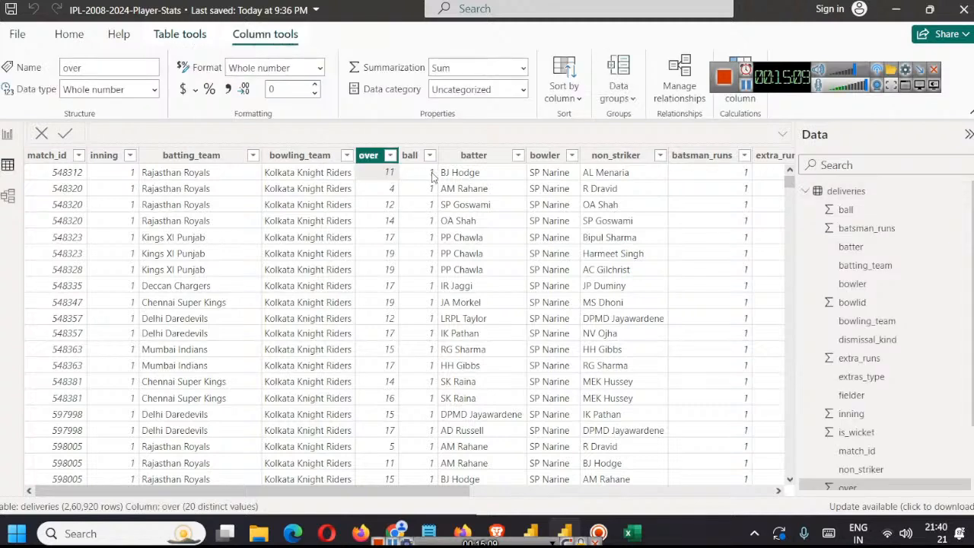
click(425, 180)
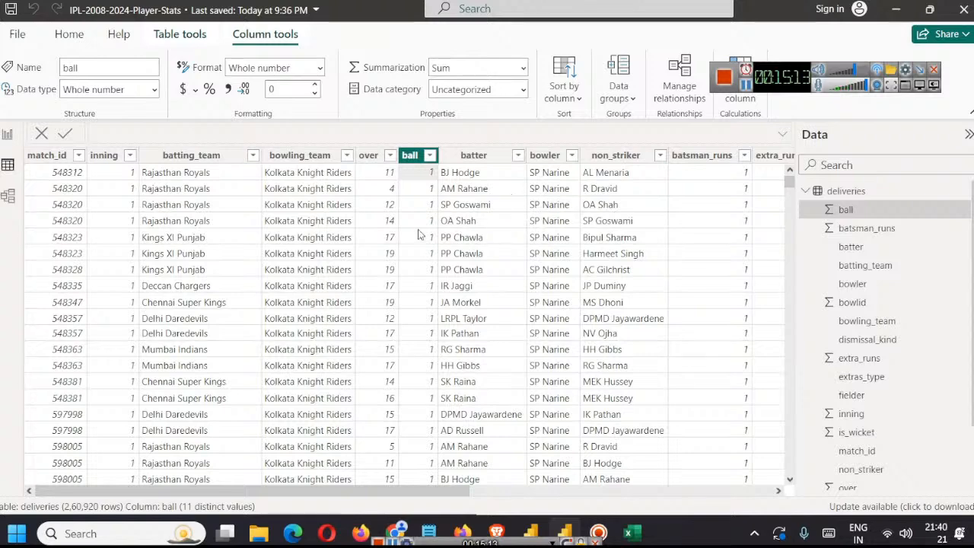
drag(467, 493, 770, 492)
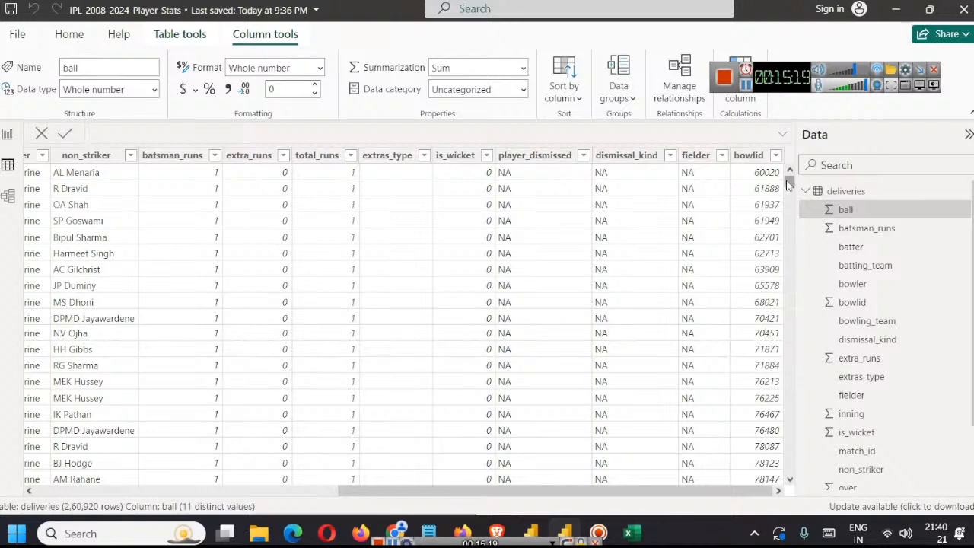
mouse_move(789, 181)
mouse_down()
mouse_move(789, 309)
mouse_move(789, 179)
mouse_up()
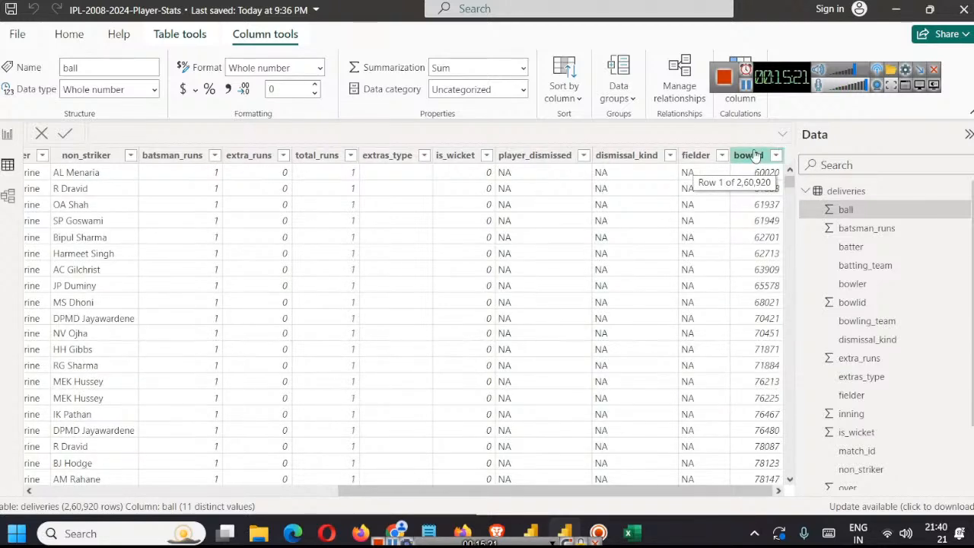
Step: Sort the deliveries table's data by bowlid in descending order
click(769, 156)
click(775, 156)
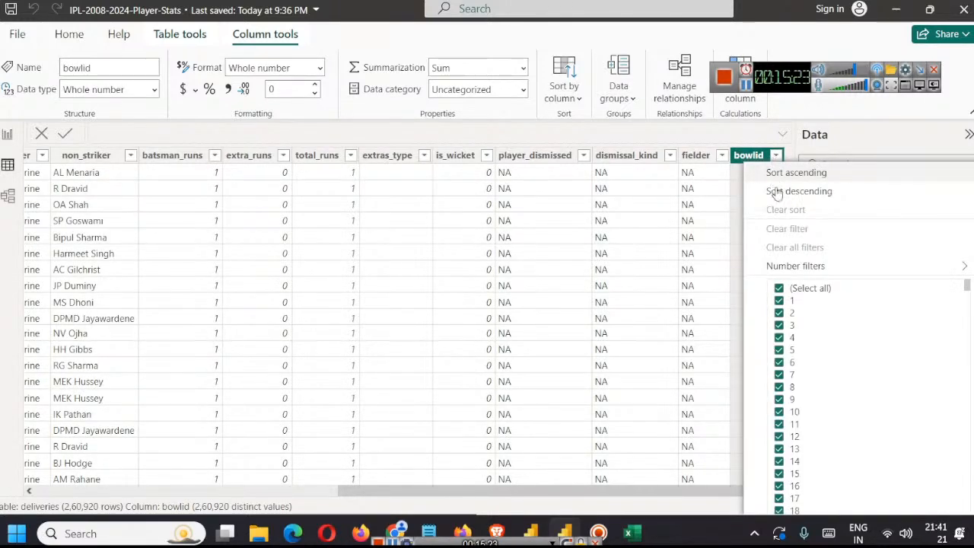
click(772, 191)
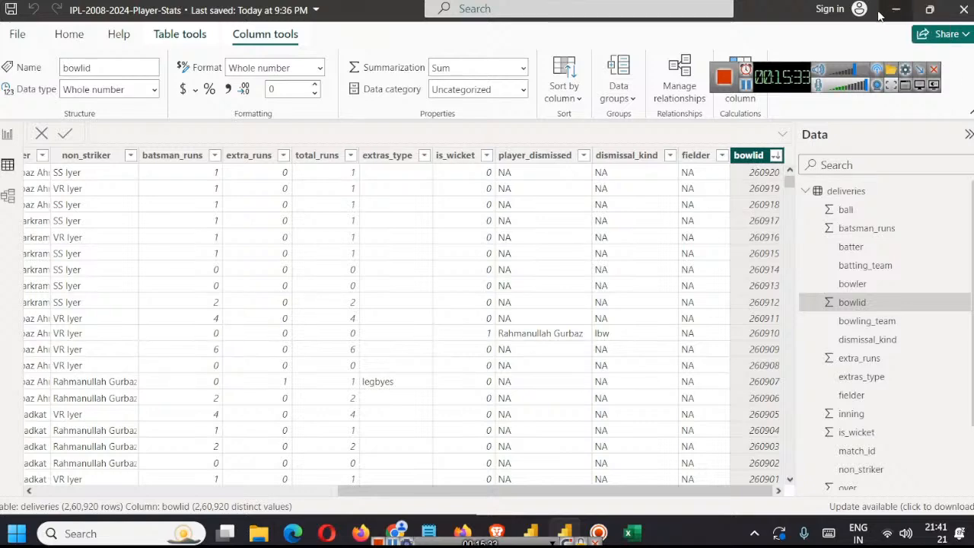
Step: On the Batting Stats page, replace the second card's Matches Played field with bowlid from the deliveries table
click(7, 134)
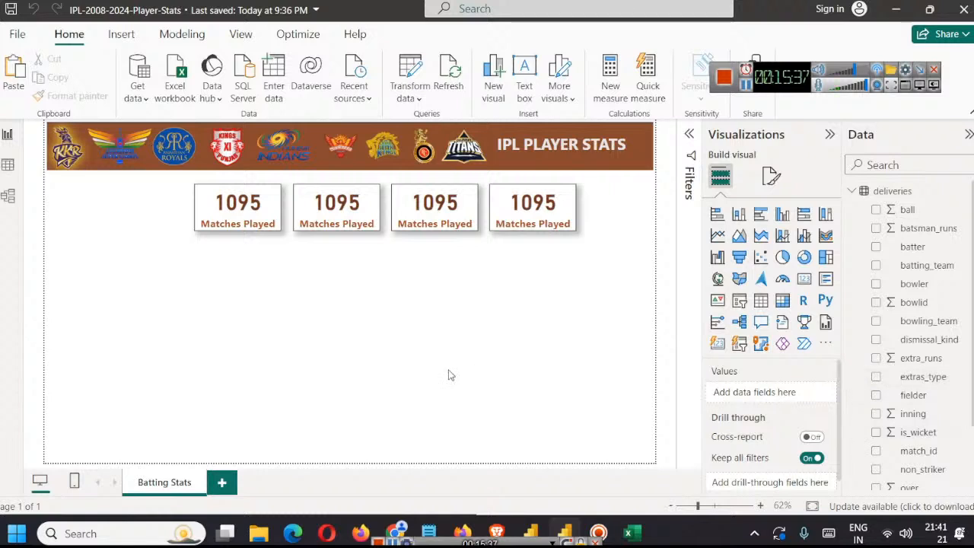
click(347, 211)
scroll(922, 320, down, 3)
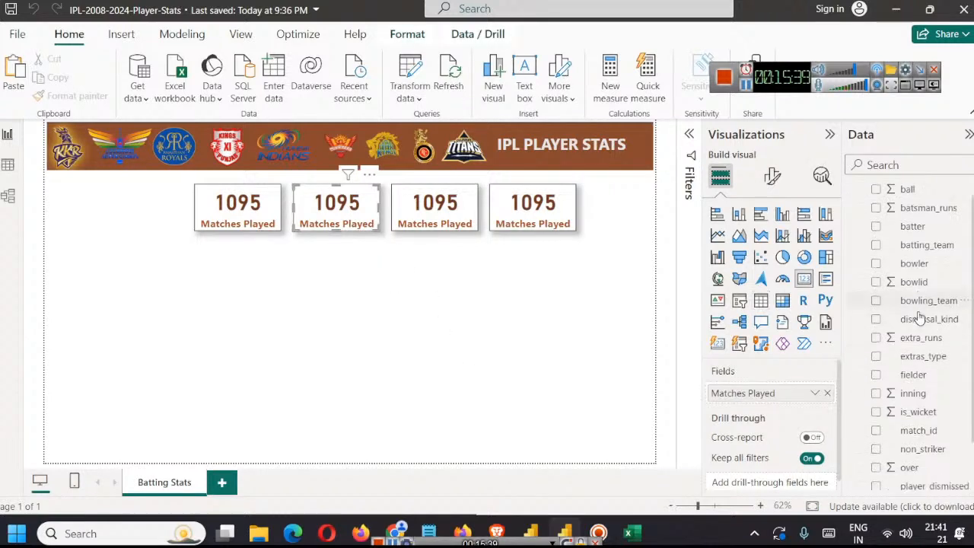
scroll(936, 416, up, 2)
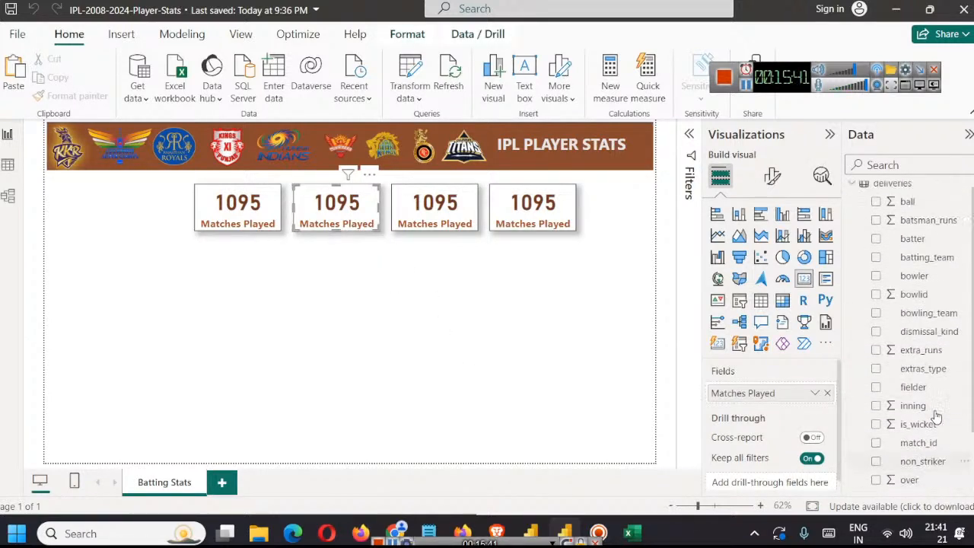
scroll(936, 415, down, 2)
scroll(937, 415, up, 2)
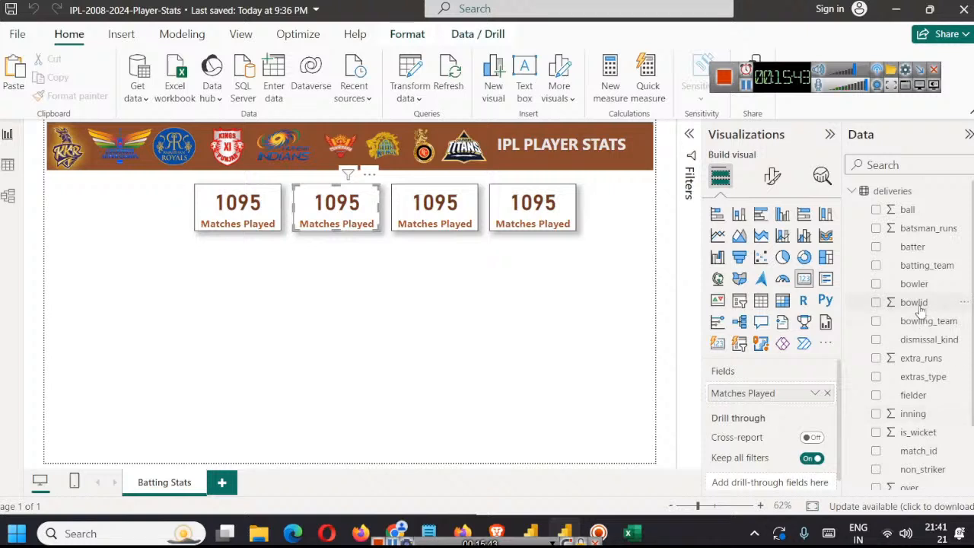
drag(919, 303, 867, 335)
click(828, 393)
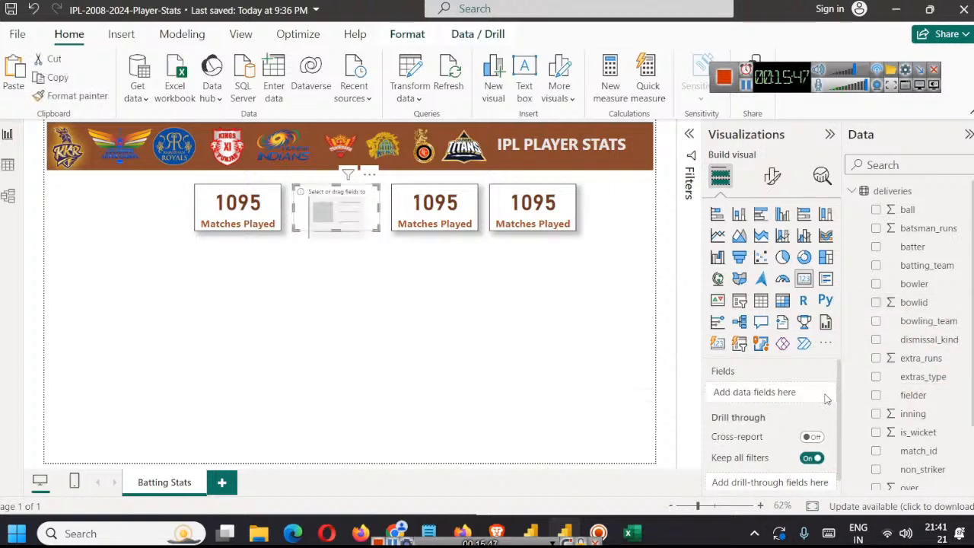
drag(917, 303, 753, 393)
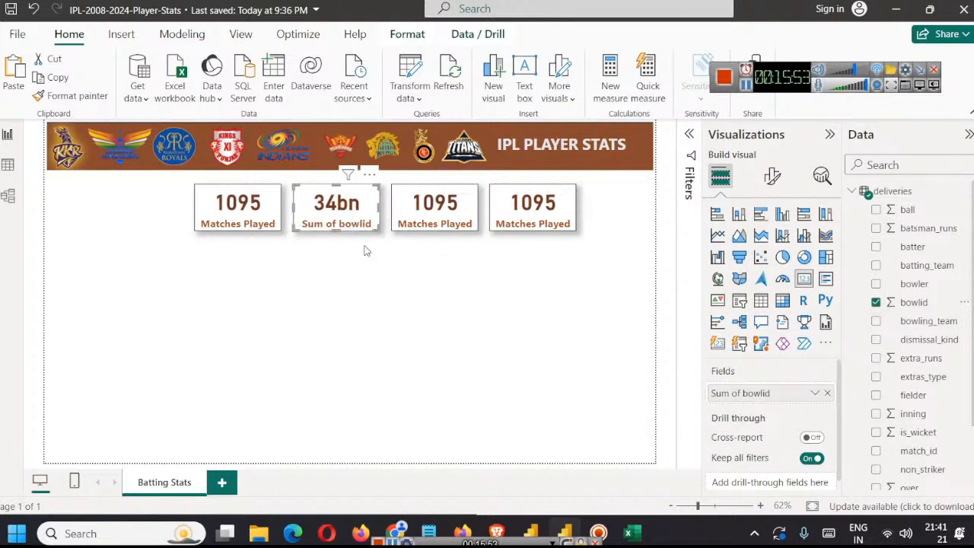
Step: Summarize the second card's bowlid field as Count (Distinct) and rename it Balls Faced for this visual
click(815, 393)
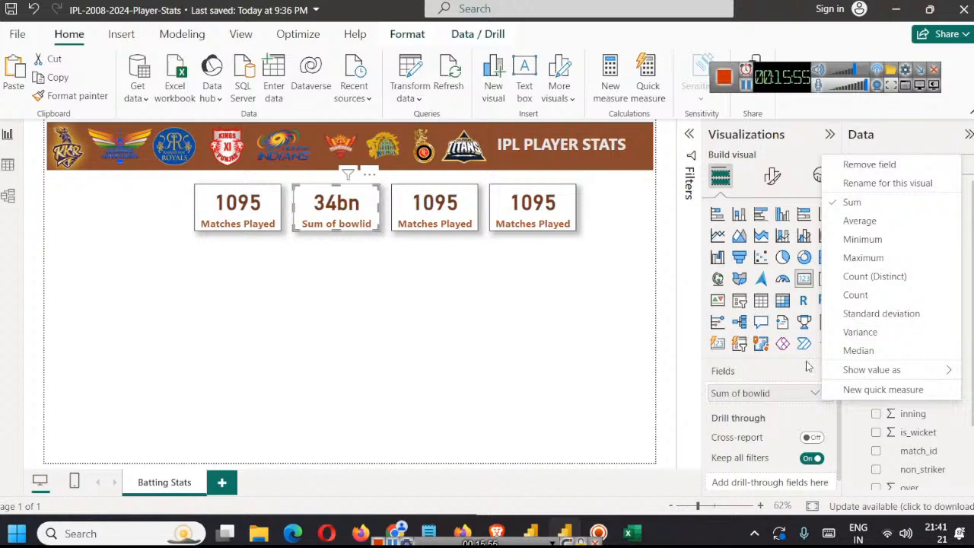
click(898, 295)
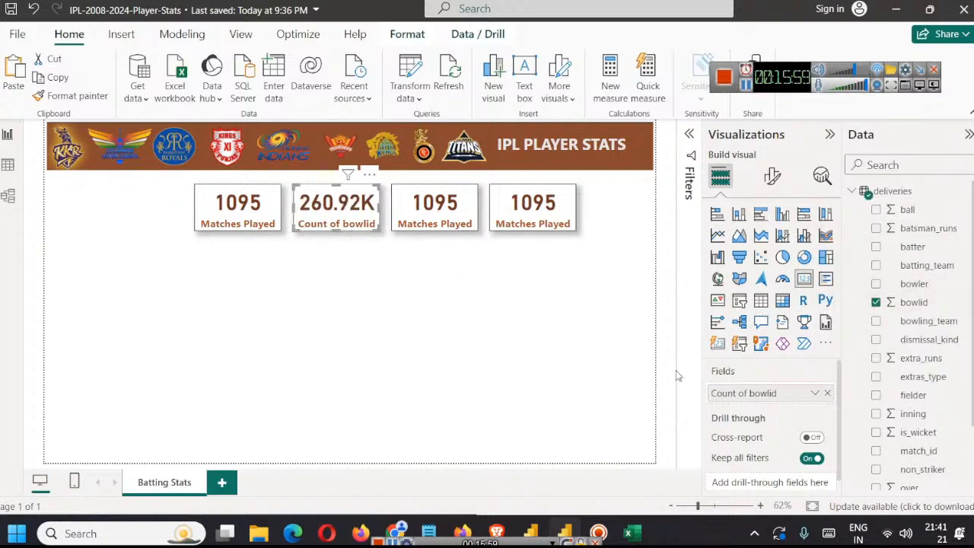
right_click(735, 393)
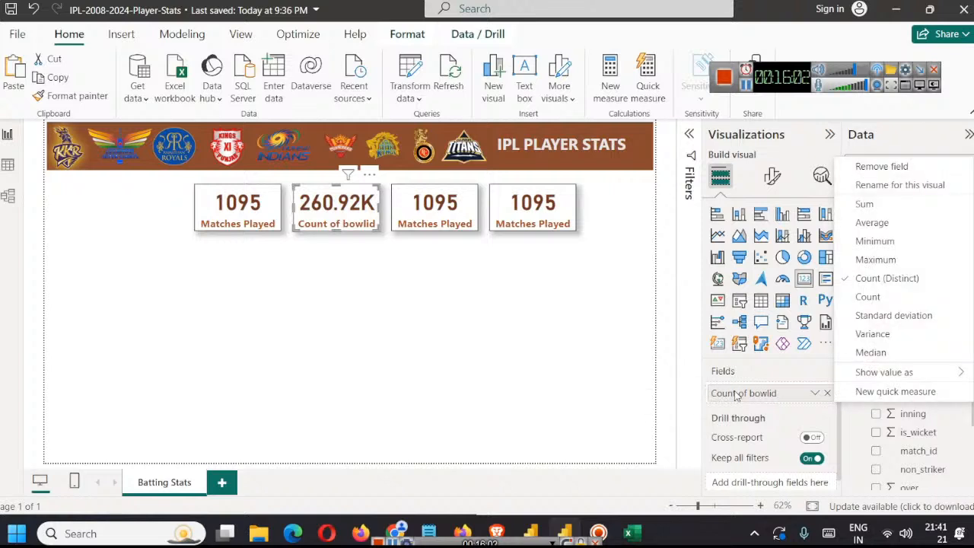
click(906, 186)
text(Bal)
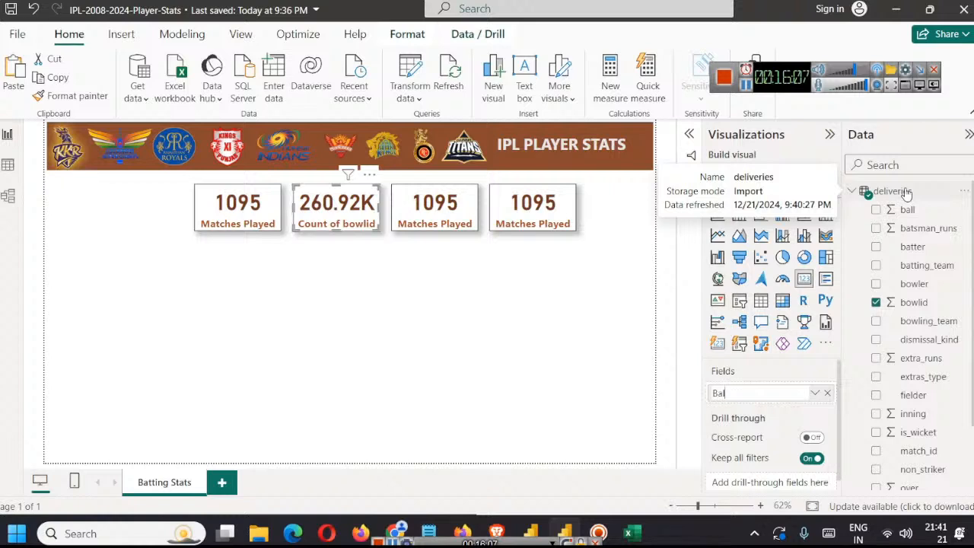
text(ls Faced)
key(Return)
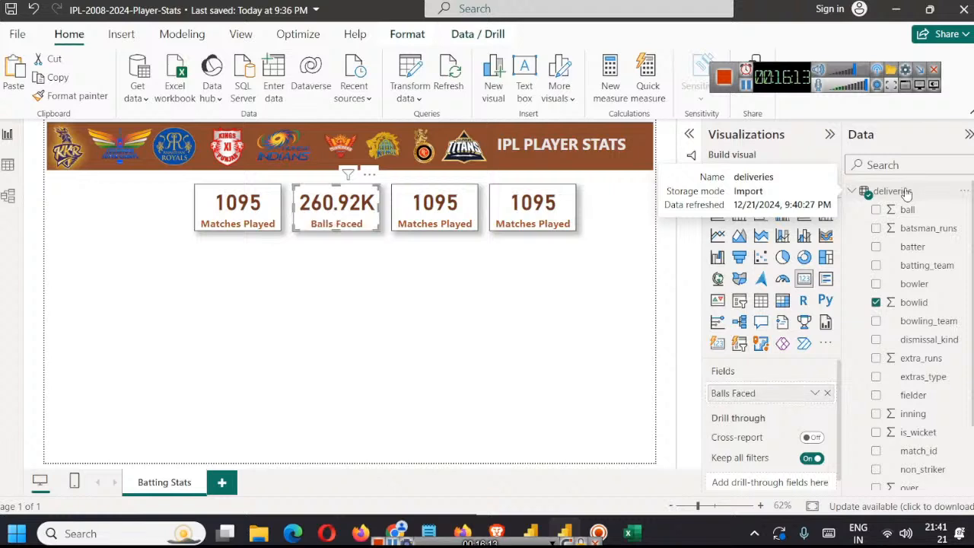
click(388, 299)
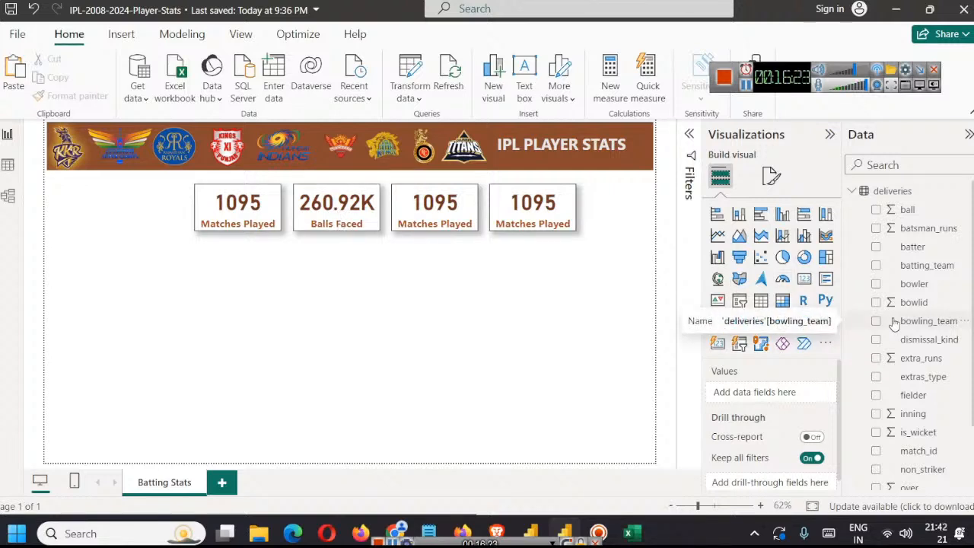
Step: Examine the batsman_runs column in the deliveries table's data
click(924, 228)
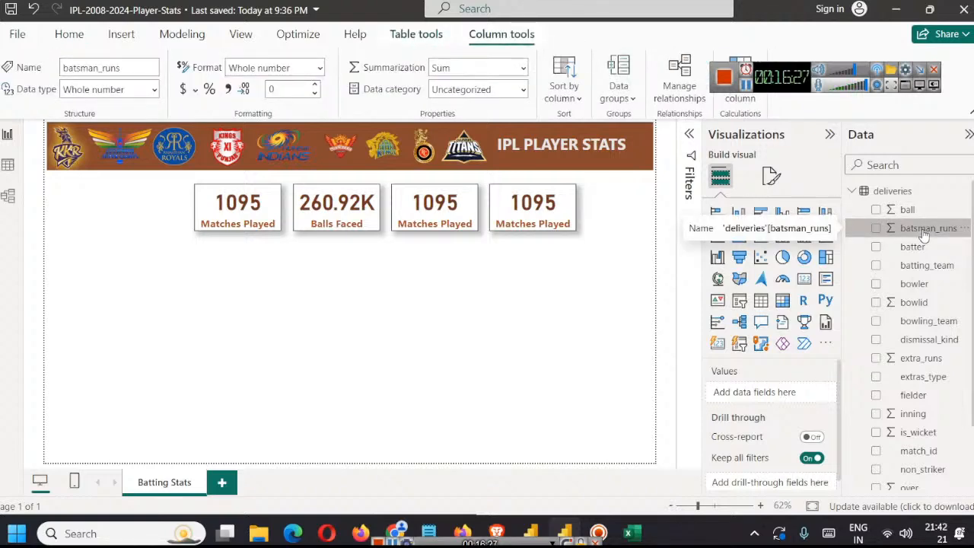
click(8, 166)
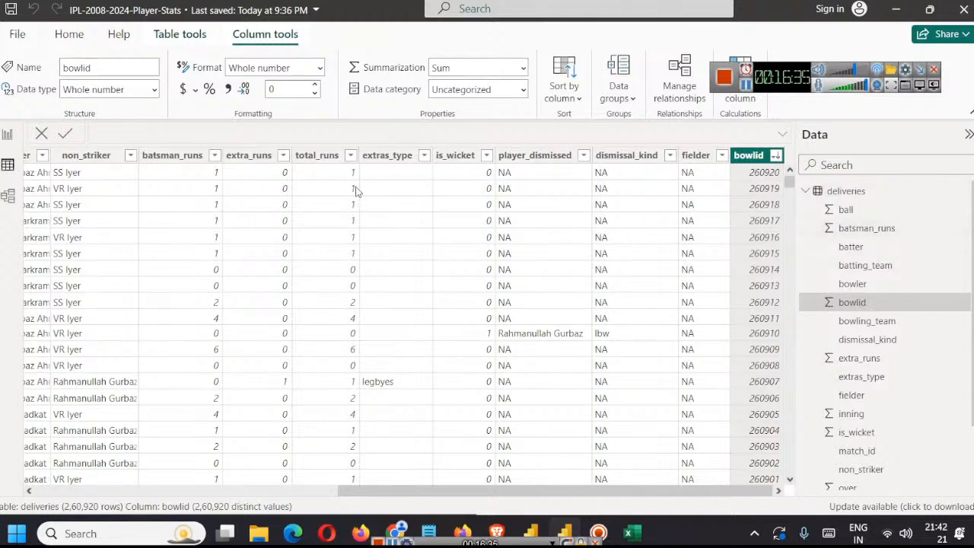
click(170, 156)
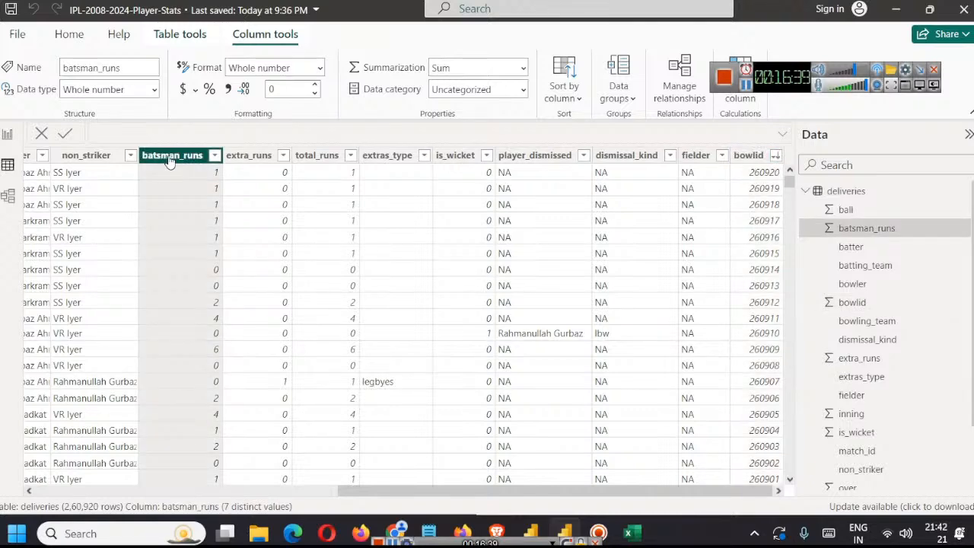
Step: Replace the third card's Matches Played field with the sum of batsman_runs and rename it Runs for this visual
click(8, 135)
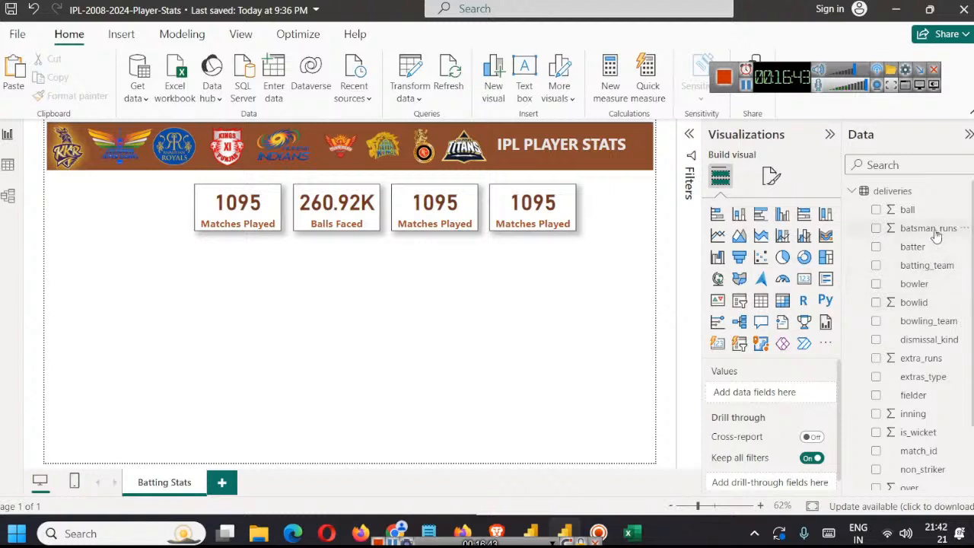
click(433, 222)
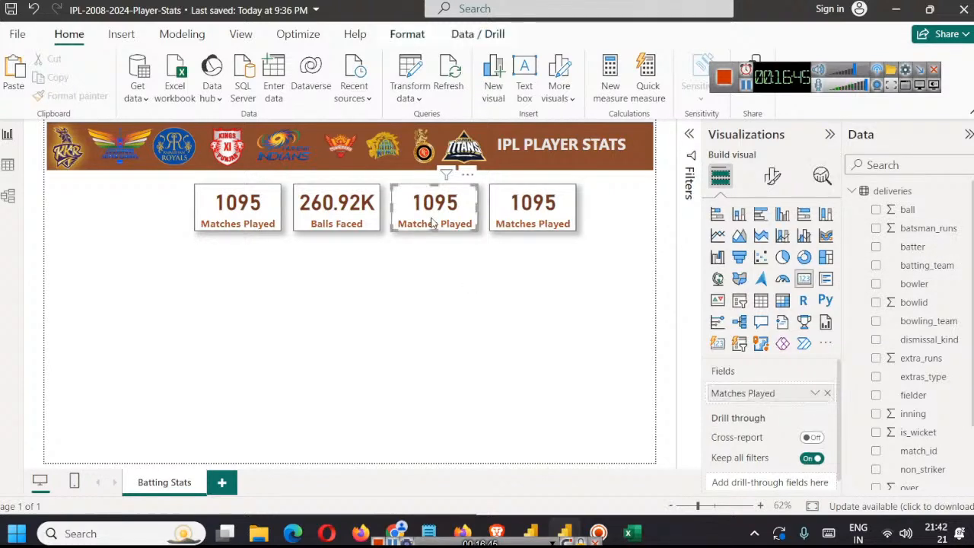
click(828, 392)
drag(925, 231, 786, 395)
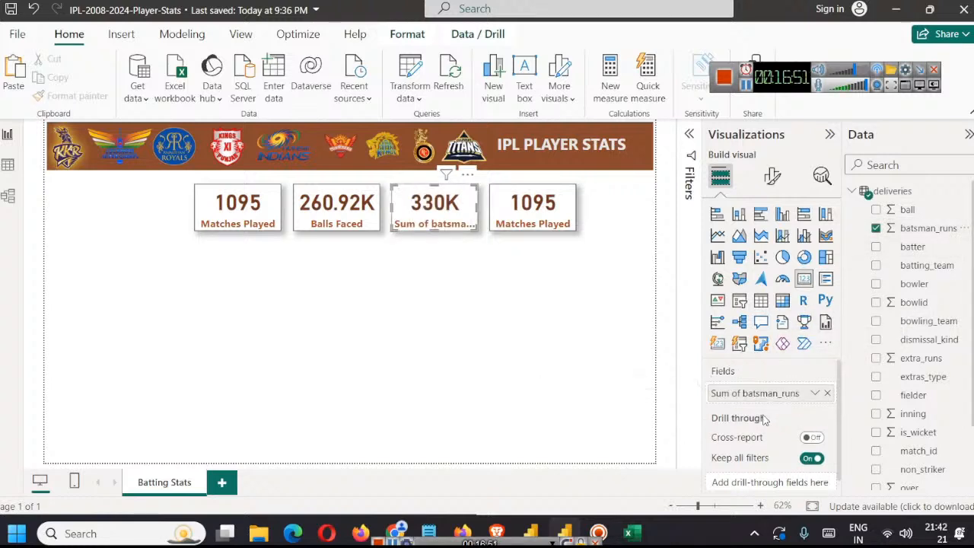
right_click(760, 398)
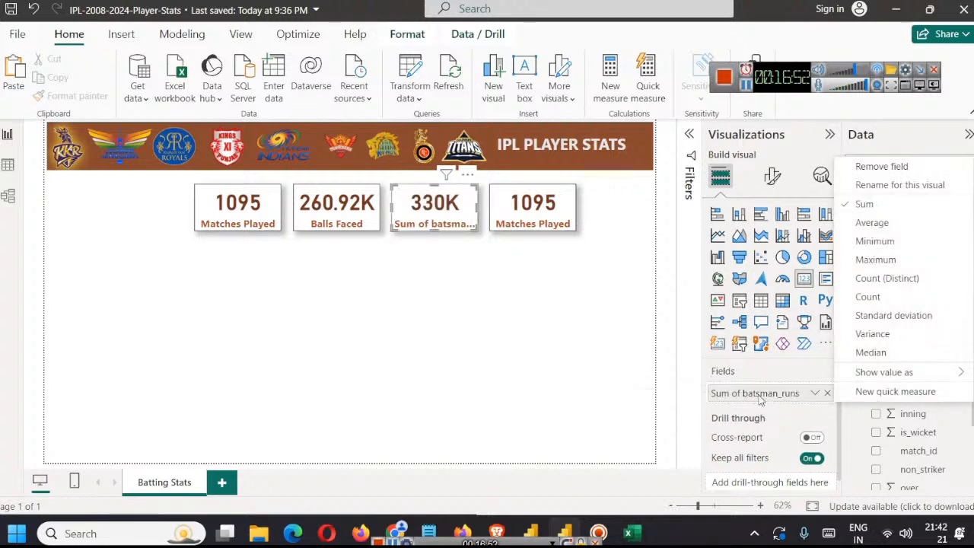
click(889, 185)
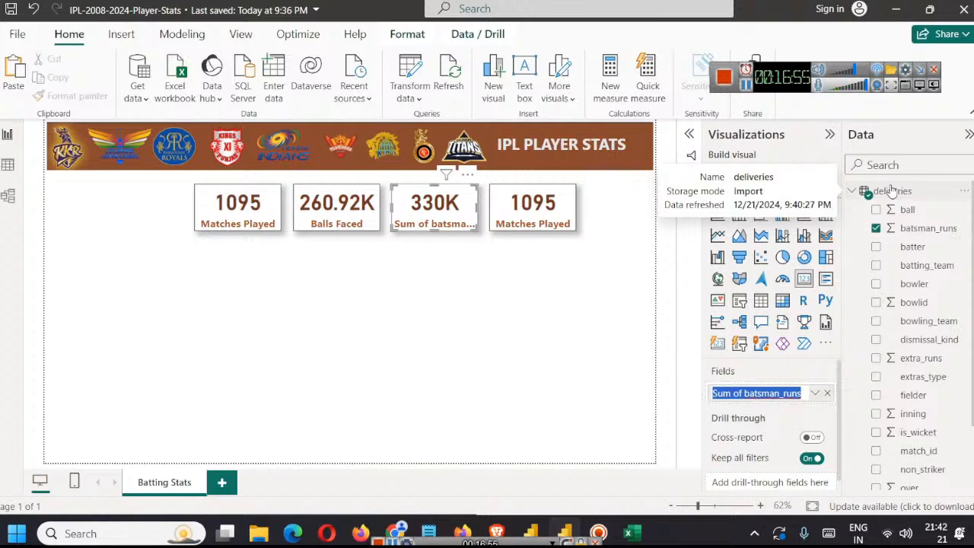
text(Ru)
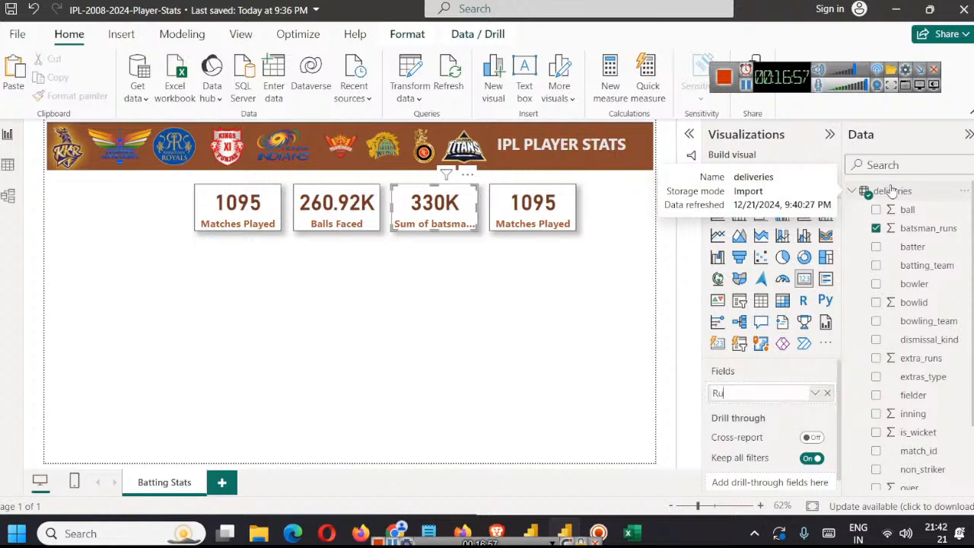
key(Return)
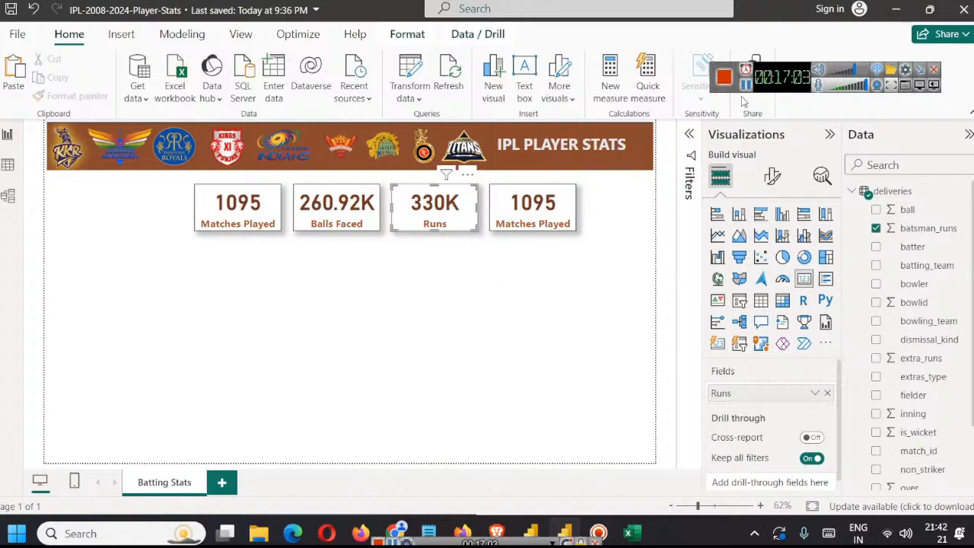
Step: Replace the fourth card's Matches Played field with the sum of is_wicket from the deliveries table
click(8, 165)
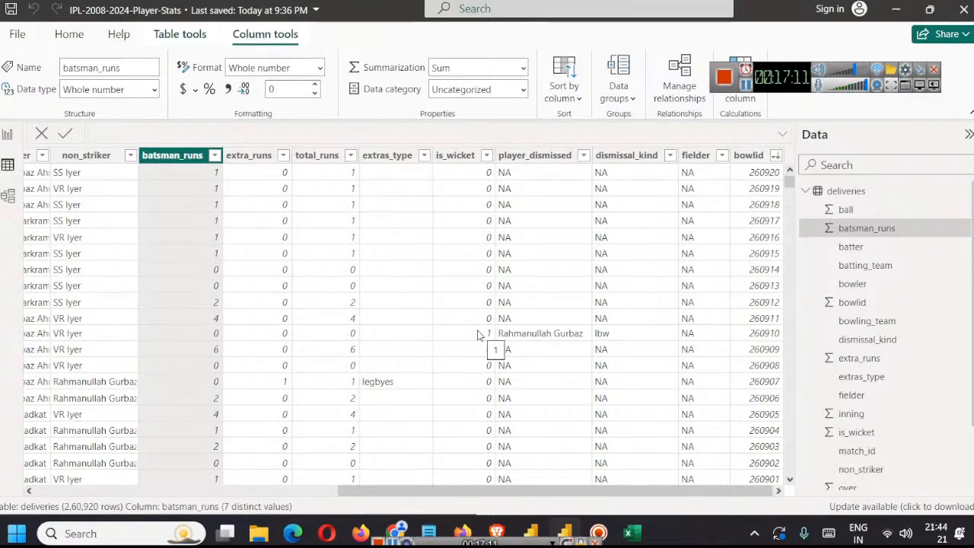
click(8, 136)
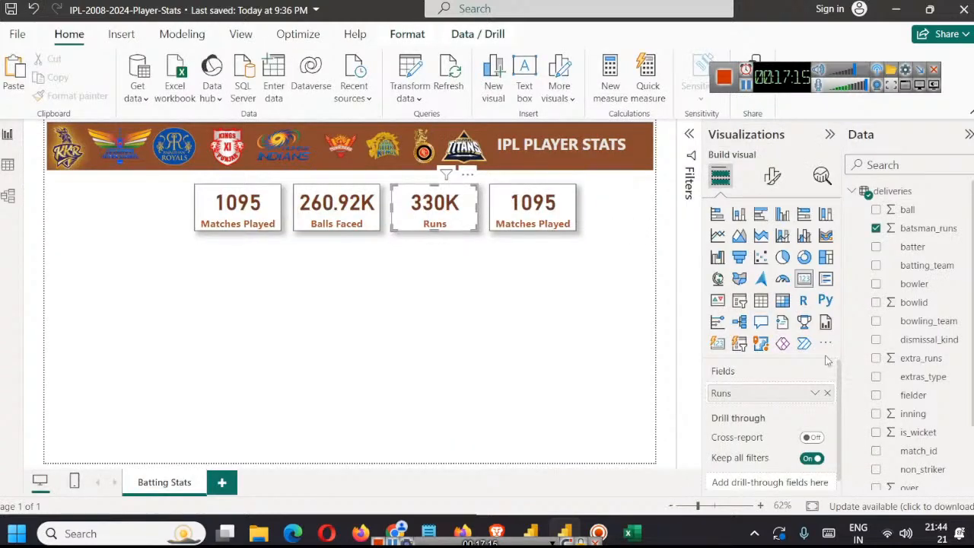
click(573, 222)
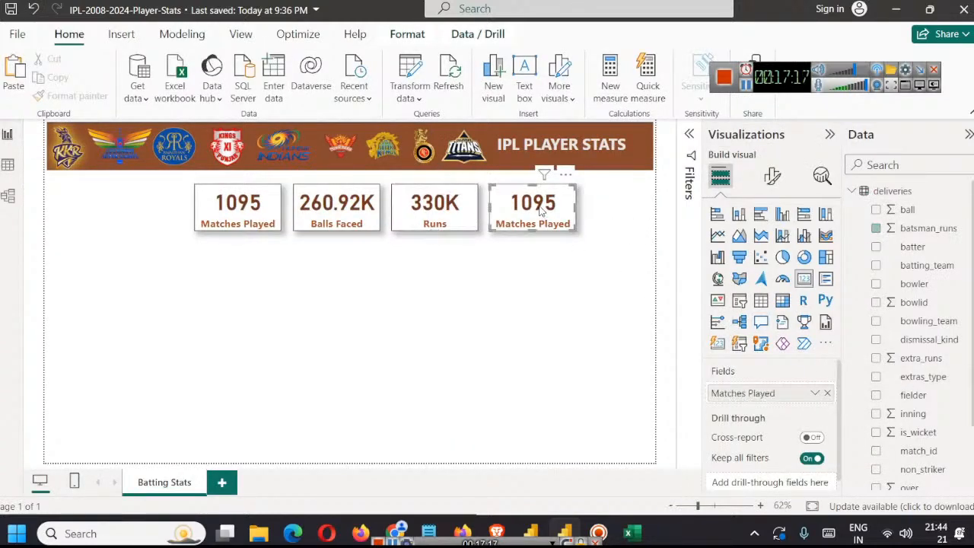
click(828, 393)
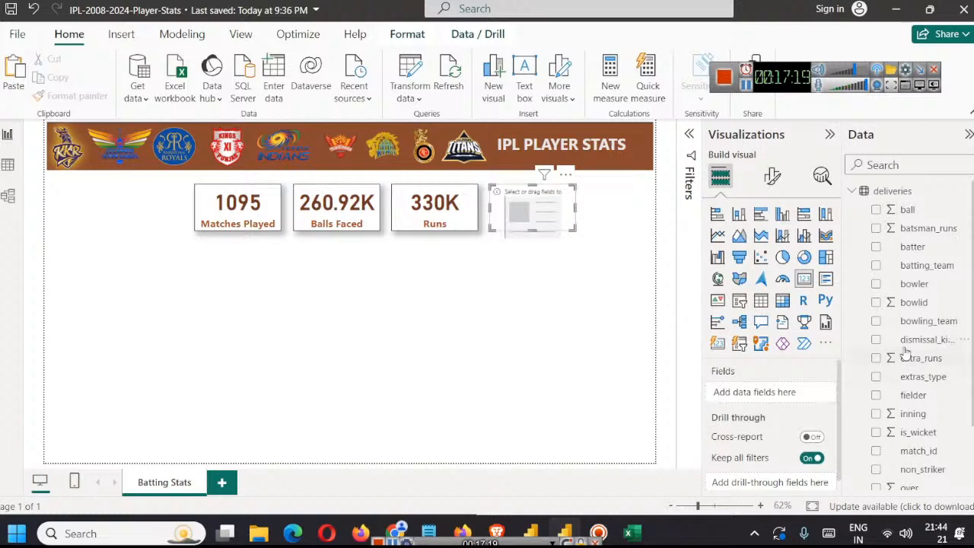
scroll(970, 329, down, 1)
scroll(970, 329, down, 3)
drag(918, 350, 759, 401)
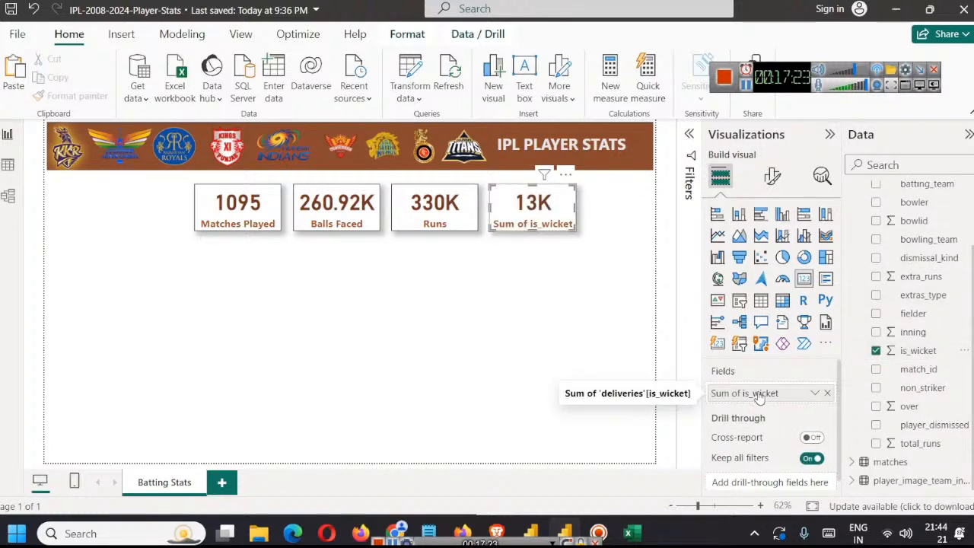
Step: Rename the fourth card's is_wicket field as Dismissed for this visual and deselect the card
right_click(759, 397)
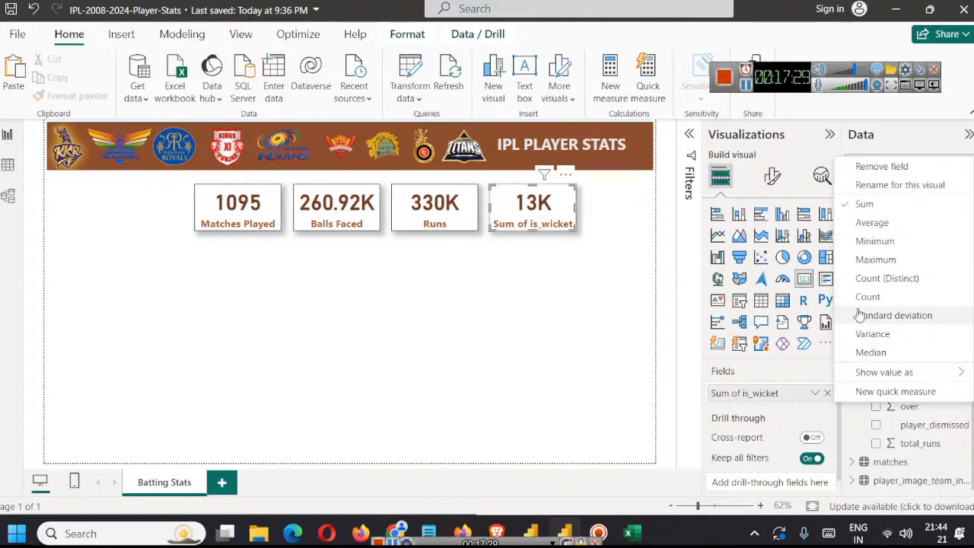
click(942, 185)
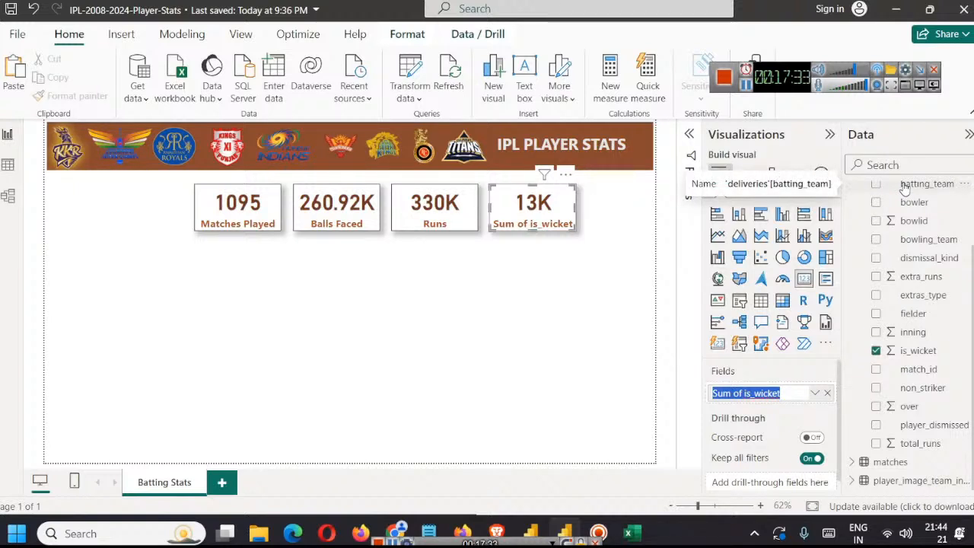
text(Dism)
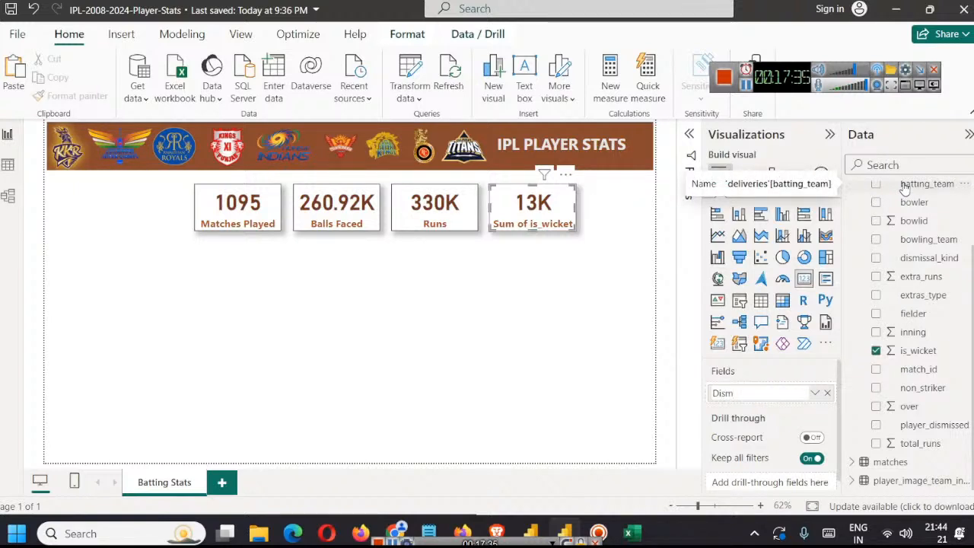
text(issed)
key(Return)
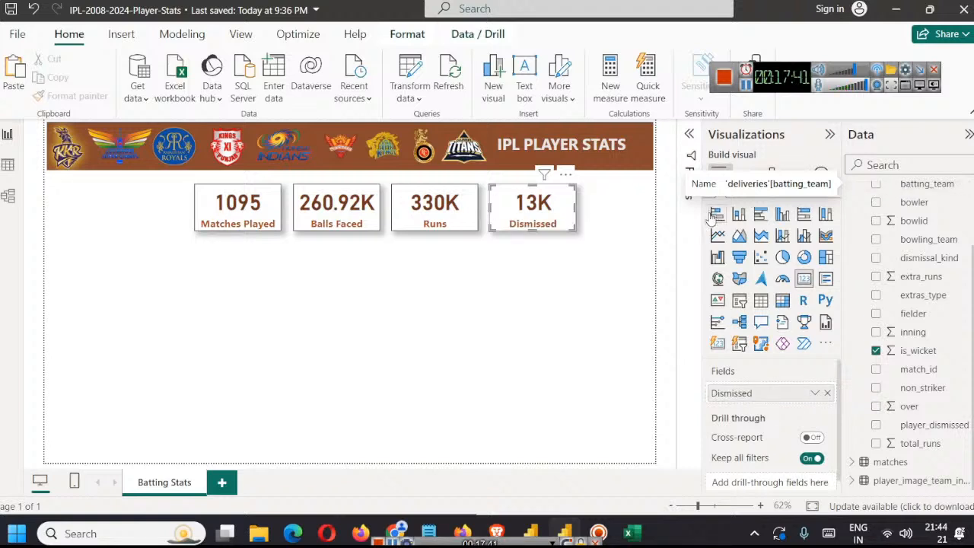
click(457, 287)
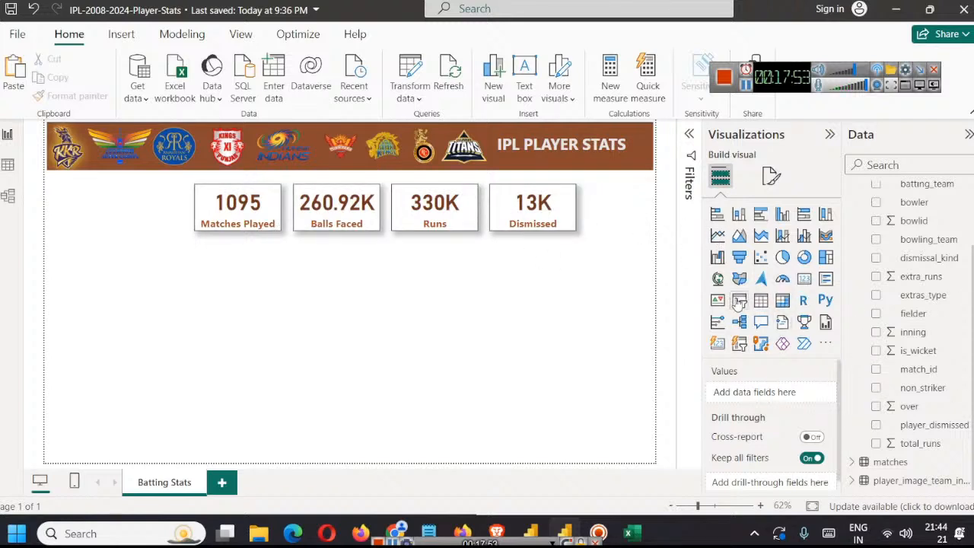
Step: Add a slicer and shape it into a tall, narrow box below the banner, beside the Matches Played card
click(740, 303)
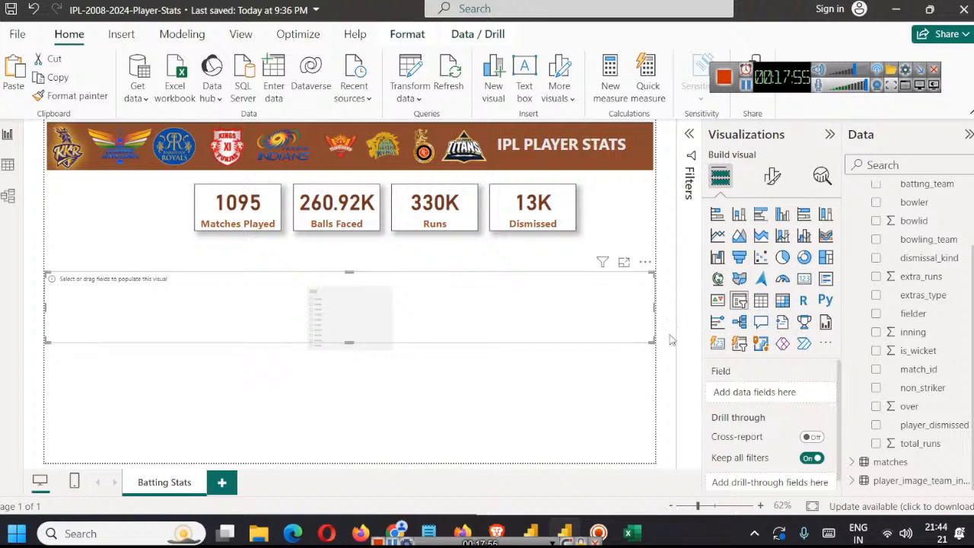
drag(655, 307, 188, 320)
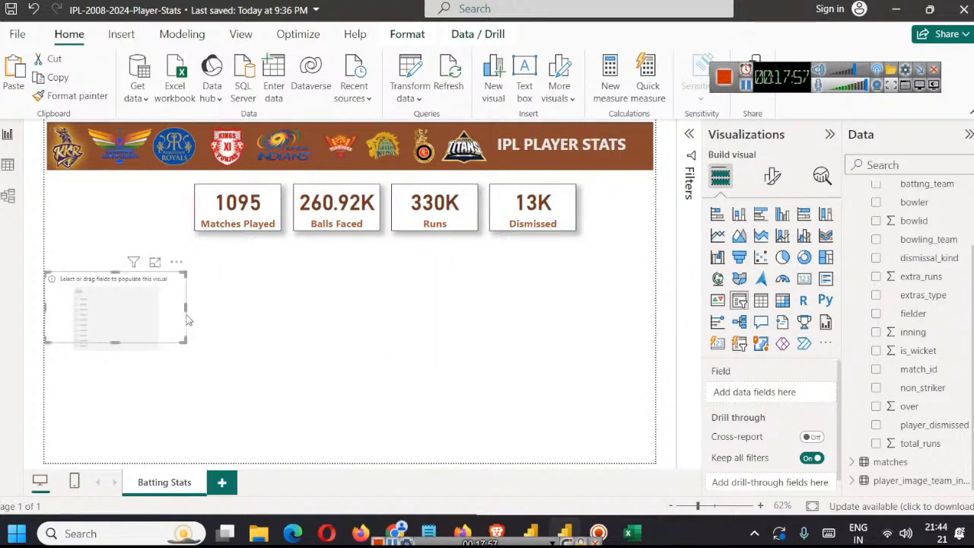
drag(96, 303, 96, 215)
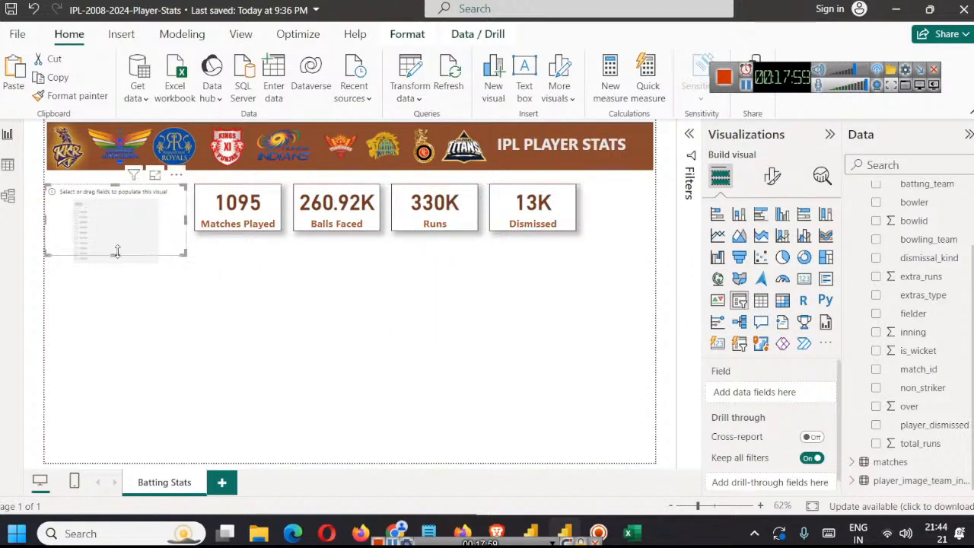
drag(114, 251, 142, 396)
click(175, 305)
drag(187, 291, 152, 292)
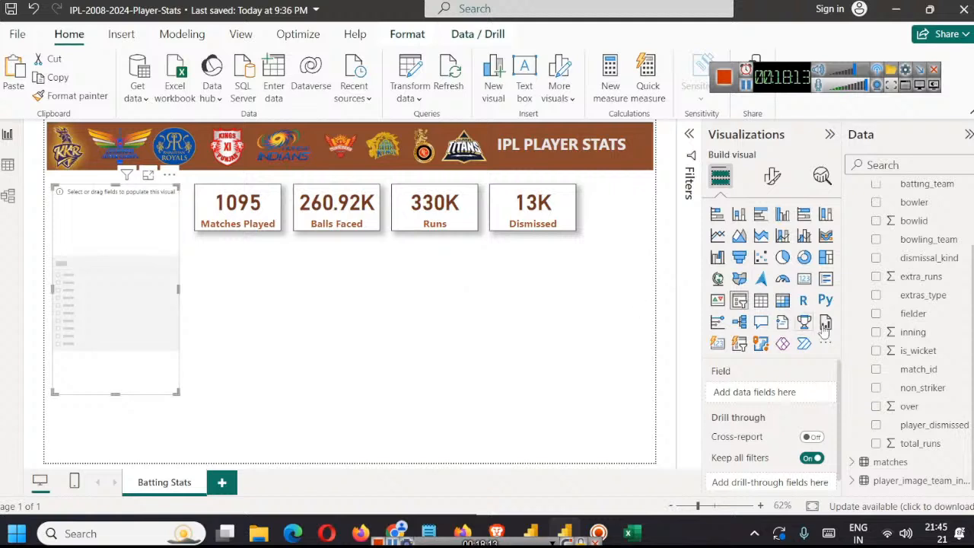
Step: Check the batter column in the deliveries data and assign the batter field to the slicer
scroll(929, 358, up, 3)
scroll(904, 293, down, 3)
scroll(939, 399, up, 3)
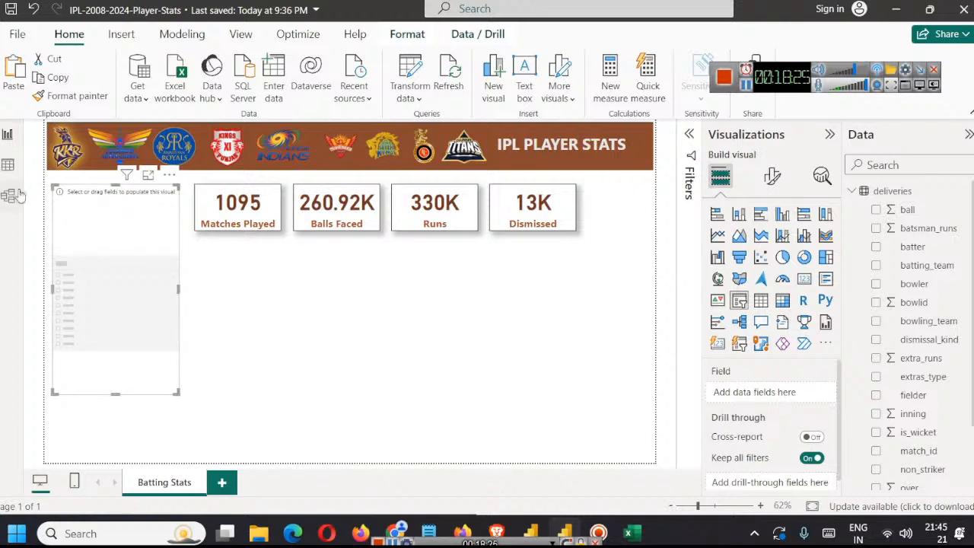
click(8, 165)
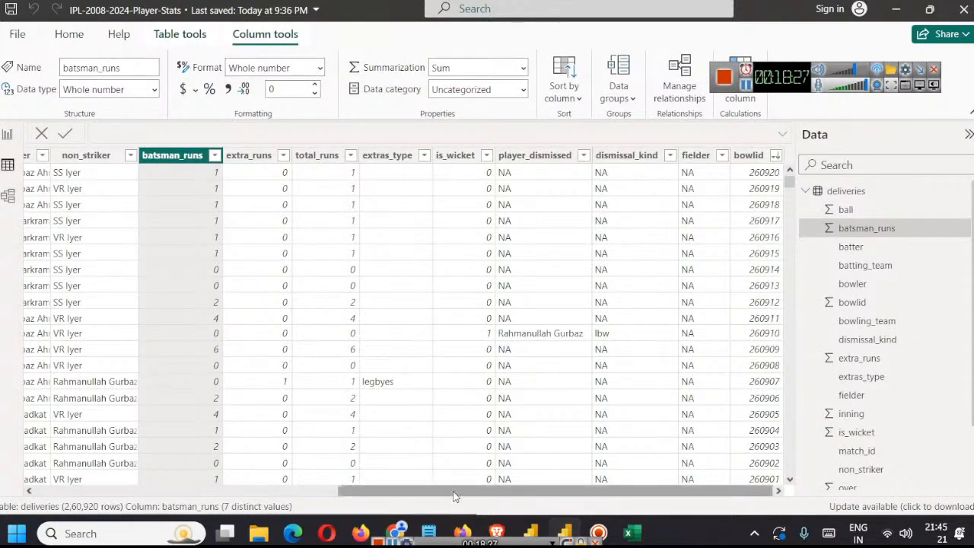
drag(398, 491, 84, 497)
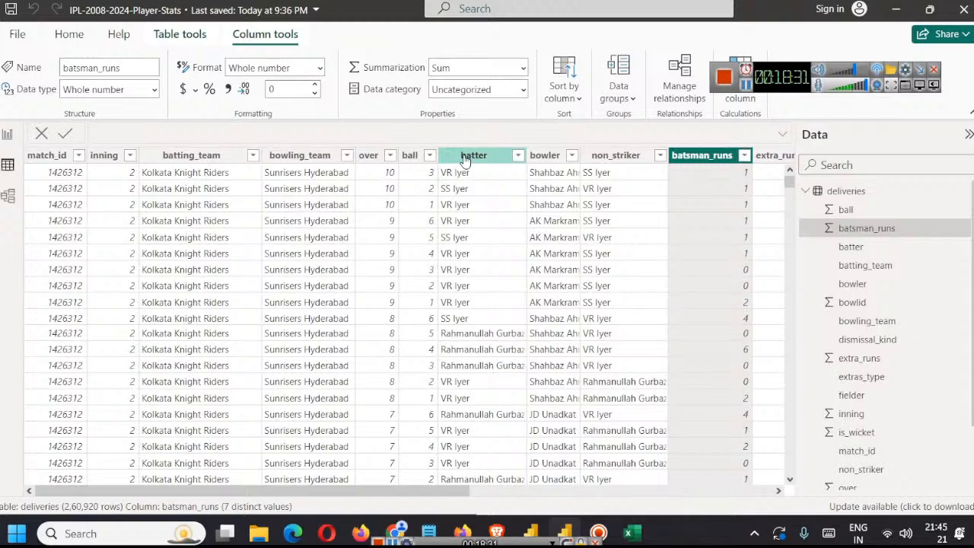
click(8, 135)
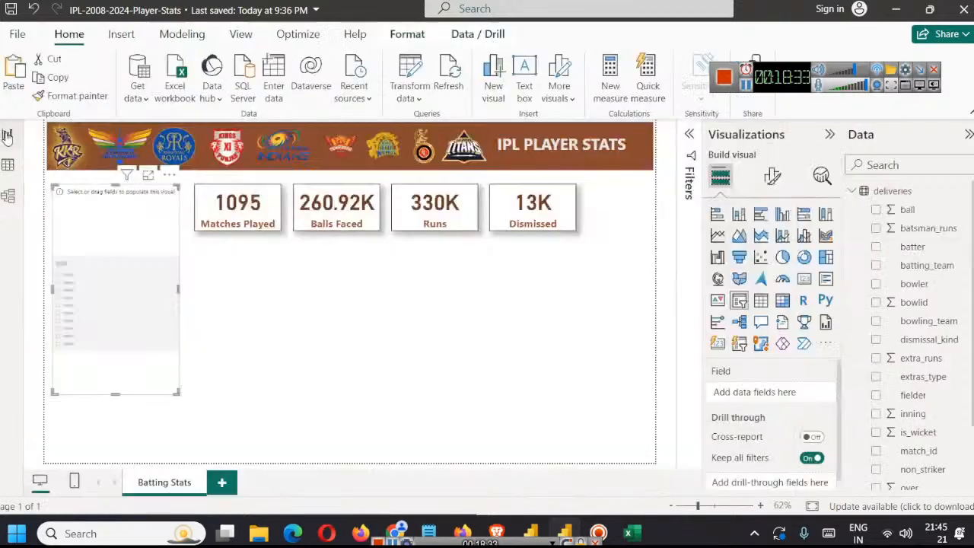
drag(910, 248, 752, 394)
scroll(105, 246, down, 2)
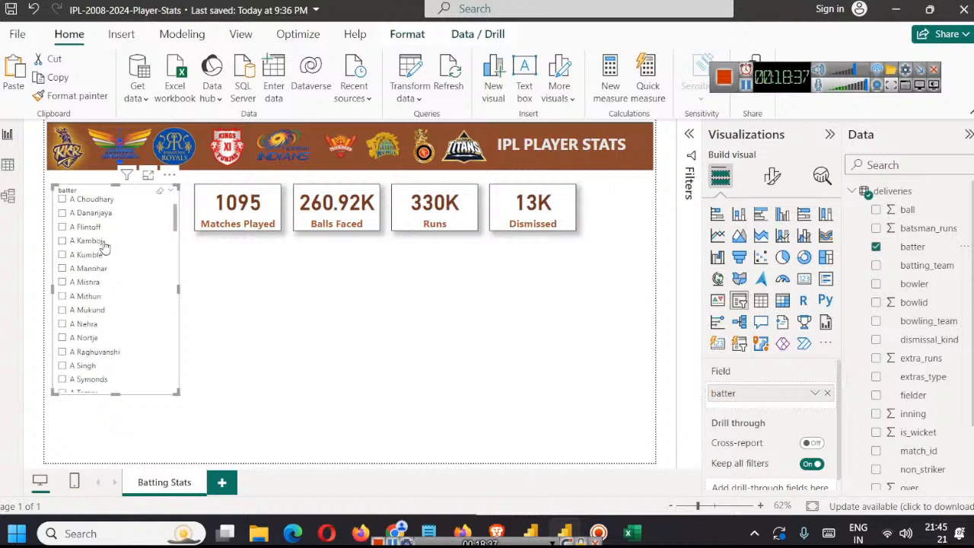
scroll(105, 246, down, 10)
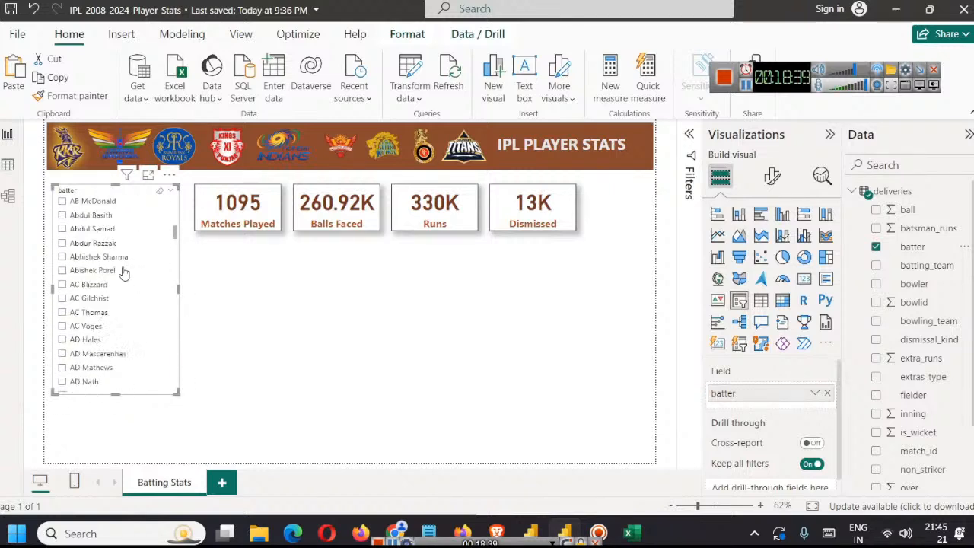
scroll(124, 272, up, 5)
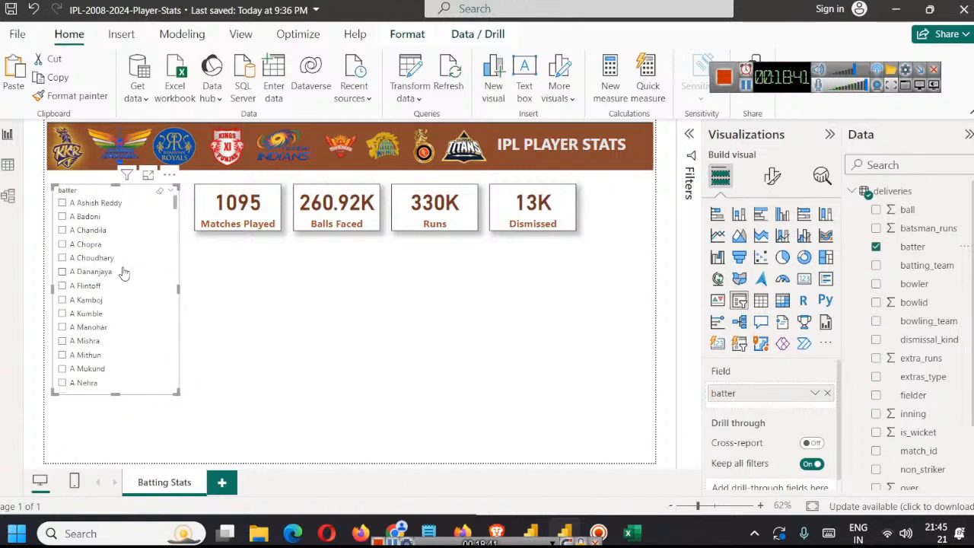
Step: Try the Dropdown style on the batter slicer and return it to Vertical list
click(771, 183)
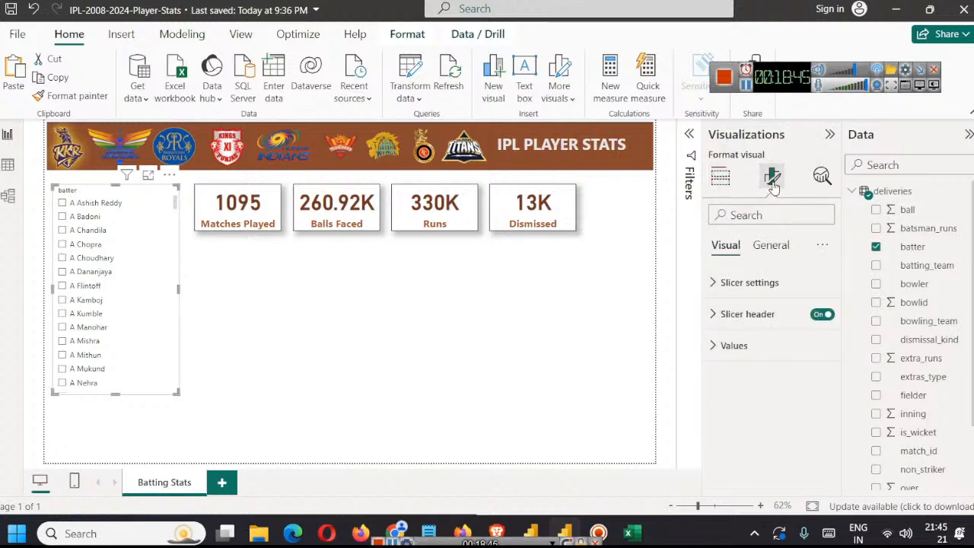
click(765, 282)
click(774, 362)
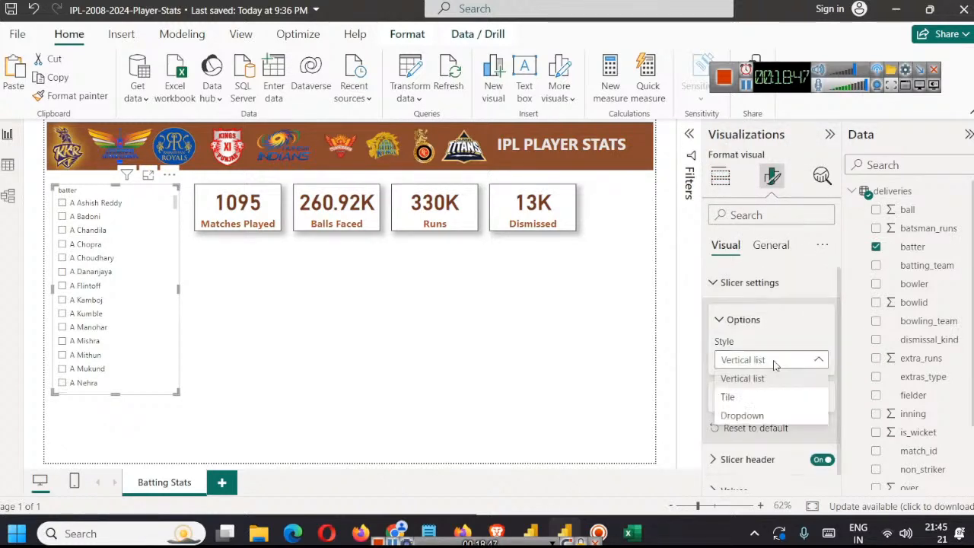
click(754, 416)
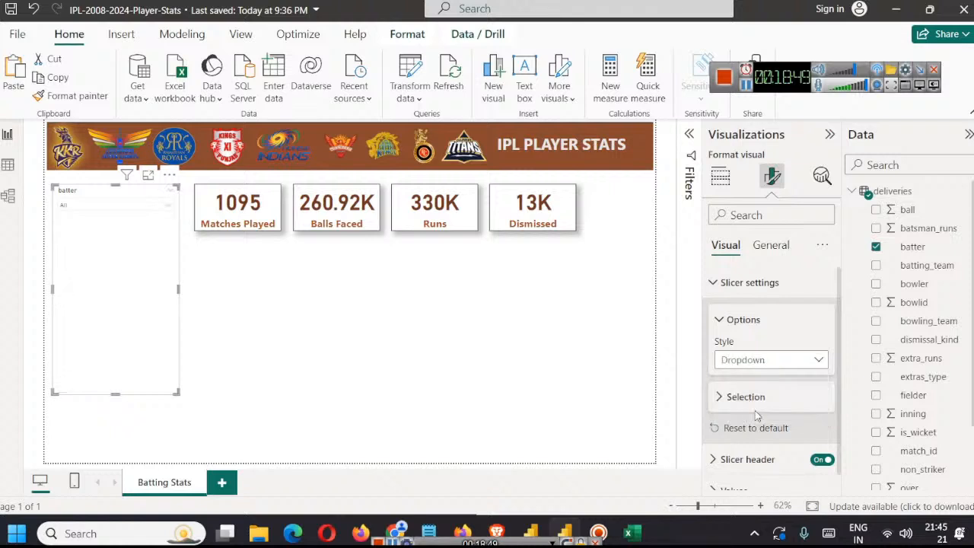
click(125, 206)
click(126, 206)
click(759, 352)
click(748, 379)
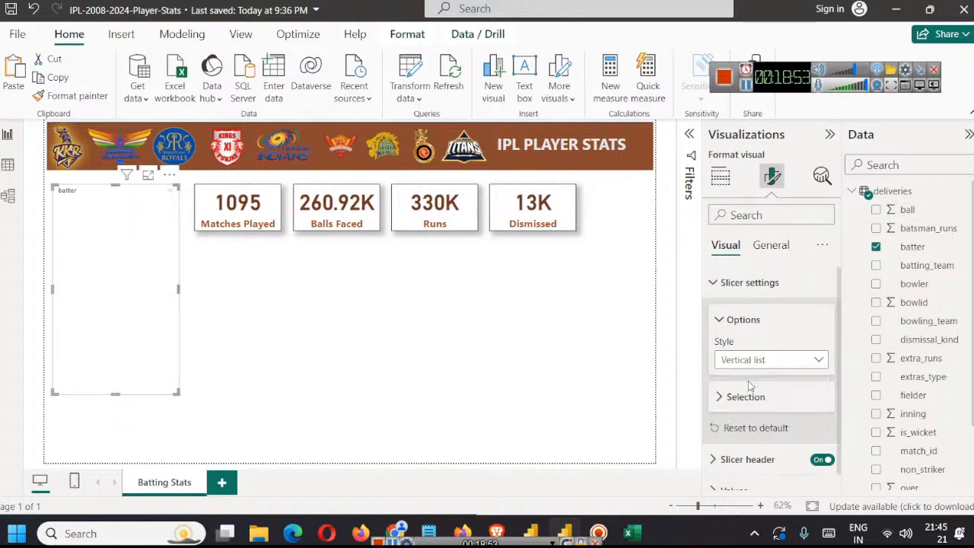
Step: Turn on Single select in the batter slicer's selection settings
scroll(785, 369, down, 1)
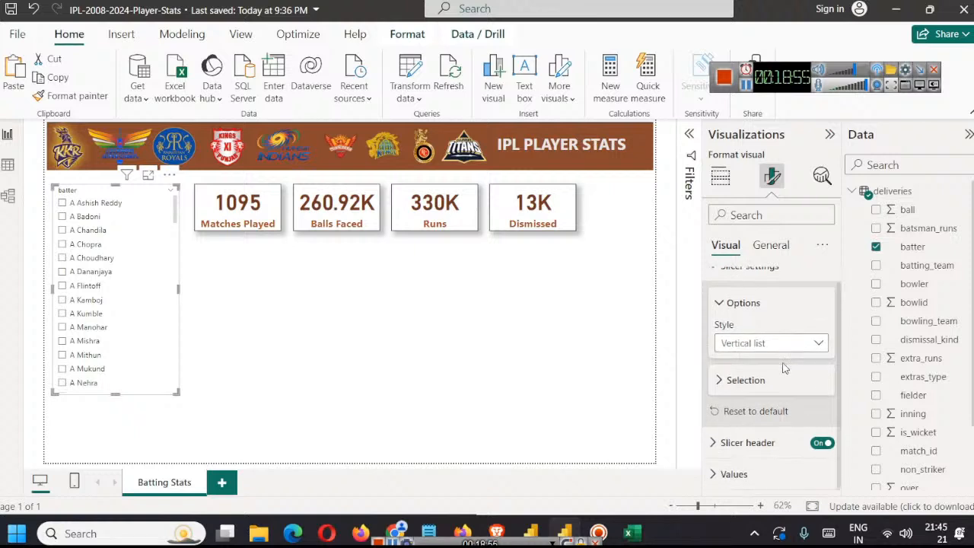
click(764, 380)
scroll(764, 380, down, 2)
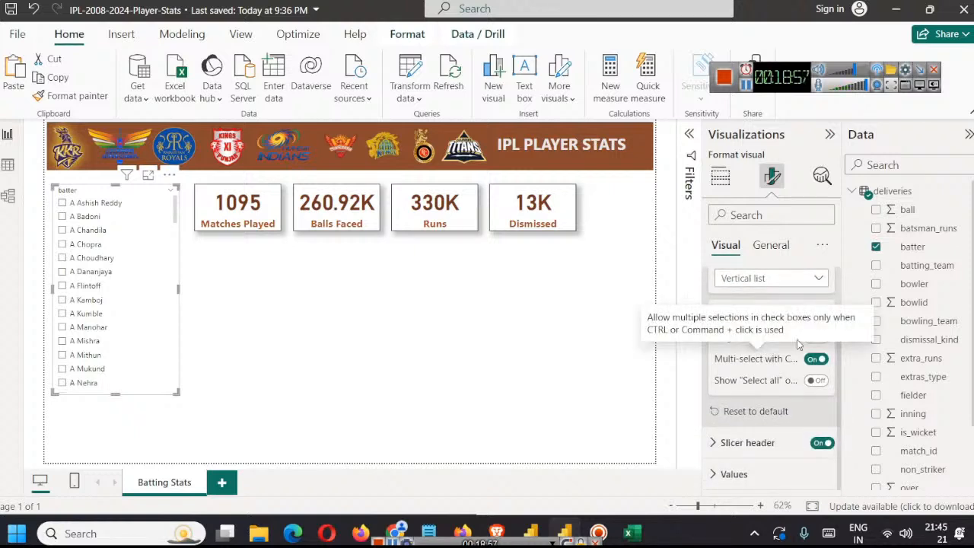
click(820, 337)
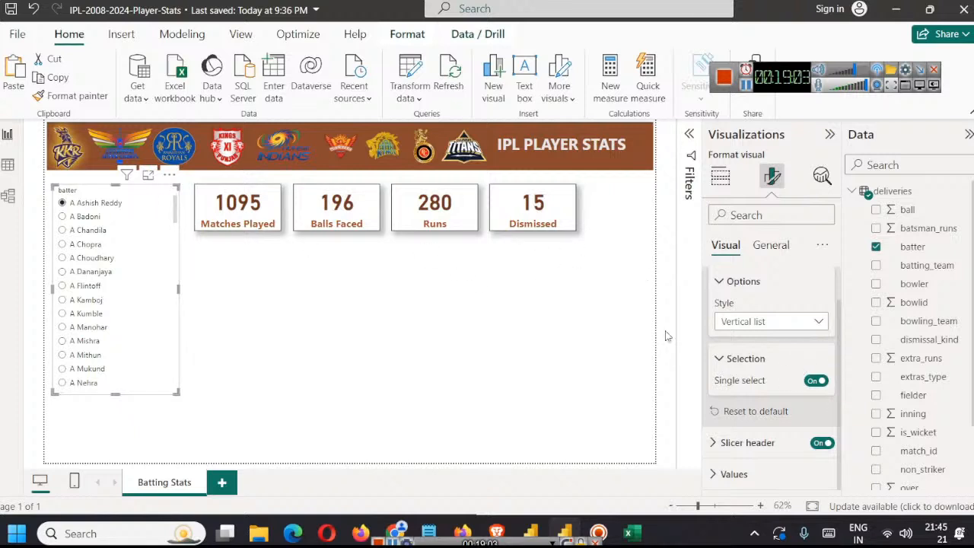
click(817, 382)
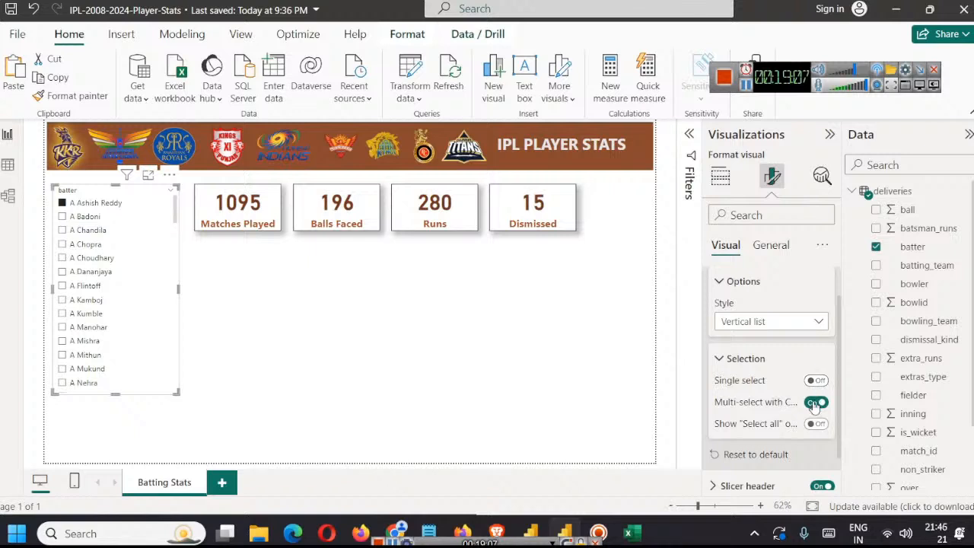
click(816, 380)
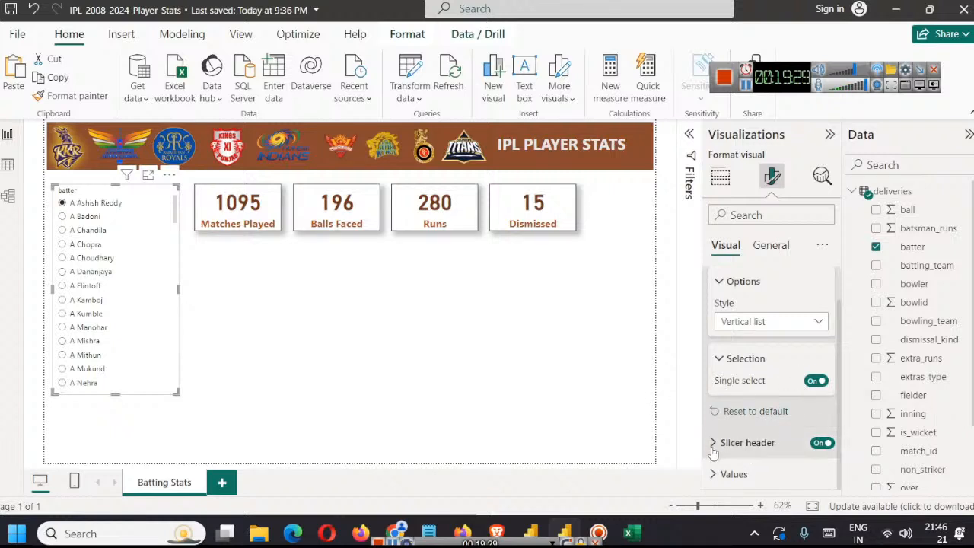
Step: Set the batter slicer's header font size to 18
click(754, 442)
scroll(797, 378, down, 3)
scroll(797, 379, down, 1)
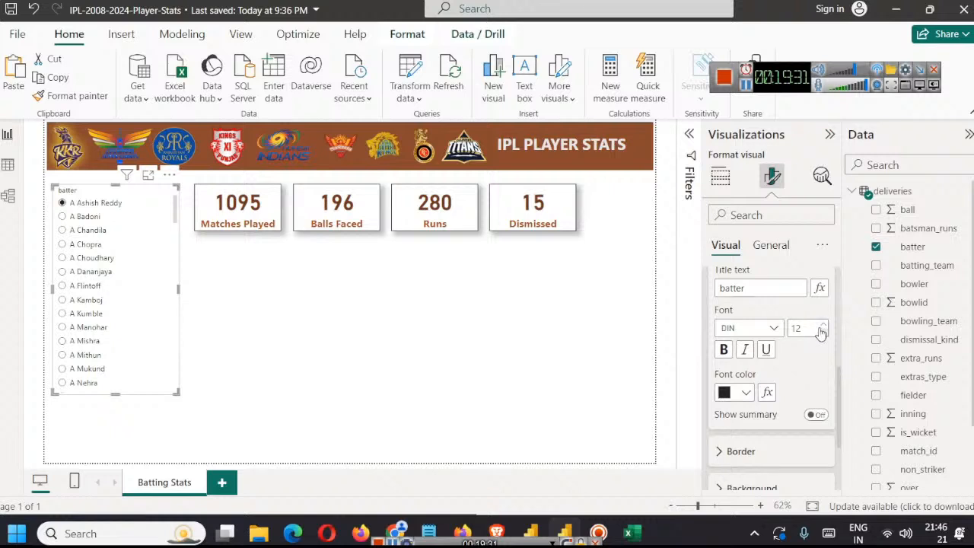
click(823, 324)
click(824, 325)
click(824, 325)
click(823, 325)
click(824, 325)
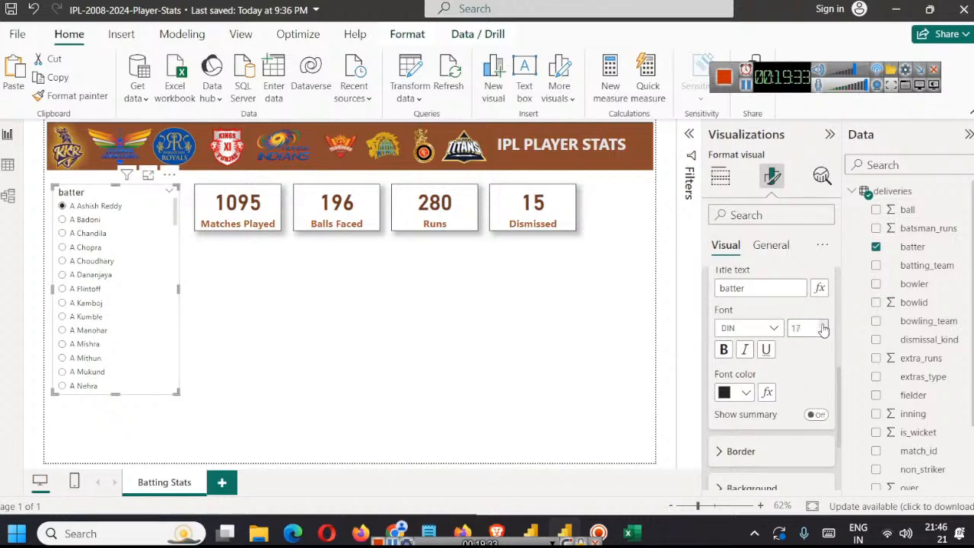
click(824, 325)
Step: Change the slicer header's title text to Batter and format it in bold dark brown
click(721, 290)
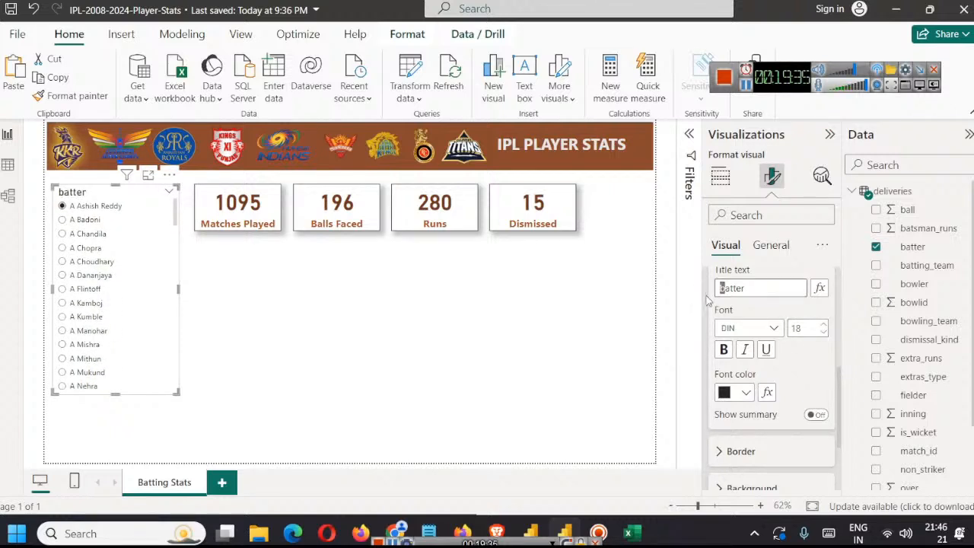
key(Delete)
text(B)
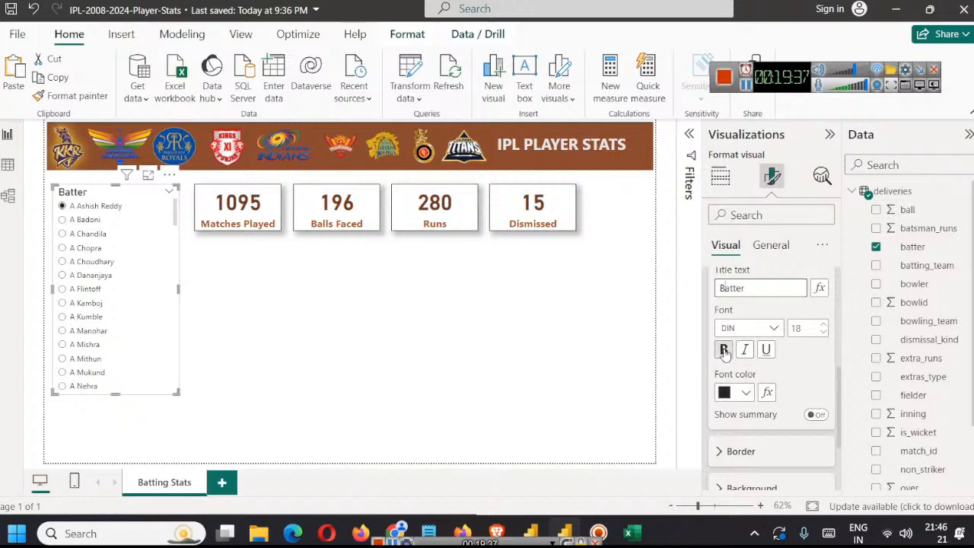
click(738, 392)
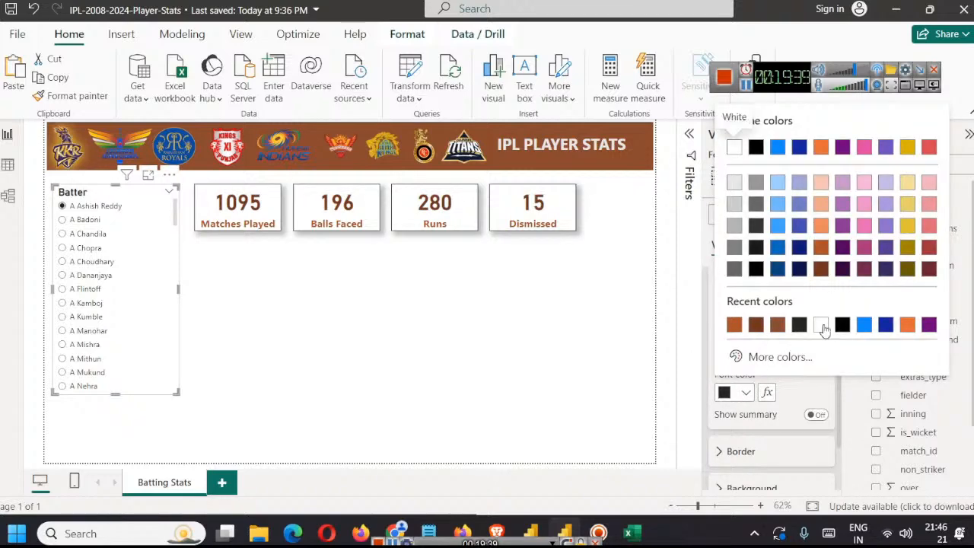
click(755, 325)
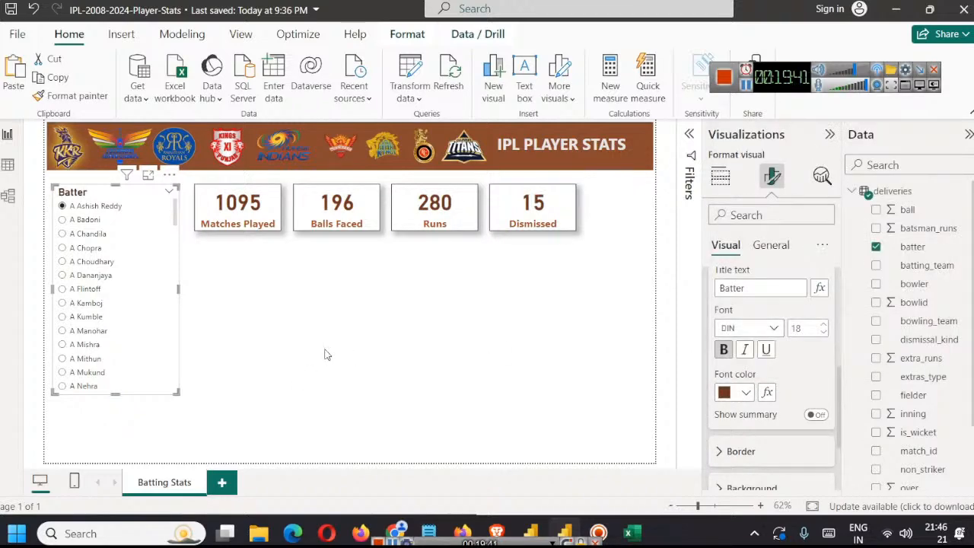
click(346, 327)
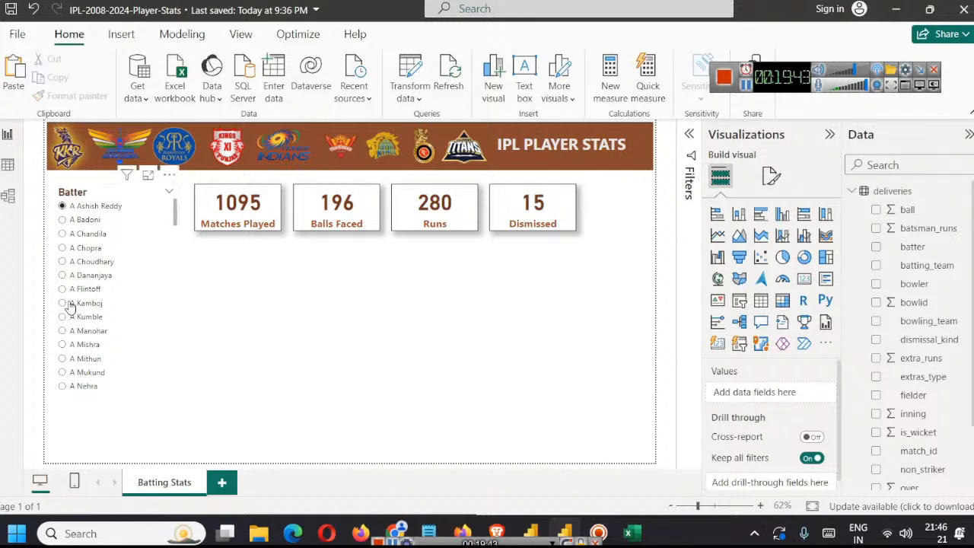
Step: Filter the page to AB de Villiers with the Batter slicer
scroll(99, 297, down, 3)
scroll(114, 289, down, 3)
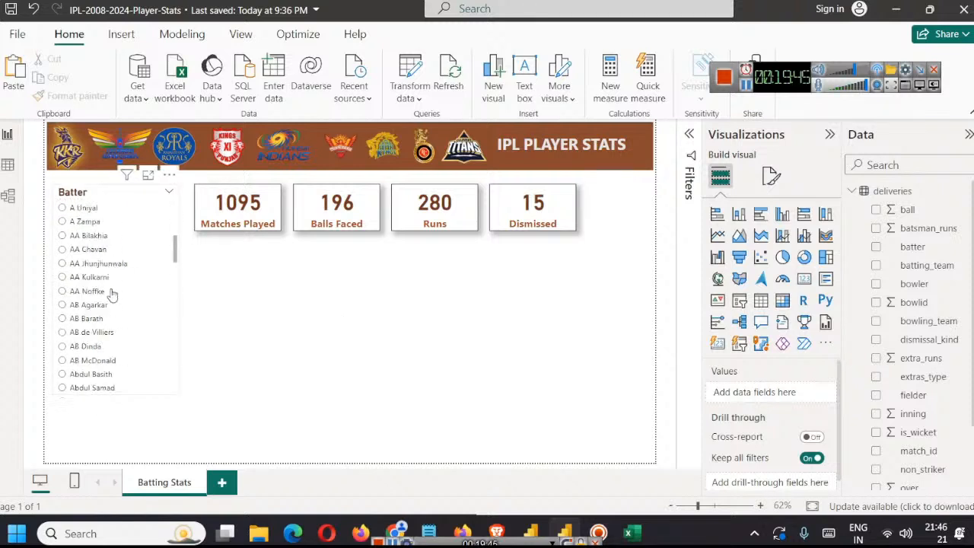
click(96, 263)
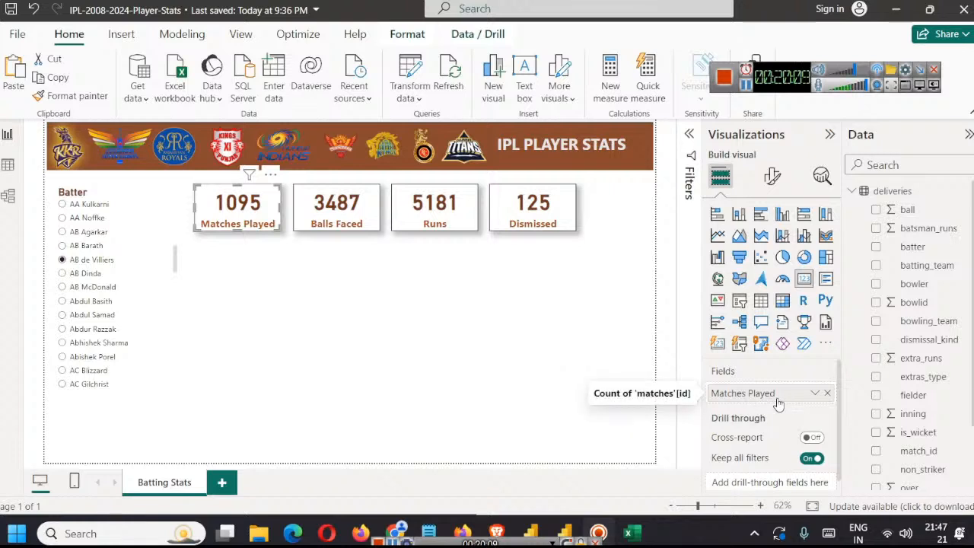
Step: Replace the first card's Matches Played field with match_id from the deliveries table, aggregated as Count (Distinct)
click(827, 394)
scroll(911, 347, down, 2)
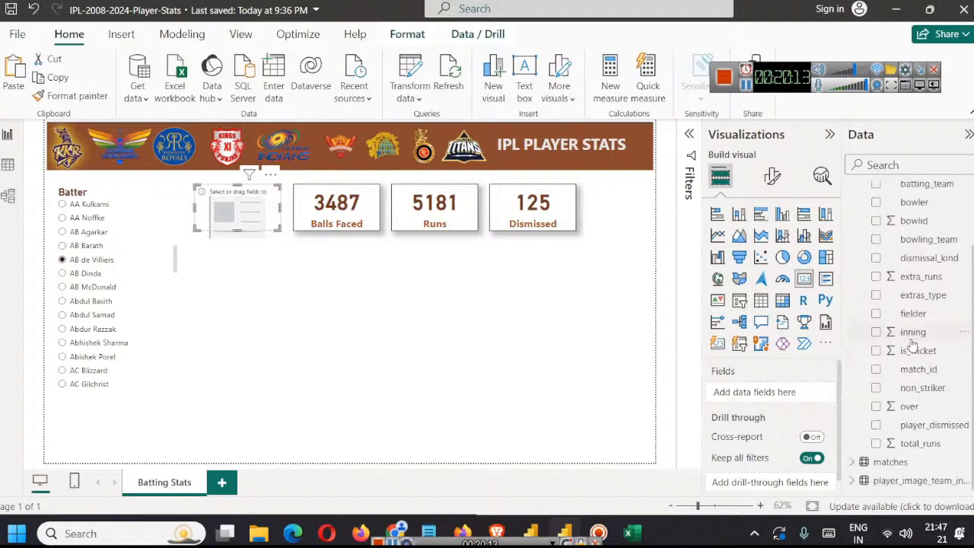
scroll(910, 335, up, 2)
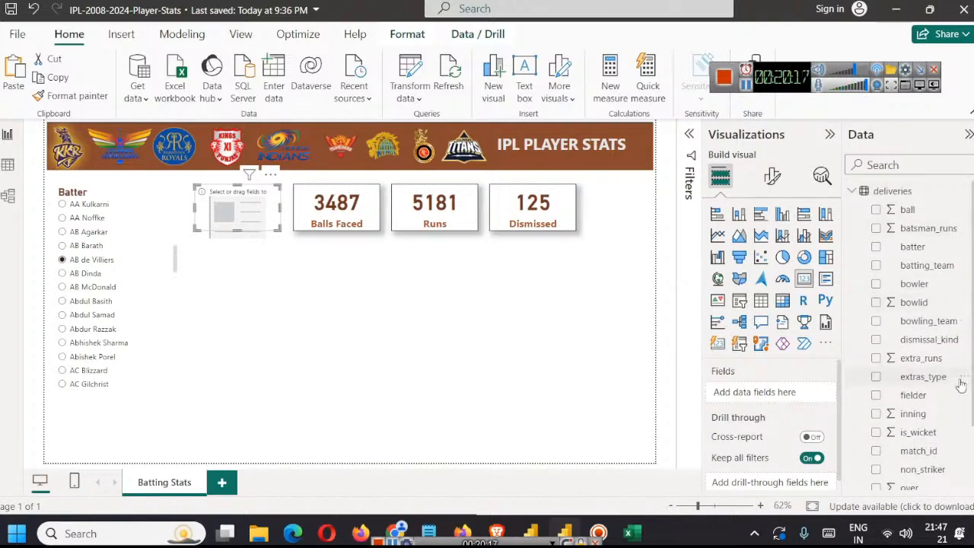
scroll(959, 384, down, 2)
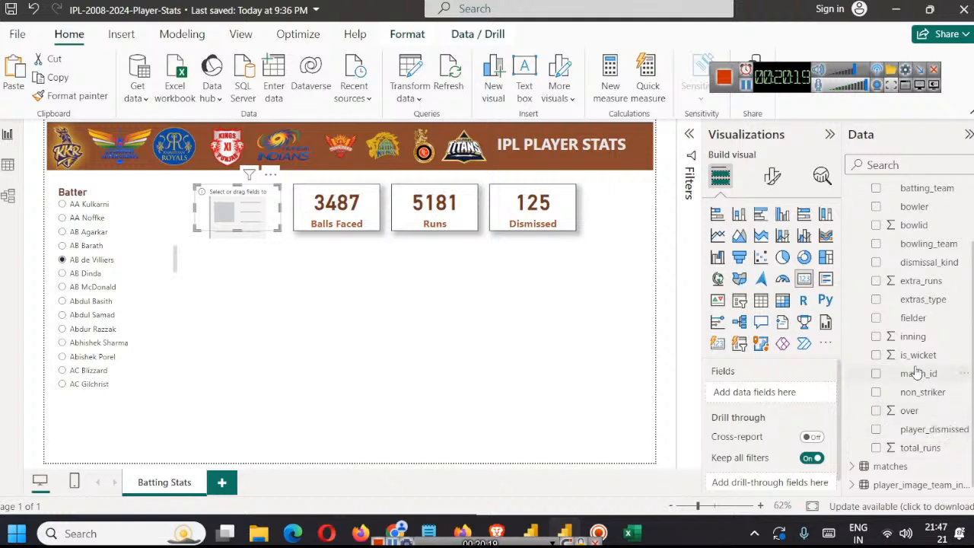
drag(919, 373, 792, 394)
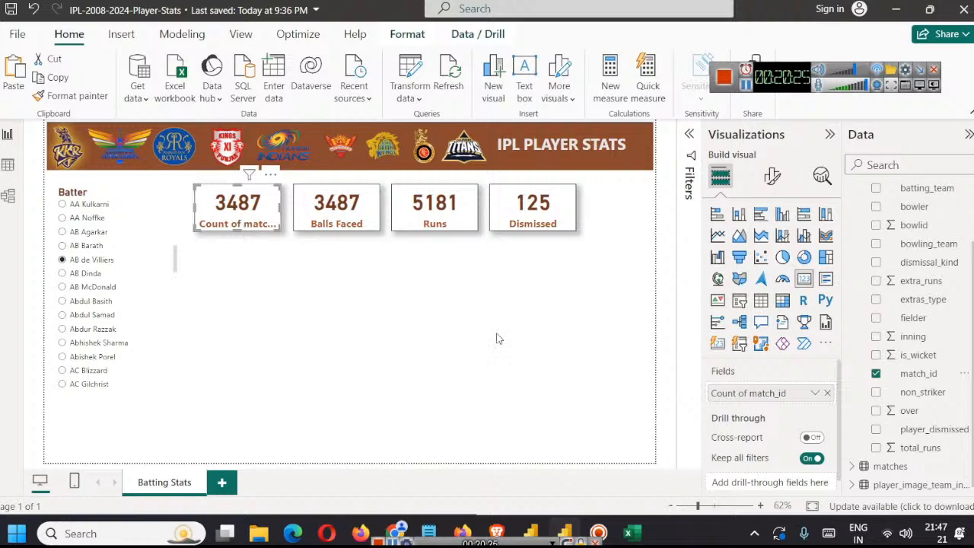
click(815, 394)
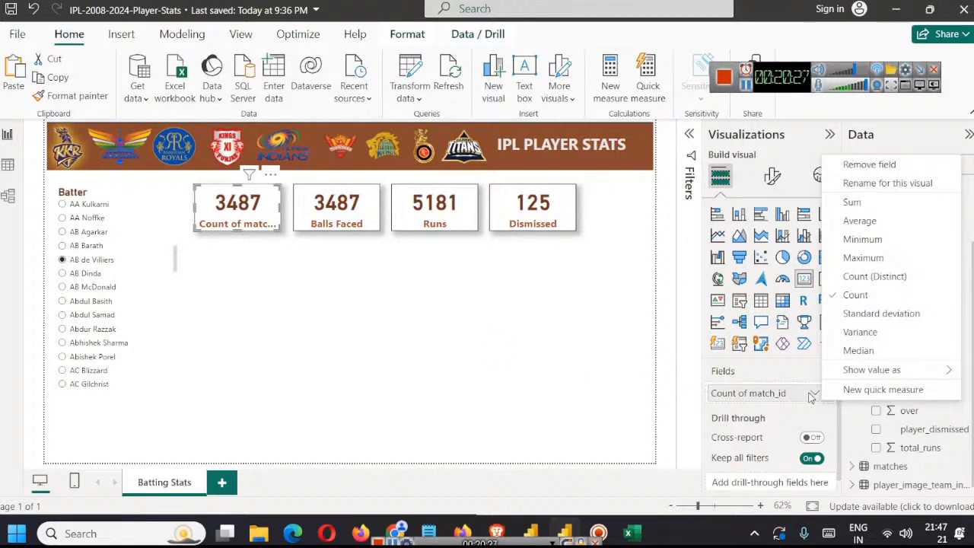
click(874, 277)
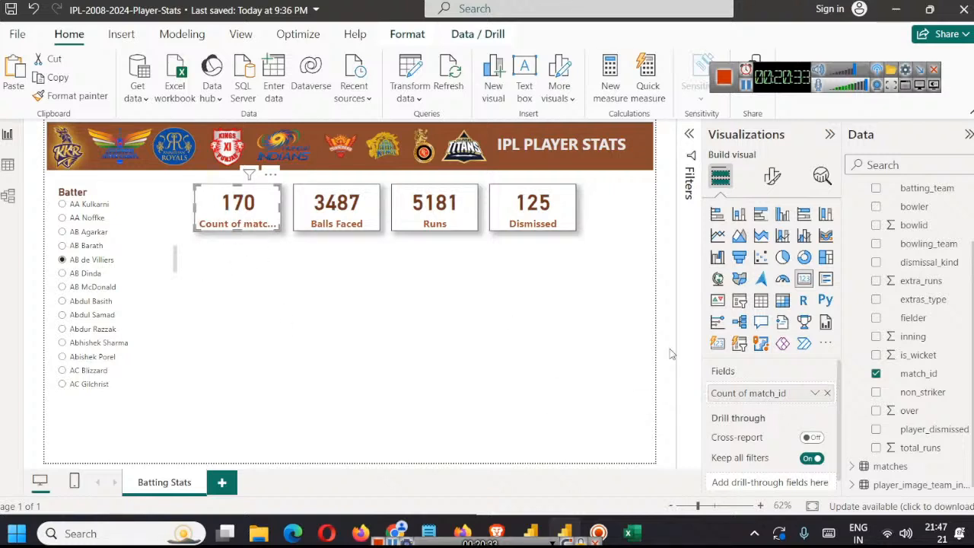
right_click(770, 397)
click(904, 191)
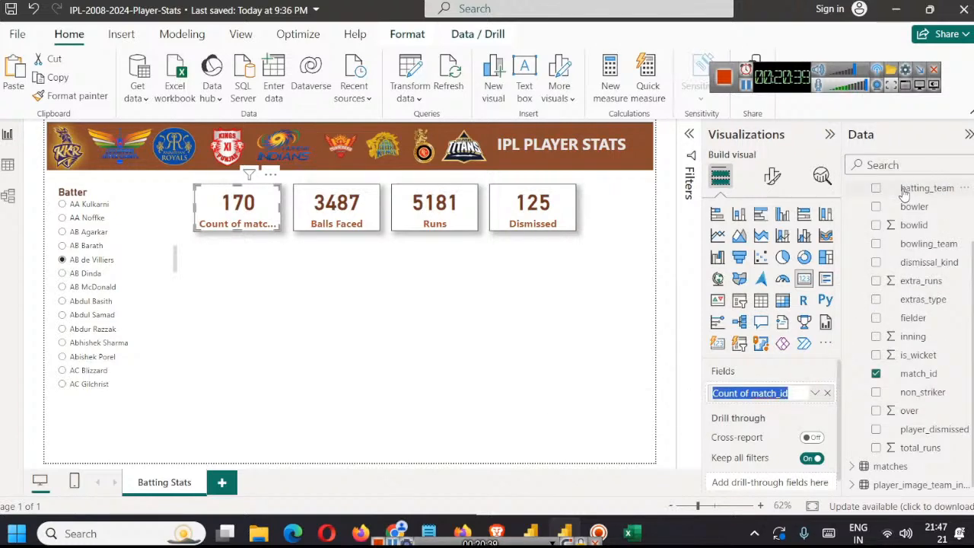
key(BackSpace)
text(Ma)
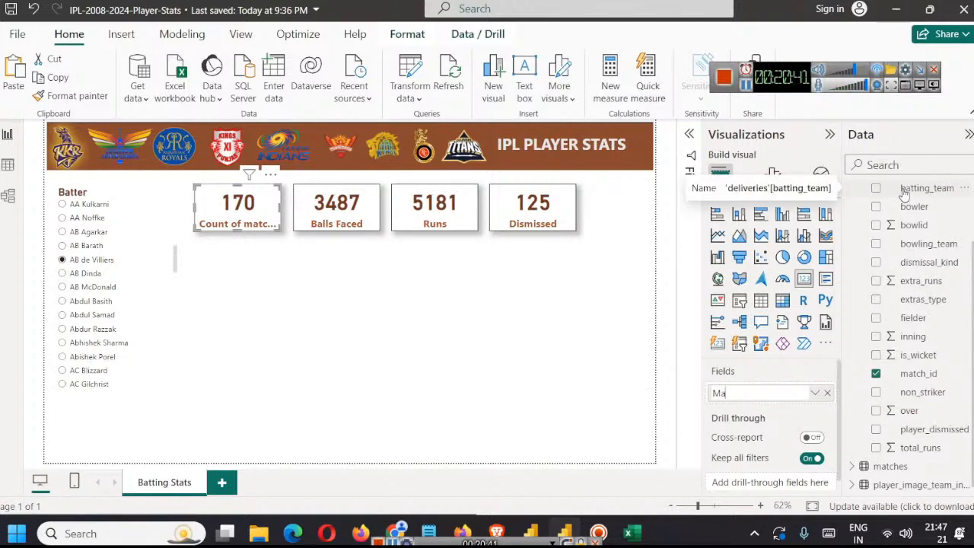
text(tches Played)
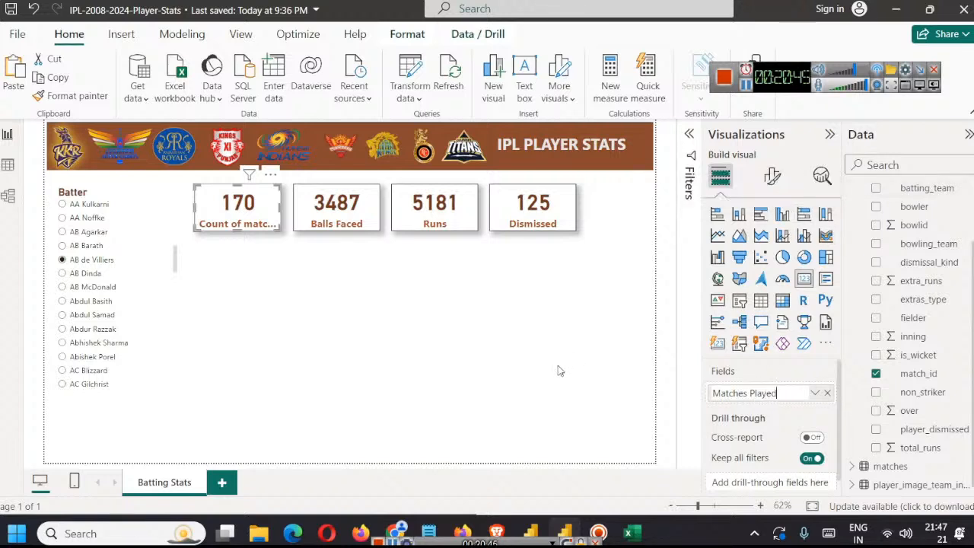
click(512, 374)
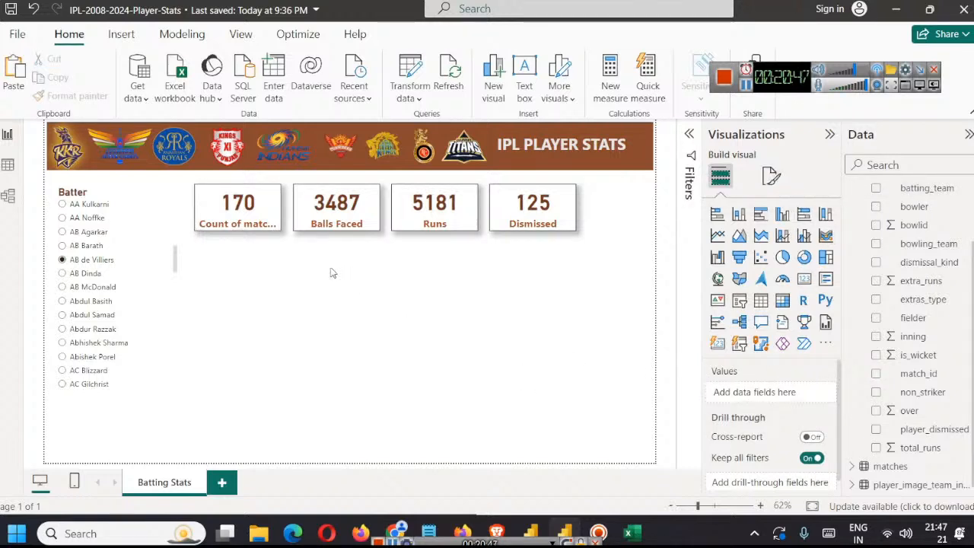
Step: Rename the first card's match_id count field to Matches Played for this visual
click(261, 226)
right_click(766, 393)
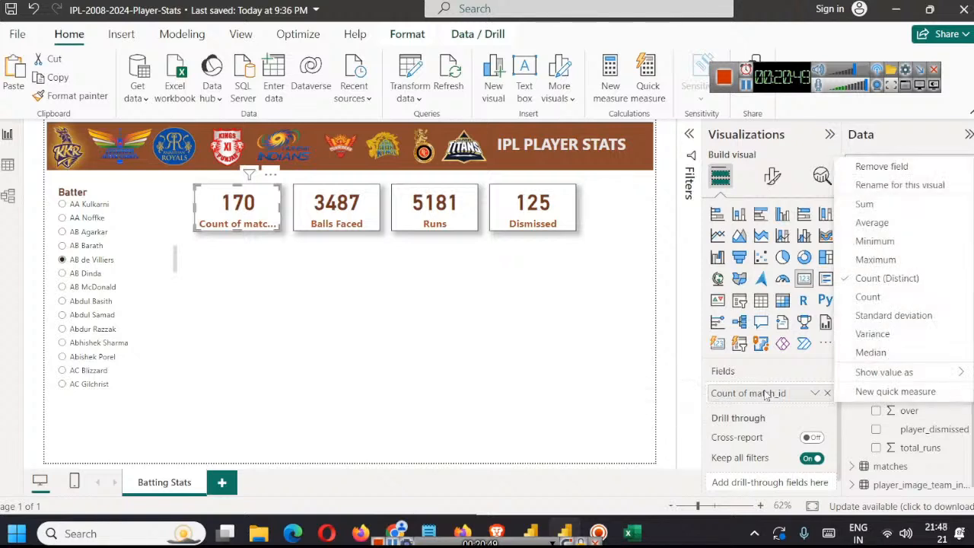
click(901, 185)
text(Ma)
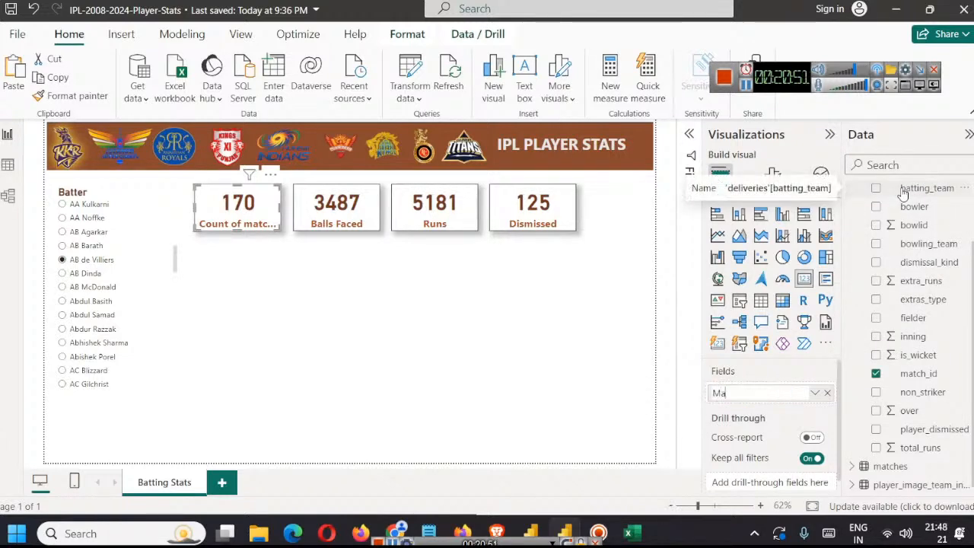
text(tches (P)
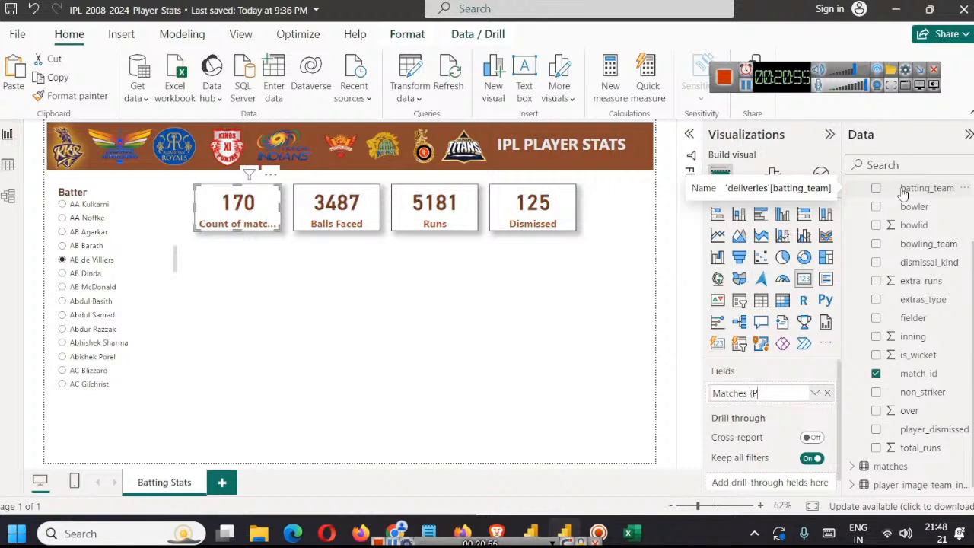
key(BackSpace)
key(BackSpace)
text(Played)
key(Return)
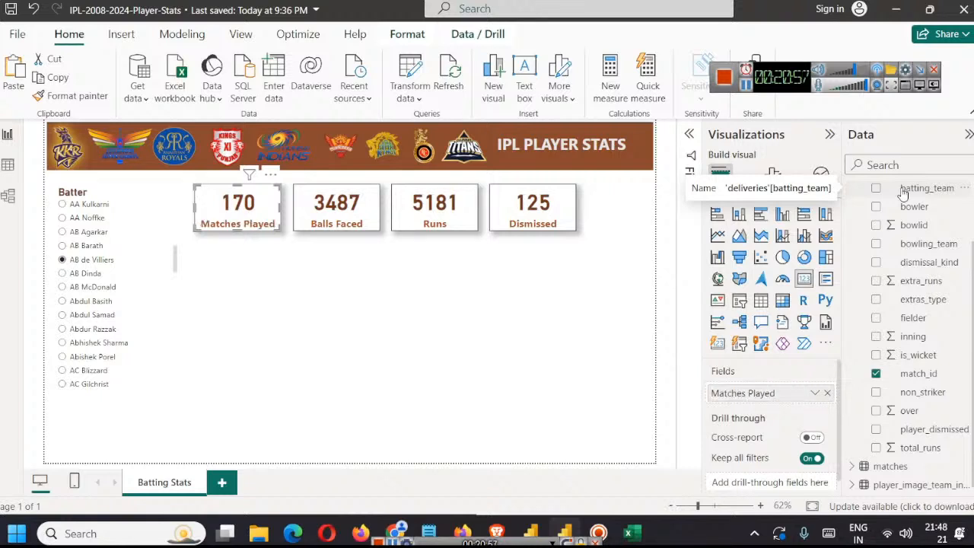
click(587, 268)
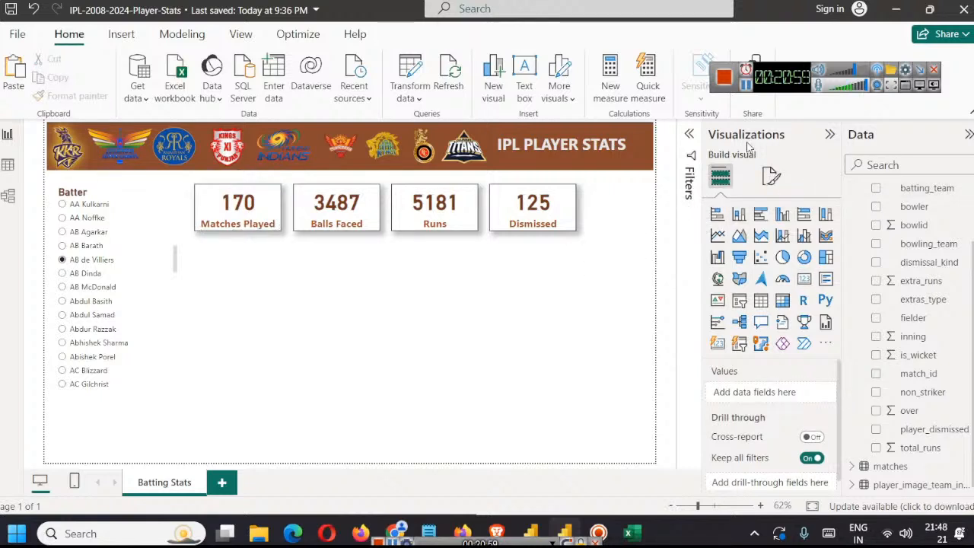
Step: Switch to Chrome and examine AB de Villiers' career runs, highest score, average, balls faced and strike rate in his iplt20.com profile
click(746, 85)
scroll(668, 266, up, 10)
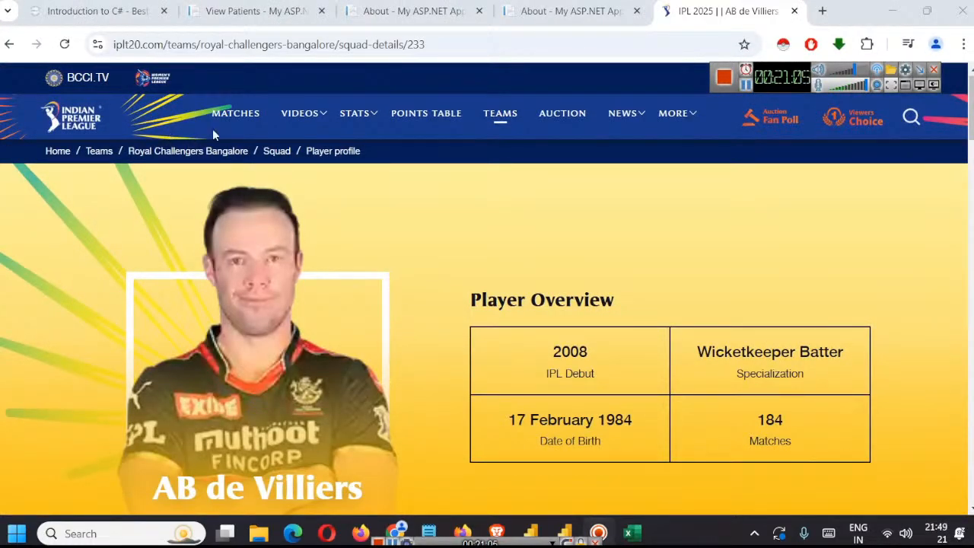
scroll(641, 363, down, 4)
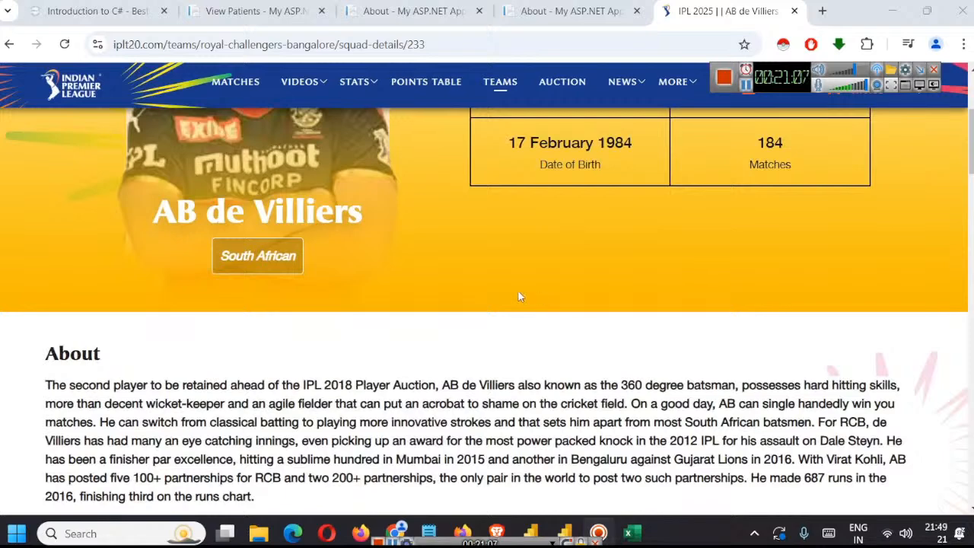
scroll(277, 232, down, 4)
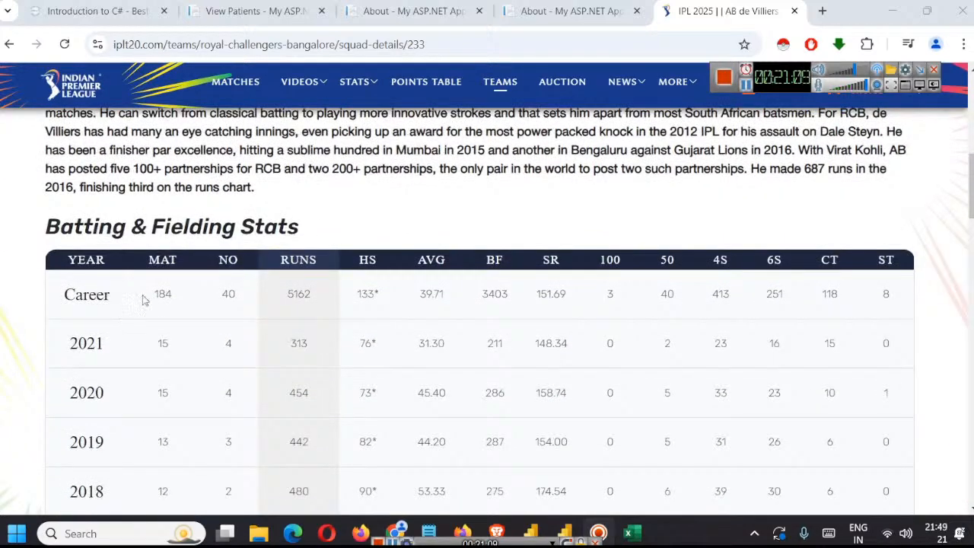
double_click(304, 299)
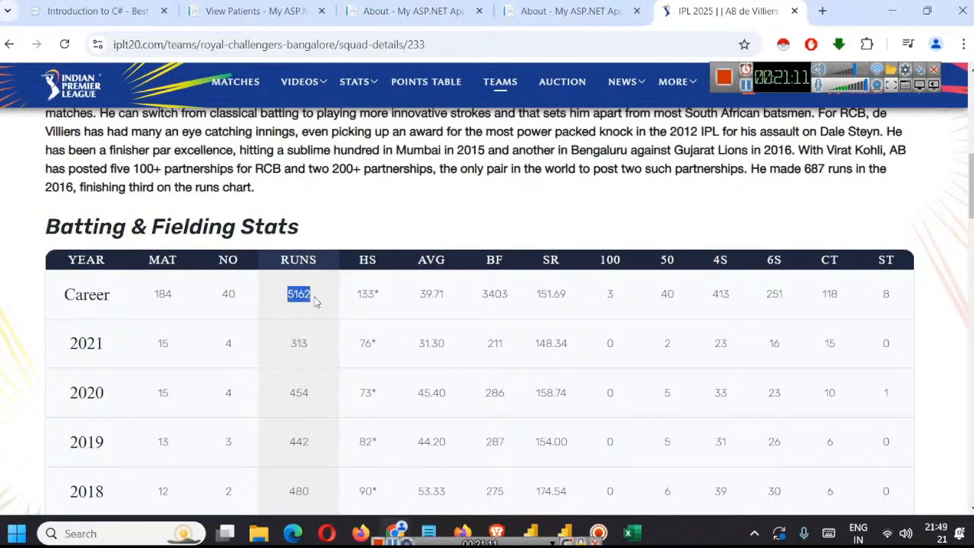
double_click(359, 294)
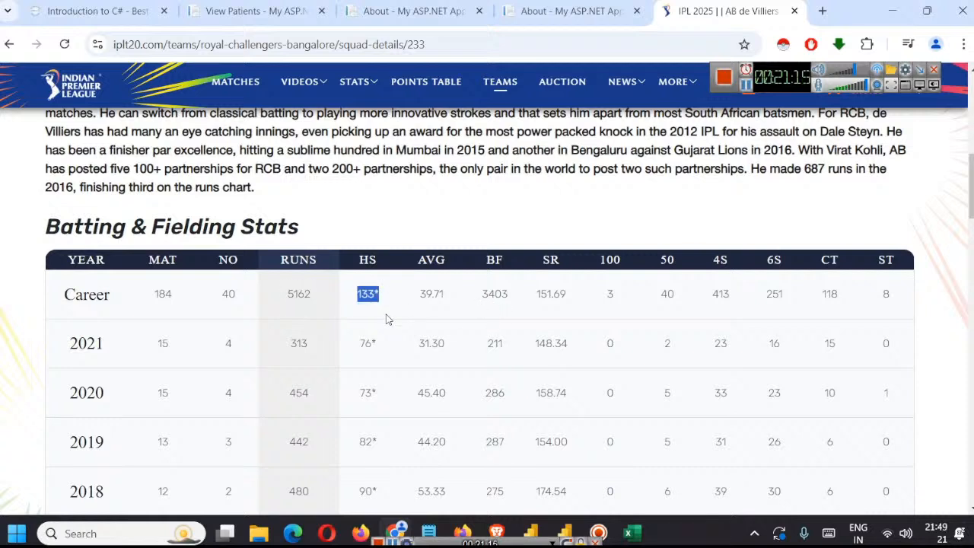
double_click(423, 297)
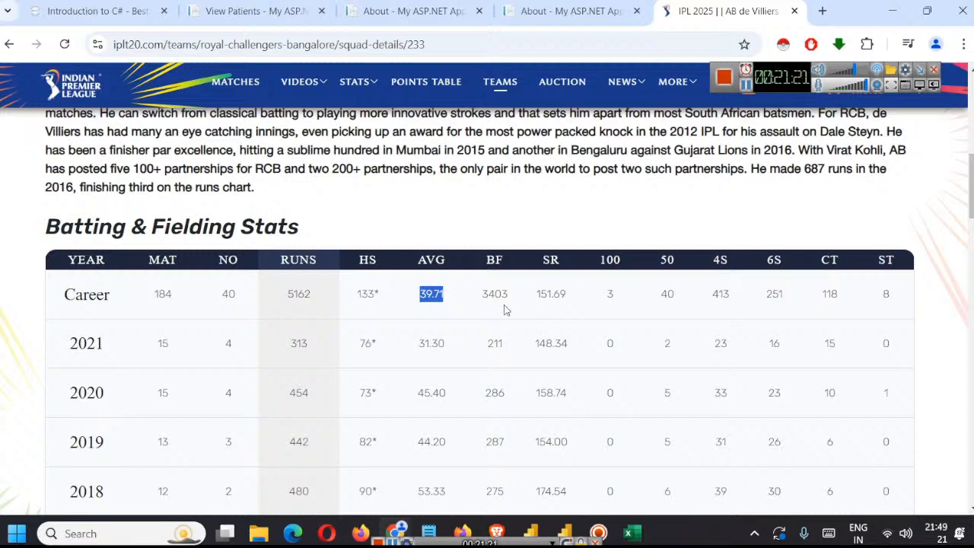
double_click(483, 300)
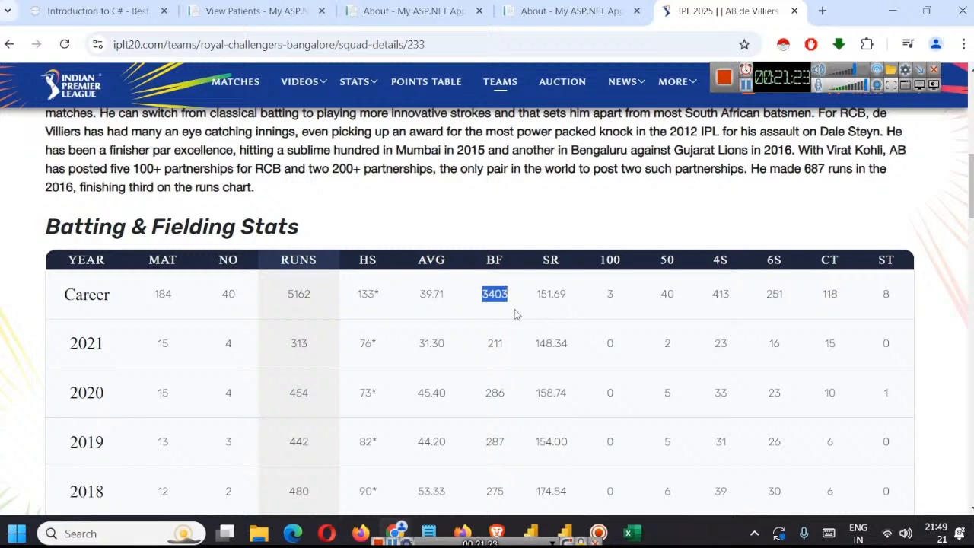
double_click(542, 297)
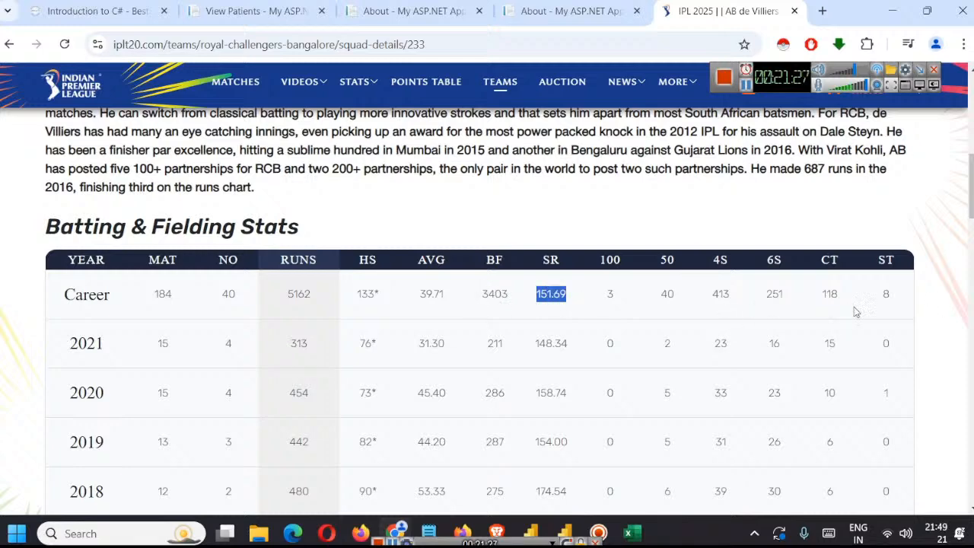
Step: Switch between the Power BI report and the iplt20.com profile to compare AB de Villiers' card figures with his career stats
click(565, 534)
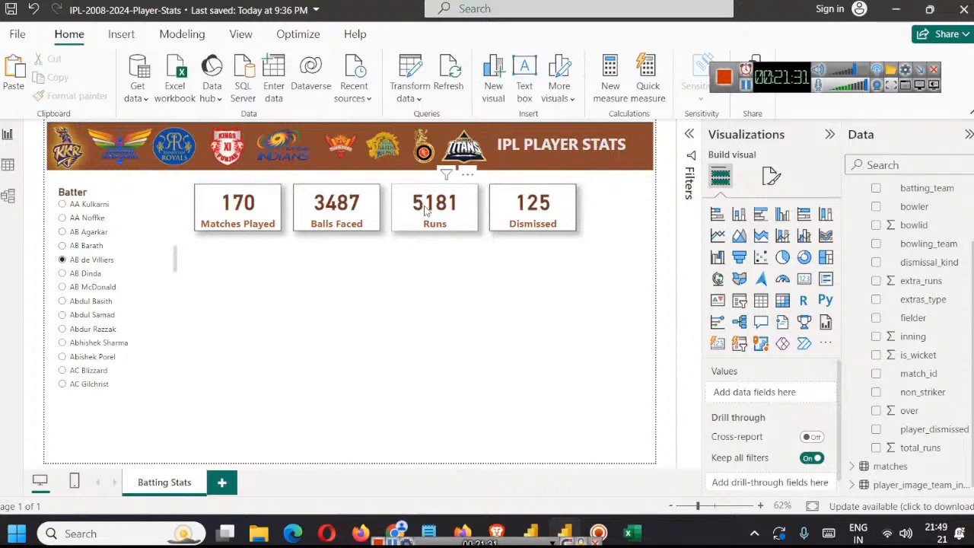
click(898, 8)
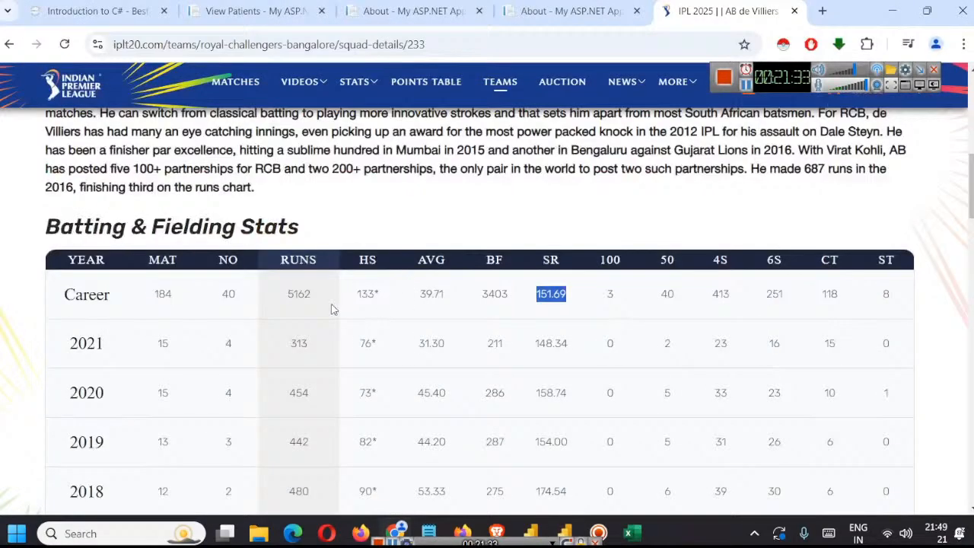
click(565, 533)
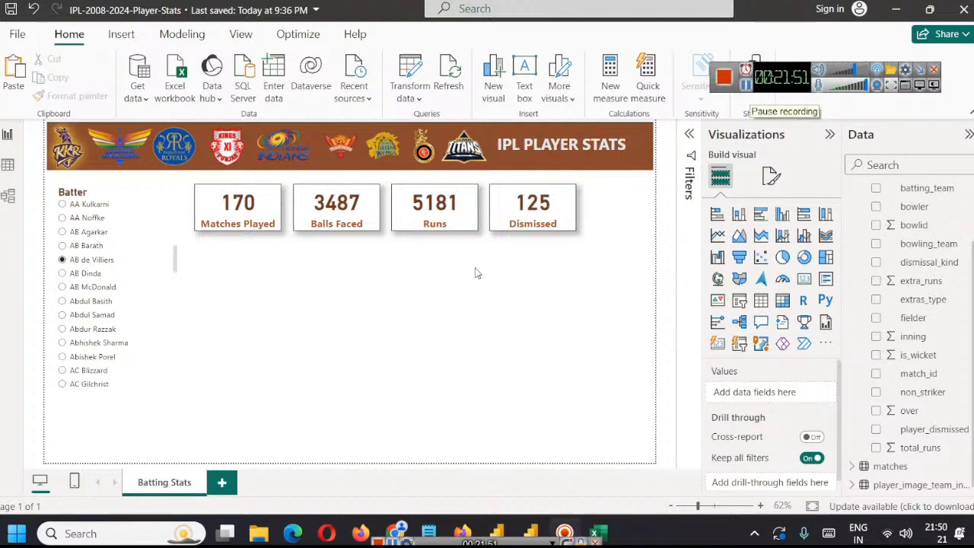
click(399, 528)
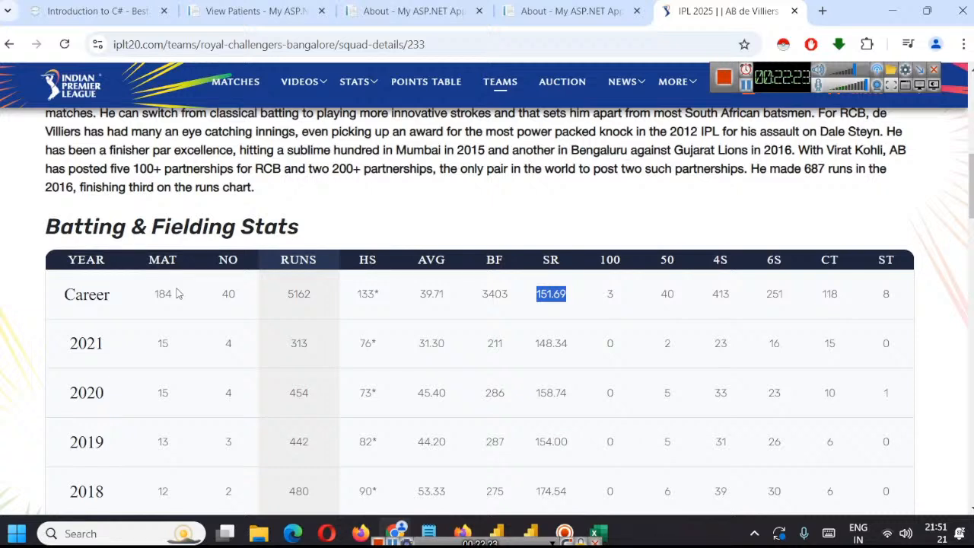
click(747, 85)
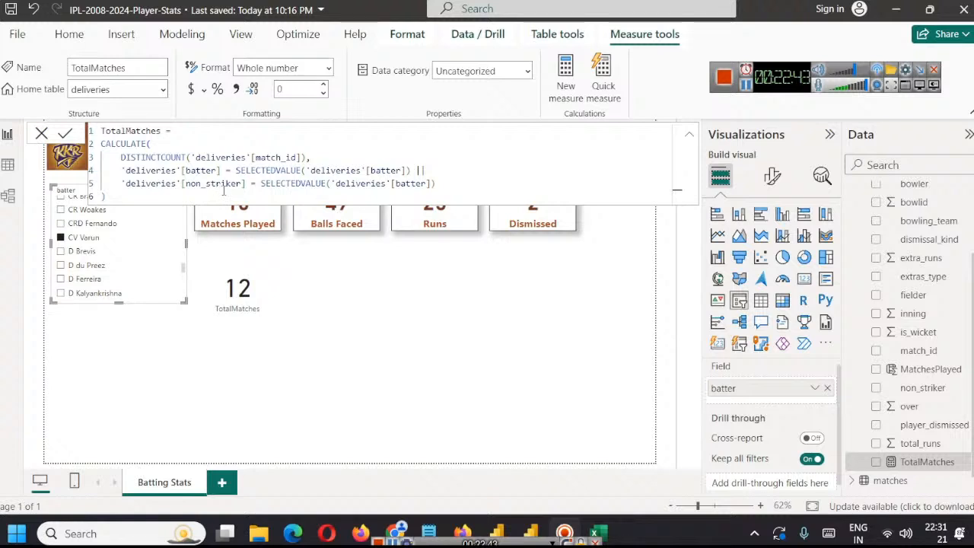
Step: Copy the entire TotalMatches measure formula and replace the text of the "int x = 5;" Notepad document with it
drag(128, 197, 101, 131)
key(ctrl+c)
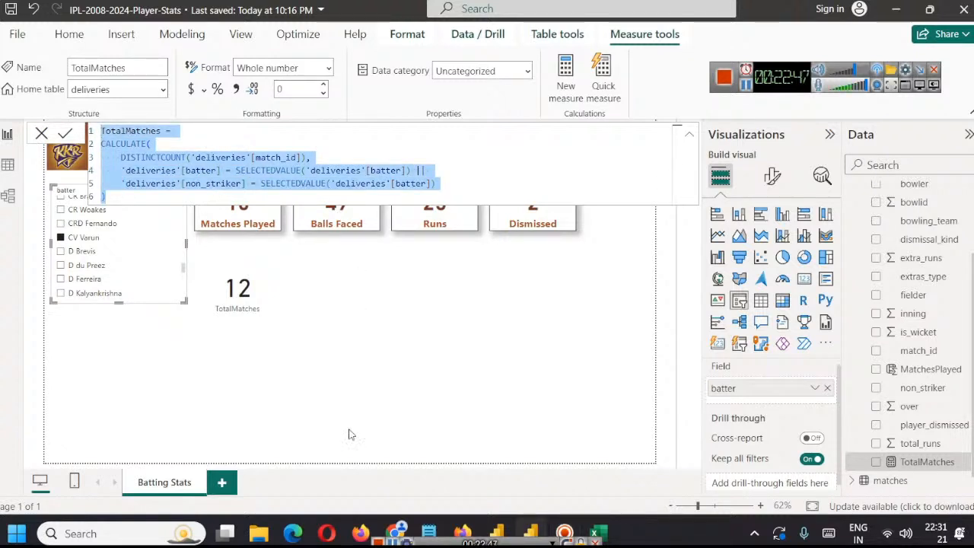
mouse_move(436, 525)
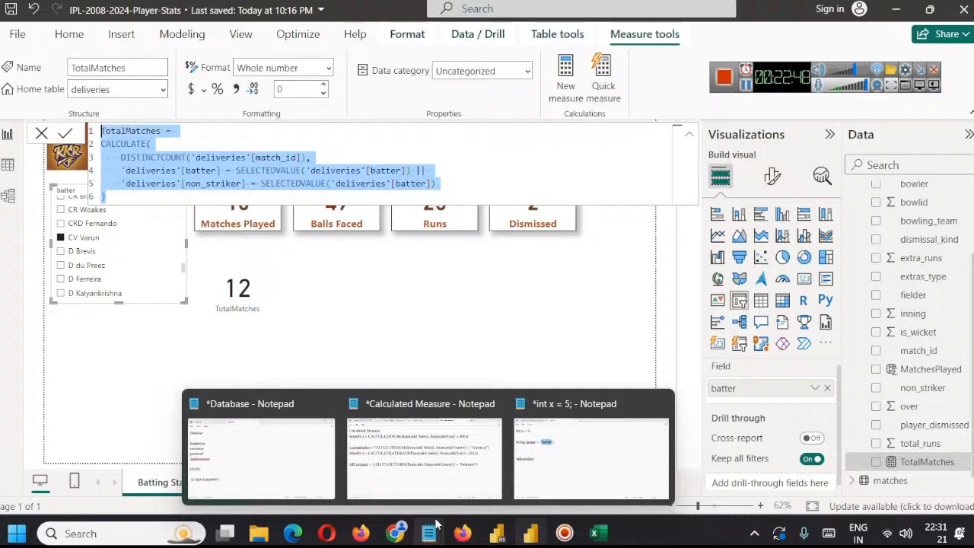
click(591, 464)
key(ctrl+a)
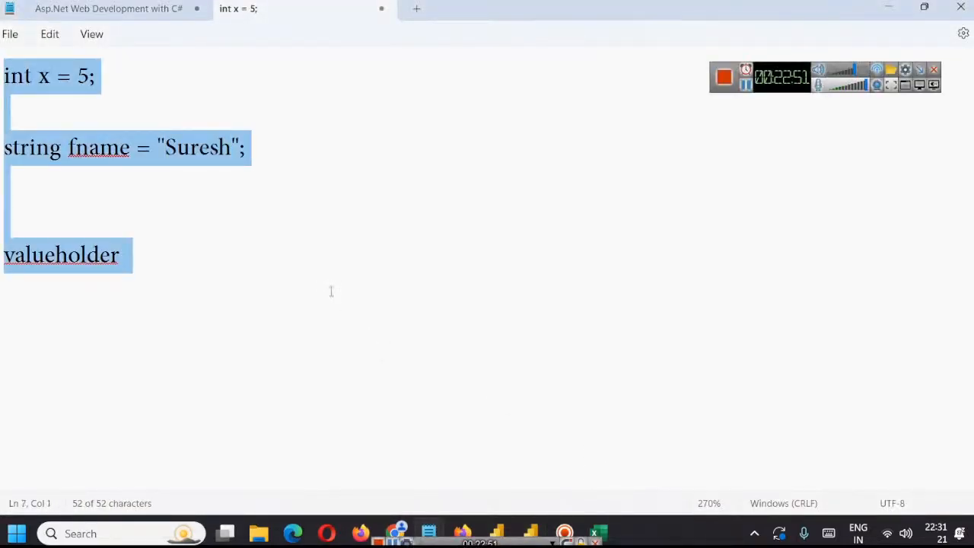
text(bv)
key(ctrl+a)
key(ctrl+v)
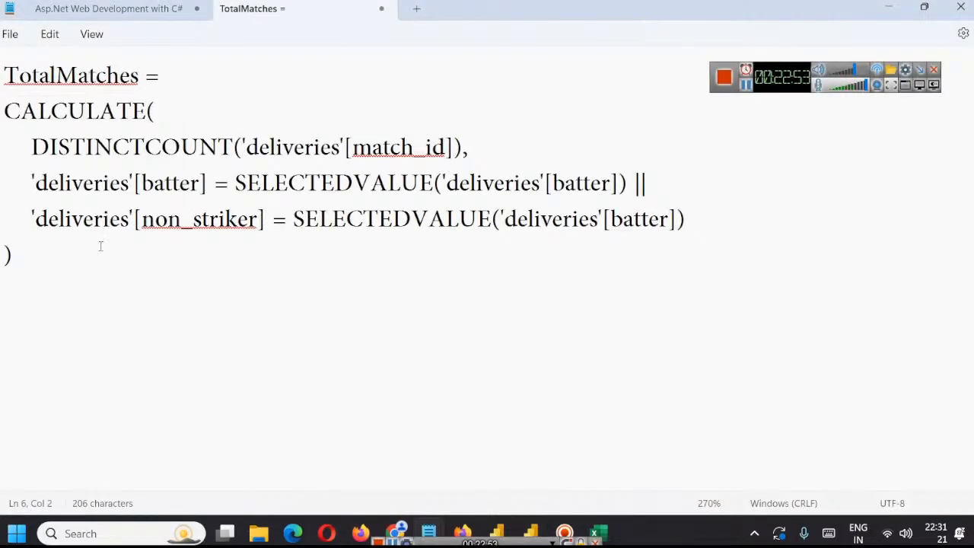
Step: Examine the TotalMatches formula's CALCULATE, DISTINCTCOUNT and SELECTEDVALUE functions and its batter and non_striker conditions
double_click(60, 114)
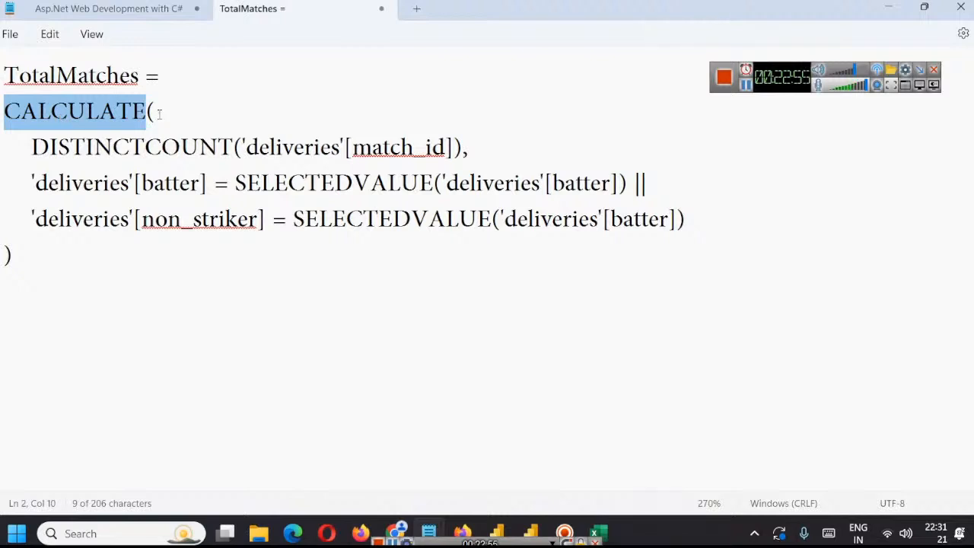
click(158, 114)
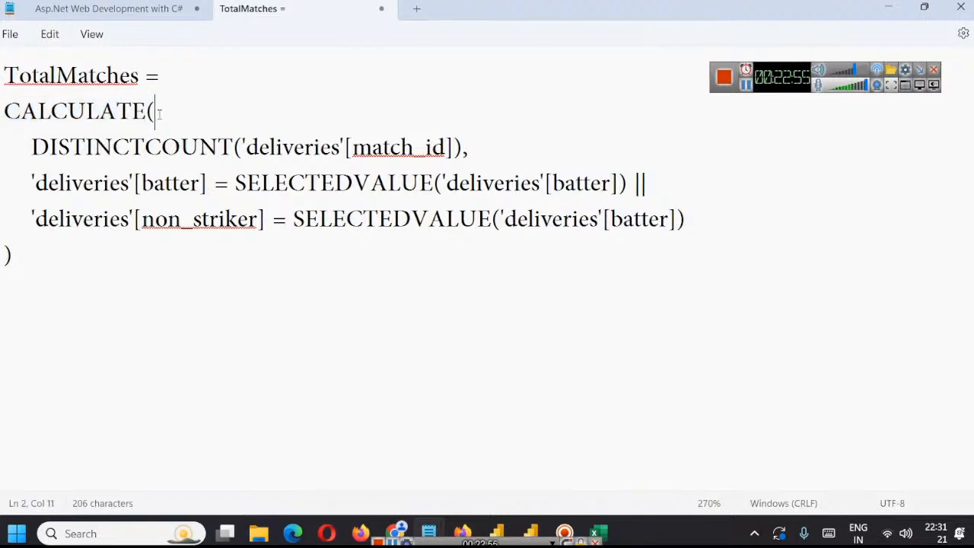
double_click(78, 155)
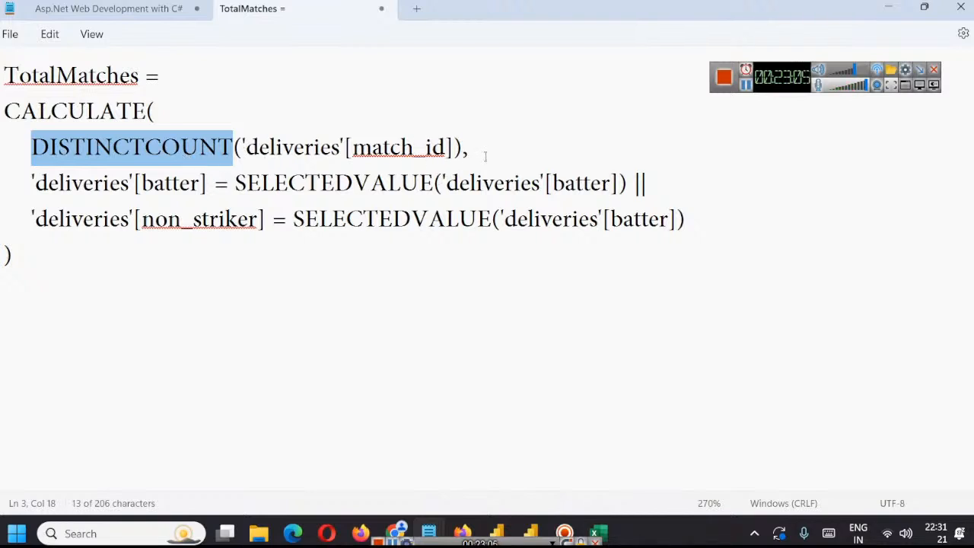
double_click(295, 187)
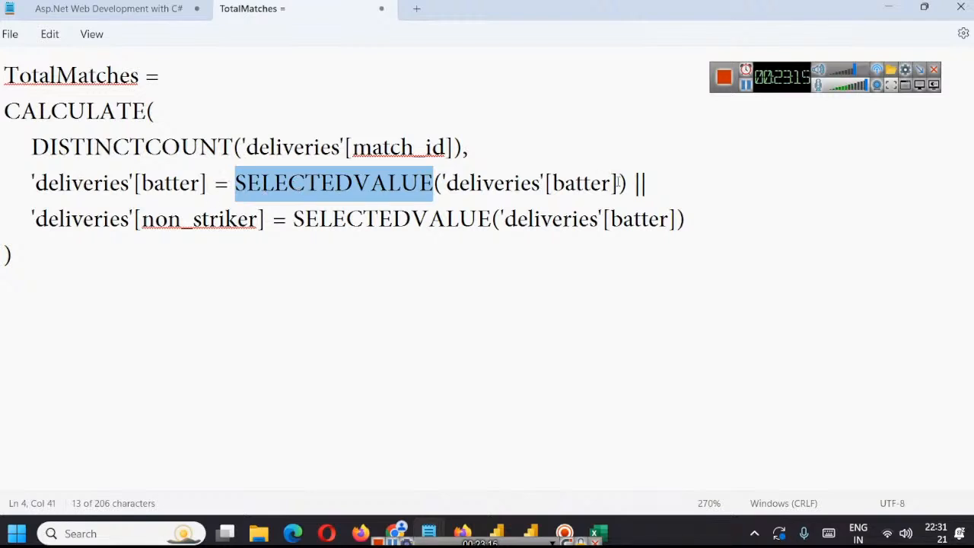
drag(619, 184, 441, 185)
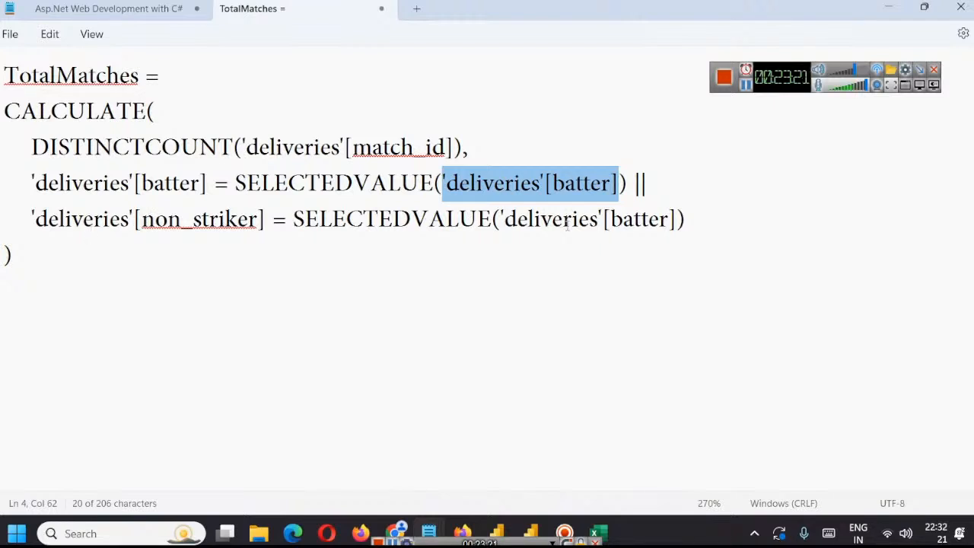
double_click(638, 220)
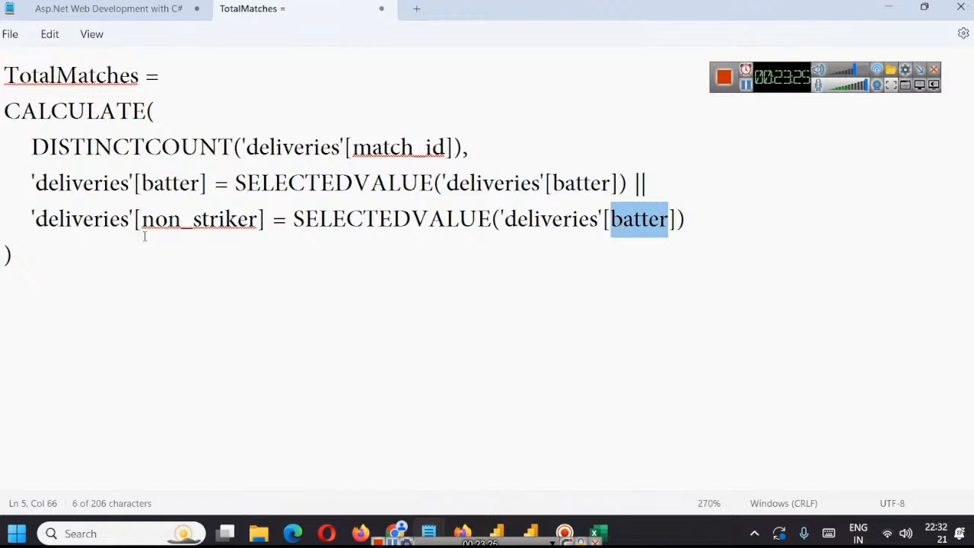
double_click(169, 190)
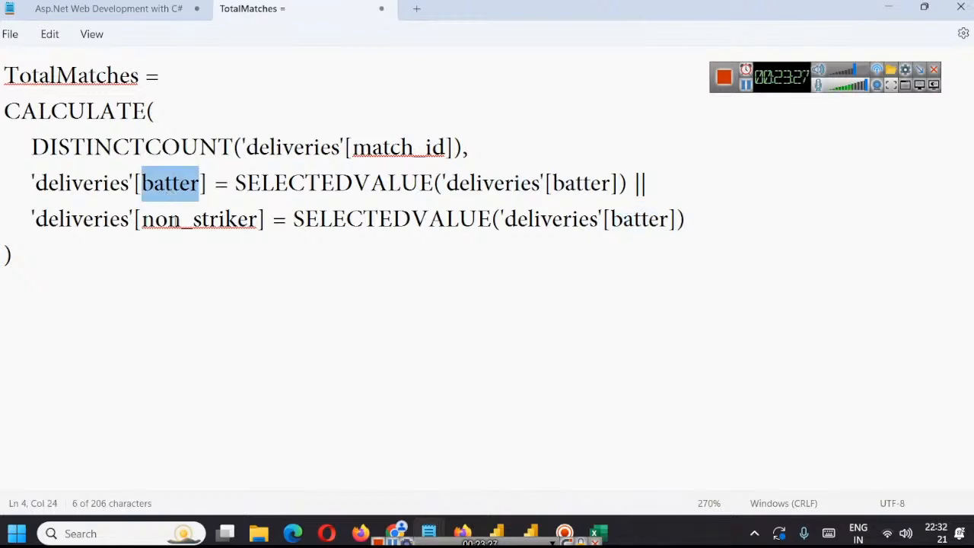
double_click(174, 220)
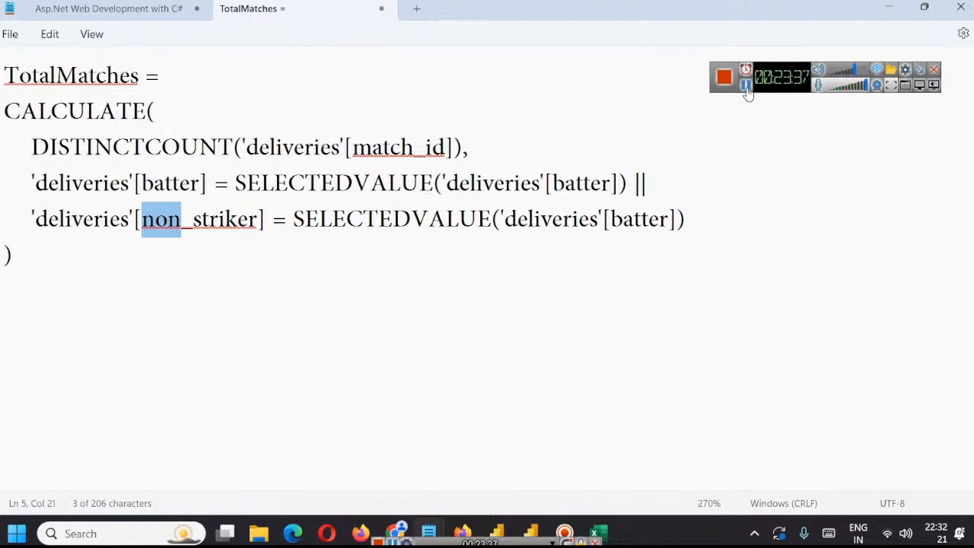
Step: Switch back to the Power BI report and leave the formula editor to compare the Matches Played and TotalMatches cards
key(alt+Tab)
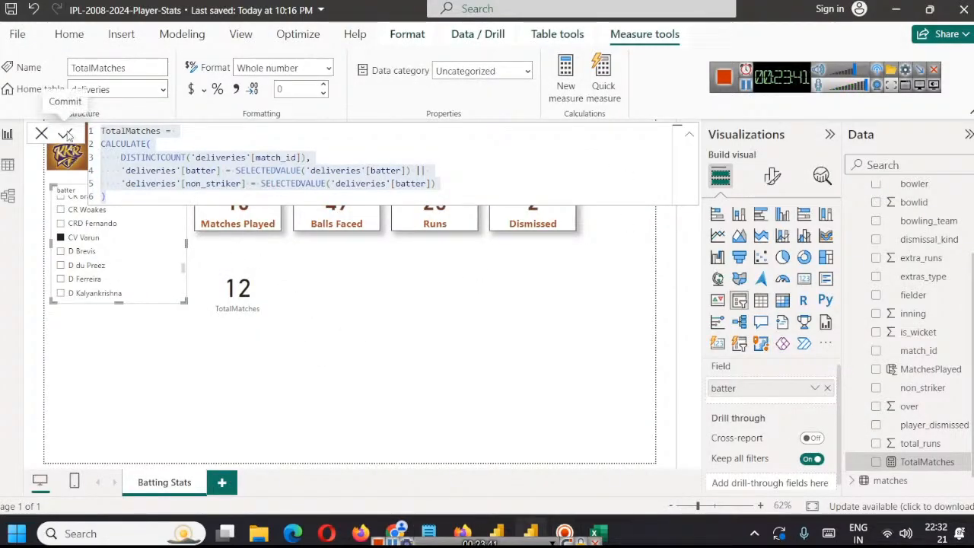
click(298, 332)
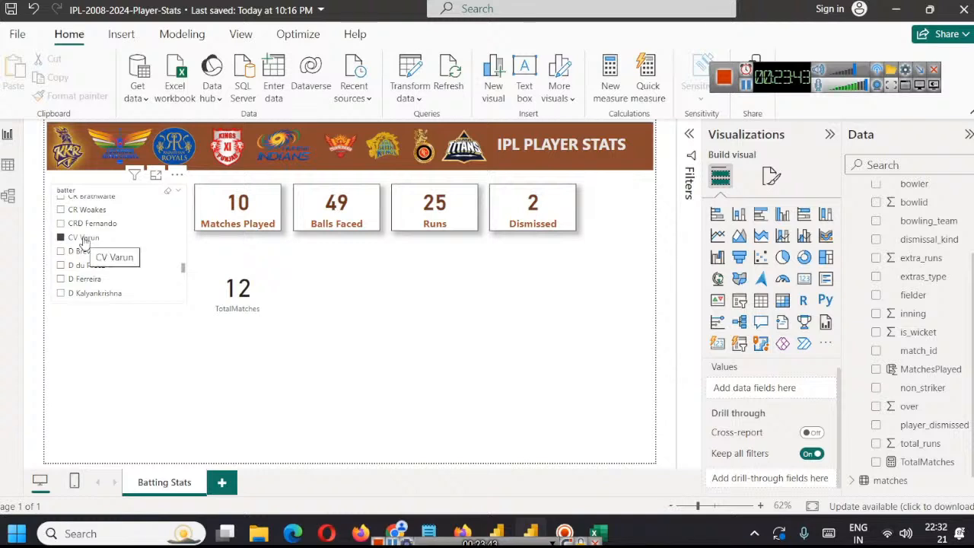
Step: Select CA Ingram in the batter slicer to compare the Matches Played and TotalMatches cards
click(242, 218)
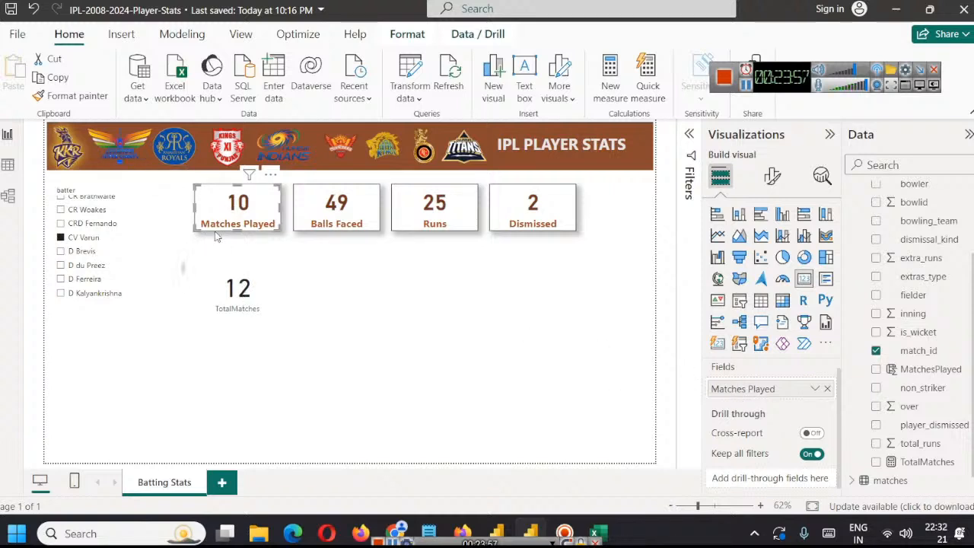
scroll(93, 239, up, 3)
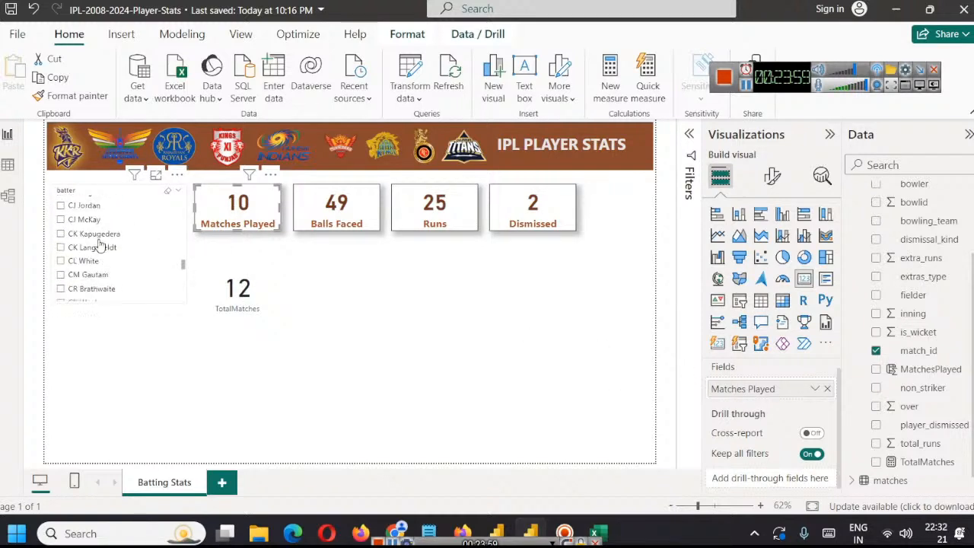
scroll(95, 240, down, 3)
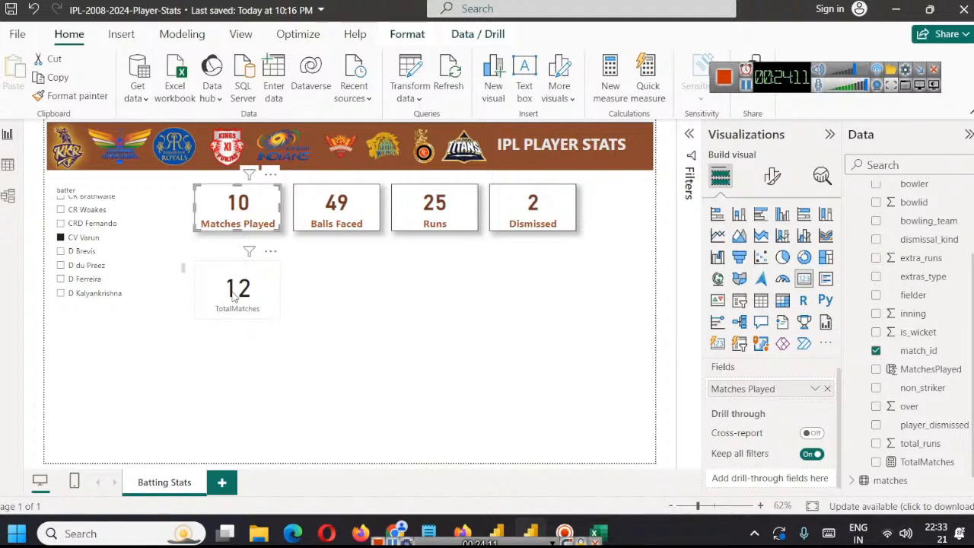
scroll(97, 268, up, 8)
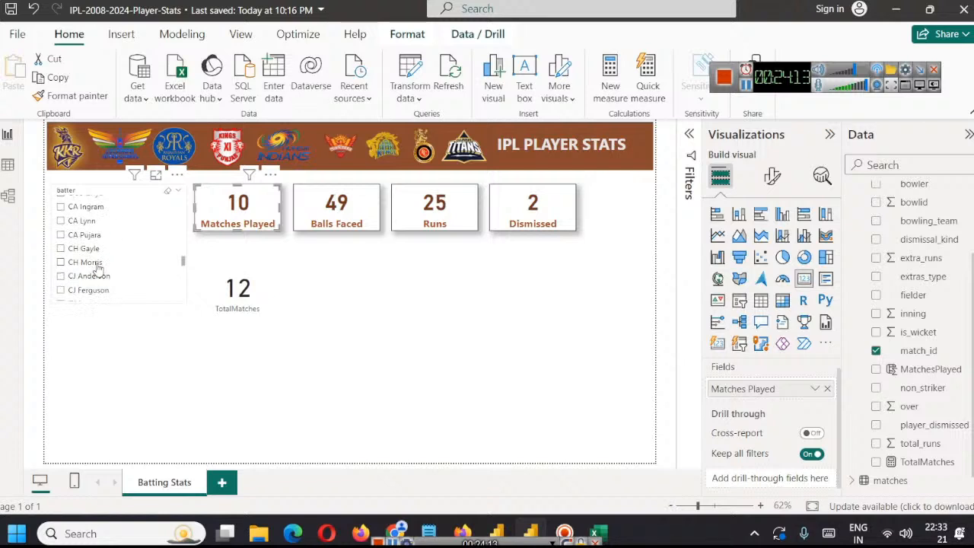
scroll(98, 268, down, 2)
click(97, 257)
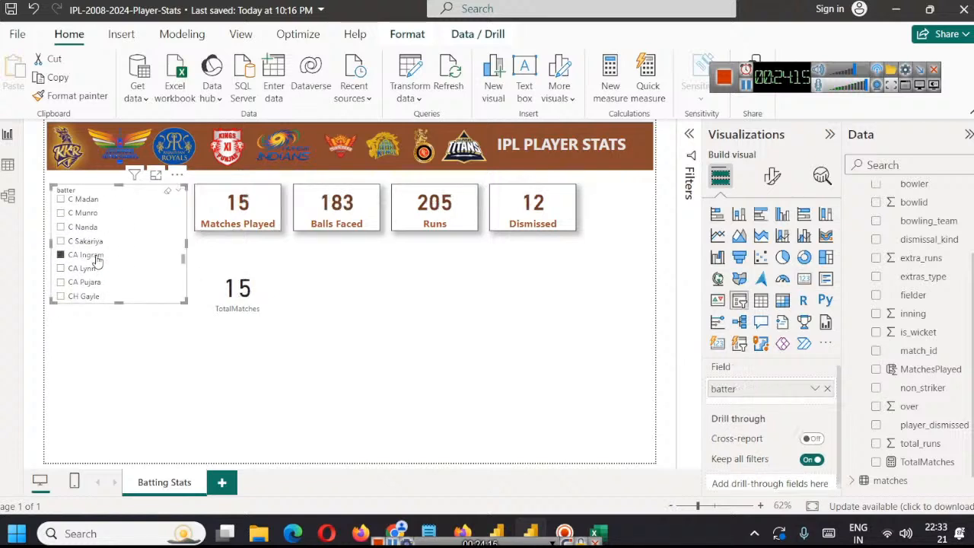
Step: Open the batter slicer's visual-level filter with basic filtering to list the individual batters
scroll(114, 270, up, 6)
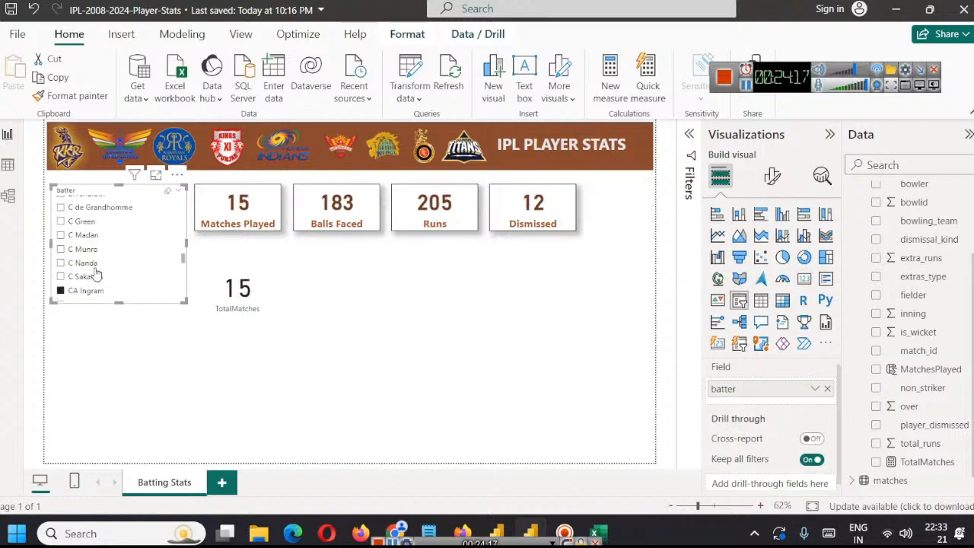
scroll(122, 262, down, 15)
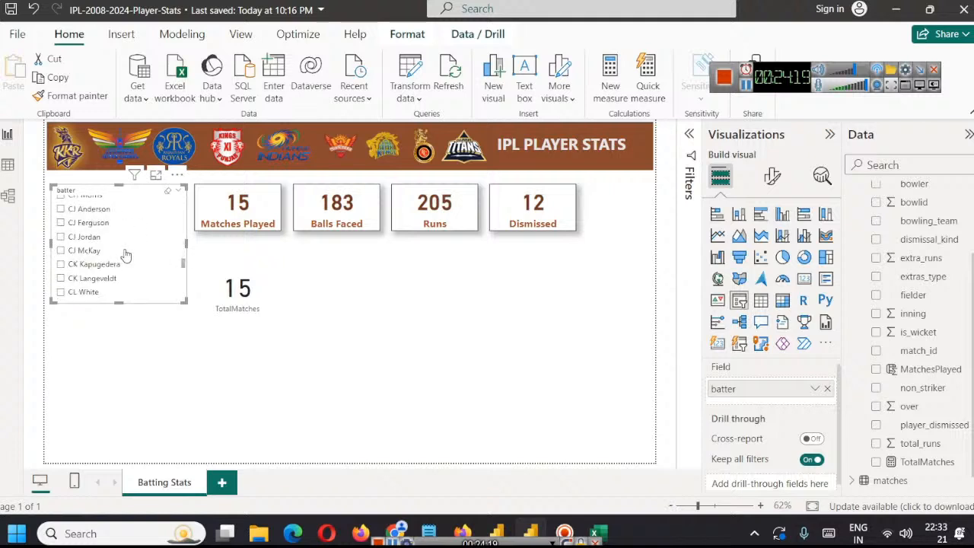
scroll(131, 250, down, 10)
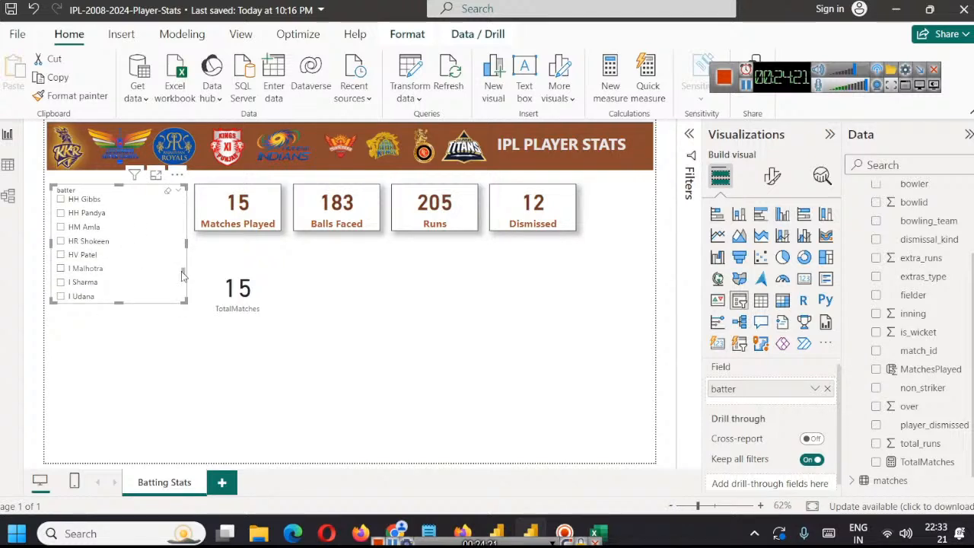
scroll(183, 276, down, 15)
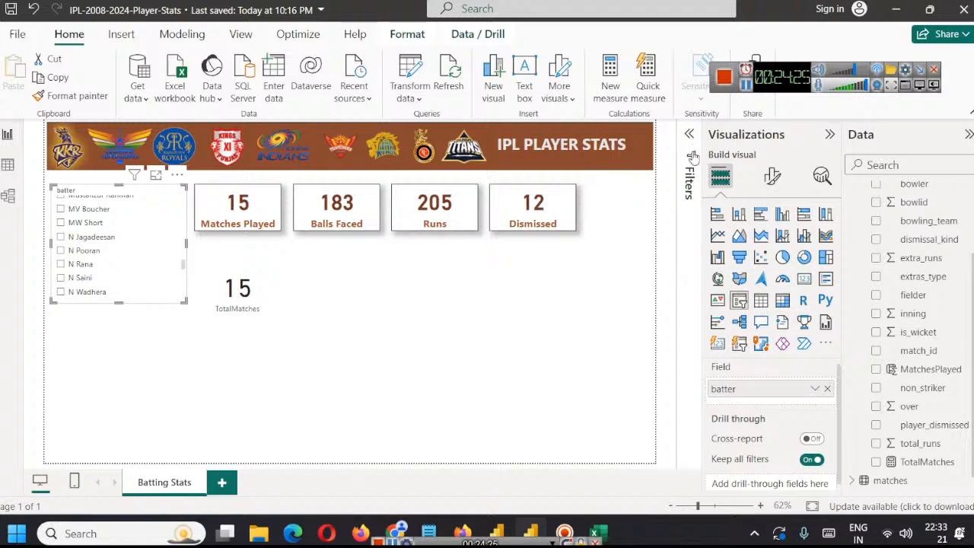
click(689, 137)
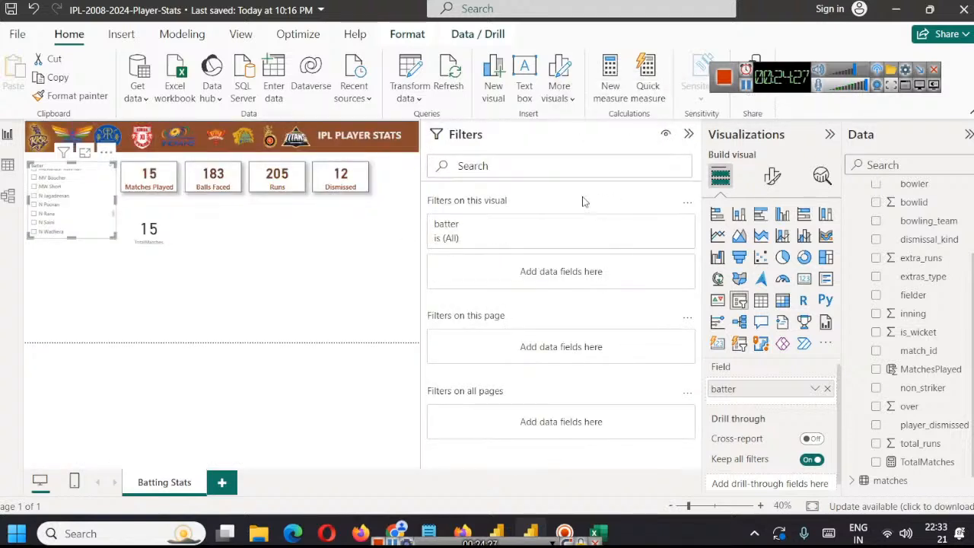
click(666, 226)
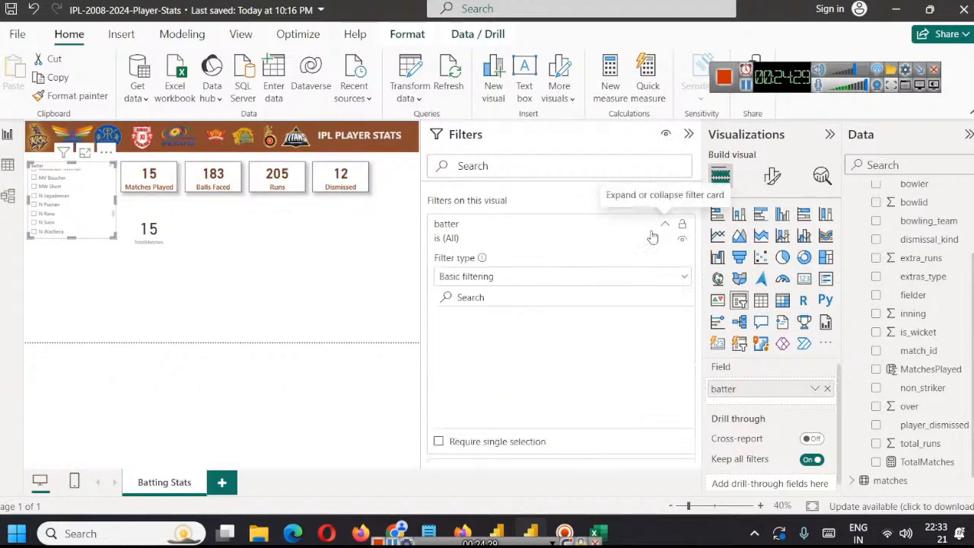
click(523, 282)
click(616, 252)
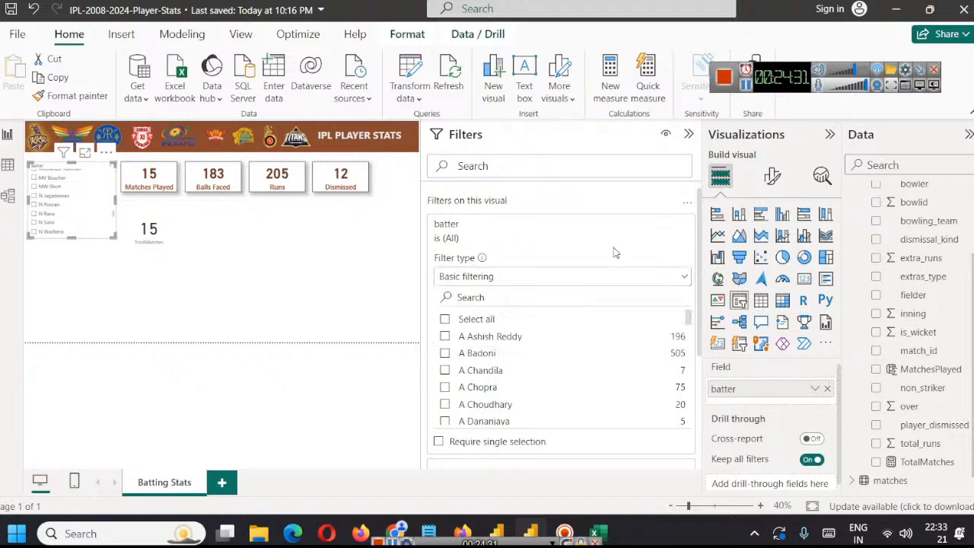
Step: Search the batter filter for "kohl", limit the slicer to V Kohli and select him to compare both match cards
click(553, 295)
text(kohl)
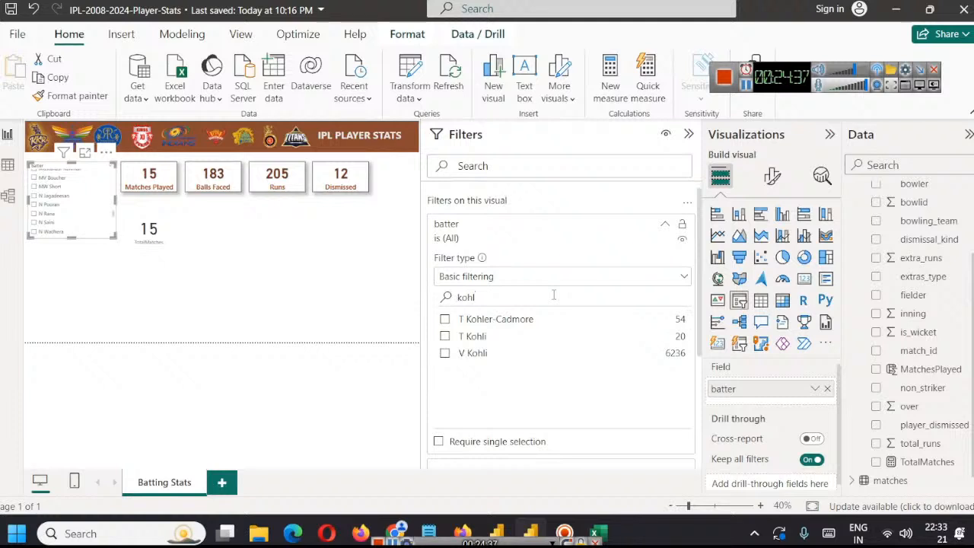
click(472, 354)
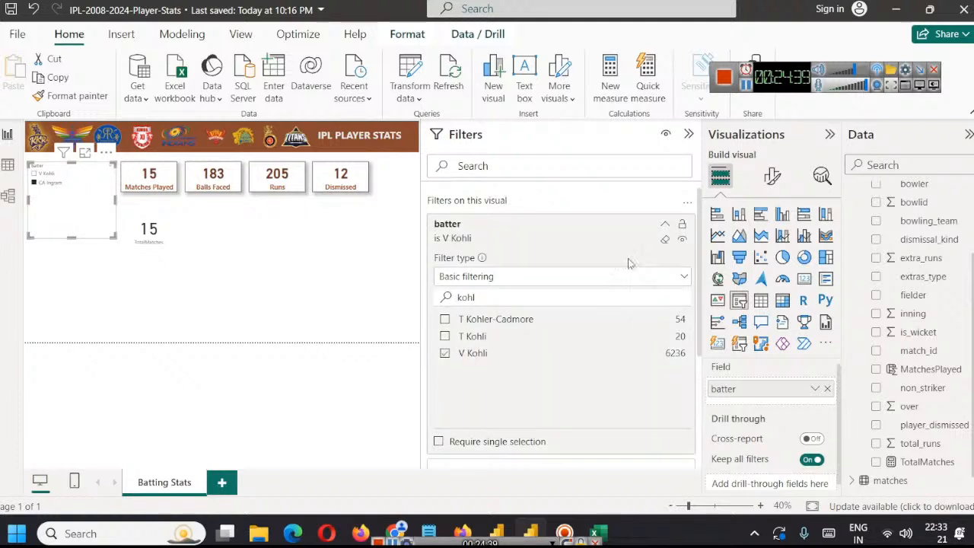
click(38, 174)
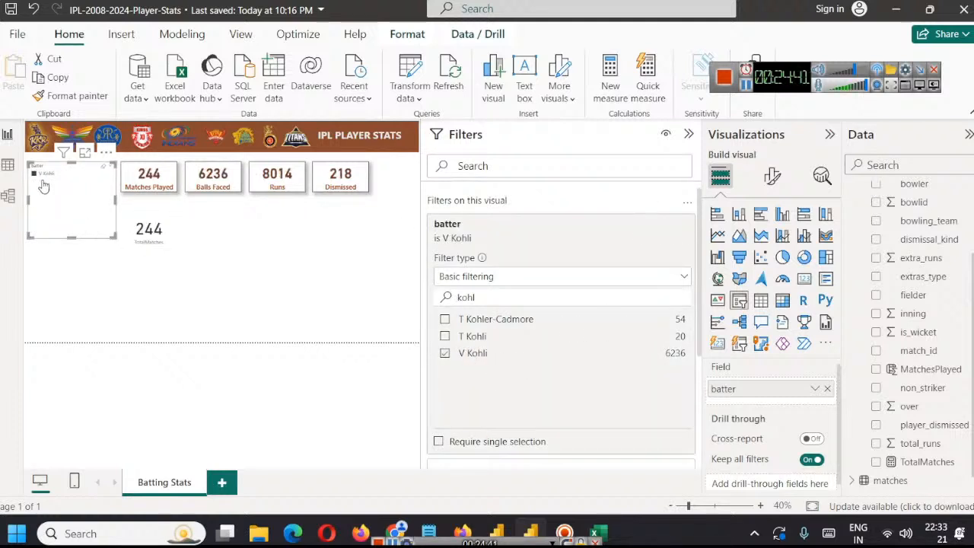
click(688, 134)
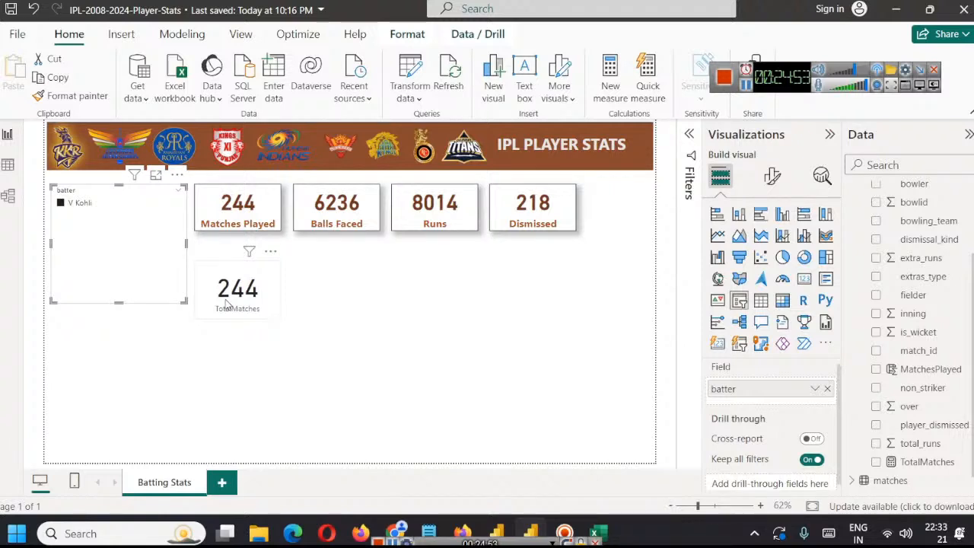
Step: Switch to matches.csv in Excel to examine its match columns, and return to the Power BI report
mouse_move(597, 524)
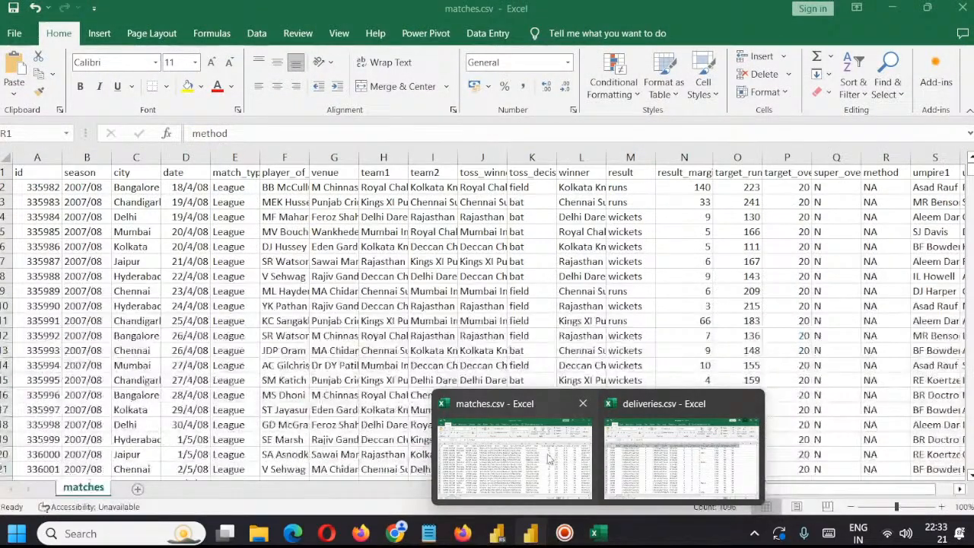
click(561, 461)
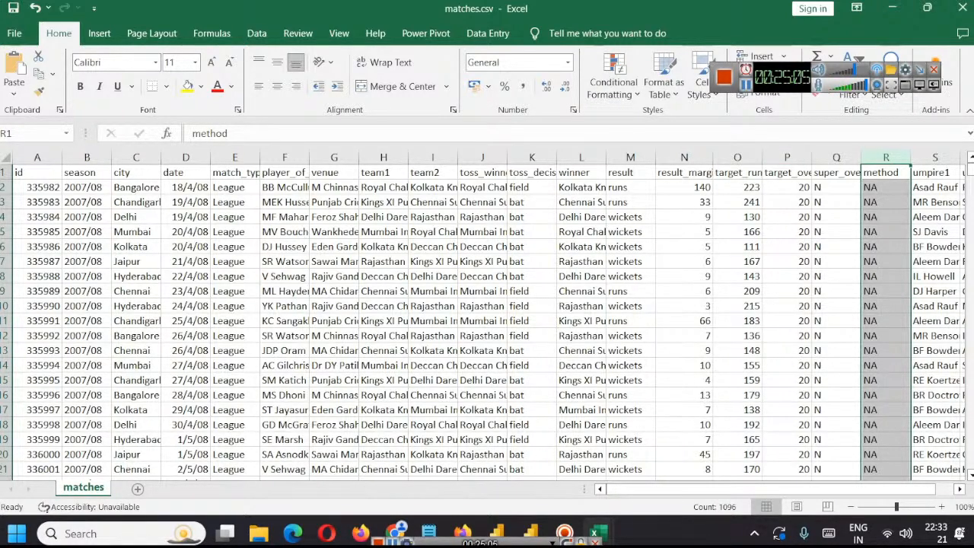
click(893, 8)
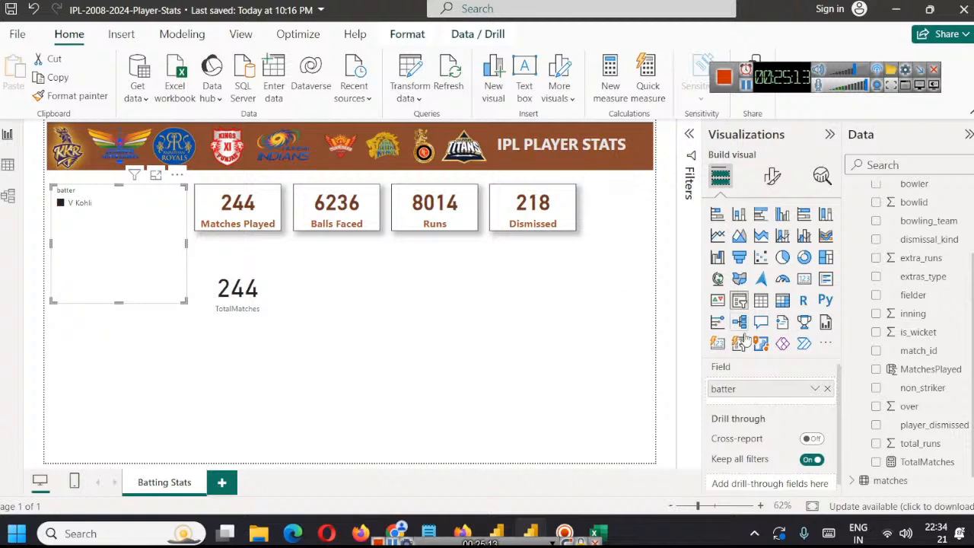
Step: Replace the Matches Played card's field with the TotalMatches measure and delete the separate TotalMatches card below it
click(237, 205)
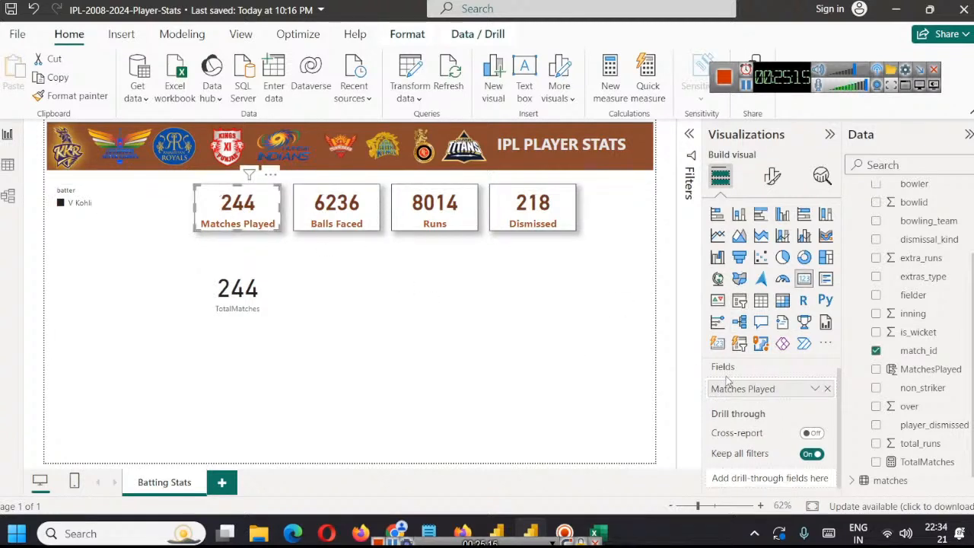
click(827, 388)
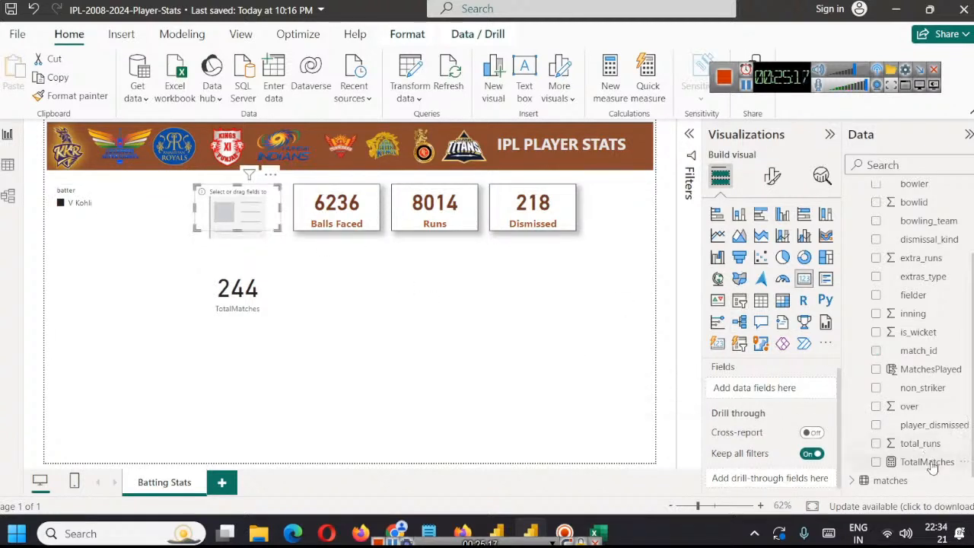
drag(933, 466, 785, 394)
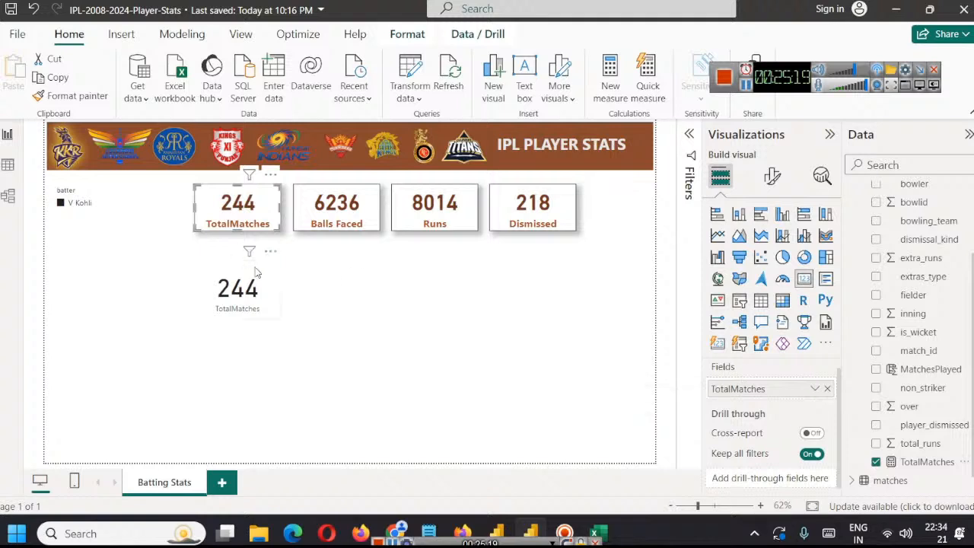
click(256, 299)
key(Delete)
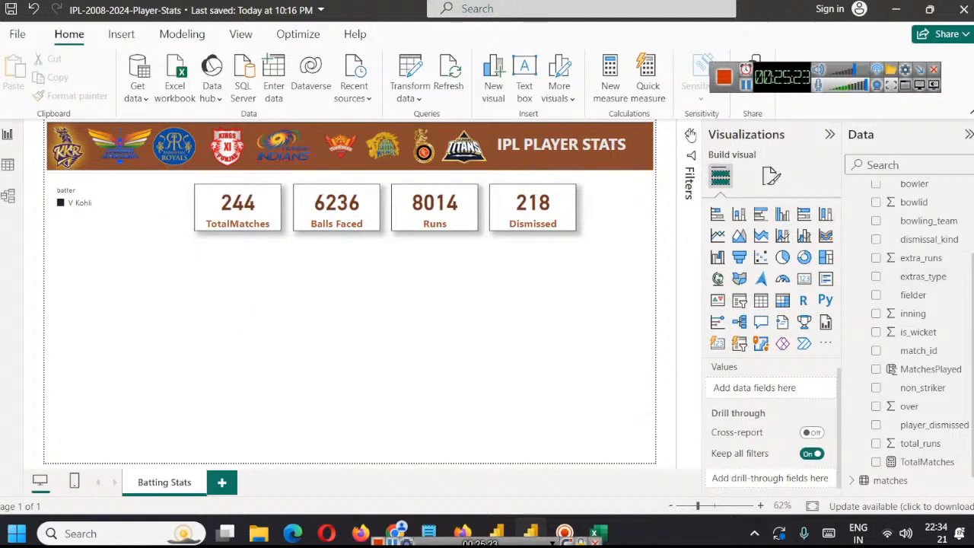
Step: Reopen the batter slicer's visual-level filter and search its batters for "ten"
click(830, 134)
click(804, 135)
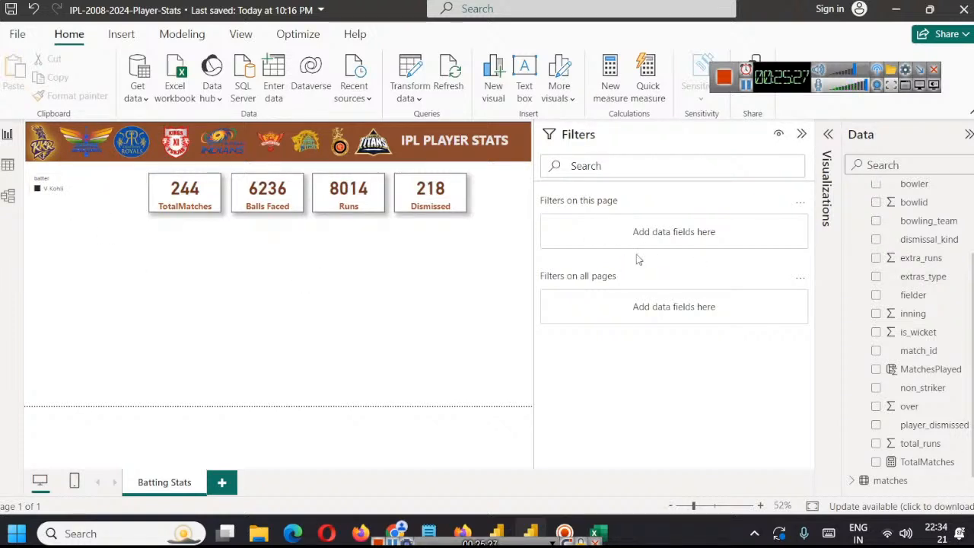
click(76, 219)
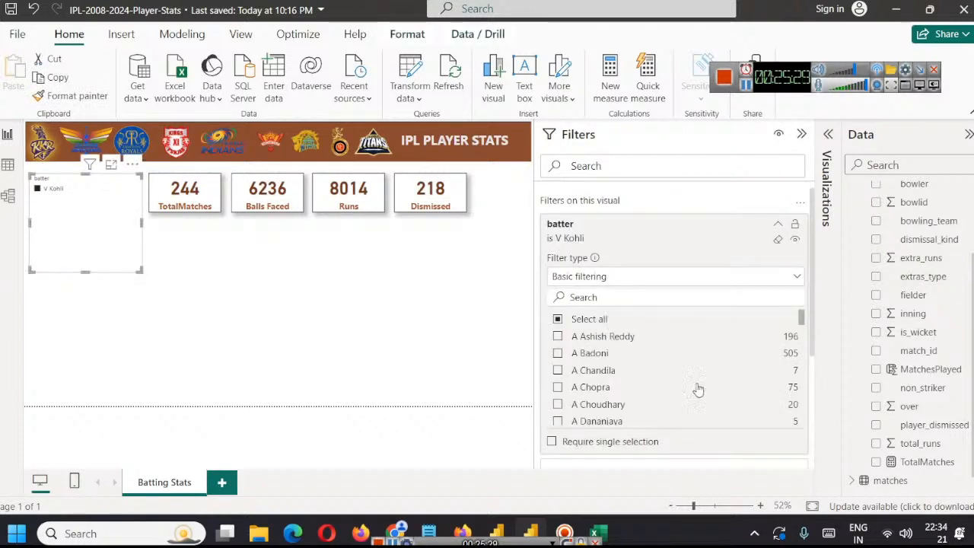
scroll(698, 389, down, 10)
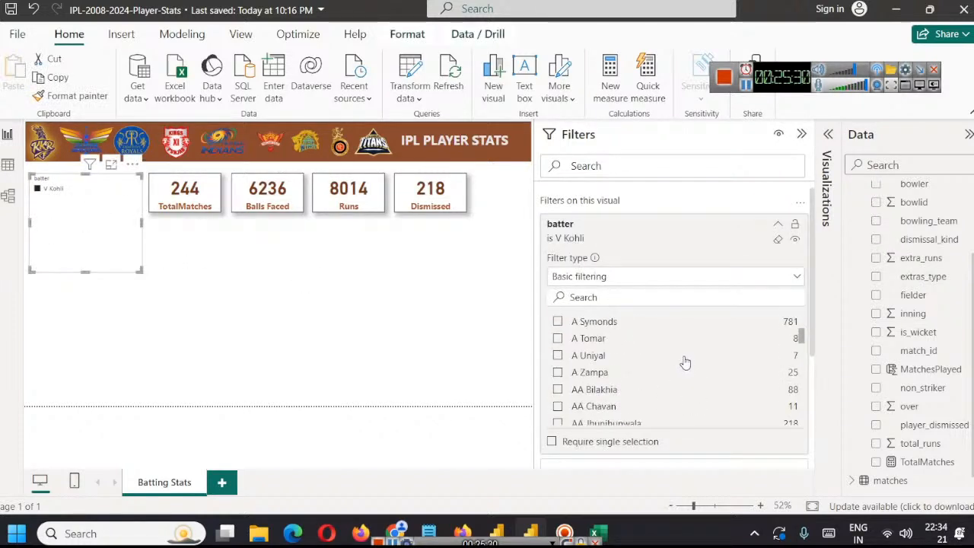
click(612, 278)
click(632, 279)
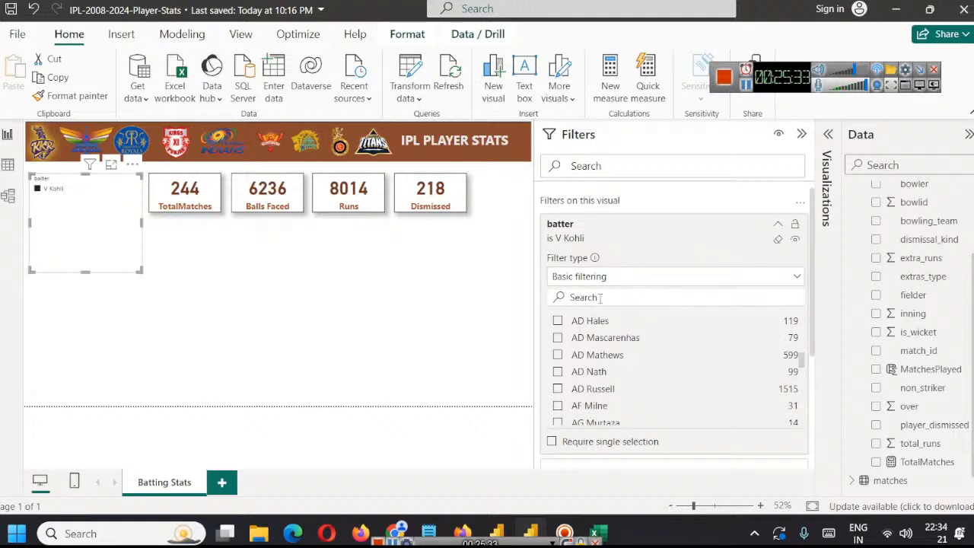
text(ten)
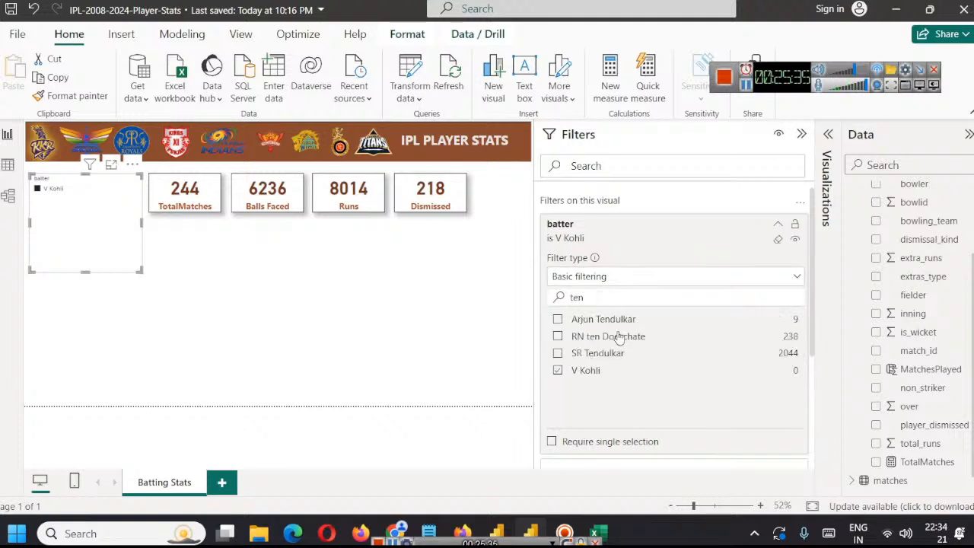
Step: Change the batter filter from V Kohli to SR Tendulkar and select SR Tendulkar in the slicer
click(624, 354)
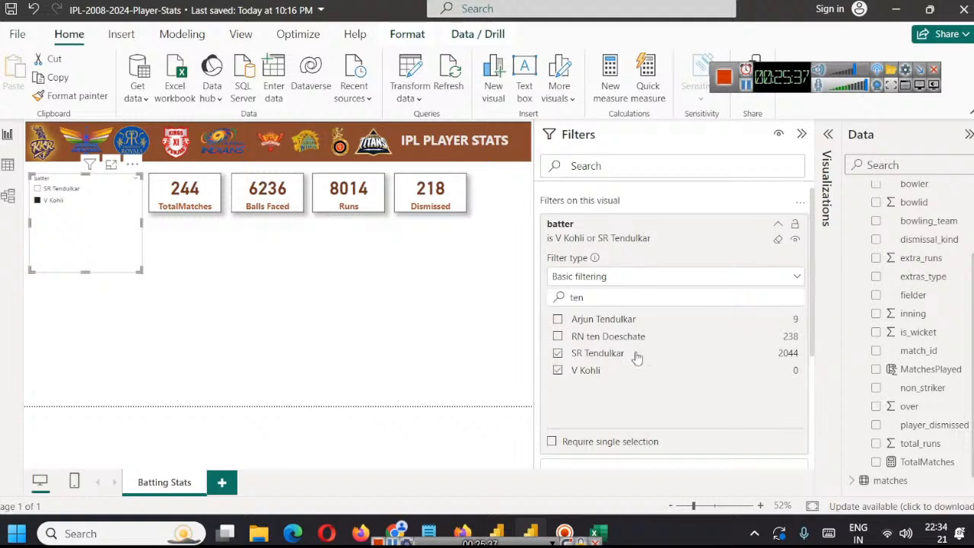
click(558, 370)
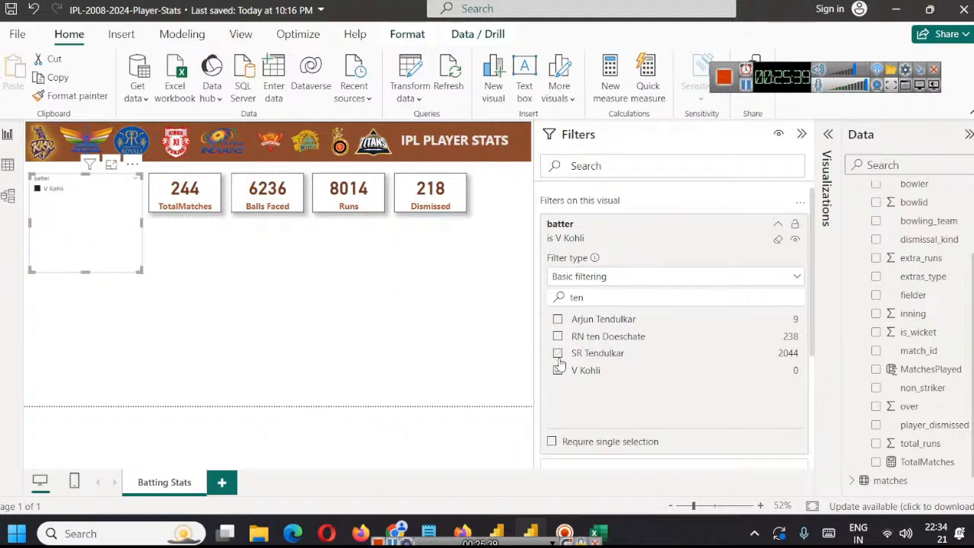
click(558, 370)
click(558, 370)
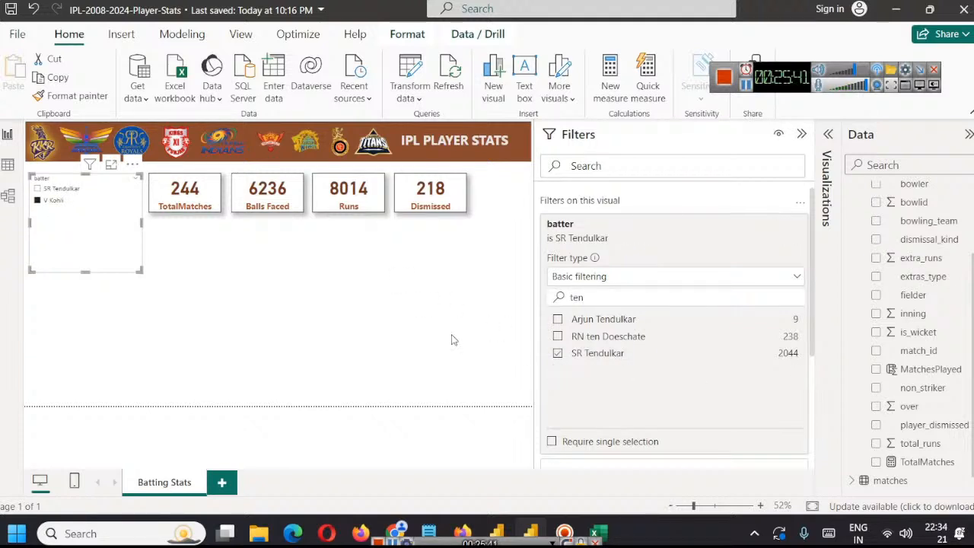
click(67, 188)
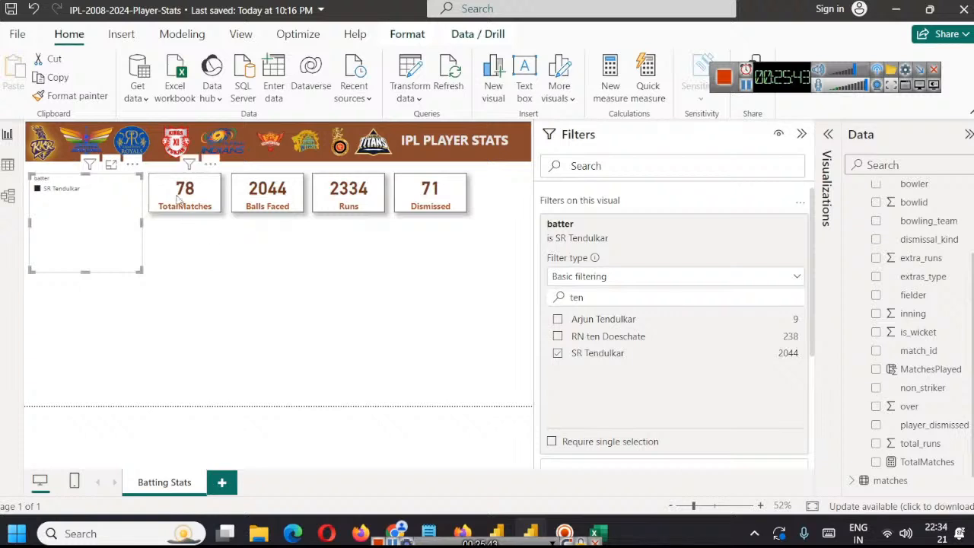